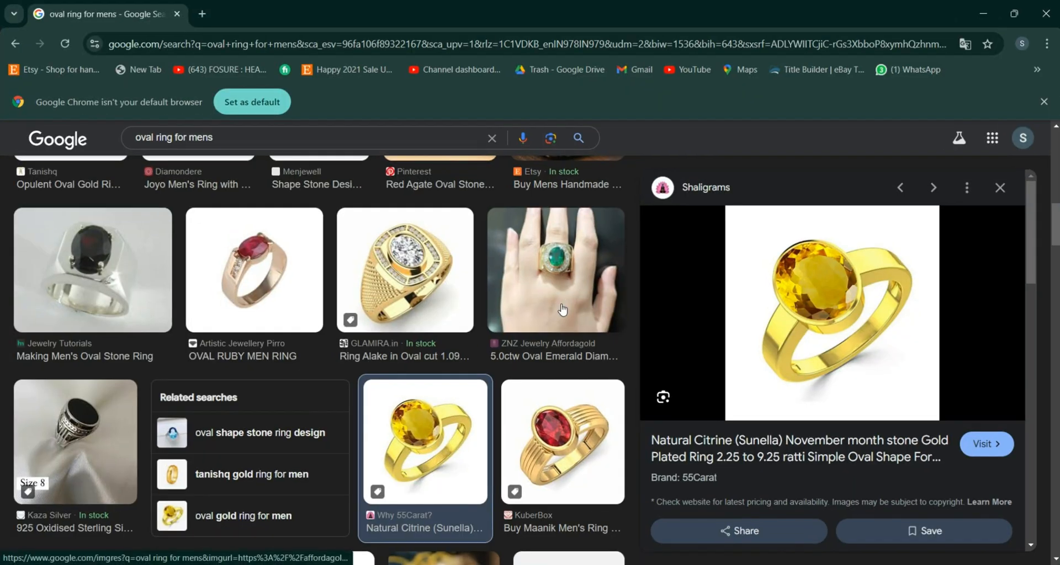
Step: Examine the oval ring reference and the caliper photos of the stone for its length, width and thickness
{"action": "left_click", "coordinate": [829, 324]}
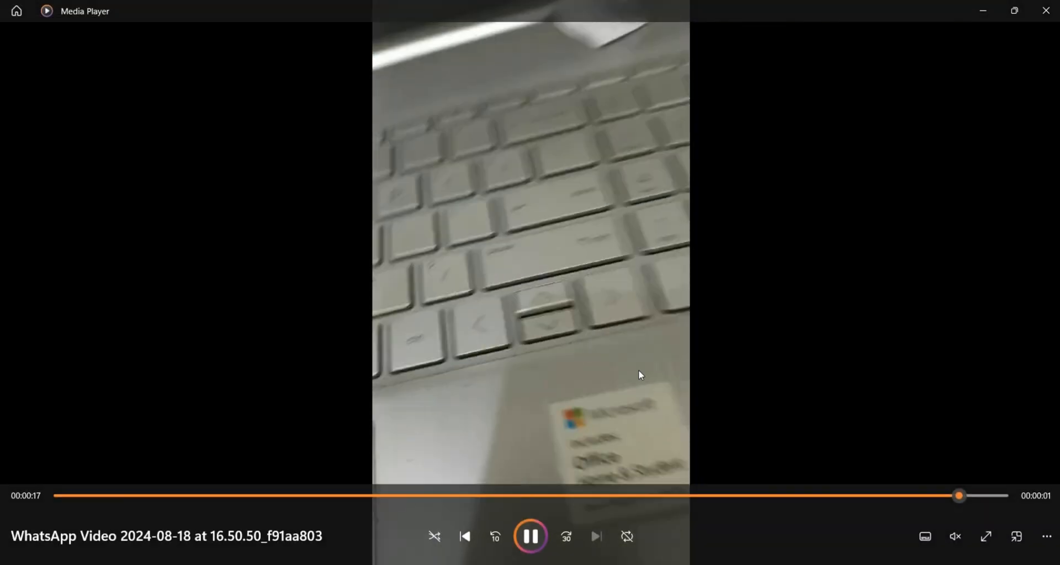
{"action": "key", "text": "alt+Tab"}
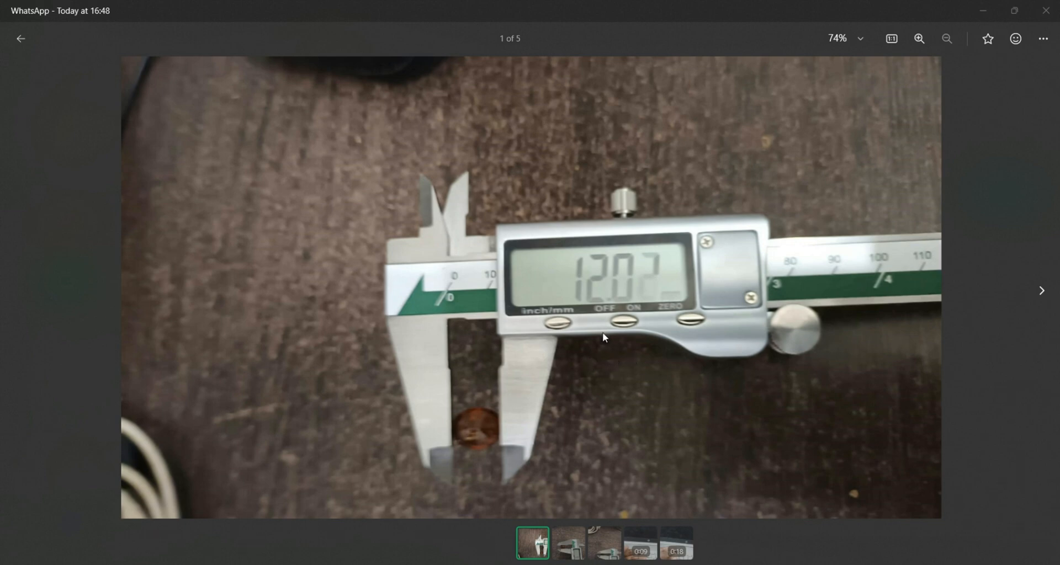
{"action": "left_click", "coordinate": [1042, 291]}
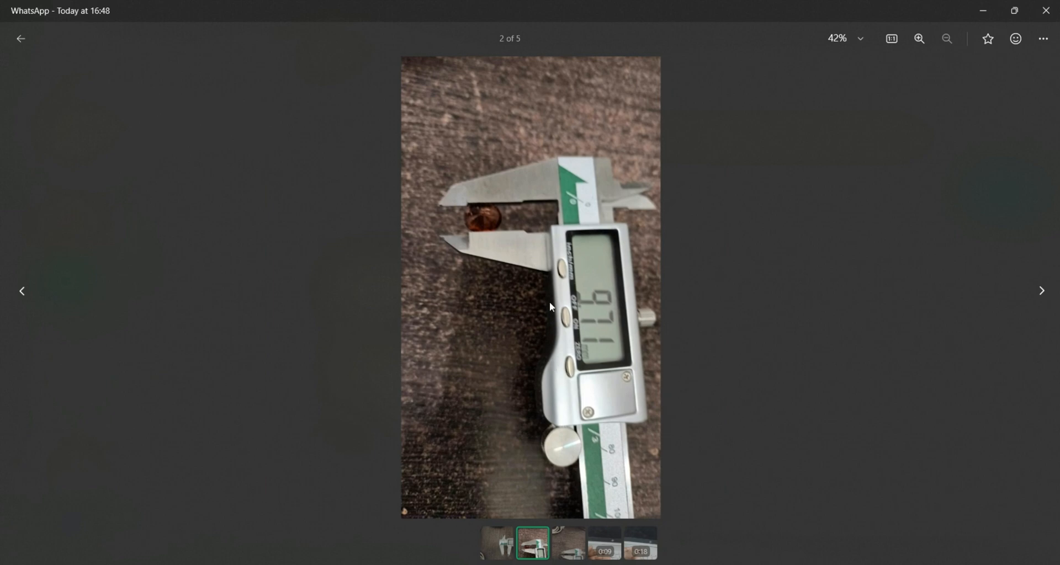
{"action": "left_click", "coordinate": [1042, 291]}
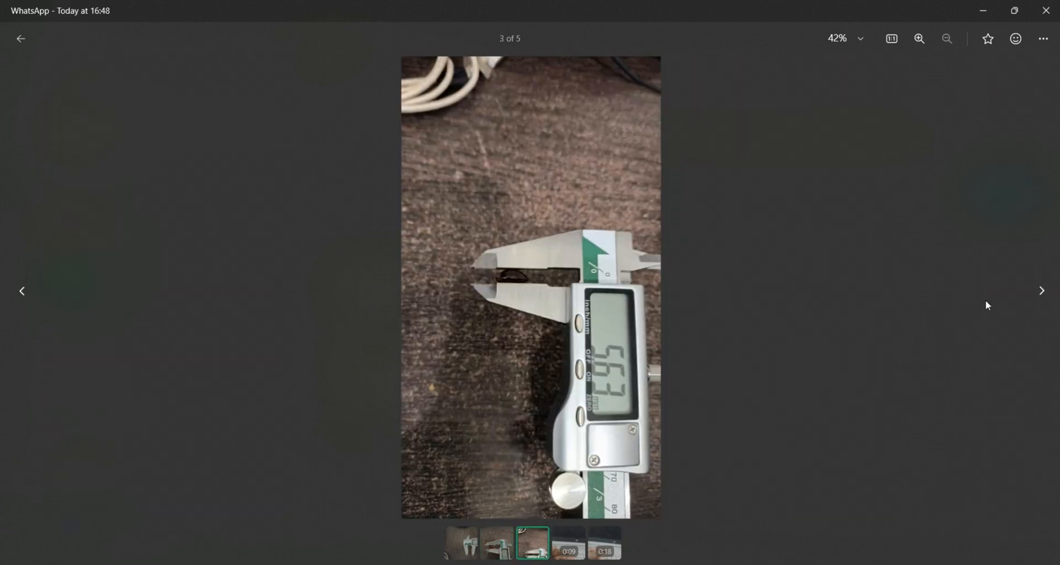
{"action": "scroll", "coordinate": [517, 292], "scroll_direction": "up", "scroll_amount": 4}
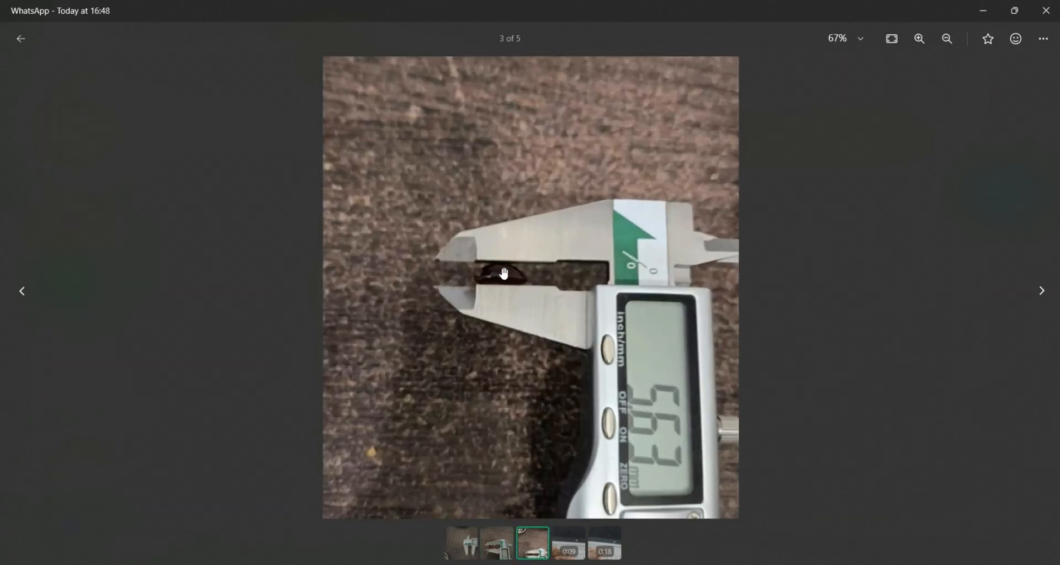
{"action": "scroll", "coordinate": [502, 281], "scroll_direction": "down", "scroll_amount": 2}
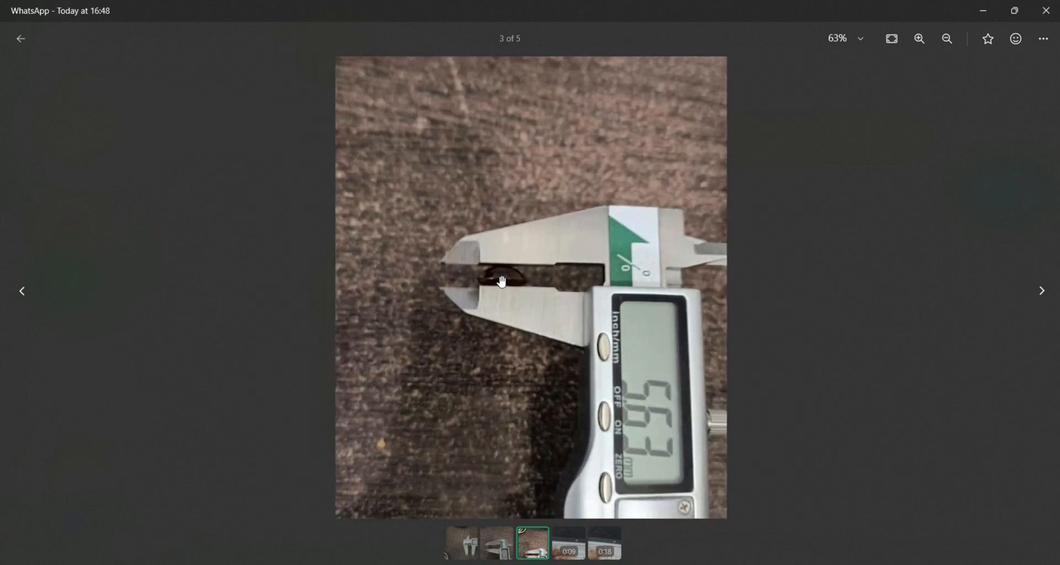
{"action": "scroll", "coordinate": [502, 284], "scroll_direction": "up", "scroll_amount": 2}
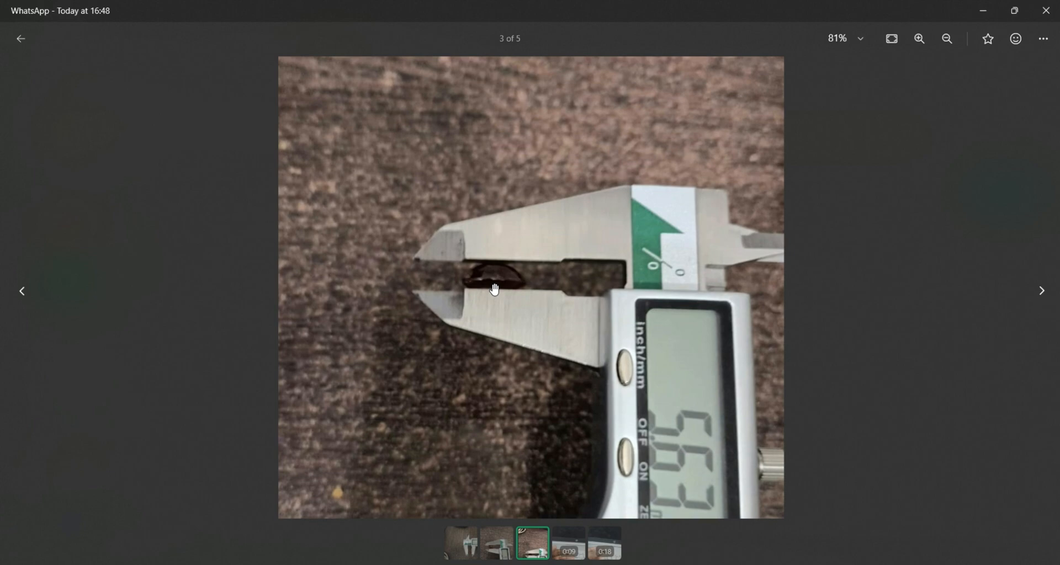
{"action": "scroll", "coordinate": [494, 290], "scroll_direction": "down", "scroll_amount": 1}
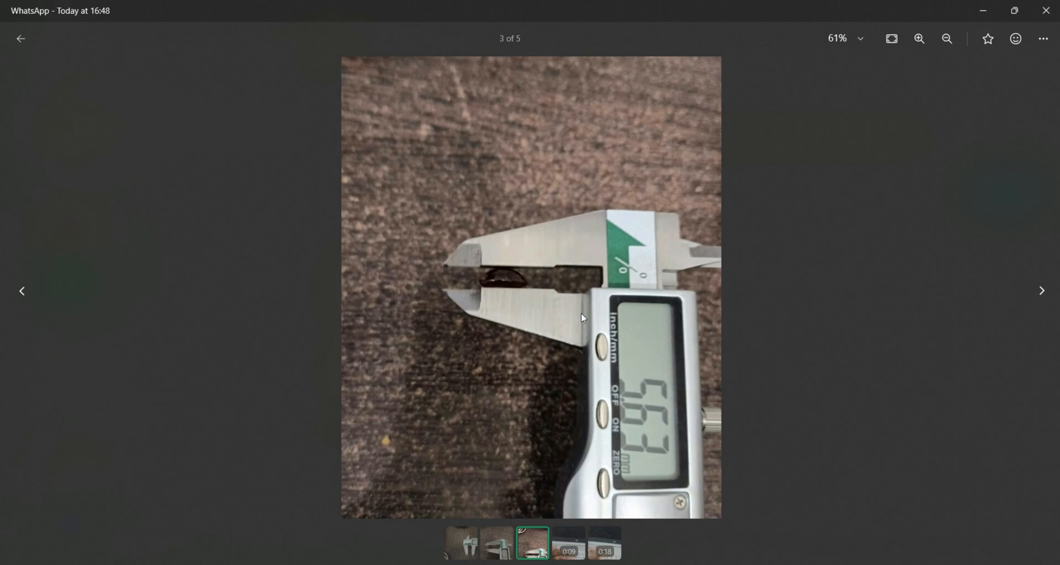
Step: Switch to Rhinoceros and maximize the Top viewport around the origin
{"action": "key", "text": "super+d"}
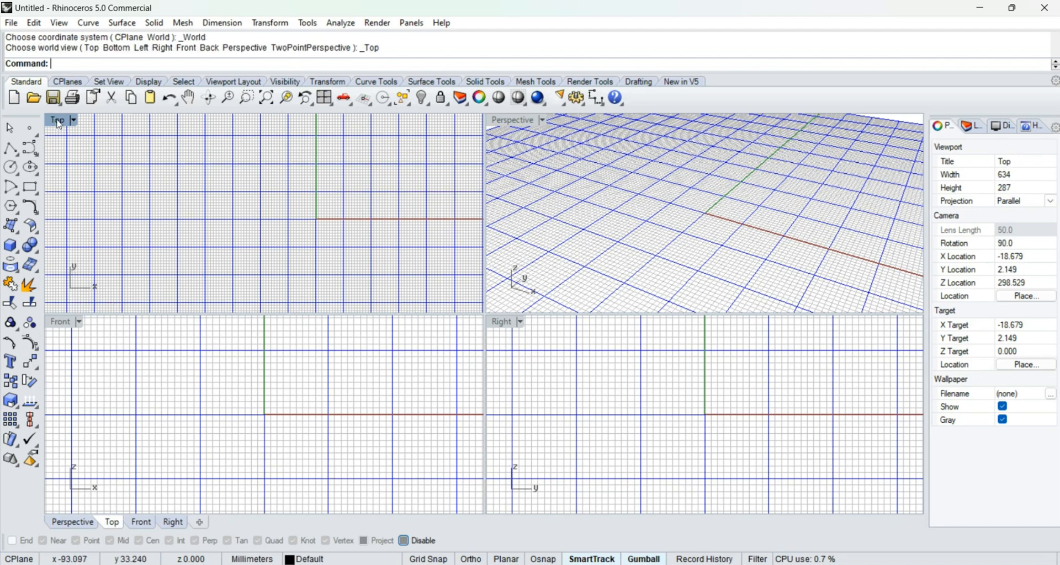
{"action": "double_click", "coordinate": [58, 120]}
{"action": "scroll", "coordinate": [469, 300], "scroll_direction": "down", "scroll_amount": 5}
{"action": "scroll", "coordinate": [469, 309], "scroll_direction": "up", "scroll_amount": 5}
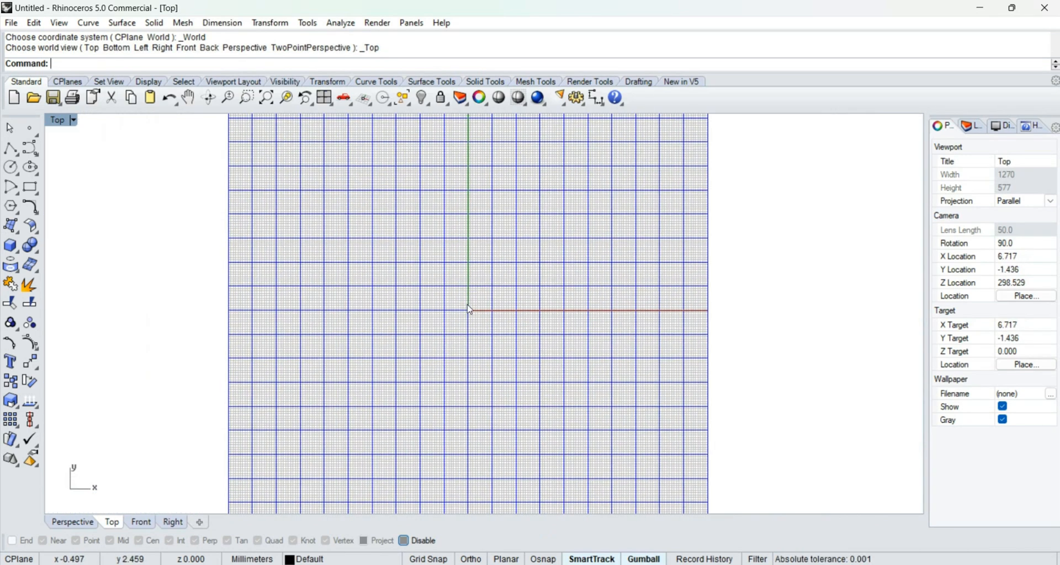
{"action": "key", "text": "ctrl+F4"}
{"action": "mouse_move", "coordinate": [482, 312]}
{"action": "right_mouse_down"}
{"action": "mouse_move", "coordinate": [445, 315]}
{"action": "mouse_move", "coordinate": [493, 323]}
{"action": "right_mouse_up"}
{"action": "key", "text": "ctrl+F1"}
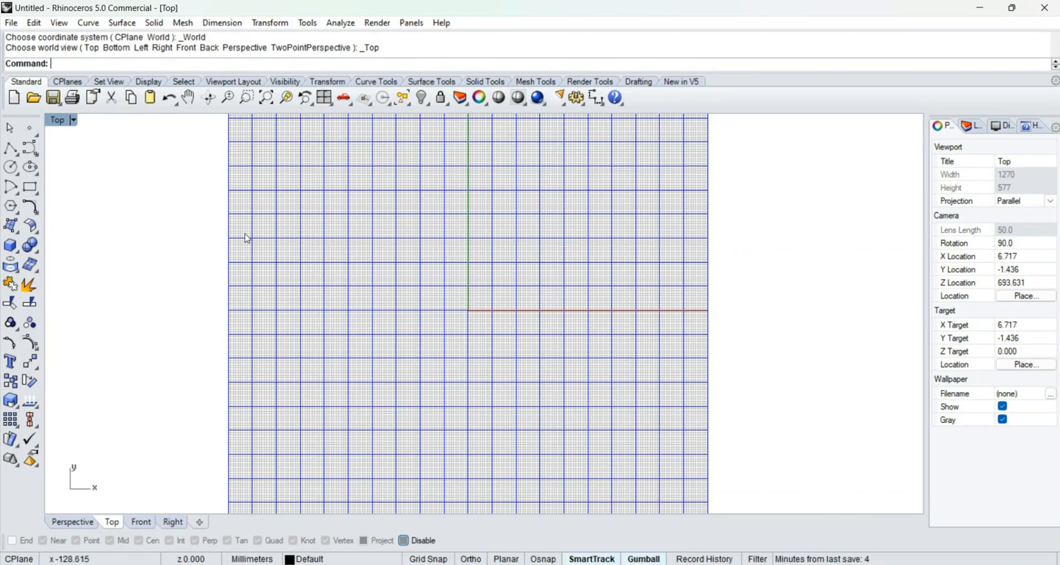
{"action": "scroll", "coordinate": [487, 316], "scroll_direction": "up", "scroll_amount": 3}
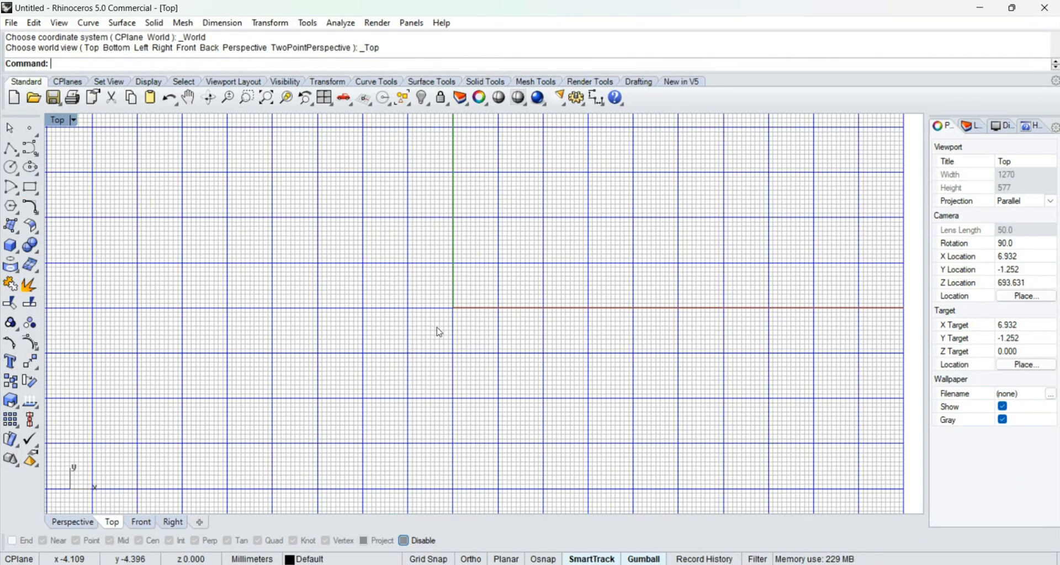
Step: Draw a rectangle centred on the origin with a length of 12.0 mm and a width of 9.70 mm
{"action": "left_click", "coordinate": [30, 187]}
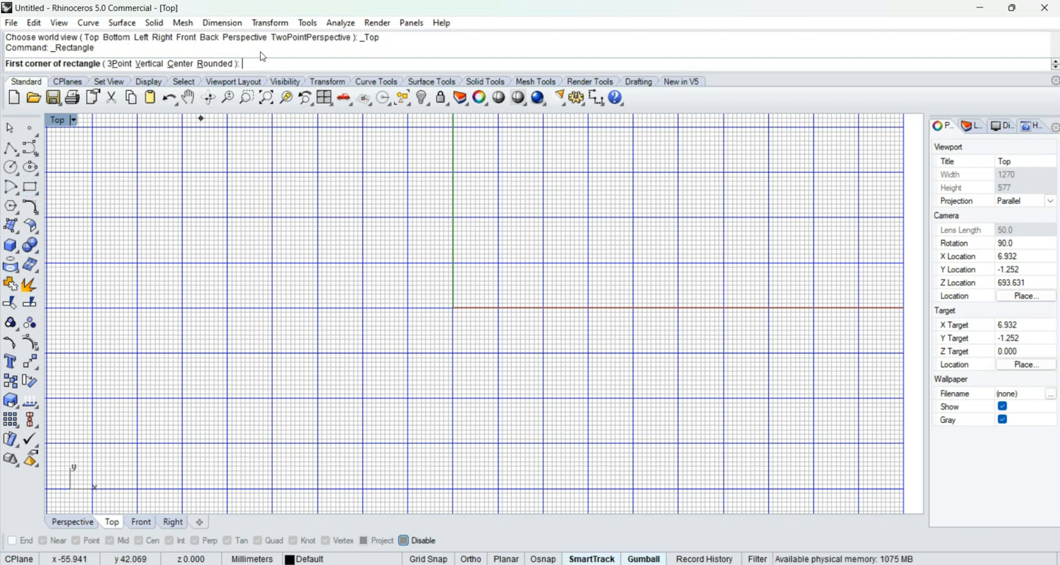
{"action": "left_click", "coordinate": [181, 64]}
{"action": "type", "text": "0"}
{"action": "key", "text": "Return"}
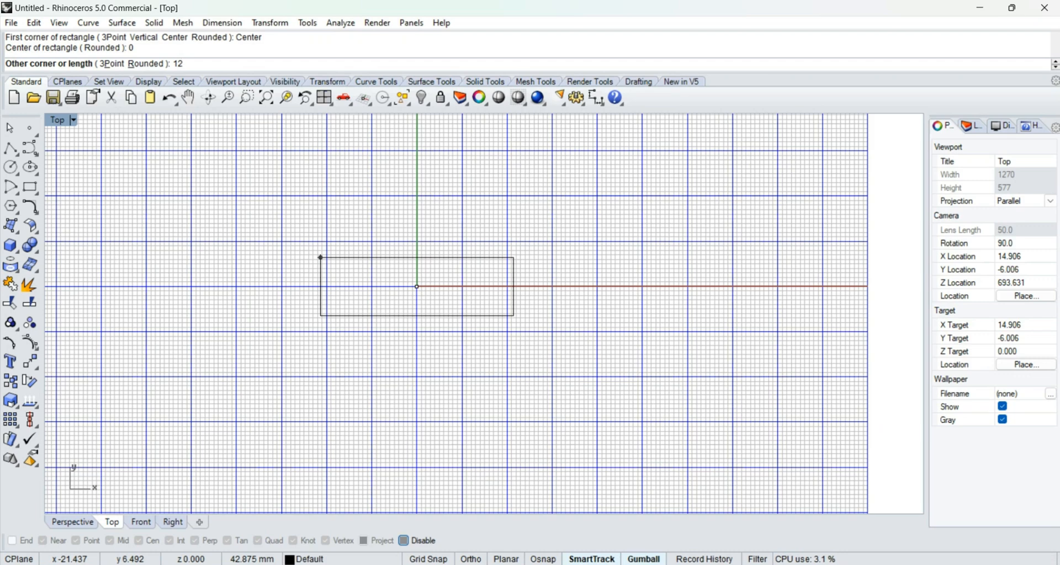
{"action": "key", "text": "Return"}
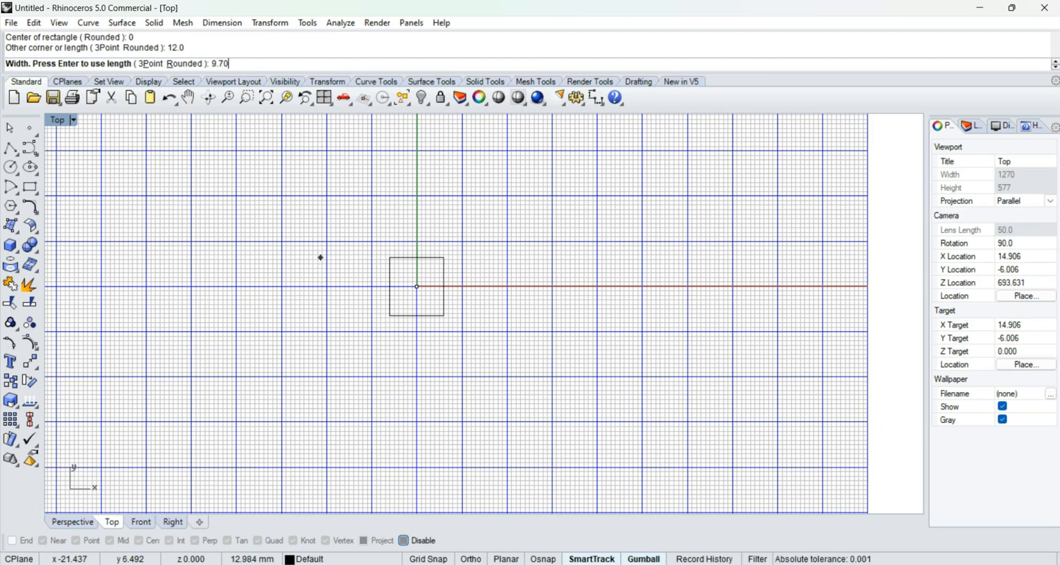
{"action": "key", "text": "Return"}
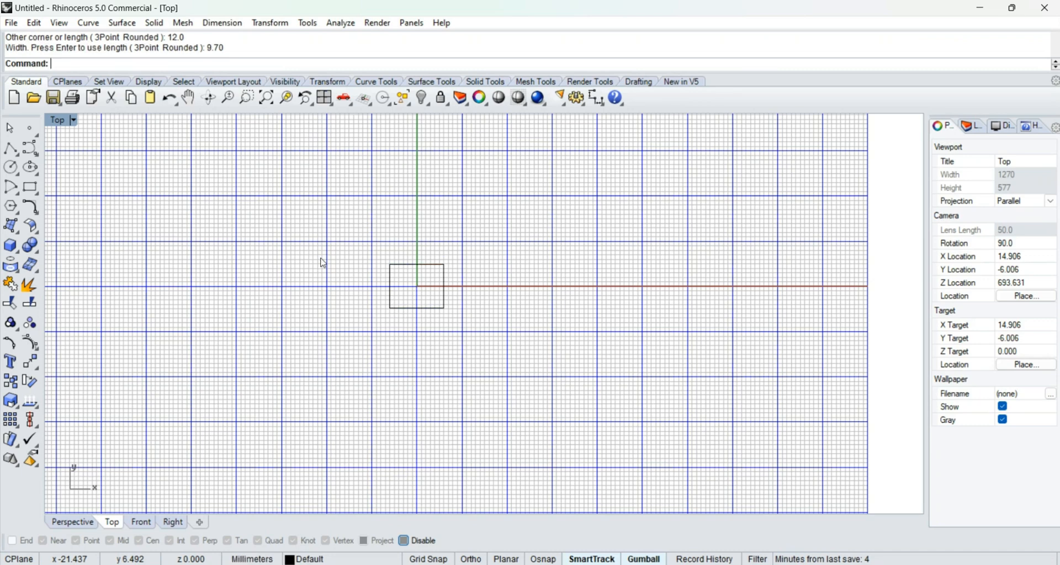
Step: Rotate the rectangle 90 degrees about the origin so its long side runs vertically
{"action": "scroll", "coordinate": [352, 251], "scroll_direction": "up", "scroll_amount": 6}
{"action": "left_click", "coordinate": [486, 276]}
{"action": "type", "text": "RT"}
{"action": "key", "text": "Return"}
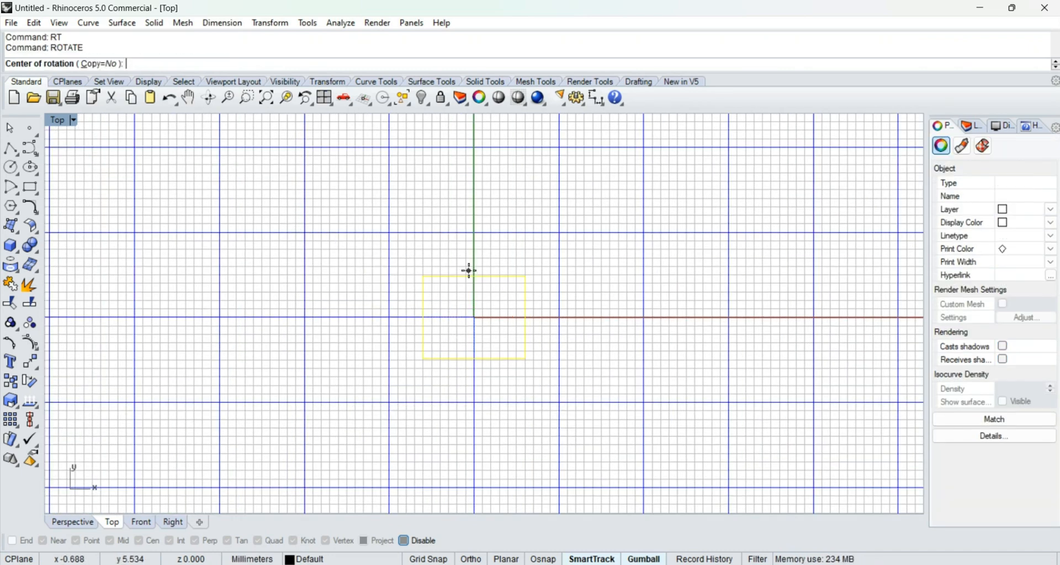
{"action": "type", "text": "0"}
{"action": "key", "text": "Return"}
{"action": "left_click", "coordinate": [282, 251], "text": "shift"}
{"action": "left_click", "coordinate": [433, 184], "text": "shift"}
{"action": "left_click", "coordinate": [561, 182]}
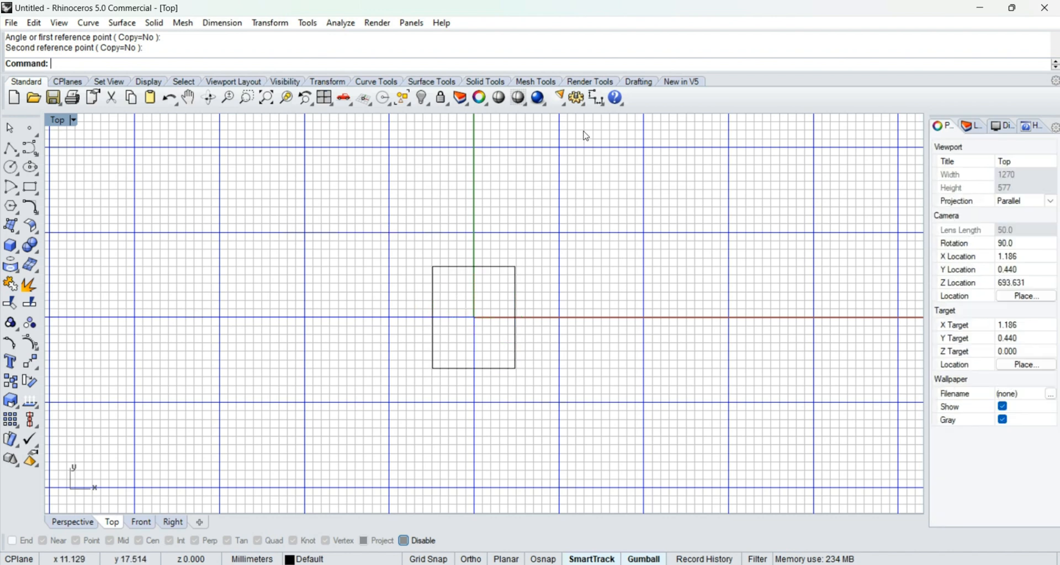
Step: Enable object snaps and check the rectangle's width with a temporary horizontal dimension
{"action": "left_click", "coordinate": [600, 100]}
{"action": "left_click", "coordinate": [615, 127]}
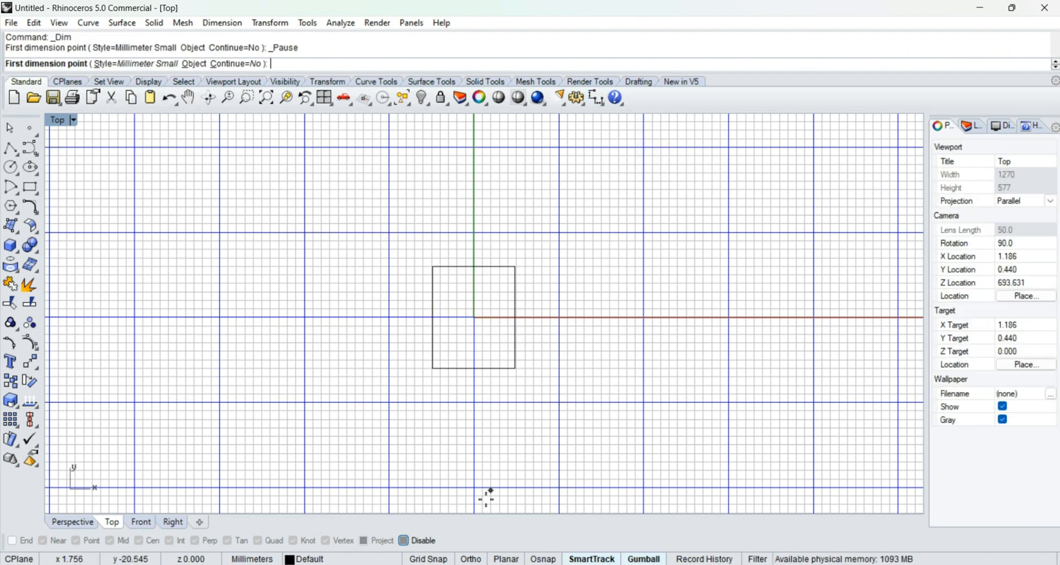
{"action": "left_click", "coordinate": [415, 544]}
{"action": "left_click", "coordinate": [433, 318]}
{"action": "left_click", "coordinate": [515, 318]}
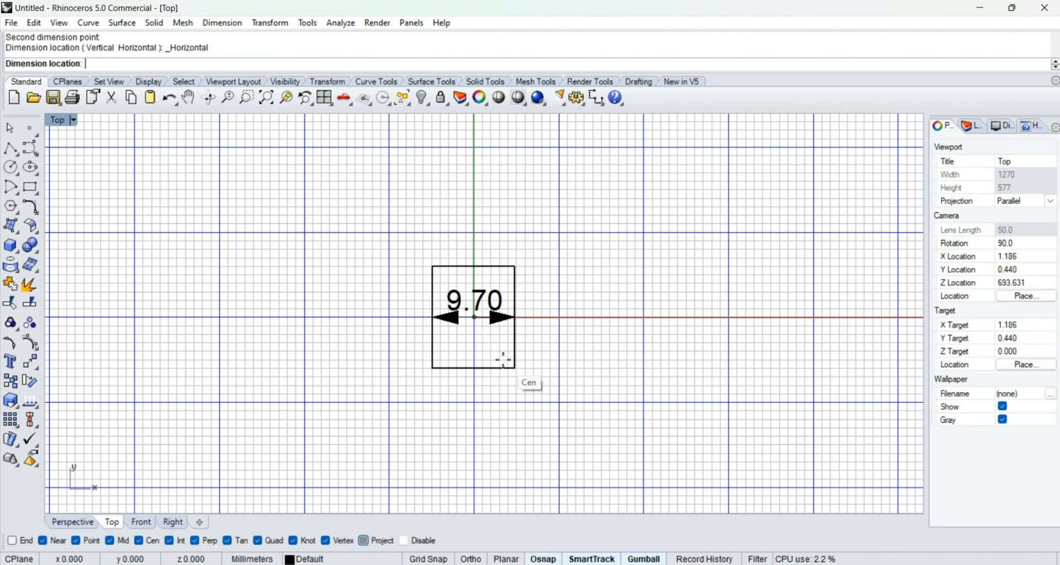
{"action": "key", "text": "Escape"}
Step: Check the rectangle's height with a temporary vertical dimension between its right-hand corners
{"action": "left_click", "coordinate": [597, 100]}
{"action": "left_click", "coordinate": [638, 130]}
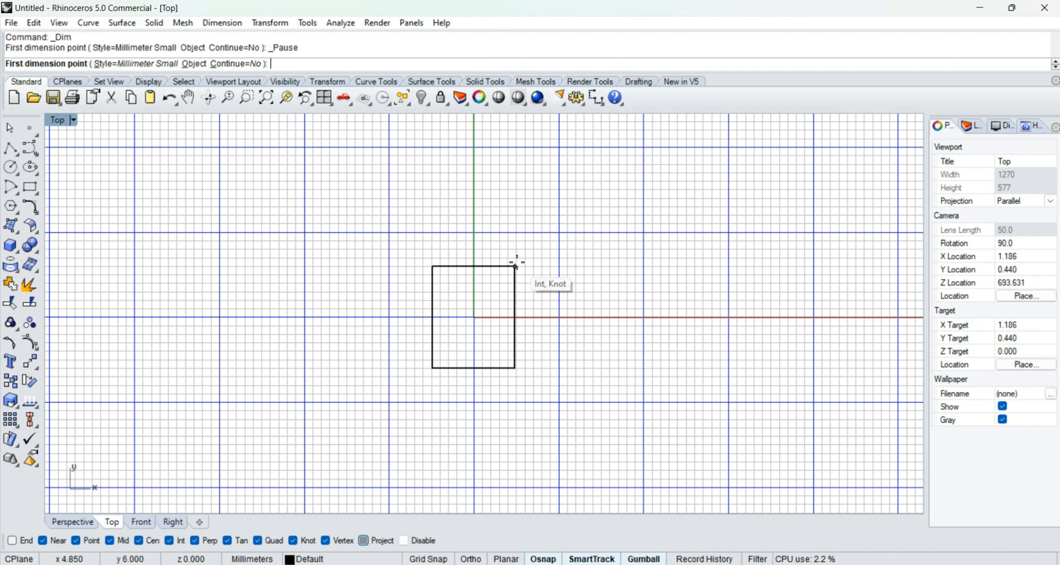
{"action": "left_click", "coordinate": [515, 267]}
{"action": "left_click", "coordinate": [515, 369]}
{"action": "key", "text": "Escape"}
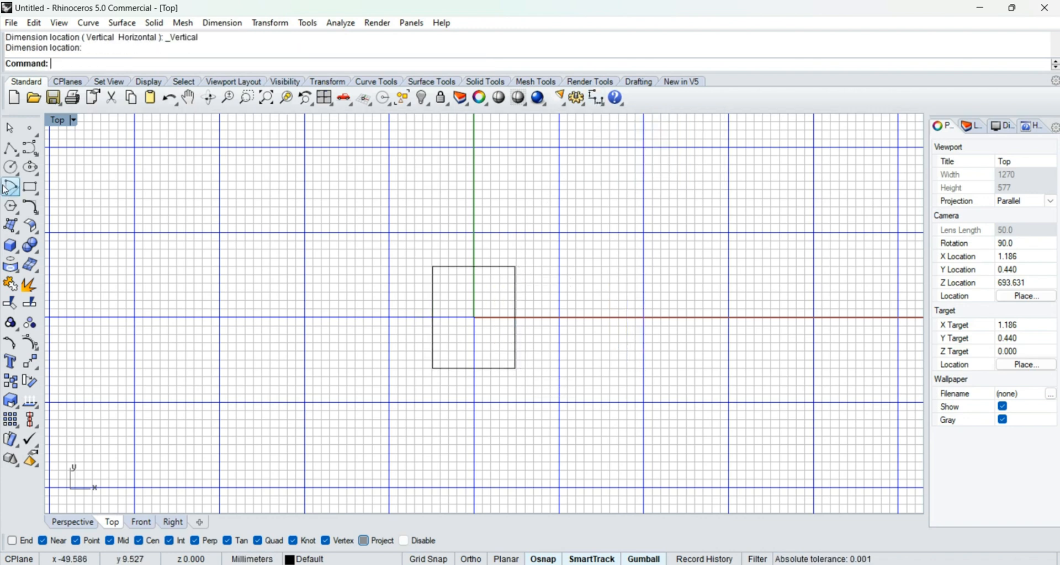
Step: Draw an ellipse centred on the origin that touches the midpoints of the rectangle's sides
{"action": "left_click", "coordinate": [30, 167]}
{"action": "left_click", "coordinate": [474, 318]}
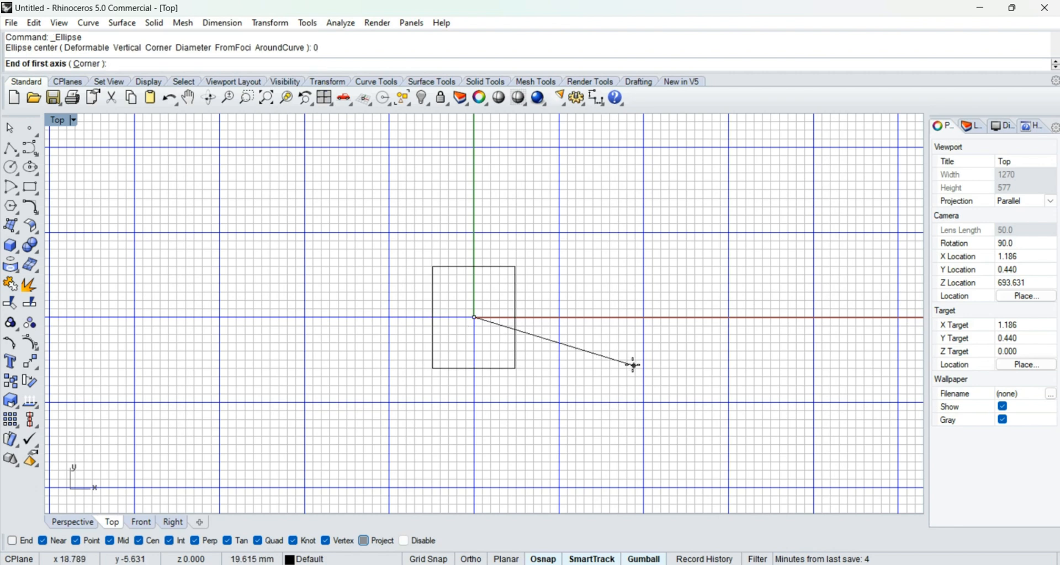
{"action": "scroll", "coordinate": [499, 291], "scroll_direction": "up", "scroll_amount": 1}
{"action": "scroll", "coordinate": [500, 290], "scroll_direction": "up", "scroll_amount": 1}
{"action": "left_click", "coordinate": [461, 253]}
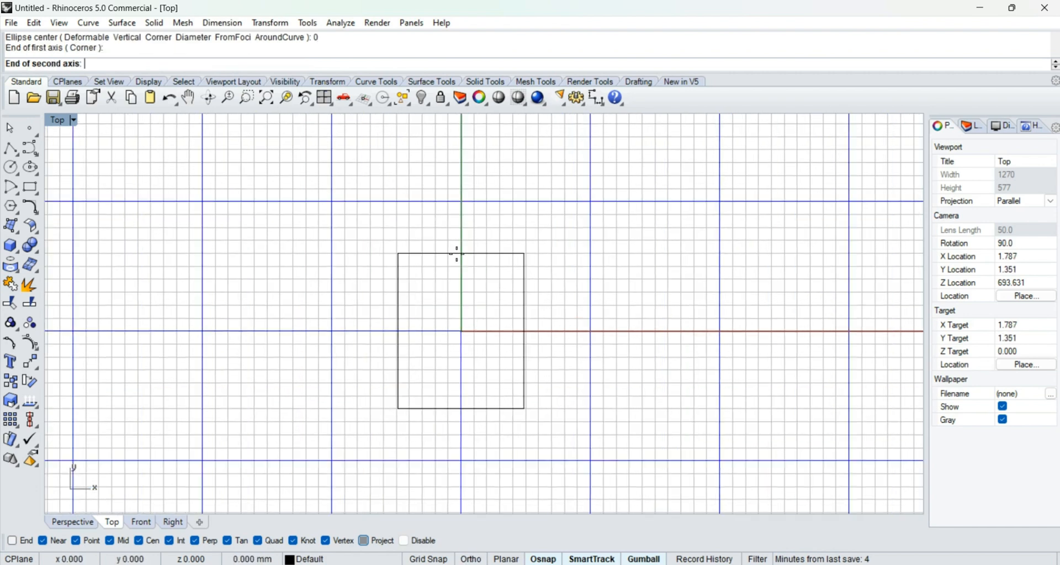
{"action": "left_click", "coordinate": [522, 341]}
Step: Import the OVAL stone file from the STONE LIBRARY MATRIX folder
{"action": "type", "text": "Import"}
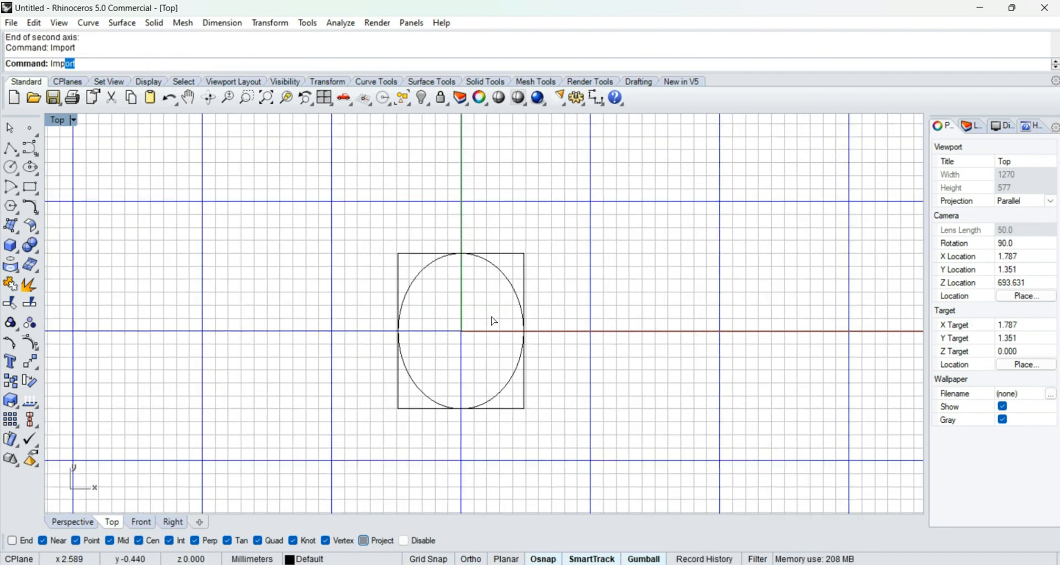
{"action": "key", "text": "Return"}
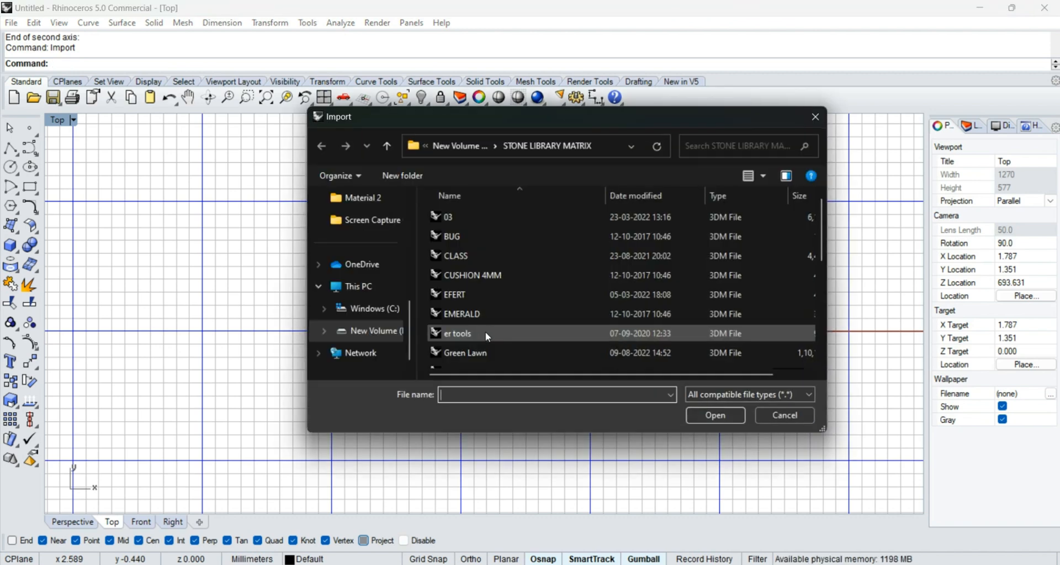
{"action": "scroll", "coordinate": [478, 320], "scroll_direction": "down", "scroll_amount": 2}
{"action": "scroll", "coordinate": [463, 326], "scroll_direction": "up", "scroll_amount": 1}
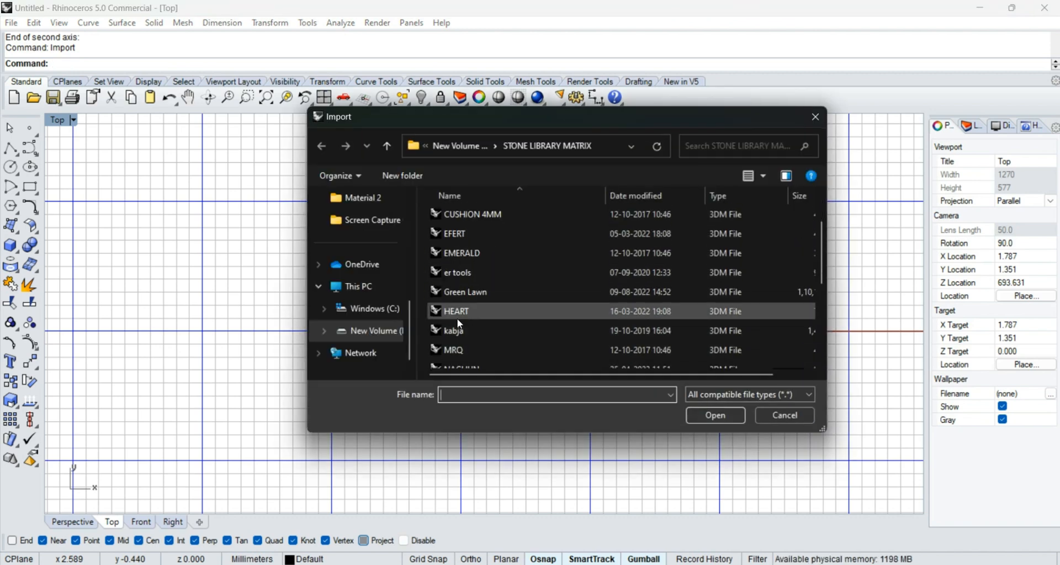
{"action": "scroll", "coordinate": [464, 328], "scroll_direction": "down", "scroll_amount": 3}
{"action": "scroll", "coordinate": [461, 247], "scroll_direction": "up", "scroll_amount": 1}
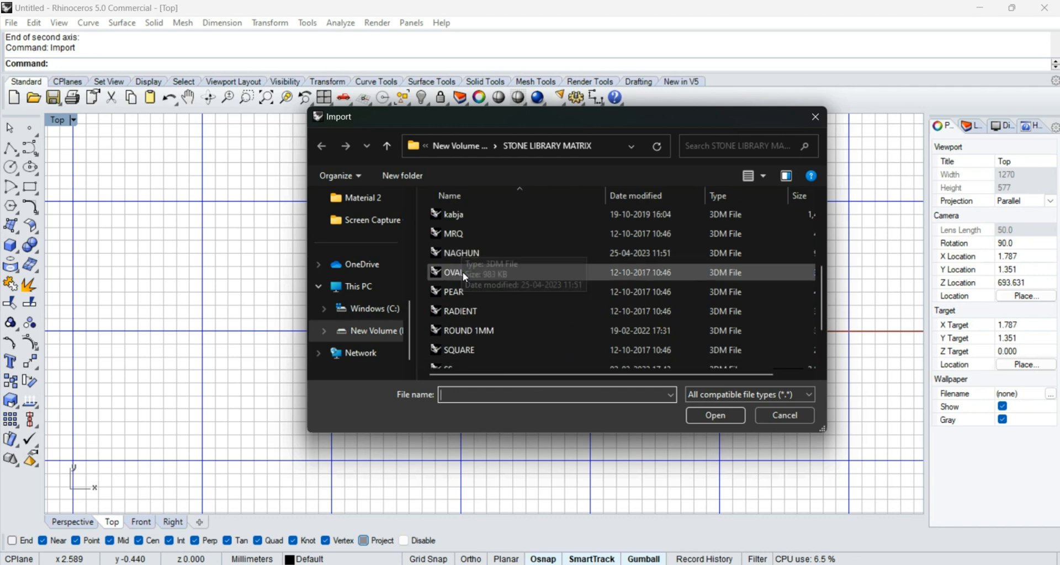
{"action": "left_click", "coordinate": [463, 271]}
{"action": "left_click", "coordinate": [714, 415]}
Step: Set the Top view to shaded display and delete the gem cutter solid covering the imported oval stone
{"action": "scroll", "coordinate": [456, 316], "scroll_direction": "up", "scroll_amount": 3}
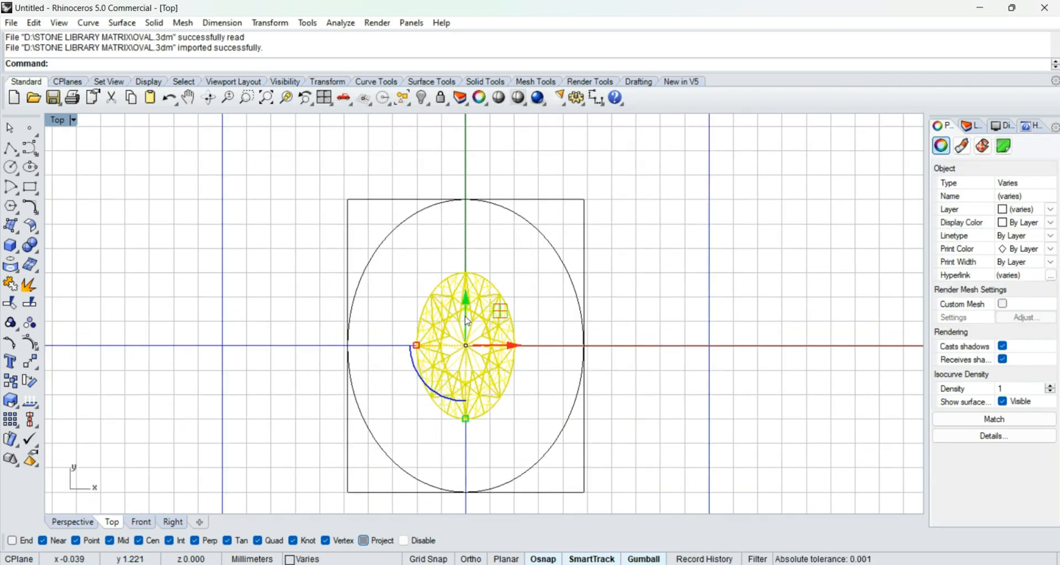
{"action": "scroll", "coordinate": [527, 307], "scroll_direction": "up", "scroll_amount": 1}
{"action": "middle_click", "coordinate": [527, 308]}
{"action": "left_click", "coordinate": [564, 306]}
{"action": "key", "text": "Escape"}
{"action": "left_click", "coordinate": [497, 333]}
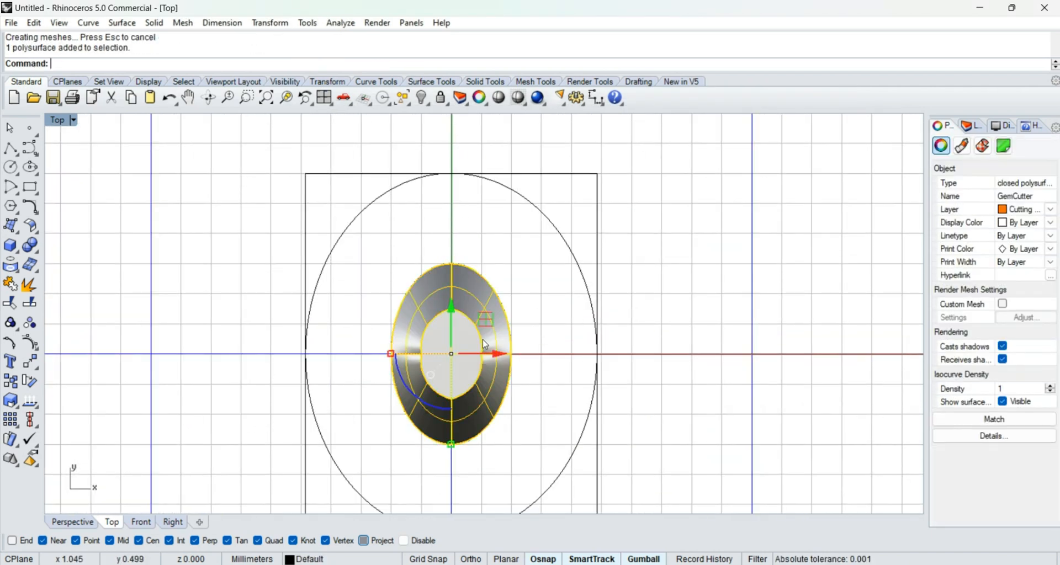
{"action": "type", "text": "d"}
{"action": "key", "text": "Return"}
Step: Inspect the remaining oval gem in the Perspective view and return to the Top view
{"action": "type", "text": "p"}
{"action": "key", "text": "Return"}
{"action": "right_click_drag", "start_coordinate": [448, 336], "coordinate": [464, 323]}
{"action": "scroll", "coordinate": [465, 322], "scroll_direction": "up", "scroll_amount": 15}
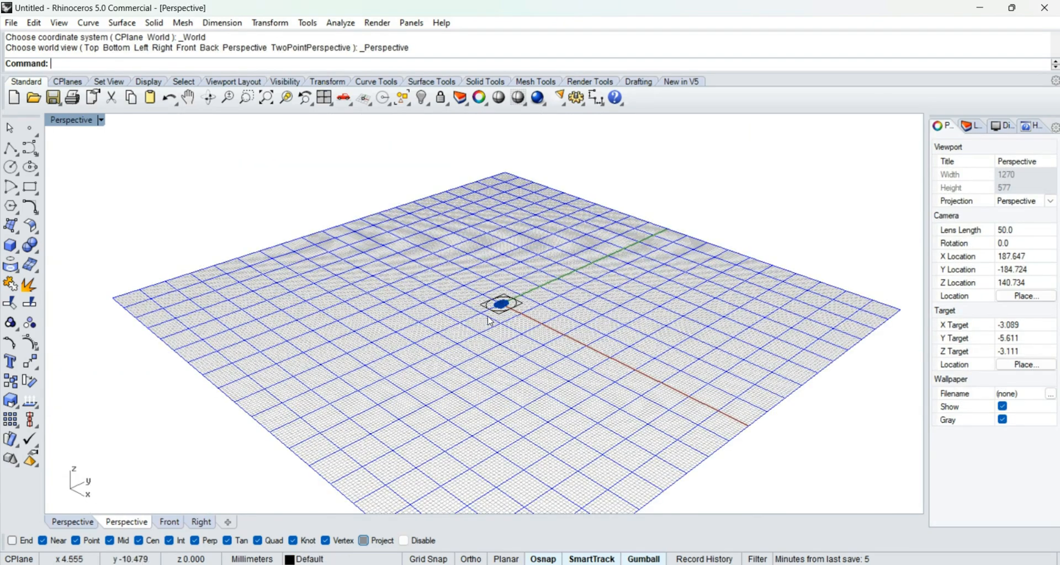
{"action": "type", "text": "t"}
{"action": "key", "text": "Return"}
Step: Scale the oval gem uniformly from the origin with object snaps disabled until its upper tip meets the ellipse's top
{"action": "left_click", "coordinate": [511, 312]}
{"action": "right_click_drag", "start_coordinate": [529, 260], "coordinate": [527, 297]}
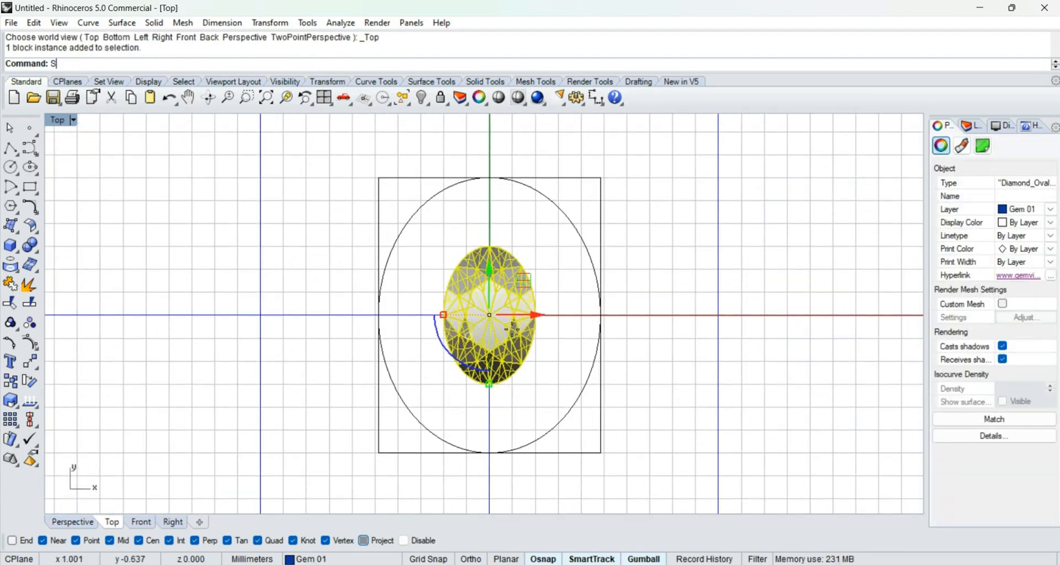
{"action": "type", "text": "s"}
{"action": "key", "text": "Return"}
{"action": "type", "text": "0"}
{"action": "key", "text": "Return"}
{"action": "scroll", "coordinate": [513, 222], "scroll_direction": "up", "scroll_amount": 4}
{"action": "left_click", "coordinate": [413, 542]}
{"action": "scroll", "coordinate": [491, 254], "scroll_direction": "up", "scroll_amount": 6}
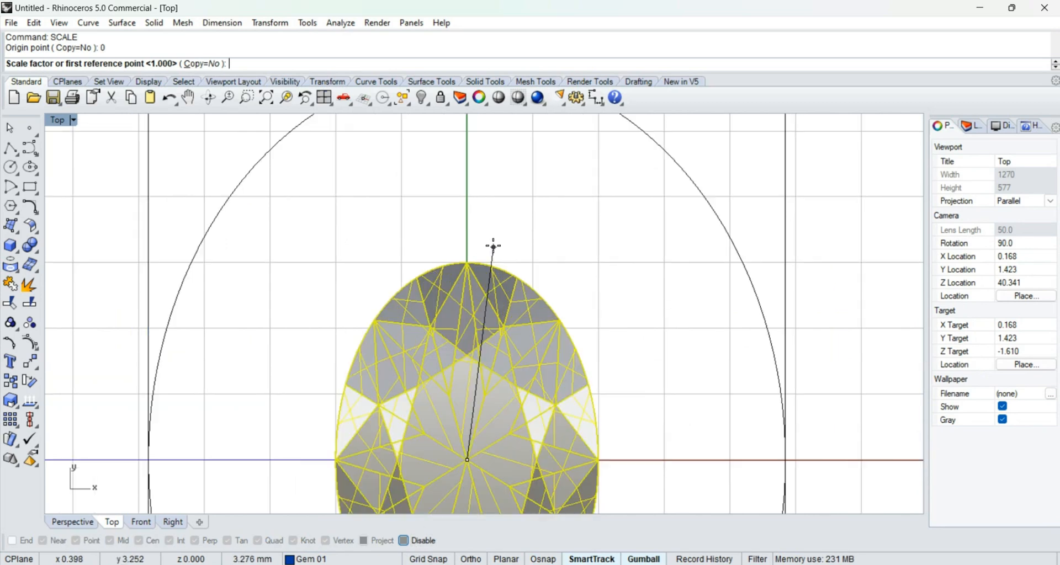
{"action": "left_click", "coordinate": [485, 261]}
{"action": "right_click_drag", "start_coordinate": [483, 175], "coordinate": [489, 293]}
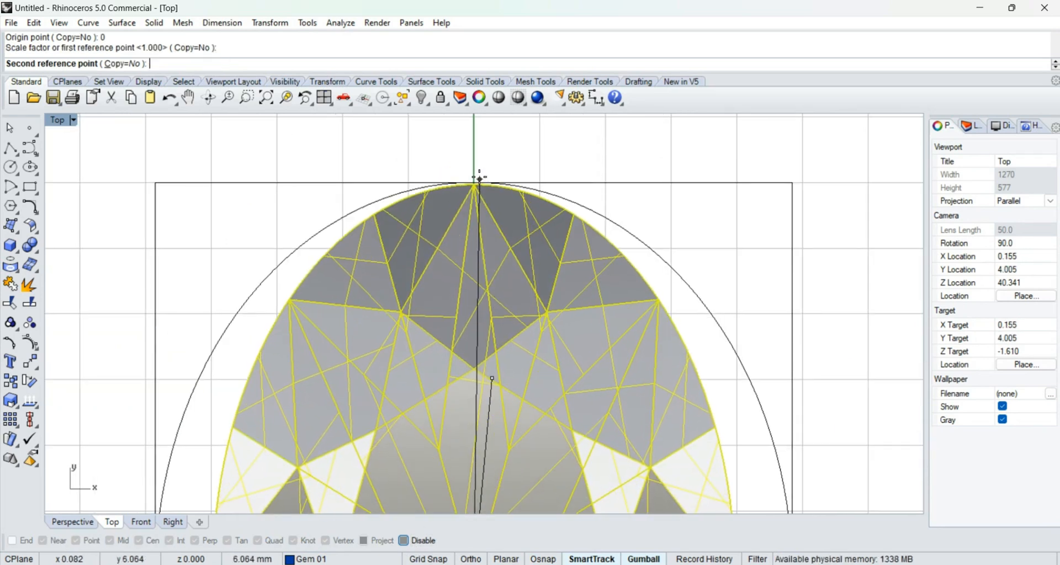
{"action": "left_click", "coordinate": [474, 179]}
{"action": "scroll", "coordinate": [488, 220], "scroll_direction": "down", "scroll_amount": 4}
Step: Scale the oval gem in one direction from the origin along X until its side meets the ellipse's side
{"action": "type", "text": "s1"}
{"action": "key", "text": "Return"}
{"action": "type", "text": "0"}
{"action": "key", "text": "Return"}
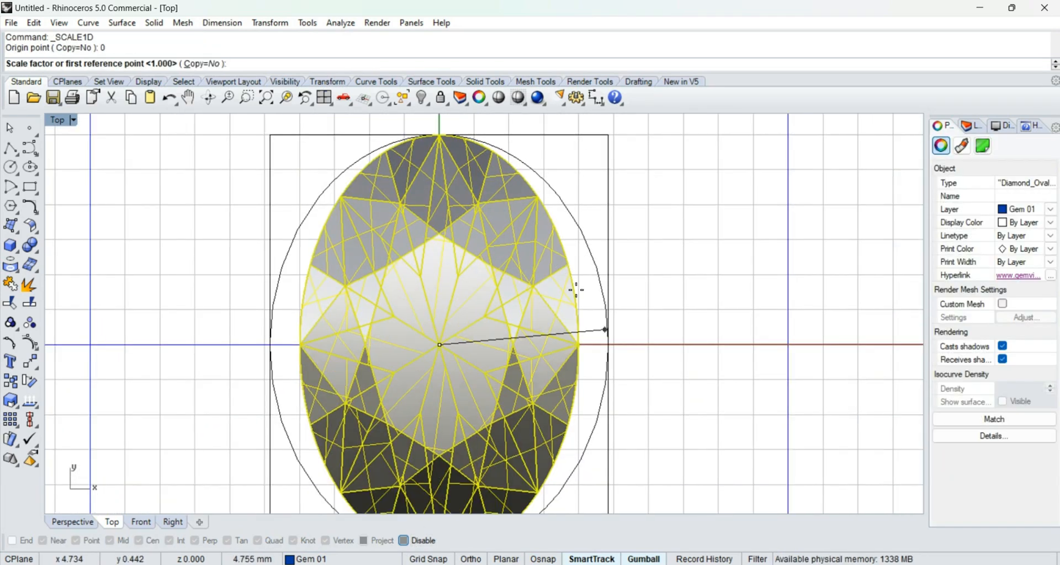
{"action": "key", "text": "F8"}
{"action": "scroll", "coordinate": [558, 300], "scroll_direction": "up", "scroll_amount": 5}
{"action": "left_click", "coordinate": [548, 317]}
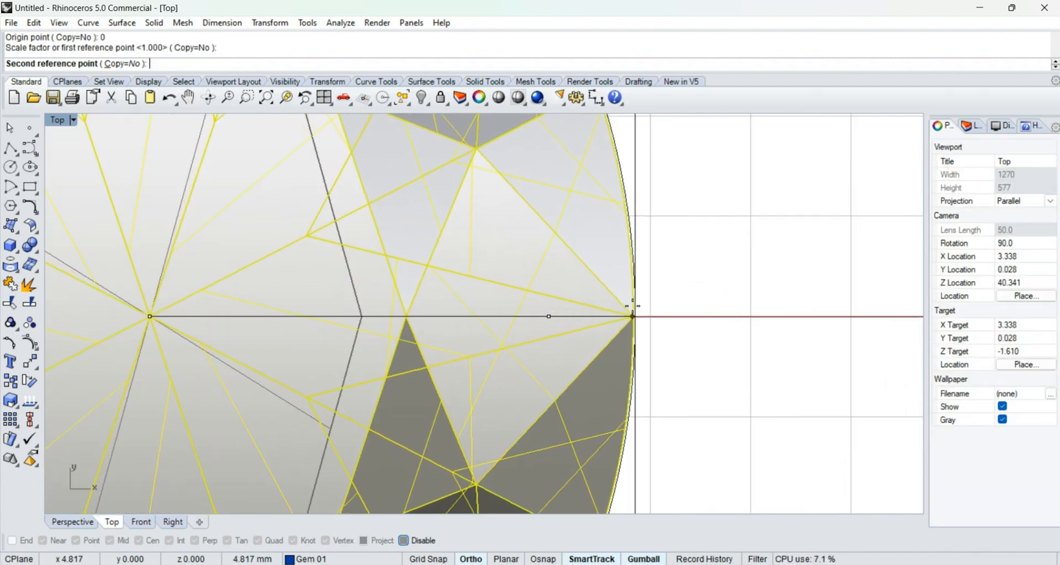
{"action": "left_click", "coordinate": [630, 308]}
{"action": "scroll", "coordinate": [585, 302], "scroll_direction": "down", "scroll_amount": 4}
{"action": "scroll", "coordinate": [583, 300], "scroll_direction": "down", "scroll_amount": 8}
{"action": "left_click", "coordinate": [620, 303]}
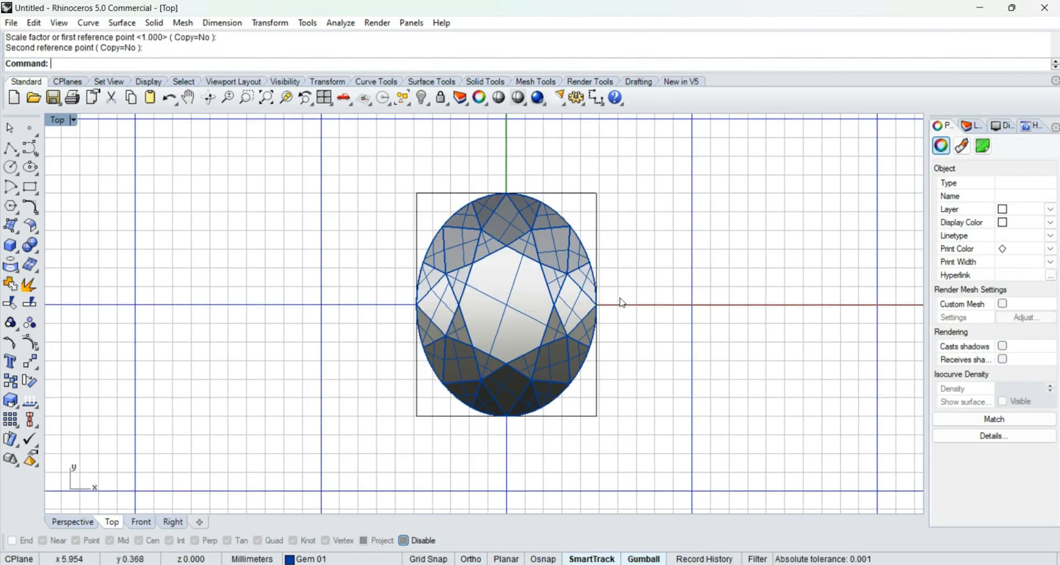
{"action": "right_click_drag", "start_coordinate": [615, 350], "coordinate": [525, 354]}
{"action": "scroll", "coordinate": [481, 290], "scroll_direction": "down", "scroll_amount": 2}
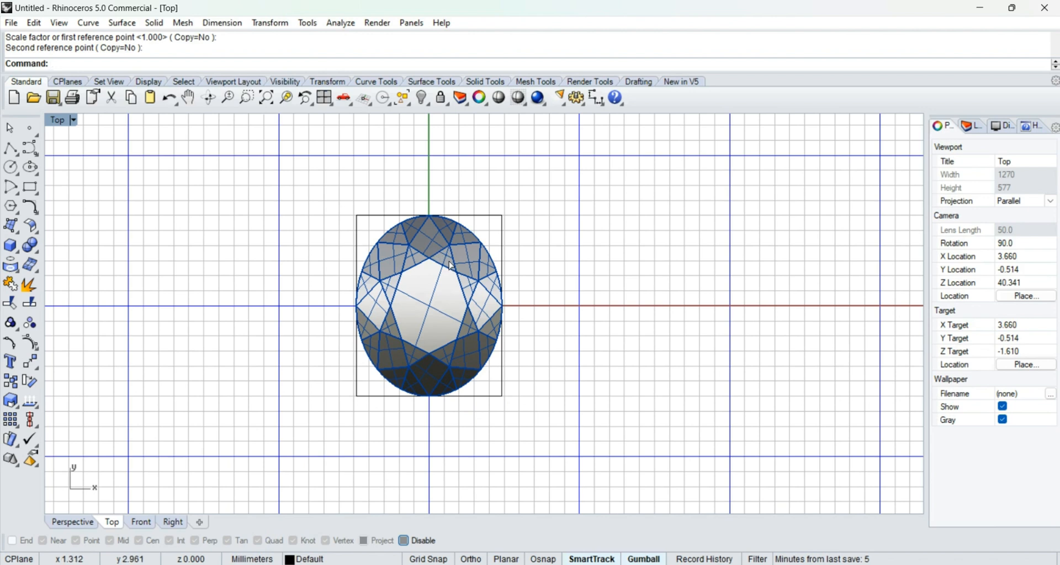
Step: Check the stone's height in the WhatsApp caliper photo and return to Rhinoceros
{"action": "left_click", "coordinate": [451, 267]}
{"action": "left_click", "coordinate": [601, 405]}
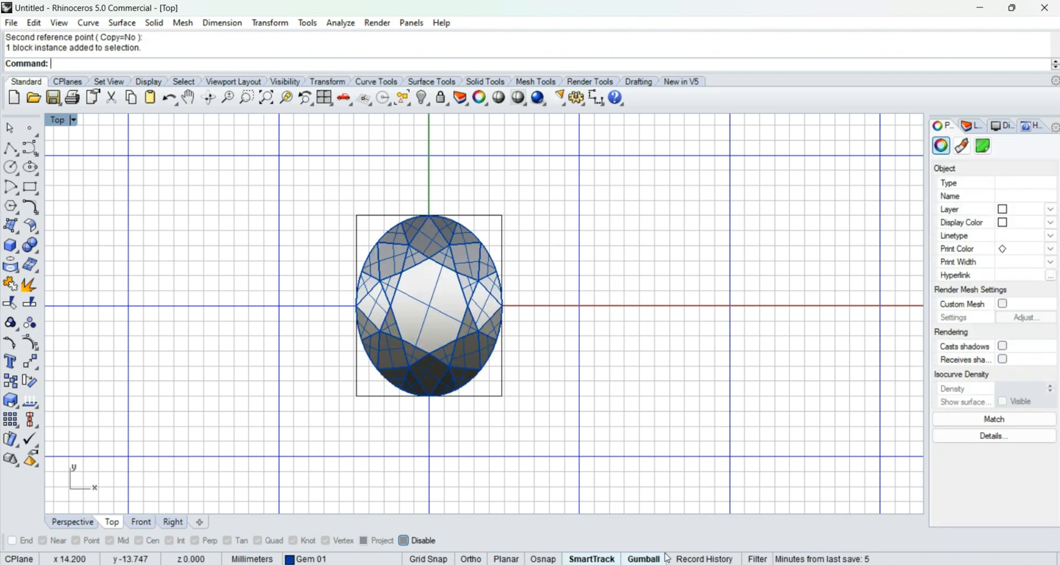
{"action": "left_click", "coordinate": [664, 564]}
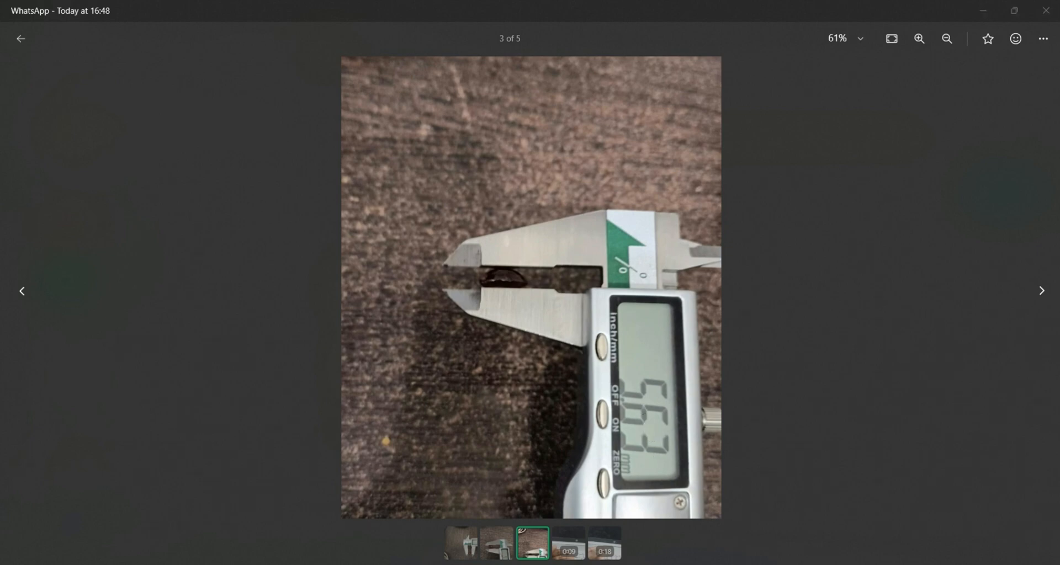
{"action": "key", "text": "alt+Tab"}
{"action": "right_click_drag", "start_coordinate": [481, 329], "coordinate": [523, 333]}
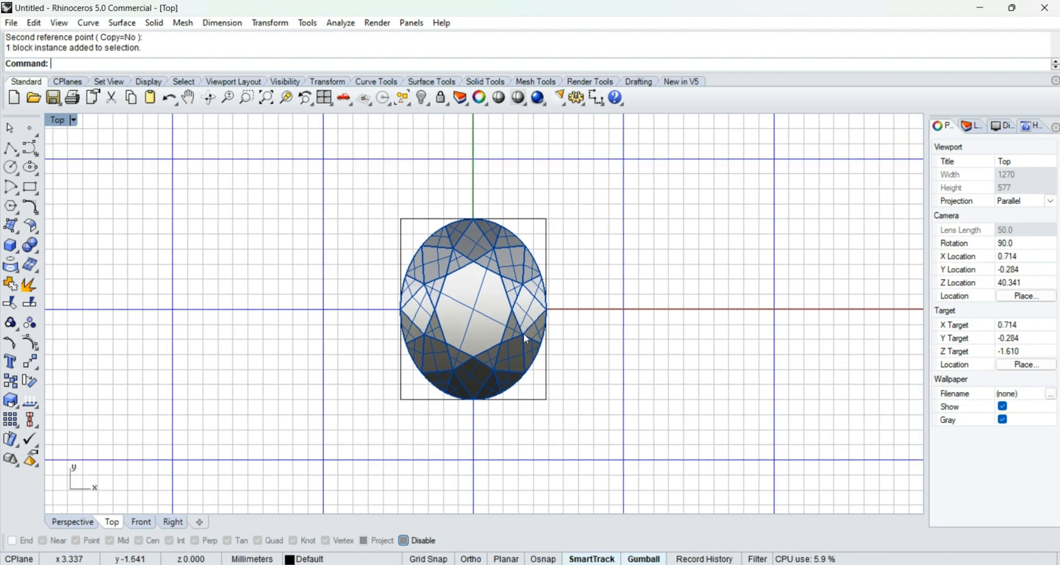
Step: Draw a horizontal both-sides line through the gem's lowest point in the Front view
{"action": "type", "text": "F"}
{"action": "key", "text": "Return"}
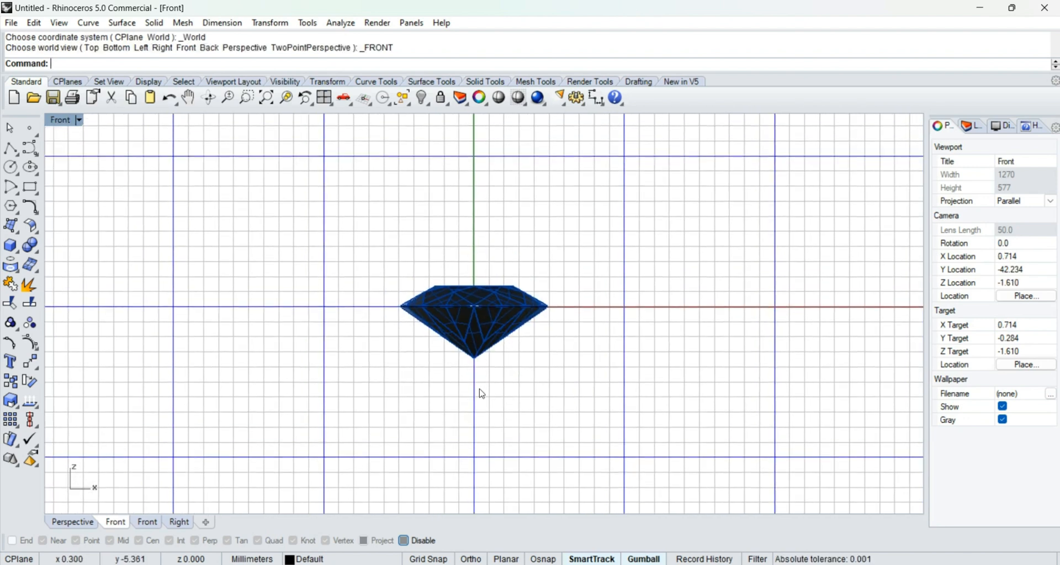
{"action": "type", "text": "L"}
{"action": "key", "text": "Return"}
{"action": "scroll", "coordinate": [470, 338], "scroll_direction": "up", "scroll_amount": 4}
{"action": "left_click", "coordinate": [472, 341]}
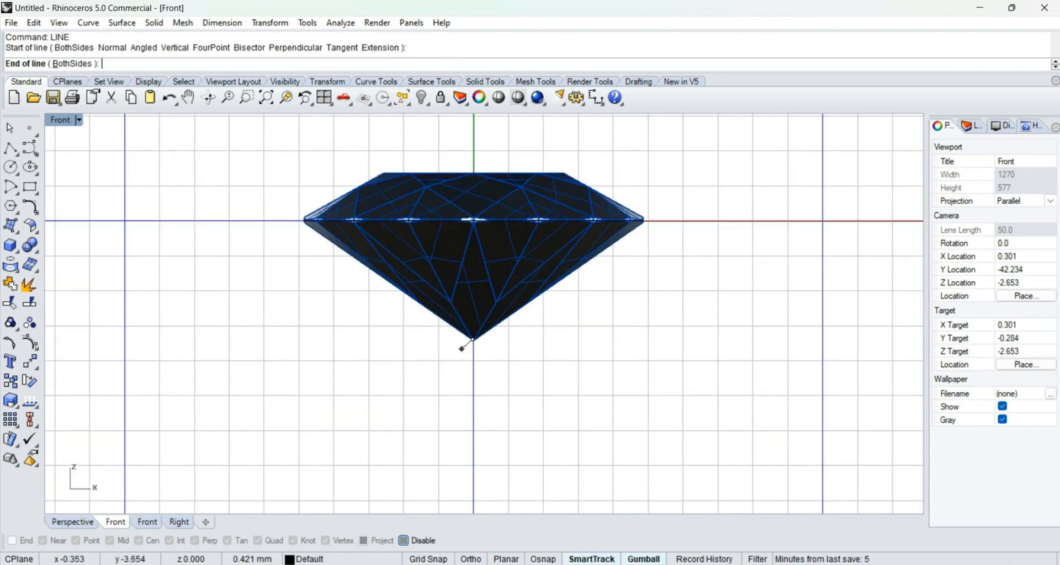
{"action": "type", "text": "b"}
{"action": "key", "text": "Return"}
{"action": "scroll", "coordinate": [461, 347], "scroll_direction": "down", "scroll_amount": 6}
{"action": "left_click", "coordinate": [762, 324], "text": "shift"}
Step: Offset the horizontal line 5.63 mm upward to mark the stone's height
{"action": "left_click", "coordinate": [704, 341]}
{"action": "right_click_drag", "start_coordinate": [668, 322], "coordinate": [659, 362]}
{"action": "type", "text": "O"}
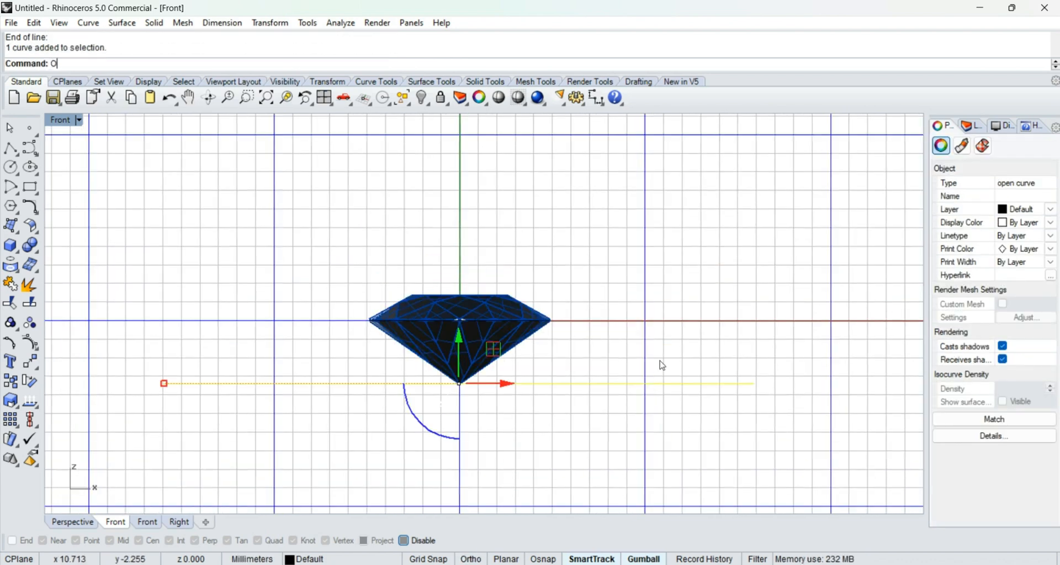
{"action": "key", "text": "Return"}
{"action": "type", "text": "5."}
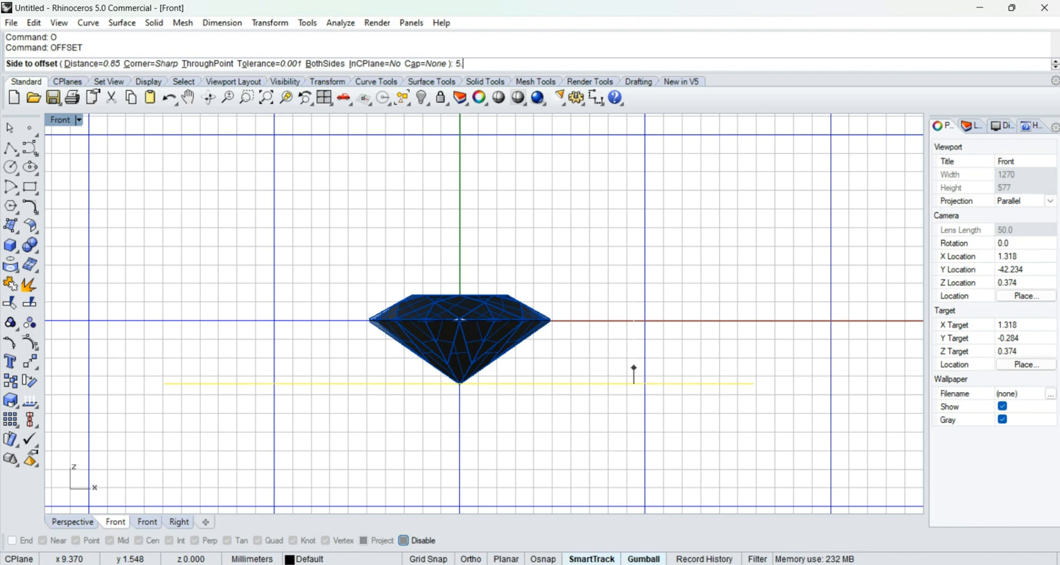
{"action": "type", "text": "63"}
{"action": "key", "text": "Return"}
{"action": "left_click", "coordinate": [634, 285]}
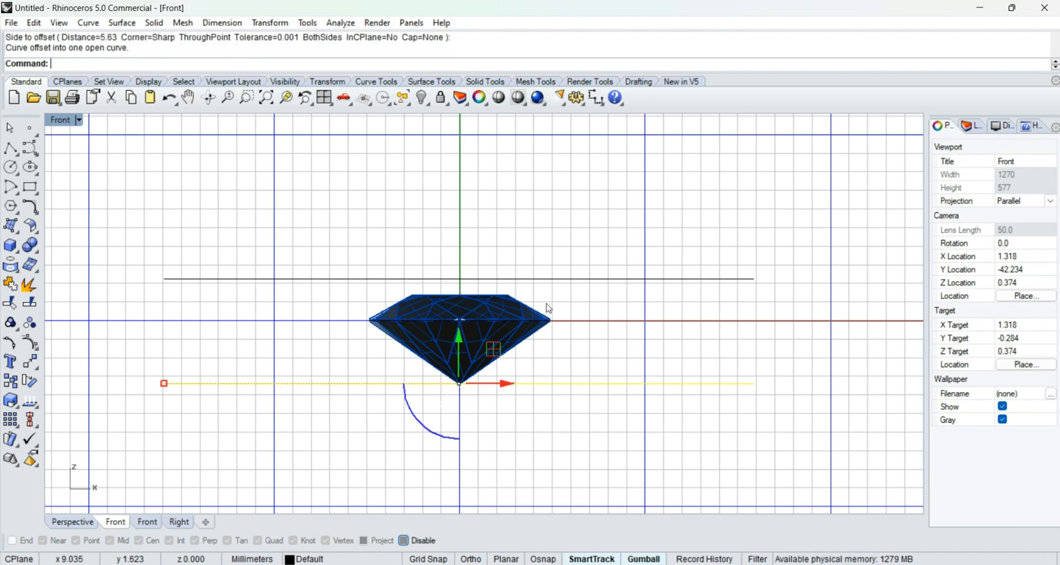
Step: Hide the grid in the Front view
{"action": "left_click", "coordinate": [426, 316]}
{"action": "scroll", "coordinate": [484, 284], "scroll_direction": "up", "scroll_amount": 3}
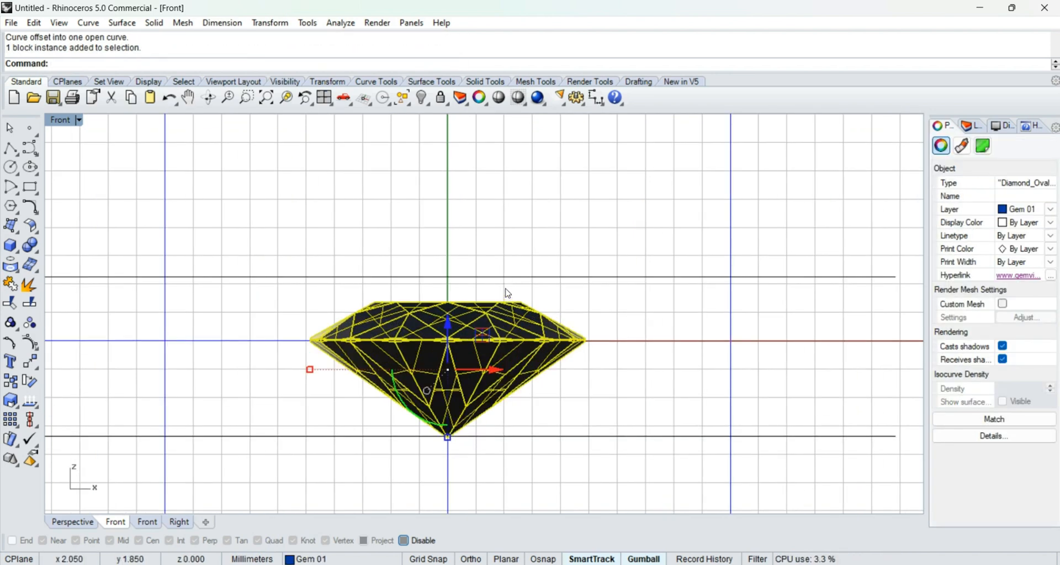
{"action": "key", "text": "XF86AudioLowerVolume"}
{"action": "left_click", "coordinate": [508, 239]}
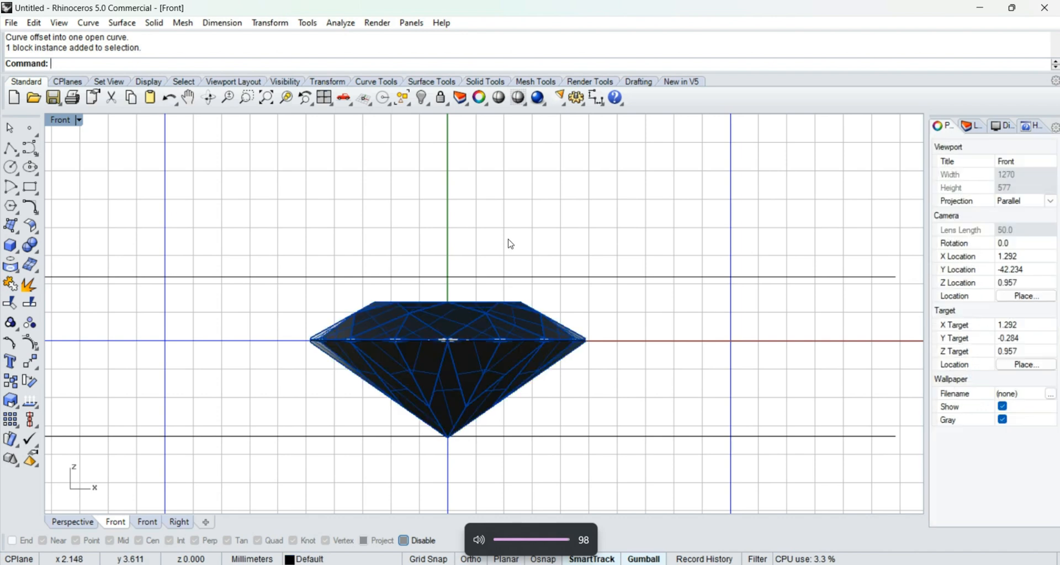
{"action": "key", "text": "F7"}
Step: Scale the gem in one direction vertically from its lowest point until its flat top meets the upper line
{"action": "left_click", "coordinate": [503, 307]}
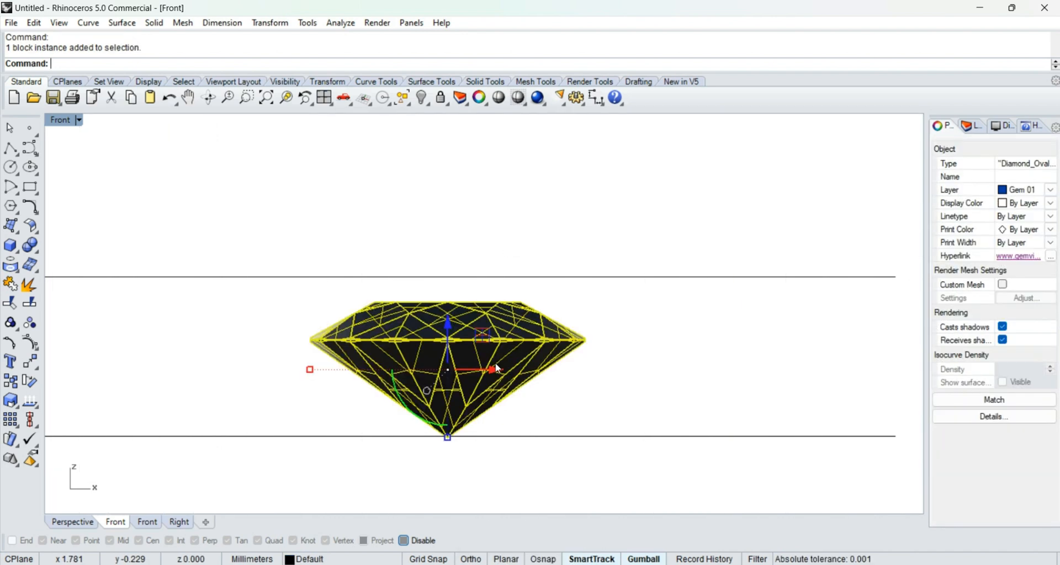
{"action": "right_click_drag", "start_coordinate": [454, 433], "coordinate": [472, 395]}
{"action": "type", "text": "S1"}
{"action": "key", "text": "Return"}
{"action": "left_click", "coordinate": [466, 399]}
{"action": "key", "text": "F8"}
{"action": "scroll", "coordinate": [464, 260], "scroll_direction": "up", "scroll_amount": 10}
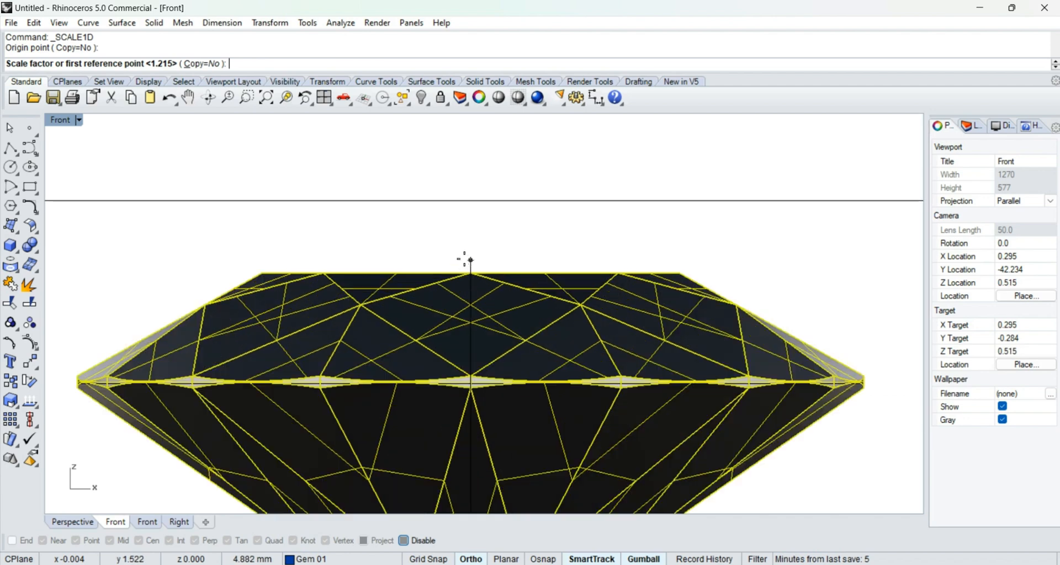
{"action": "left_click", "coordinate": [470, 276]}
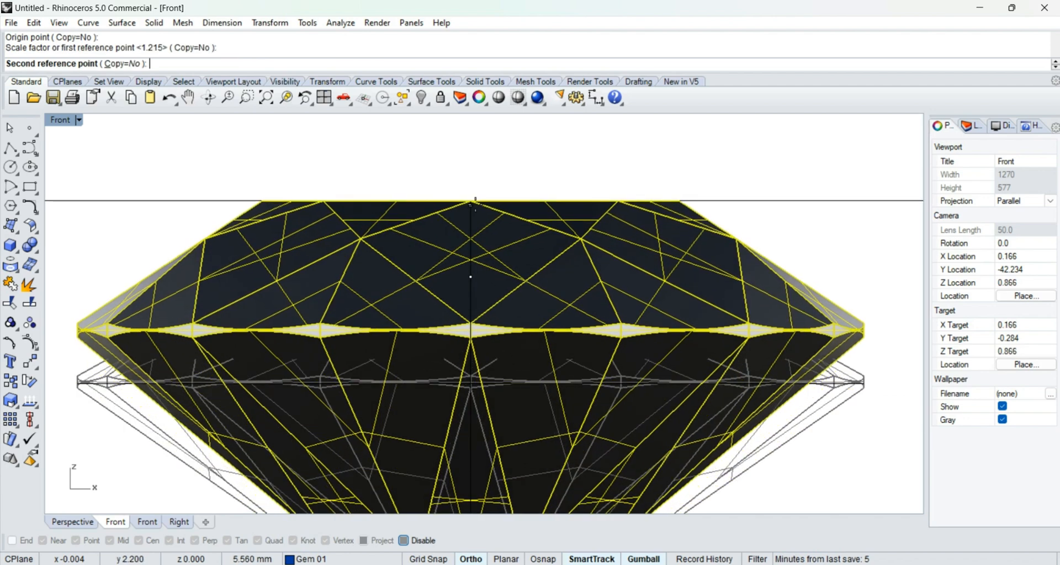
{"action": "left_click", "coordinate": [476, 200], "text": "shift"}
{"action": "scroll", "coordinate": [467, 238], "scroll_direction": "down", "scroll_amount": 8}
{"action": "left_click", "coordinate": [641, 317]}
Step: Delete the two horizontal height guide lines
{"action": "scroll", "coordinate": [635, 272], "scroll_direction": "down", "scroll_amount": 8}
{"action": "right_click_drag", "start_coordinate": [694, 300], "coordinate": [686, 357]}
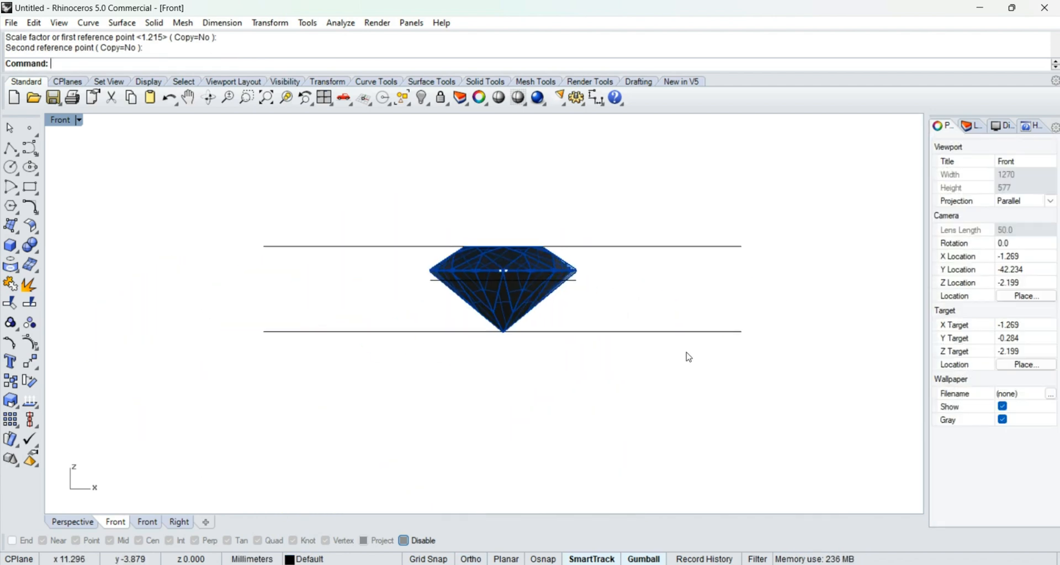
{"action": "left_click_drag", "start_coordinate": [740, 390], "coordinate": [660, 139]}
{"action": "type", "text": "D"}
{"action": "key", "text": "Return"}
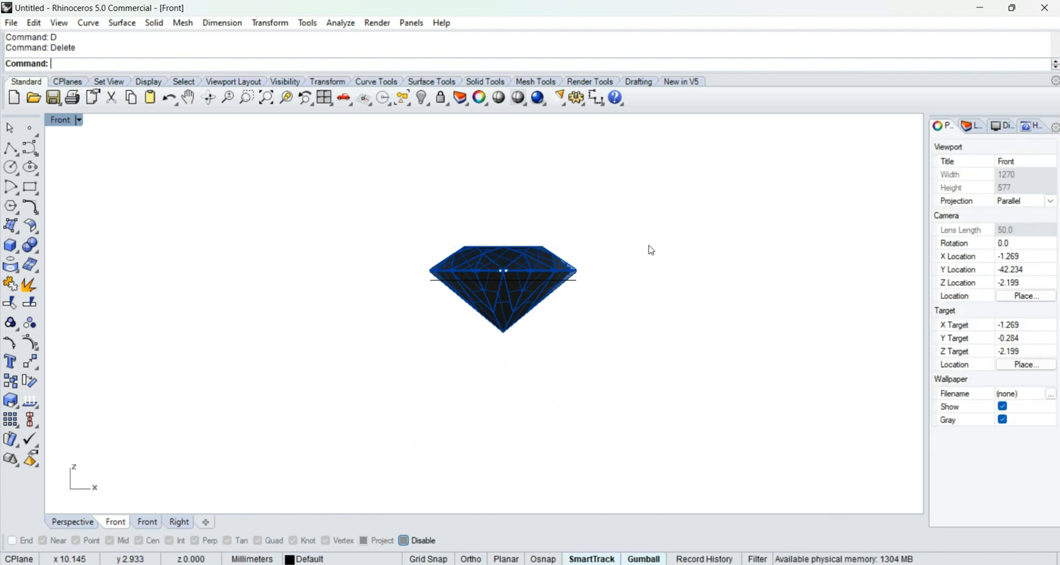
Step: Delete the rectangle surrounding the gem in the Top view
{"action": "type", "text": "T"}
{"action": "key", "text": "Return"}
{"action": "scroll", "coordinate": [573, 247], "scroll_direction": "up", "scroll_amount": 6}
{"action": "scroll", "coordinate": [542, 225], "scroll_direction": "up", "scroll_amount": 6}
{"action": "left_click", "coordinate": [513, 267]}
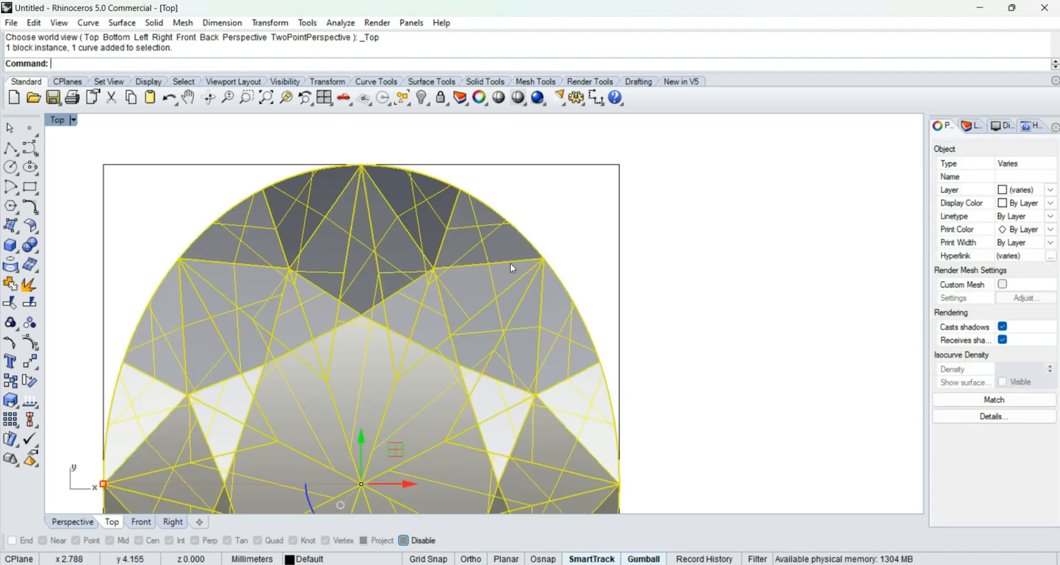
{"action": "left_click", "coordinate": [542, 165]}
{"action": "type", "text": "D"}
{"action": "key", "text": "Return"}
Step: Select only the ellipse around the gem, view it in Perspective, and offset it 0.05 mm outward in the Top view
{"action": "scroll", "coordinate": [544, 194], "scroll_direction": "down", "scroll_amount": 2}
{"action": "scroll", "coordinate": [551, 210], "scroll_direction": "up", "scroll_amount": 2}
{"action": "left_click_drag", "start_coordinate": [551, 211], "coordinate": [508, 245]}
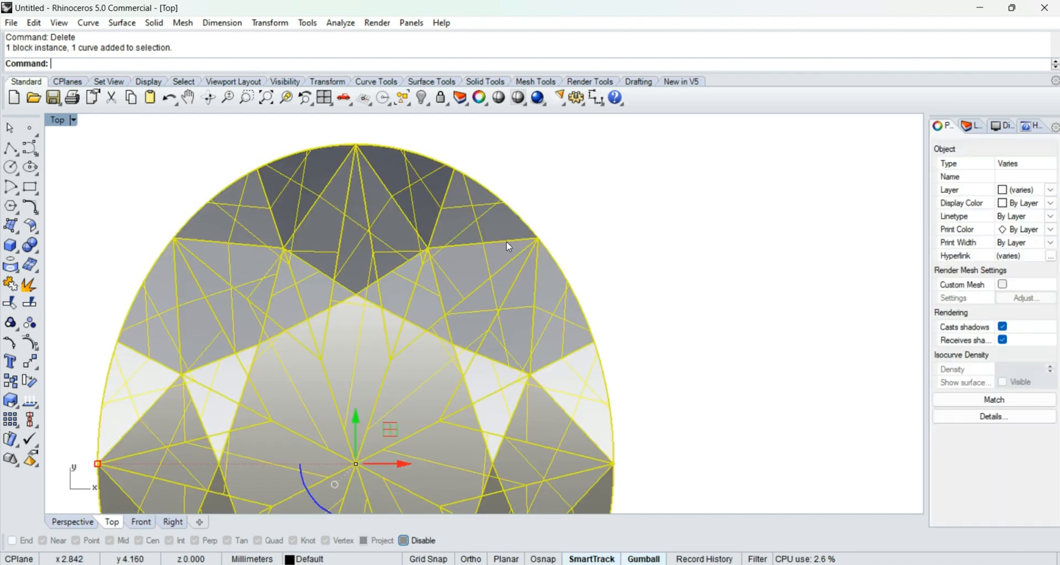
{"action": "left_click", "coordinate": [508, 245], "text": "ctrl"}
{"action": "scroll", "coordinate": [555, 208], "scroll_direction": "down", "scroll_amount": 4}
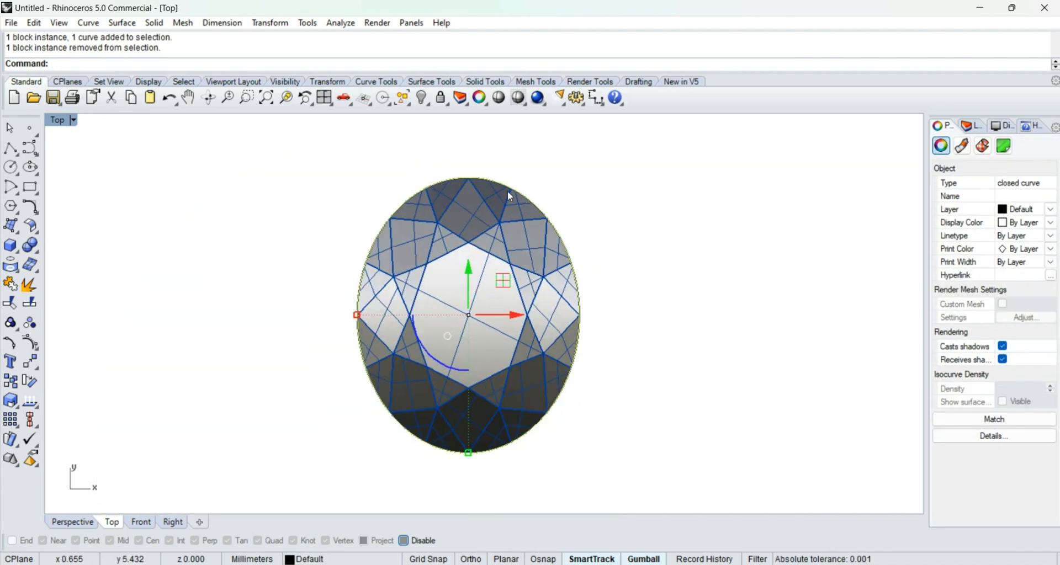
{"action": "right_click_drag", "start_coordinate": [553, 257], "coordinate": [552, 304]}
{"action": "type", "text": "P"}
{"action": "key", "text": "Return"}
{"action": "scroll", "coordinate": [527, 271], "scroll_direction": "up", "scroll_amount": 4}
{"action": "type", "text": "T"}
{"action": "key", "text": "Return"}
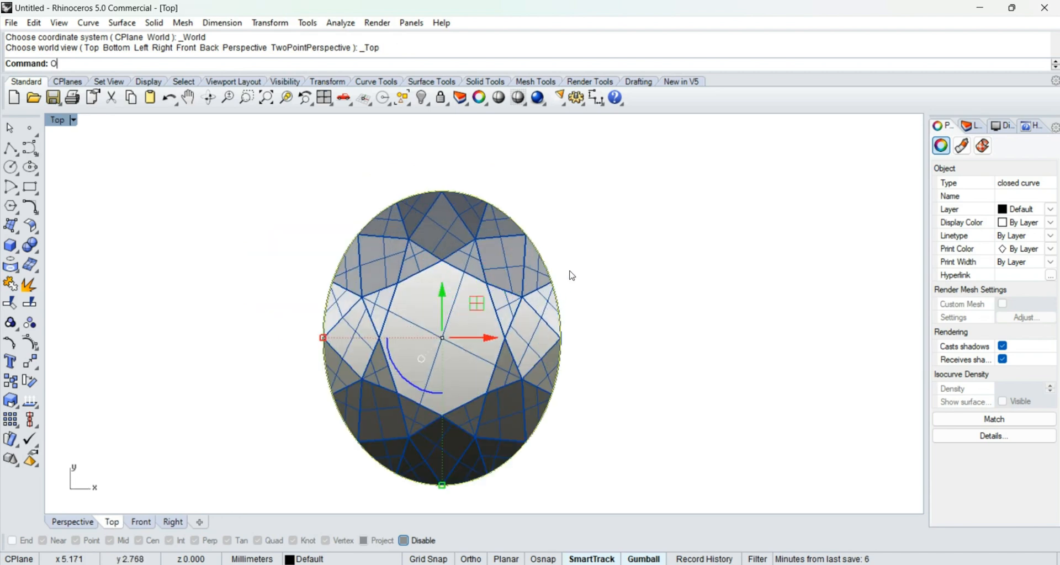
{"action": "type", "text": "O"}
{"action": "key", "text": "Return"}
{"action": "scroll", "coordinate": [573, 273], "scroll_direction": "up", "scroll_amount": 1}
{"action": "type", "text": ".05"}
{"action": "key", "text": "Return"}
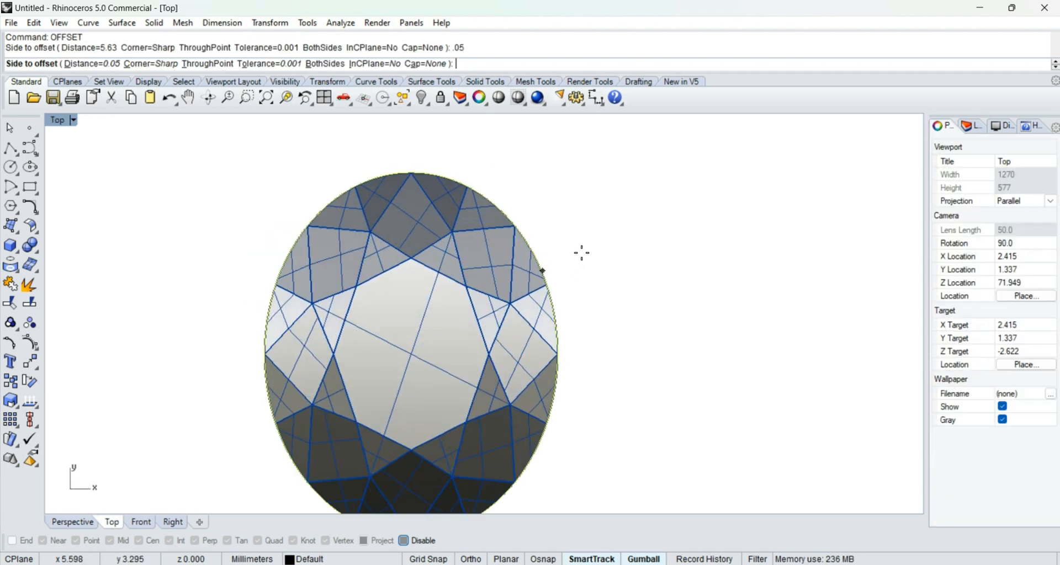
{"action": "left_click", "coordinate": [582, 253]}
Step: Delete the original ellipse at the gem's edge, keeping the offset copy
{"action": "scroll", "coordinate": [555, 273], "scroll_direction": "up", "scroll_amount": 4}
{"action": "type", "text": "D"}
{"action": "key", "text": "Return"}
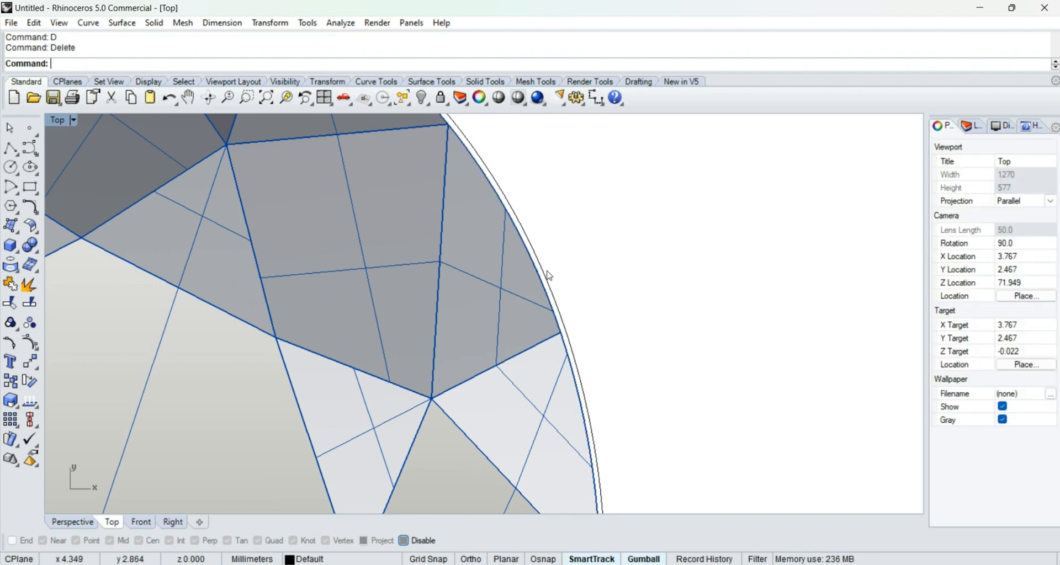
Step: Offset the remaining ellipse 1.10 mm outward
{"action": "left_click", "coordinate": [548, 279]}
{"action": "scroll", "coordinate": [566, 283], "scroll_direction": "down", "scroll_amount": 4}
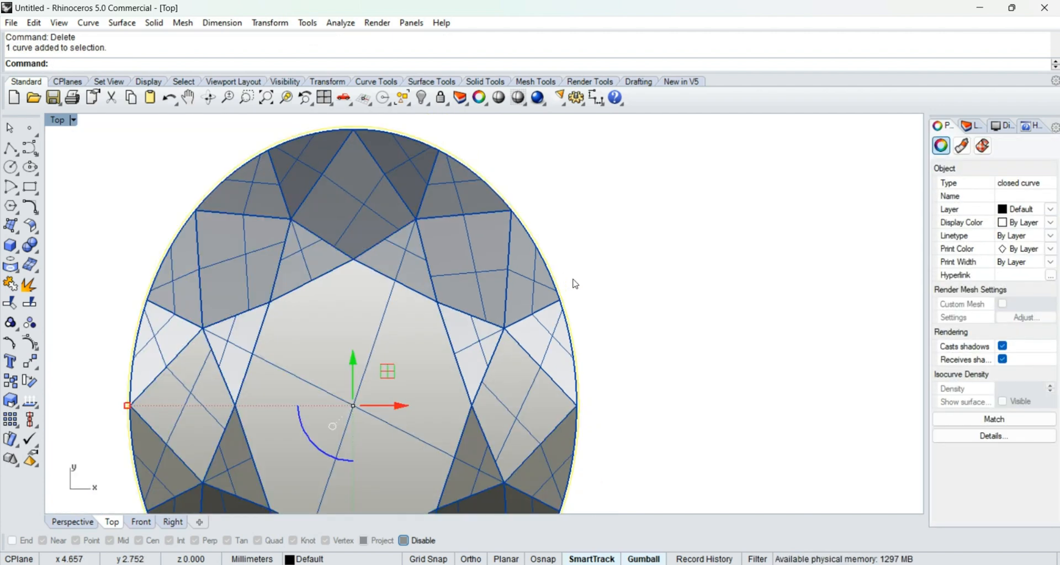
{"action": "type", "text": "O"}
{"action": "key", "text": "Return"}
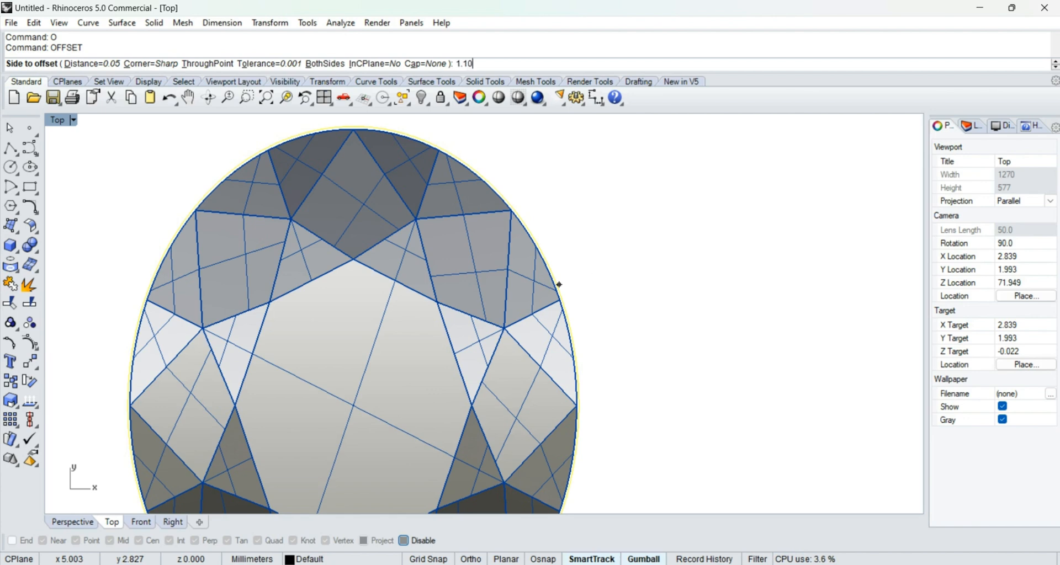
{"action": "key", "text": "Return"}
{"action": "left_click", "coordinate": [591, 267]}
{"action": "scroll", "coordinate": [607, 265], "scroll_direction": "down", "scroll_amount": 5}
{"action": "key", "text": "Escape"}
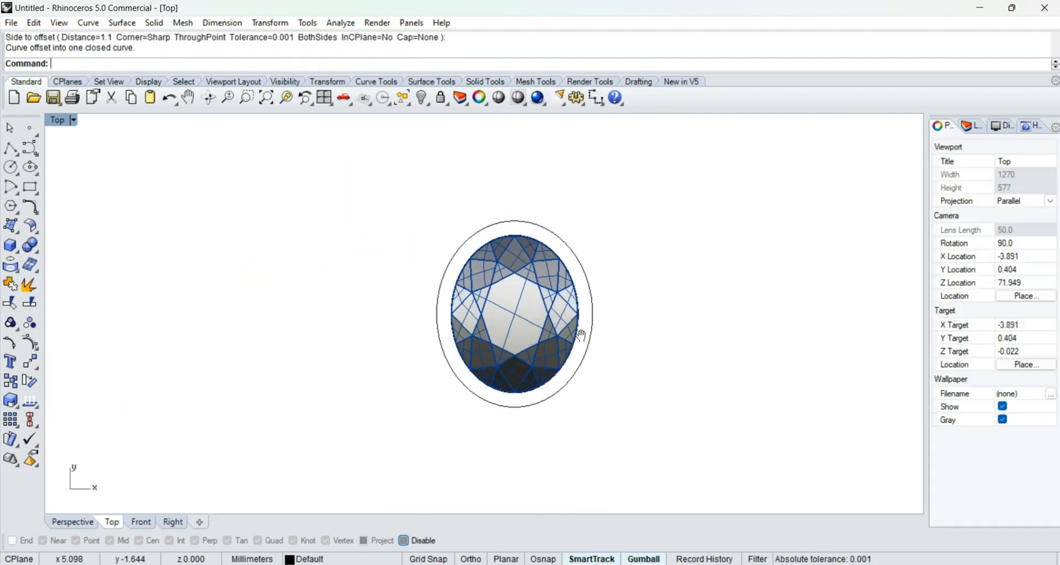
Step: Draw a horizontal line from the origin along positive X past the outer ellipse
{"action": "right_click_drag", "start_coordinate": [581, 335], "coordinate": [593, 314]}
{"action": "type", "text": "L"}
{"action": "key", "text": "Return"}
{"action": "type", "text": "0"}
{"action": "key", "text": "Return"}
{"action": "key", "text": "F8"}
{"action": "left_click", "coordinate": [679, 277], "text": "shift"}
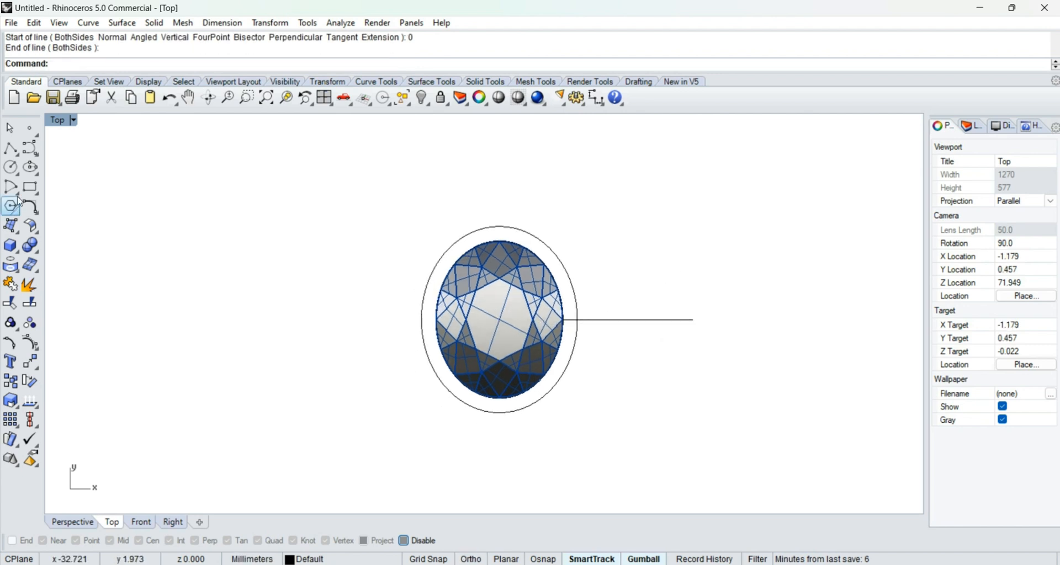
Step: Start a three-point rectangle in the Top view and turn the object snaps back on
{"action": "left_click", "coordinate": [29, 190]}
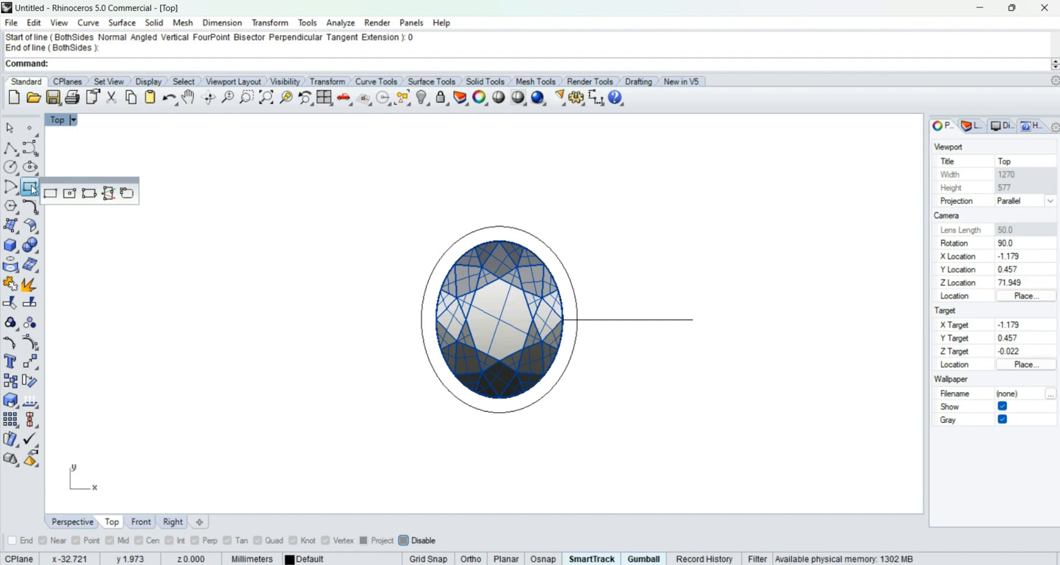
{"action": "left_click", "coordinate": [90, 197]}
{"action": "scroll", "coordinate": [568, 322], "scroll_direction": "up", "scroll_amount": 5}
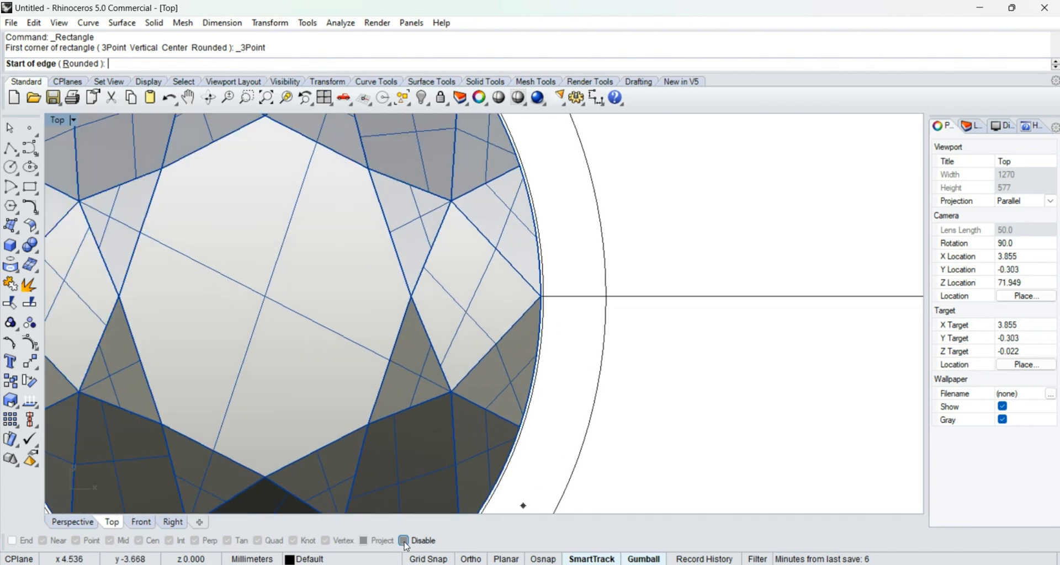
{"action": "left_click", "coordinate": [413, 545]}
{"action": "scroll", "coordinate": [605, 297], "scroll_direction": "up", "scroll_amount": 3}
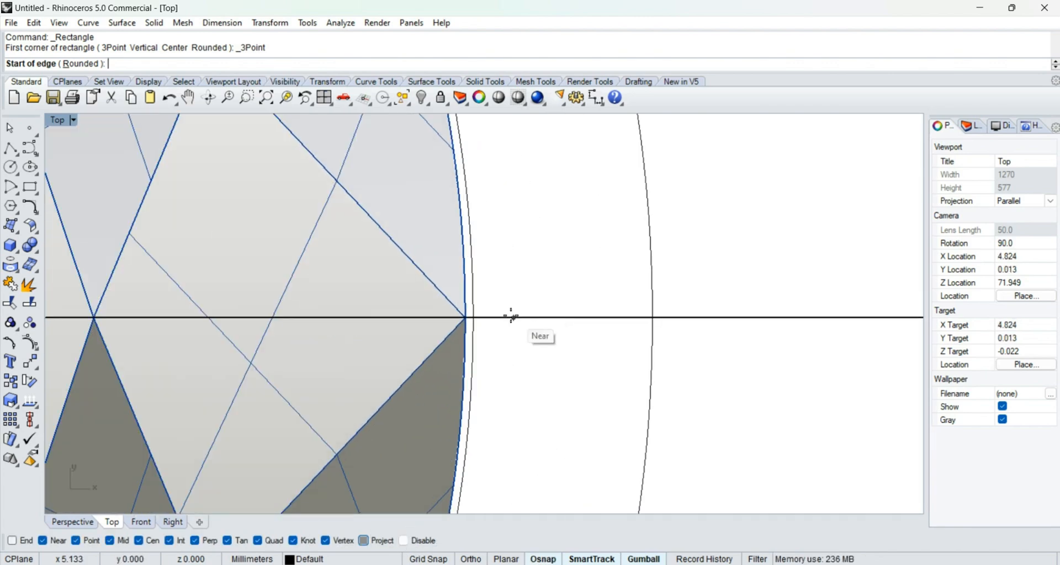
Step: Try to draw the rectangle from the inner to the outer ellipse along the horizontal line, setting its length in the Front view
{"action": "left_click", "coordinate": [474, 318]}
{"action": "left_click", "coordinate": [654, 321]}
{"action": "scroll", "coordinate": [630, 345], "scroll_direction": "down", "scroll_amount": 5}
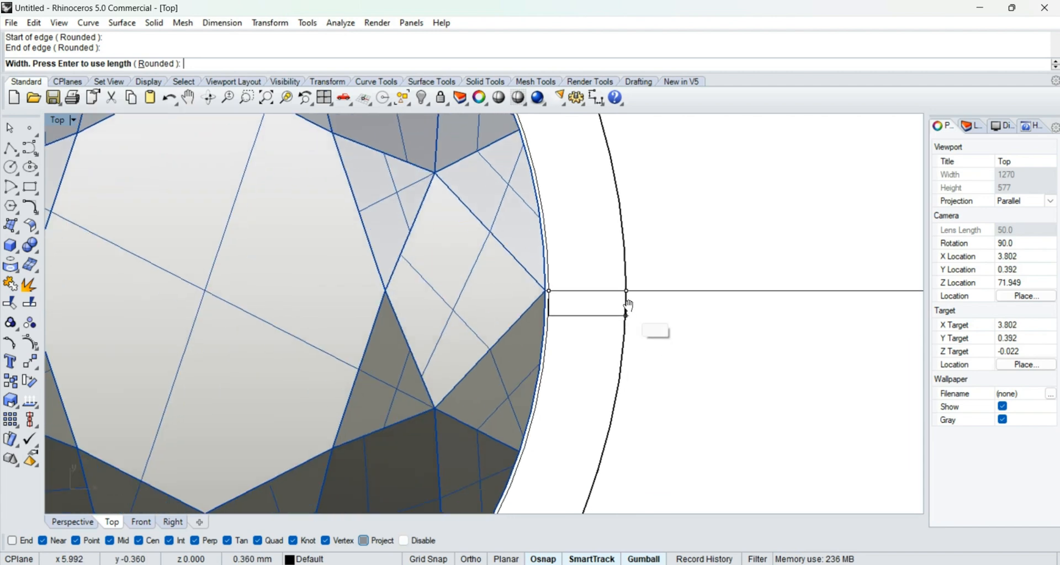
{"action": "scroll", "coordinate": [635, 365], "scroll_direction": "down", "scroll_amount": 5}
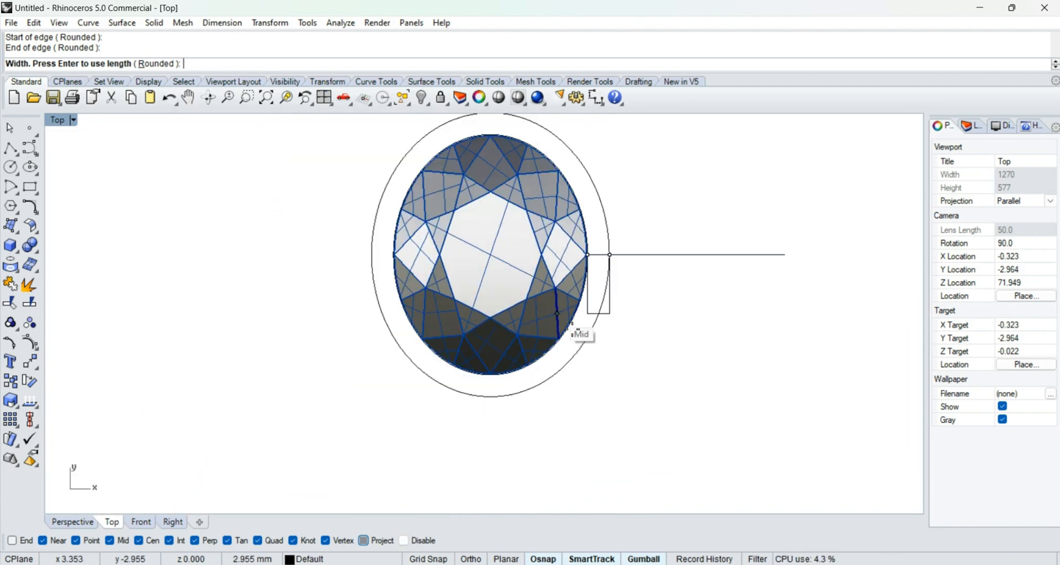
{"action": "right_click_drag", "start_coordinate": [636, 398], "coordinate": [607, 338]}
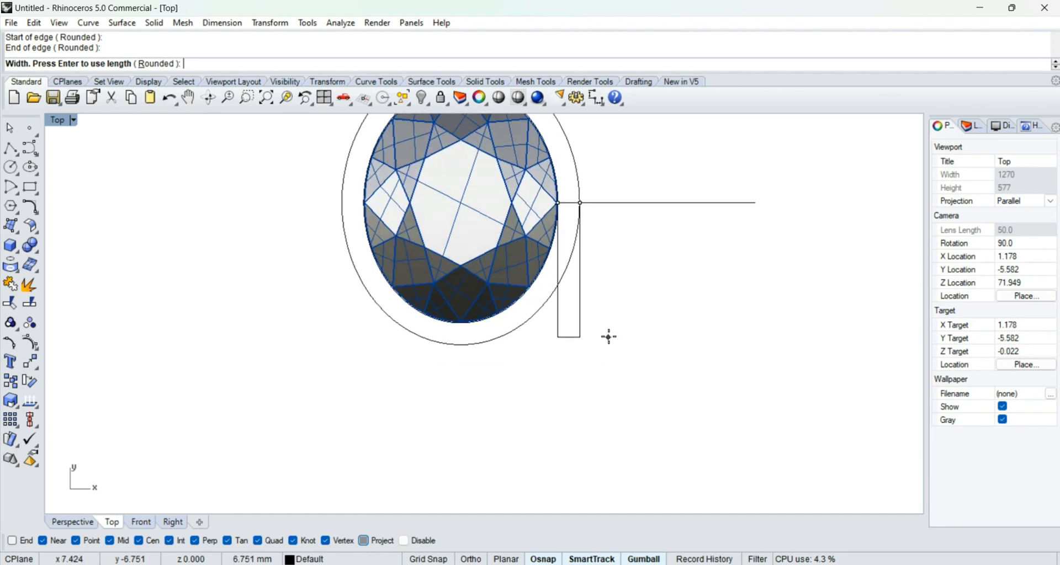
{"action": "key", "text": "ctrl+F2"}
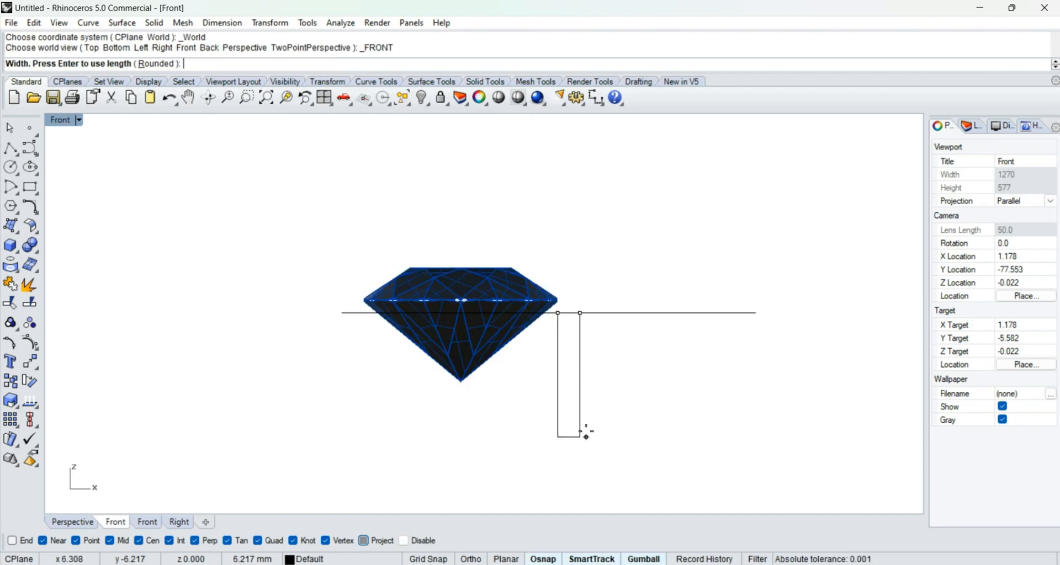
{"action": "right_click_drag", "start_coordinate": [587, 433], "coordinate": [592, 359]}
{"action": "left_click", "coordinate": [576, 363]}
Step: Inspect the rectangle from the Perspective, Top and Front views and delete it
{"action": "key", "text": "ctrl+F4"}
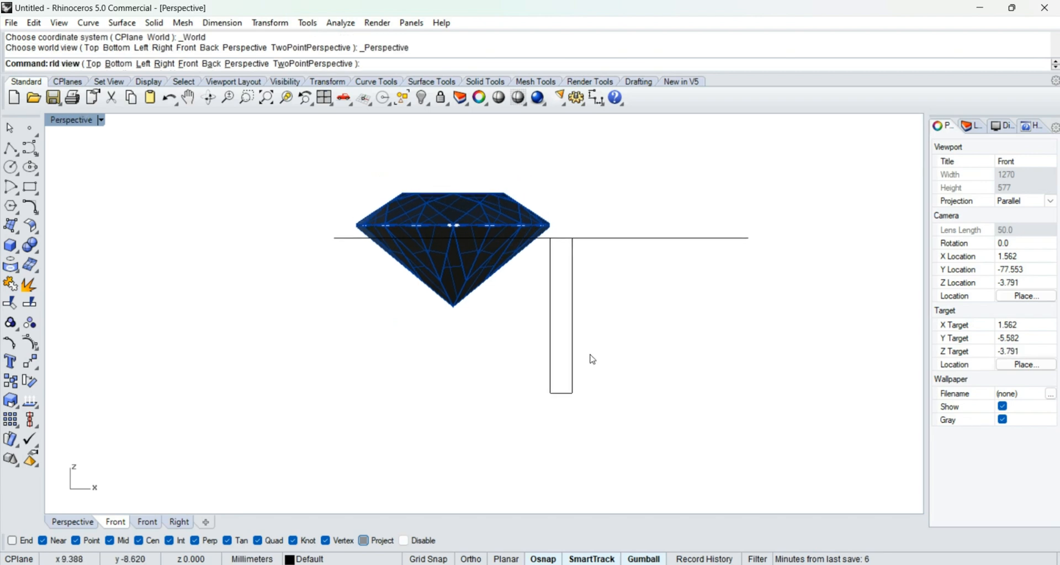
{"action": "scroll", "coordinate": [551, 272], "scroll_direction": "up", "scroll_amount": 10}
{"action": "right_click_drag", "start_coordinate": [597, 275], "coordinate": [600, 320]}
{"action": "key", "text": "ctrl+F1"}
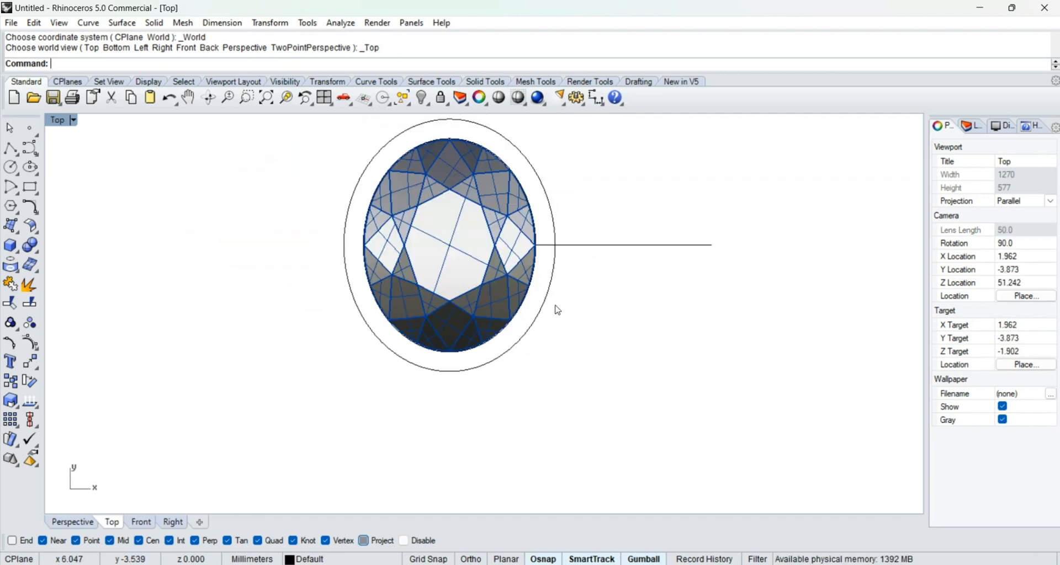
{"action": "key", "text": "ctrl+F2"}
{"action": "left_click", "coordinate": [555, 361]}
{"action": "key", "text": "Escape"}
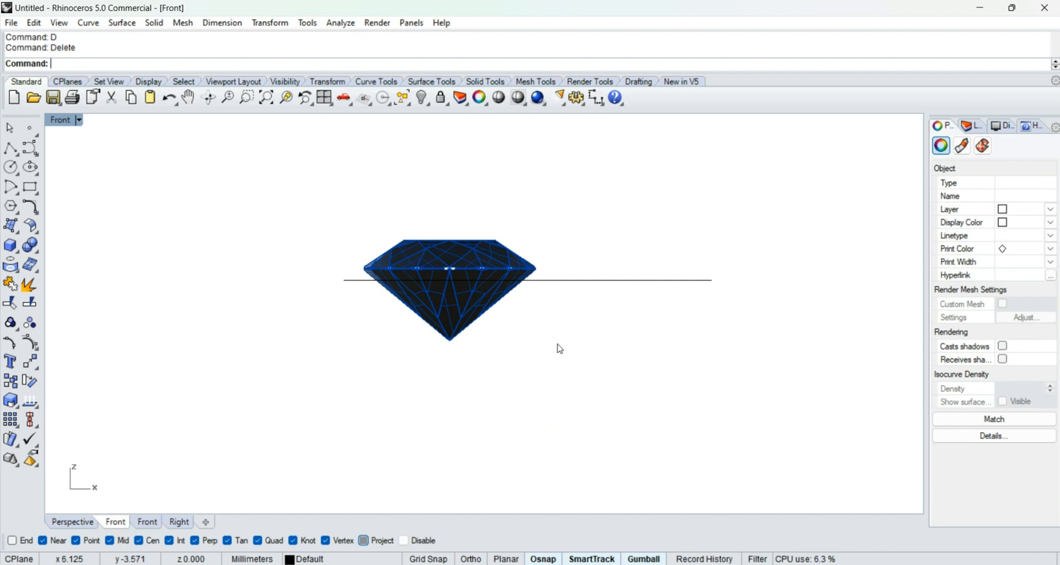
Step: Draw a long three-point rectangle in the Top view, its short edge spanning the inner and outer ellipses on the horizontal line
{"action": "key", "text": "ctrl+F1"}
{"action": "left_click", "coordinate": [36, 196]}
{"action": "left_click", "coordinate": [90, 194]}
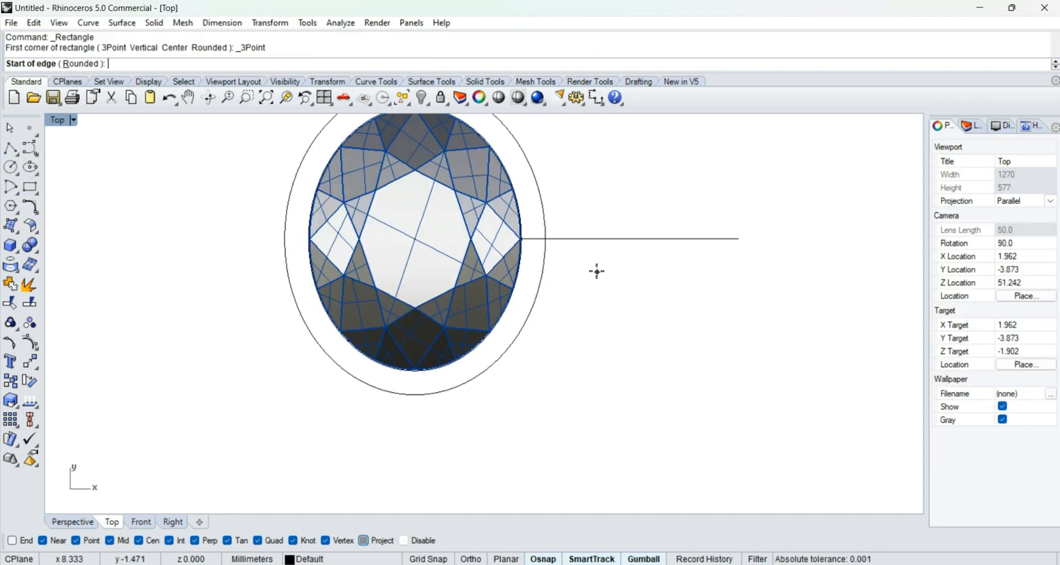
{"action": "scroll", "coordinate": [530, 248], "scroll_direction": "up", "scroll_amount": 5}
{"action": "left_click", "coordinate": [486, 219]}
{"action": "left_click", "coordinate": [555, 218]}
{"action": "scroll", "coordinate": [547, 229], "scroll_direction": "down", "scroll_amount": 4}
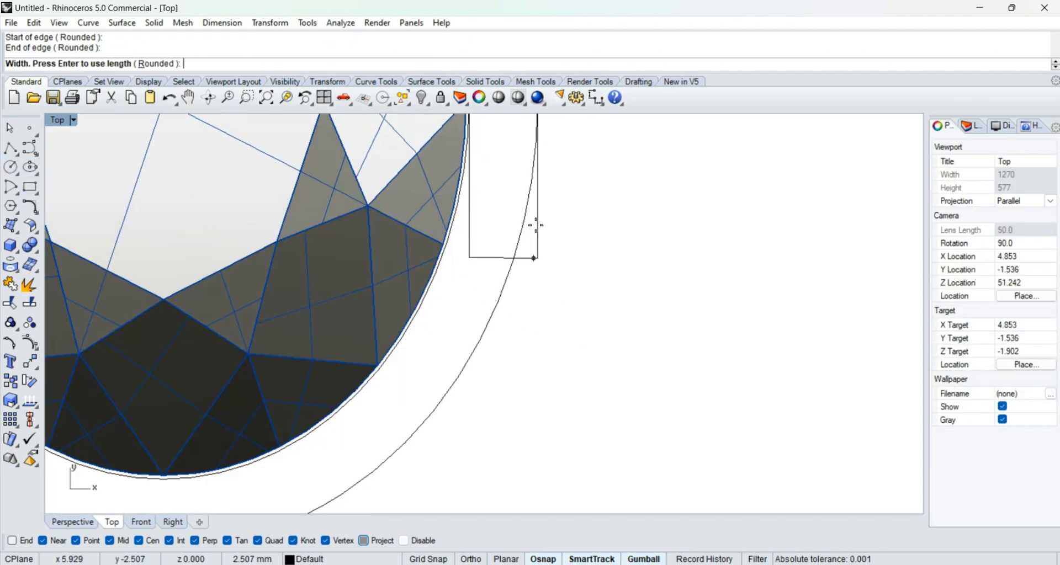
{"action": "left_click", "coordinate": [564, 403]}
Step: Rotate the rectangle a quarter turn about the origin in the Right view so it hangs vertically below the ellipses
{"action": "left_click_drag", "start_coordinate": [596, 373], "coordinate": [519, 421]}
{"action": "right_click_drag", "start_coordinate": [482, 239], "coordinate": [478, 315]}
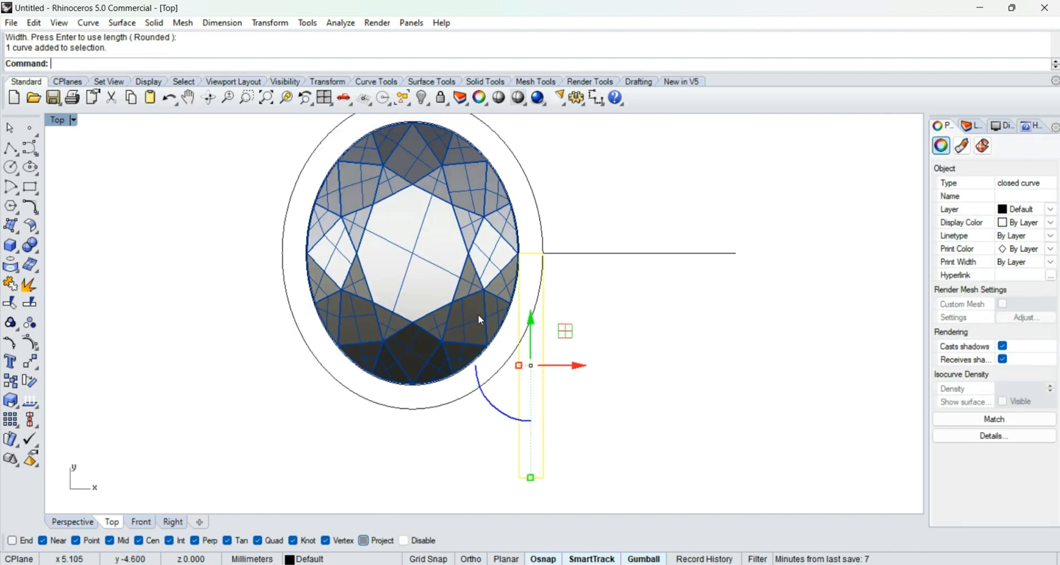
{"action": "key", "text": "ctrl+F4"}
{"action": "right_click_drag", "start_coordinate": [587, 304], "coordinate": [573, 328]}
{"action": "key", "text": "ctrl+F3"}
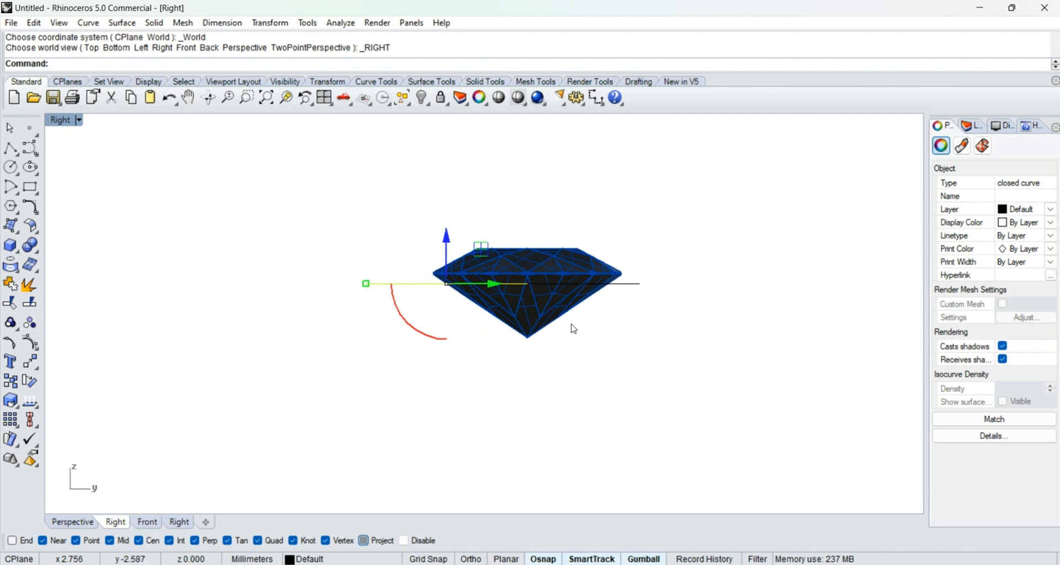
{"action": "type", "text": "RT"}
{"action": "key", "text": "Return"}
{"action": "type", "text": "0"}
{"action": "key", "text": "Return"}
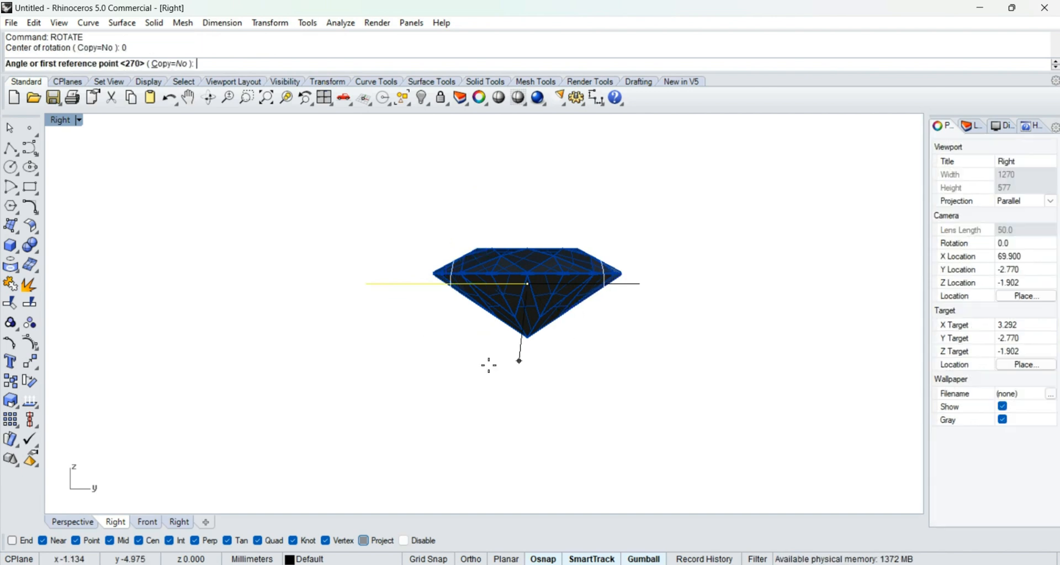
{"action": "key", "text": "F8"}
{"action": "left_click", "coordinate": [234, 270]}
{"action": "right_click_drag", "start_coordinate": [296, 312], "coordinate": [261, 229], "text": "shift"}
{"action": "left_click", "coordinate": [488, 445], "text": "shift"}
Step: Move the gem down in the Front view so its girdle sits just below the rectangle's top edge
{"action": "type", "text": "P"}
{"action": "right_click_drag", "start_coordinate": [515, 327], "coordinate": [584, 296]}
{"action": "key", "text": "Return"}
{"action": "scroll", "coordinate": [587, 290], "scroll_direction": "up", "scroll_amount": 2}
{"action": "key", "text": "Escape"}
{"action": "right_click_drag", "start_coordinate": [514, 260], "coordinate": [480, 323]}
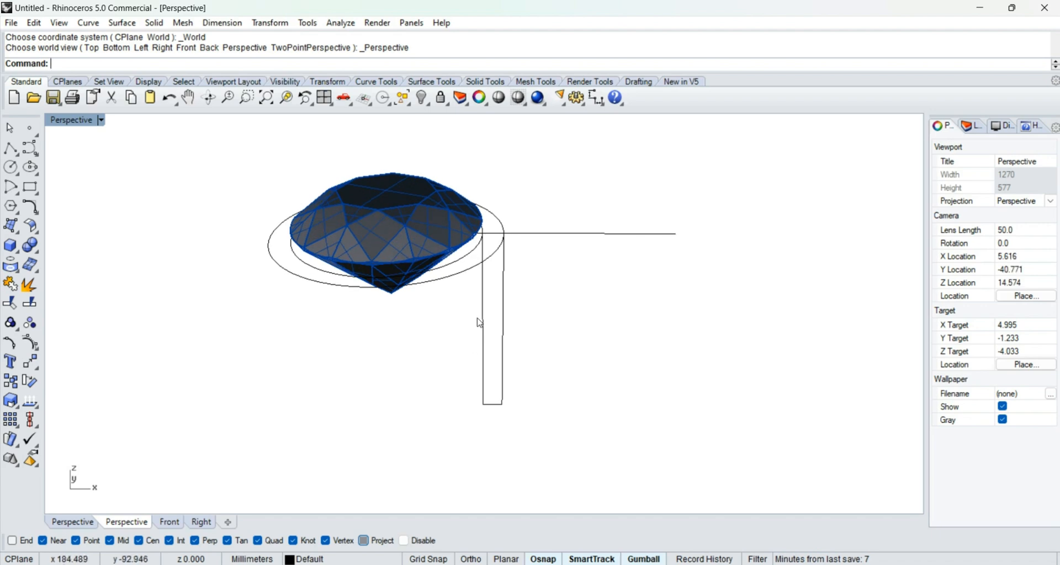
{"action": "type", "text": "F"}
{"action": "key", "text": "Return"}
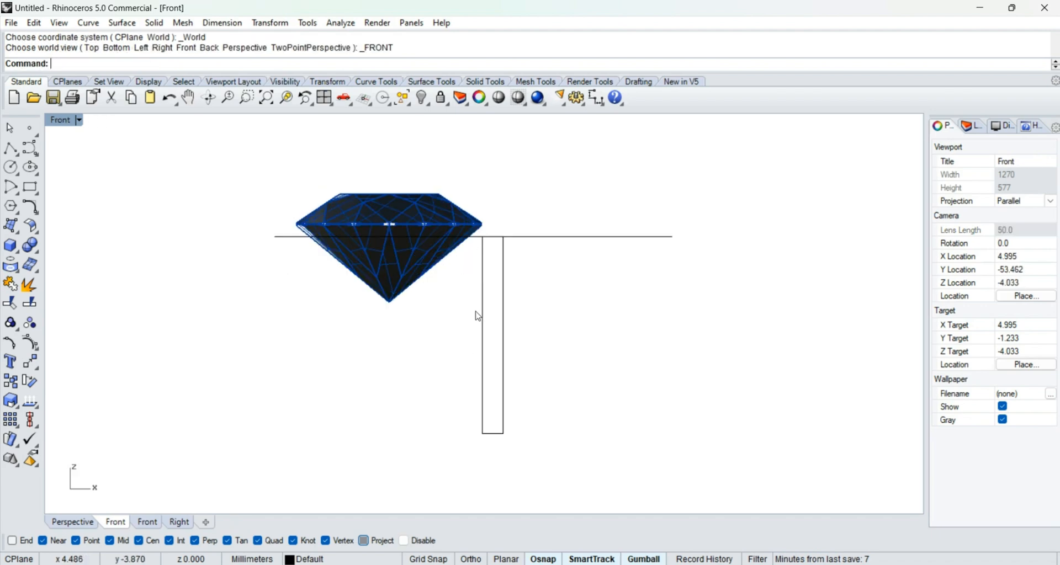
{"action": "scroll", "coordinate": [468, 220], "scroll_direction": "up", "scroll_amount": 10}
{"action": "left_click", "coordinate": [492, 238]}
{"action": "scroll", "coordinate": [505, 255], "scroll_direction": "up", "scroll_amount": 6}
{"action": "left_click_drag", "start_coordinate": [495, 218], "coordinate": [491, 323], "text": "shift"}
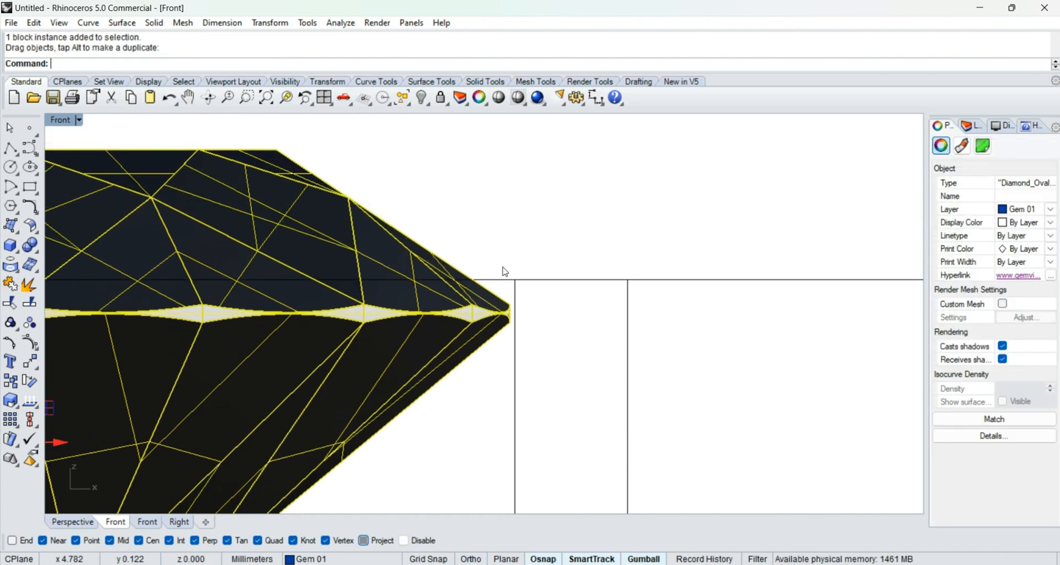
{"action": "left_click", "coordinate": [508, 250]}
Step: Nudge the gem slightly lower against the rectangle's inner side
{"action": "scroll", "coordinate": [506, 314], "scroll_direction": "up", "scroll_amount": 4}
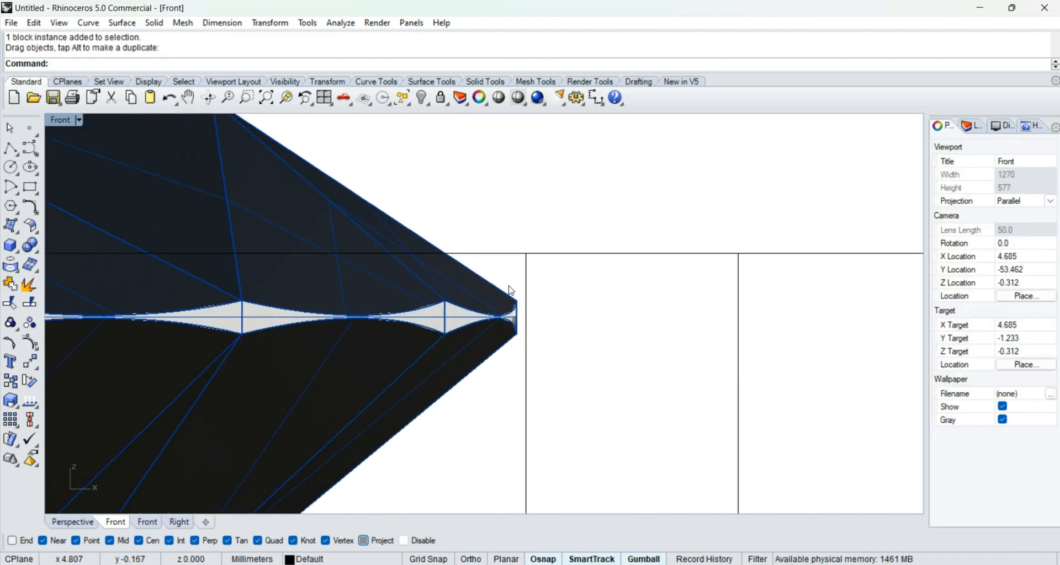
{"action": "left_click", "coordinate": [526, 261]}
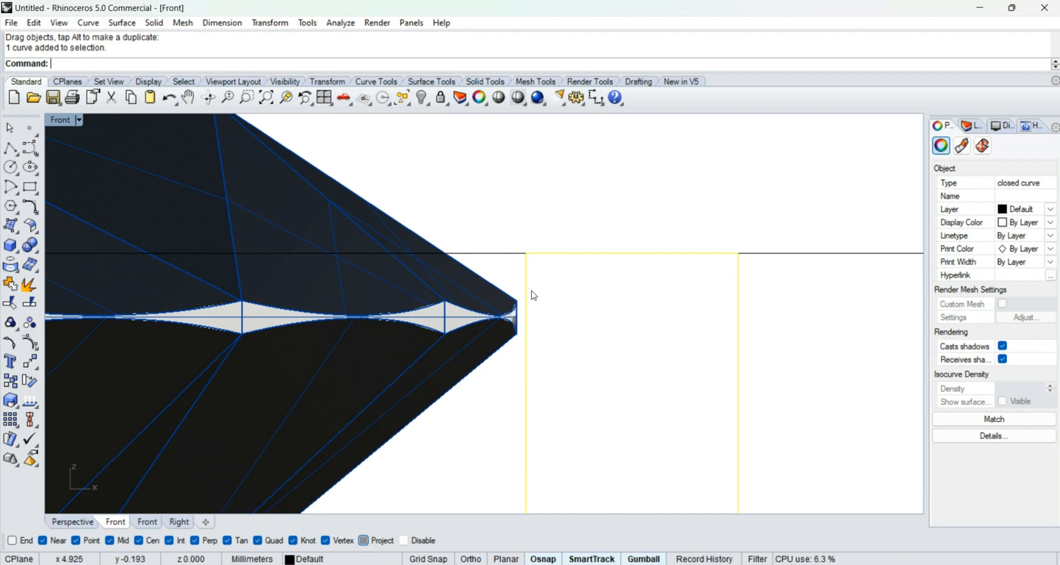
{"action": "left_click", "coordinate": [511, 248]}
{"action": "left_click", "coordinate": [513, 301]}
{"action": "scroll", "coordinate": [513, 300], "scroll_direction": "up", "scroll_amount": 2}
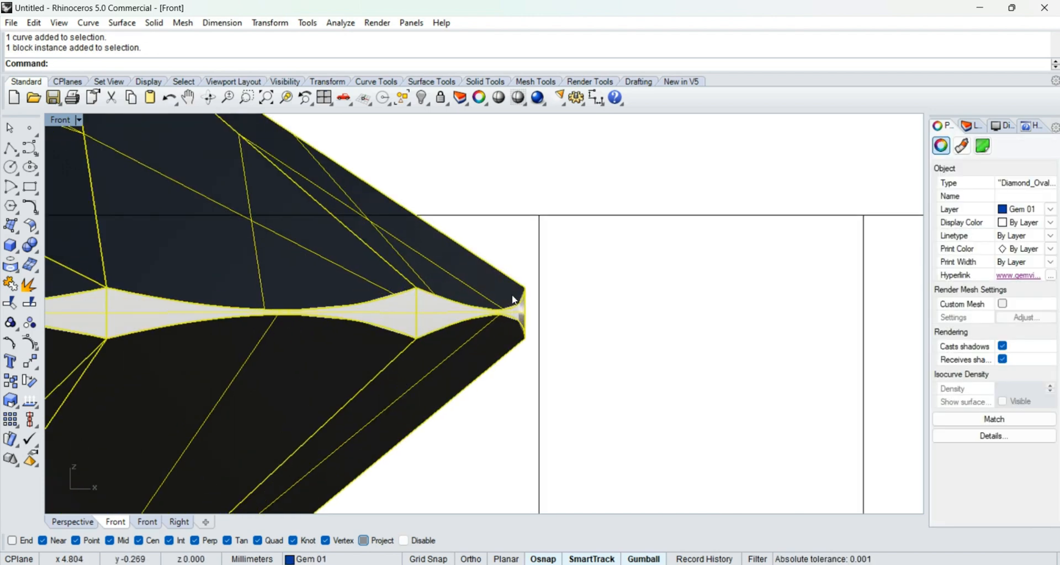
{"action": "left_click", "coordinate": [514, 301]}
{"action": "scroll", "coordinate": [517, 307], "scroll_direction": "down", "scroll_amount": 5}
Step: Turn on the control points of the rectangular bezel profile
{"action": "left_click", "coordinate": [565, 319]}
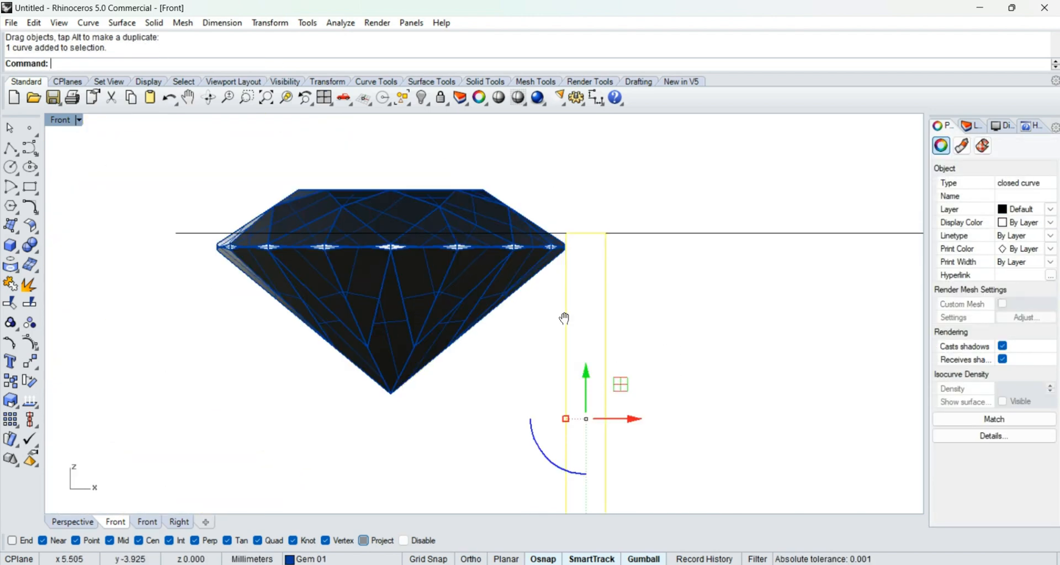
{"action": "scroll", "coordinate": [564, 319], "scroll_direction": "down", "scroll_amount": 4}
{"action": "left_click", "coordinate": [32, 343]}
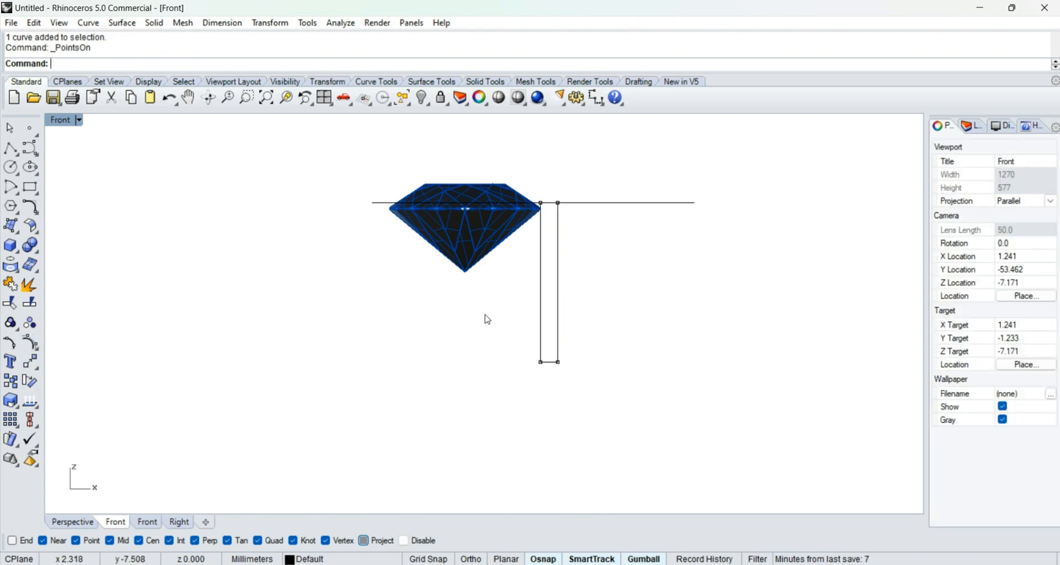
Step: Try moving the profile's two bottom points inward and upward, and undo the move
{"action": "left_click_drag", "start_coordinate": [484, 319], "coordinate": [683, 409]}
{"action": "type", "text": "M"}
{"action": "key", "text": "Return"}
{"action": "scroll", "coordinate": [612, 343], "scroll_direction": "up", "scroll_amount": 4}
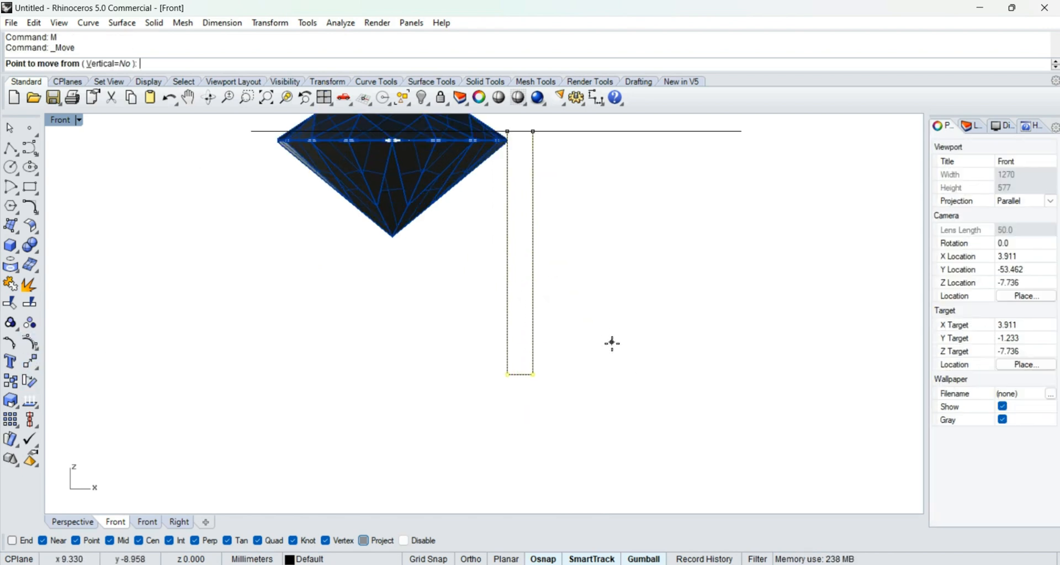
{"action": "left_click", "coordinate": [632, 384]}
{"action": "left_click", "coordinate": [602, 347]}
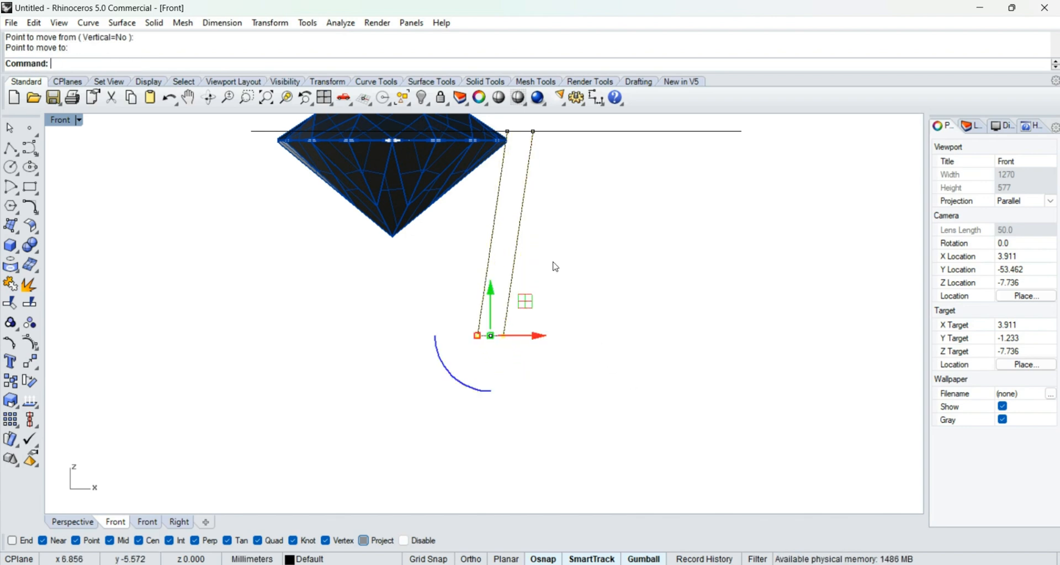
{"action": "right_click_drag", "start_coordinate": [555, 266], "coordinate": [562, 315]}
{"action": "key", "text": "ctrl+z"}
{"action": "key", "text": "Escape"}
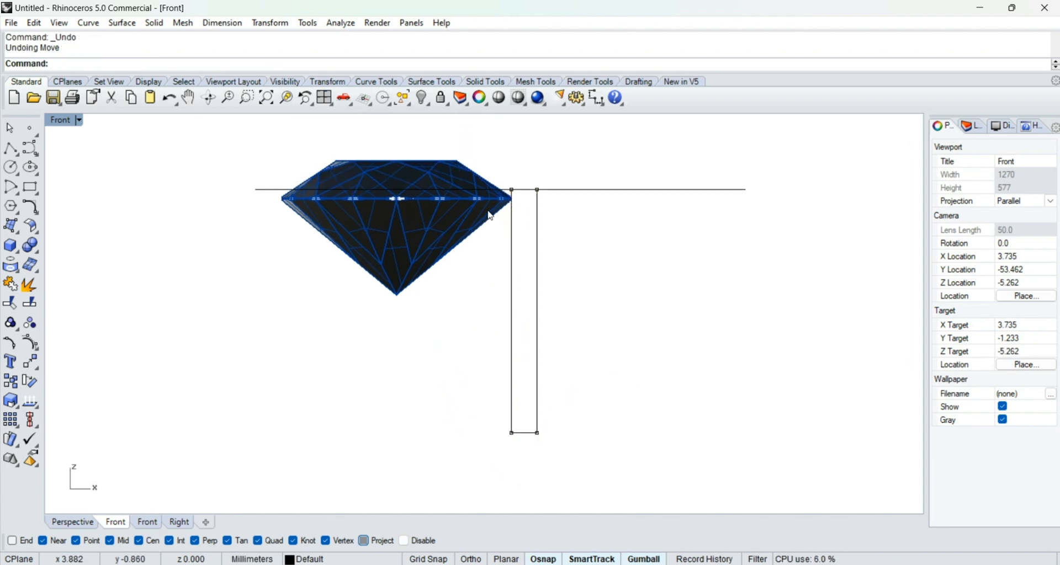
Step: Try dragging the gem further down beside the profile, and undo the drag
{"action": "left_click", "coordinate": [490, 215]}
{"action": "scroll", "coordinate": [490, 215], "scroll_direction": "up", "scroll_amount": 2}
{"action": "left_click_drag", "start_coordinate": [491, 216], "coordinate": [486, 381]}
{"action": "scroll", "coordinate": [518, 354], "scroll_direction": "up", "scroll_amount": 3}
{"action": "scroll", "coordinate": [517, 359], "scroll_direction": "down", "scroll_amount": 2}
{"action": "key", "text": "ctrl+z"}
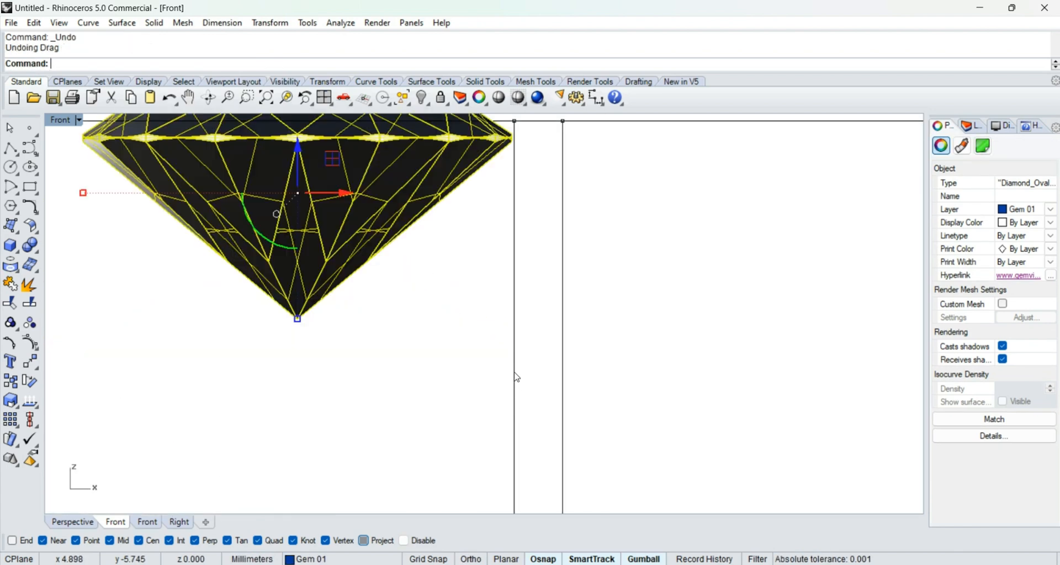
Step: Move the profile's two bottom points upward and inward, then slightly further inward, so the bezel wall tapers toward its base
{"action": "scroll", "coordinate": [517, 377], "scroll_direction": "down", "scroll_amount": 3}
{"action": "left_click", "coordinate": [509, 441]}
{"action": "type", "text": "M"}
{"action": "key", "text": "Return"}
{"action": "scroll", "coordinate": [568, 409], "scroll_direction": "up", "scroll_amount": 2}
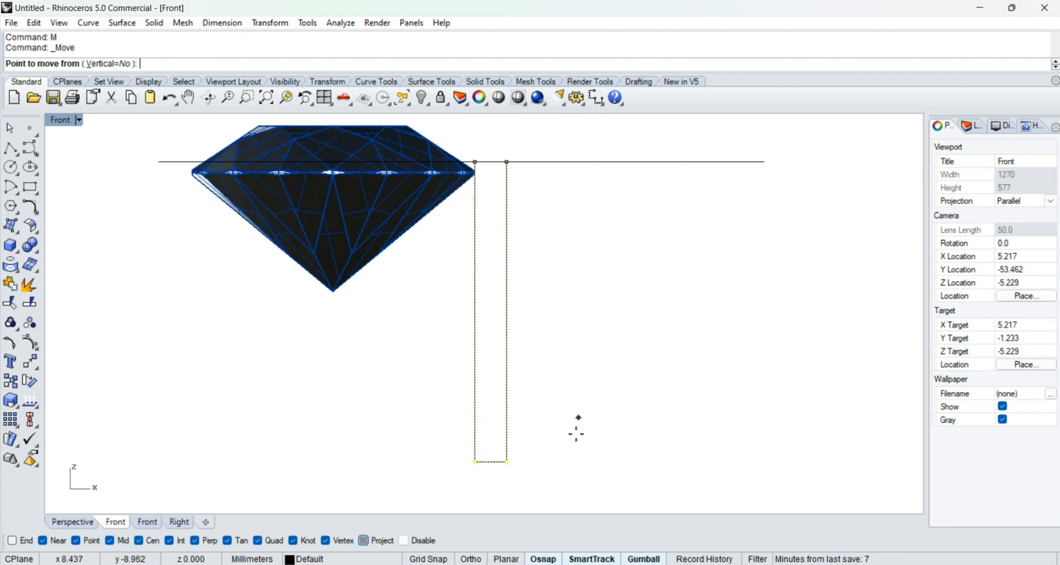
{"action": "left_click", "coordinate": [576, 434]}
{"action": "left_click", "coordinate": [543, 362]}
{"action": "scroll", "coordinate": [497, 386], "scroll_direction": "up", "scroll_amount": 2}
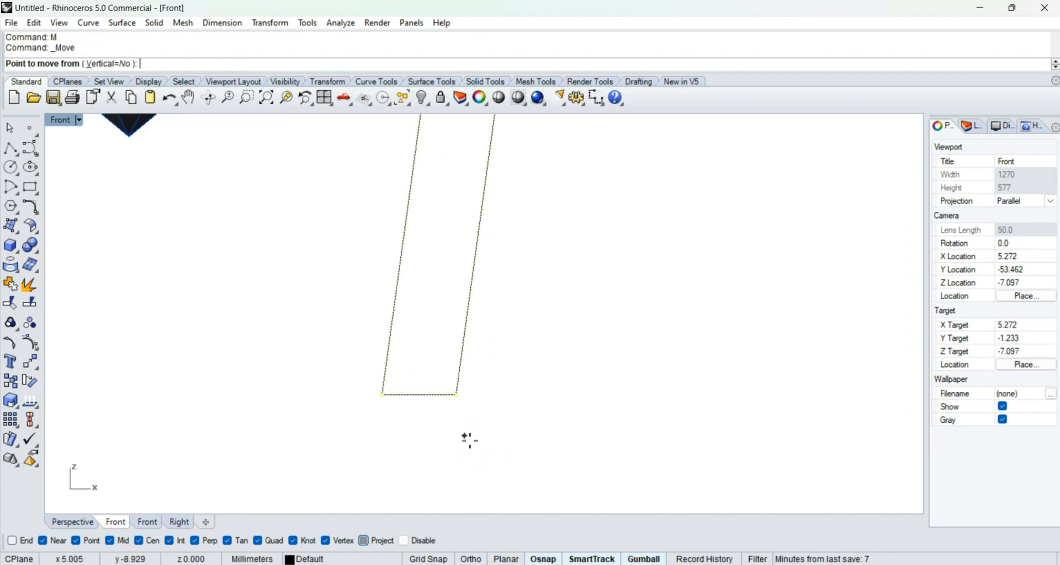
{"action": "left_click", "coordinate": [469, 441]}
{"action": "left_click", "coordinate": [452, 438]}
Step: Try lowering the gem slightly against the tapered wall, and undo the drag
{"action": "scroll", "coordinate": [452, 436], "scroll_direction": "down", "scroll_amount": 6}
{"action": "right_click_drag", "start_coordinate": [458, 340], "coordinate": [461, 425]}
{"action": "scroll", "coordinate": [449, 221], "scroll_direction": "up", "scroll_amount": 18}
{"action": "left_click", "coordinate": [461, 245]}
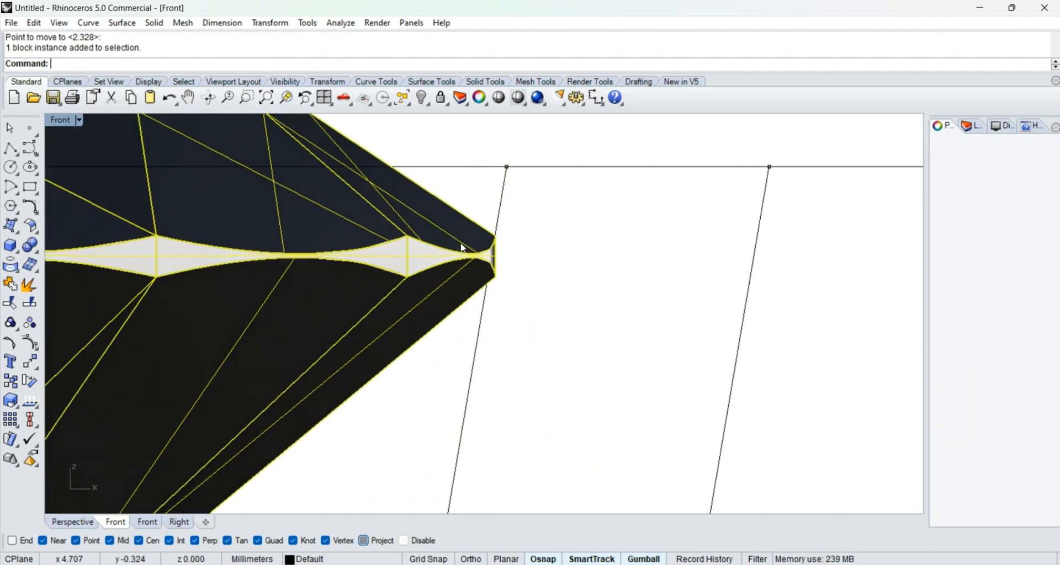
{"action": "left_click_drag", "start_coordinate": [463, 248], "coordinate": [462, 278]}
{"action": "scroll", "coordinate": [497, 265], "scroll_direction": "down", "scroll_amount": 4}
{"action": "key", "text": "ctrl+z"}
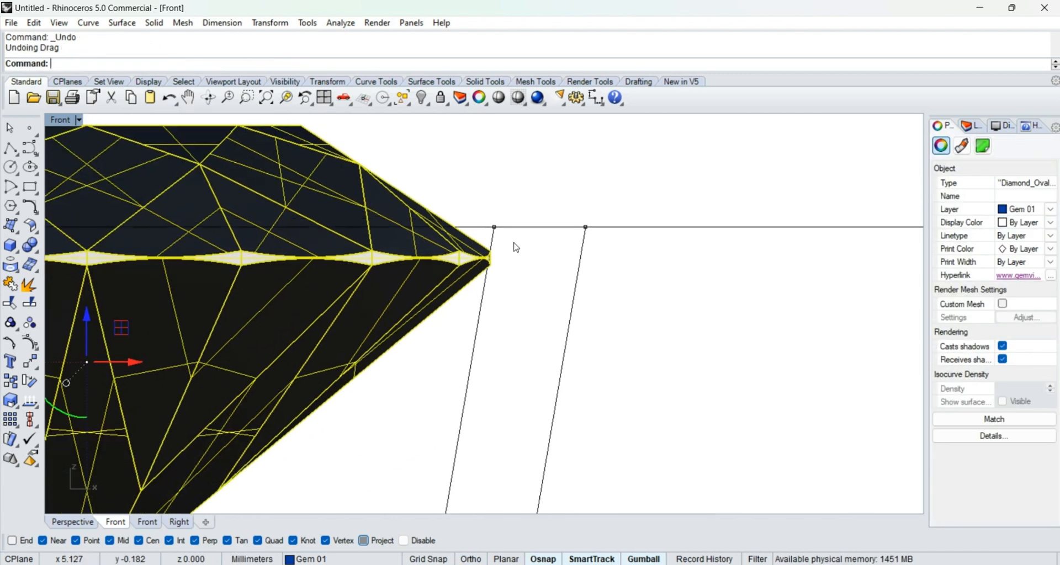
Step: Examine the tapered profile against the gem and ellipses in the Perspective view
{"action": "scroll", "coordinate": [523, 253], "scroll_direction": "down", "scroll_amount": 2}
{"action": "scroll", "coordinate": [524, 270], "scroll_direction": "down", "scroll_amount": 2}
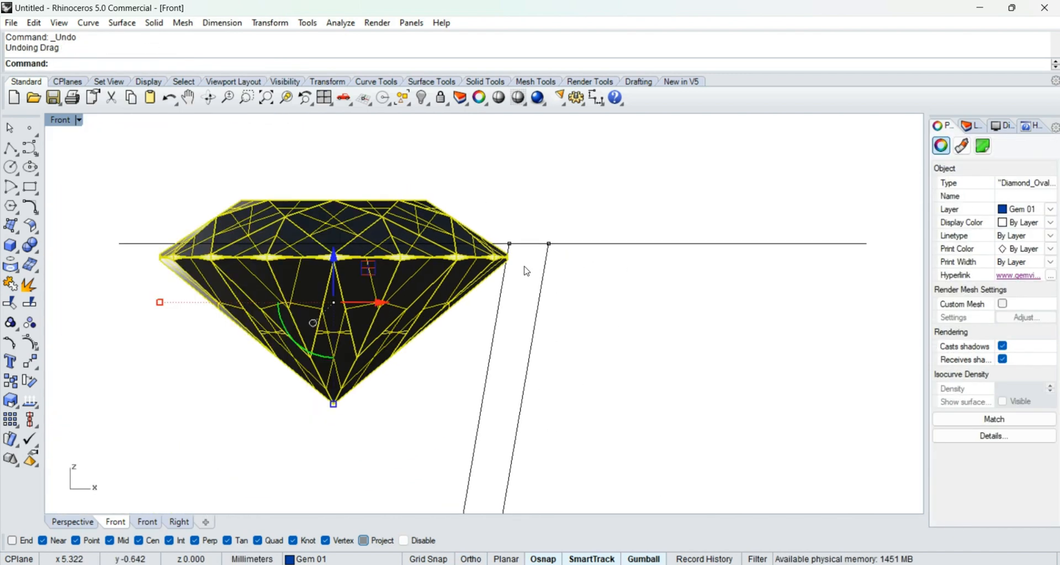
{"action": "scroll", "coordinate": [529, 273], "scroll_direction": "down", "scroll_amount": 6}
{"action": "key", "text": "ctrl+F4"}
{"action": "scroll", "coordinate": [555, 245], "scroll_direction": "up", "scroll_amount": 7}
{"action": "right_click_drag", "start_coordinate": [503, 271], "coordinate": [523, 261]}
{"action": "scroll", "coordinate": [518, 270], "scroll_direction": "down", "scroll_amount": 7}
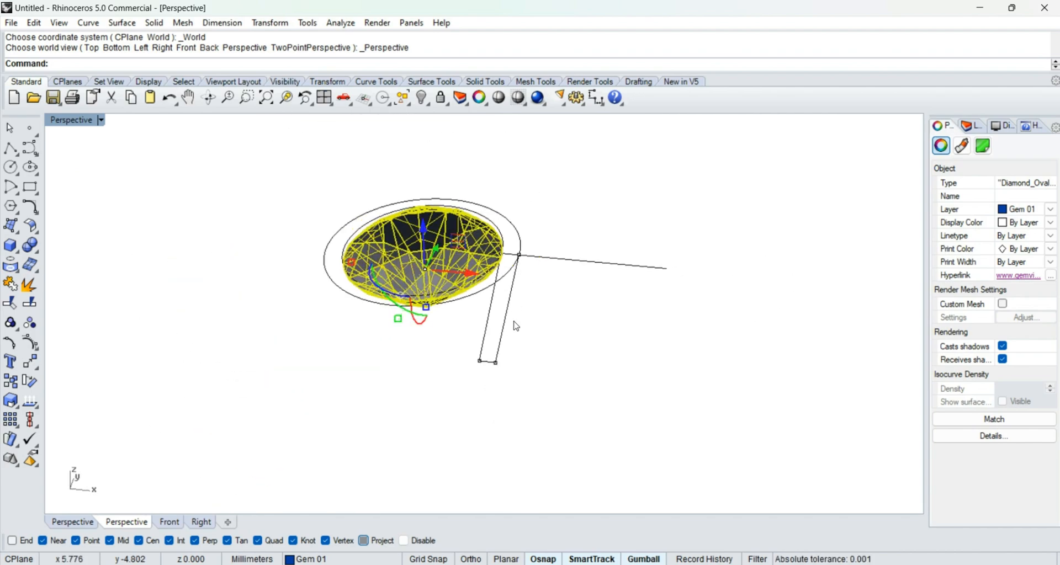
Step: Select the profile's two bottom points in the Front view and draw a vertical line through the origin, extending to both sides
{"action": "key", "text": "ctrl+F2"}
{"action": "left_click_drag", "start_coordinate": [463, 347], "coordinate": [514, 387]}
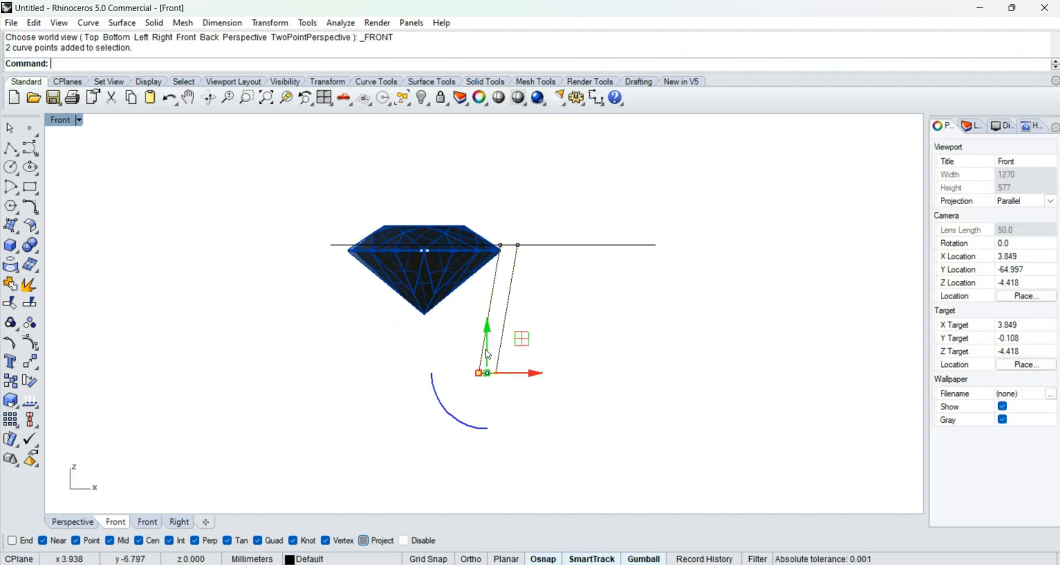
{"action": "key", "text": "l"}
{"action": "key", "text": "Return"}
{"action": "scroll", "coordinate": [473, 349], "scroll_direction": "down", "scroll_amount": 2}
{"action": "type", "text": "0"}
{"action": "key", "text": "Return"}
{"action": "type", "text": "b"}
{"action": "key", "text": "Return"}
{"action": "left_click", "coordinate": [403, 459], "text": "shift"}
{"action": "scroll", "coordinate": [440, 374], "scroll_direction": "up", "scroll_amount": 8}
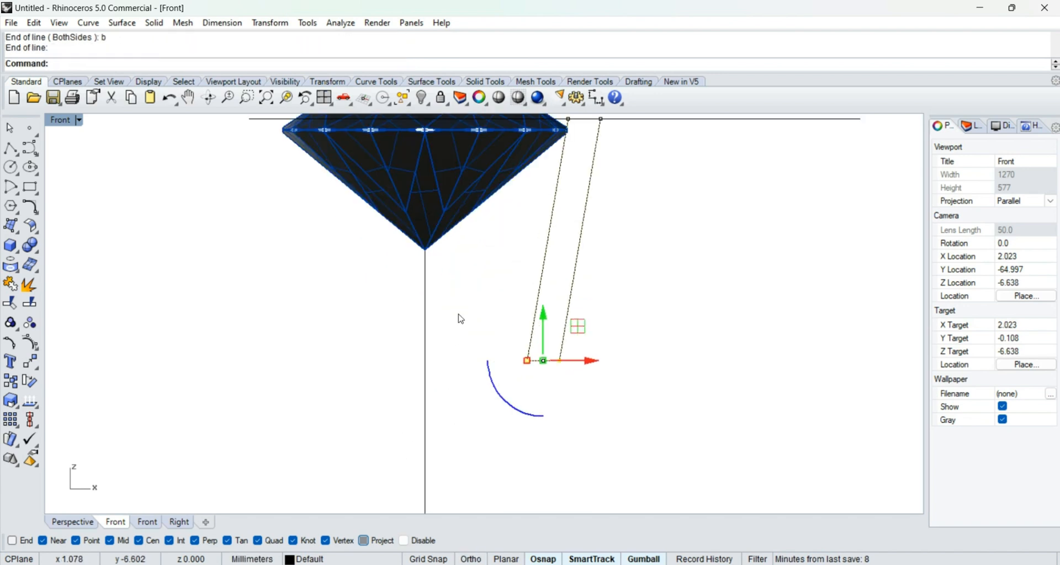
Step: Move the profile's inner bottom point slightly inward in the Front view
{"action": "left_click_drag", "start_coordinate": [459, 317], "coordinate": [600, 395]}
{"action": "scroll", "coordinate": [550, 379], "scroll_direction": "up", "scroll_amount": 10}
{"action": "type", "text": "m"}
{"action": "key", "text": "Return"}
{"action": "left_click", "coordinate": [569, 383]}
{"action": "key", "text": "Escape"}
{"action": "type", "text": "m"}
{"action": "key", "text": "Return"}
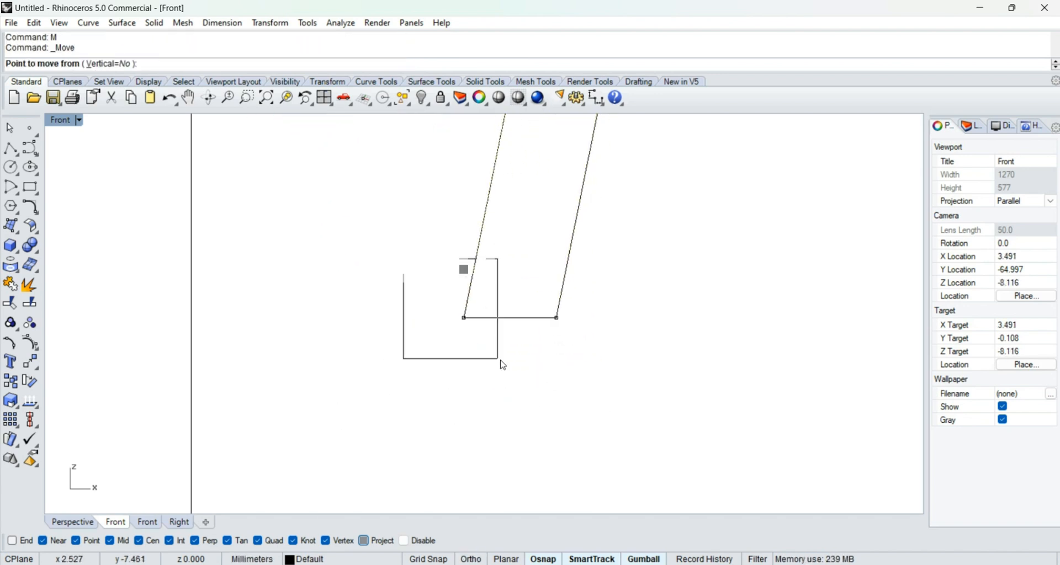
{"action": "left_click", "coordinate": [478, 355]}
{"action": "left_click", "coordinate": [461, 356]}
{"action": "scroll", "coordinate": [482, 246], "scroll_direction": "down", "scroll_amount": 4}
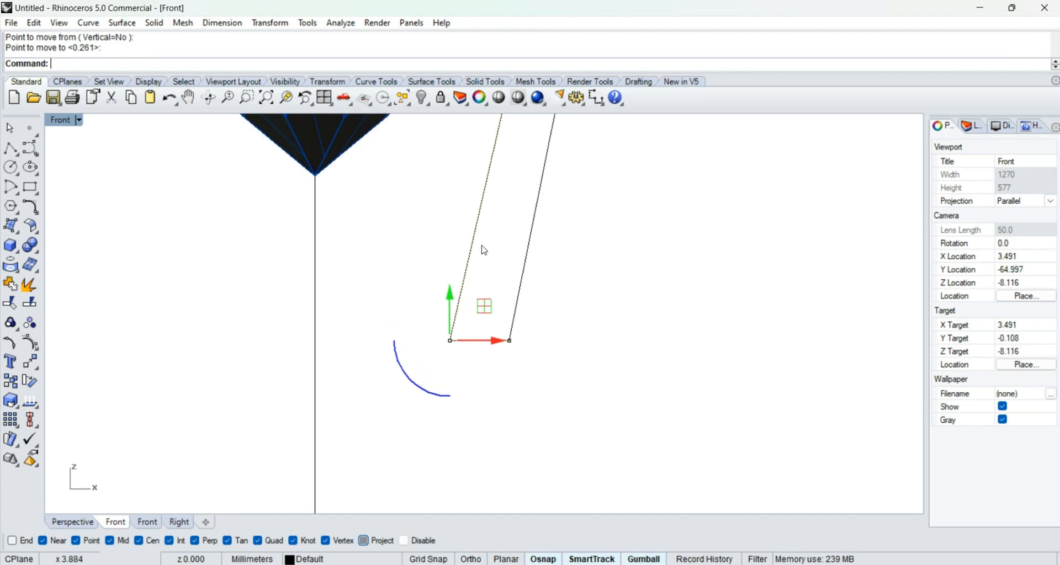
Step: Select the profile's two top points and move them slightly outward, away from the gem
{"action": "scroll", "coordinate": [492, 307], "scroll_direction": "up", "scroll_amount": 10}
{"action": "left_click", "coordinate": [532, 213]}
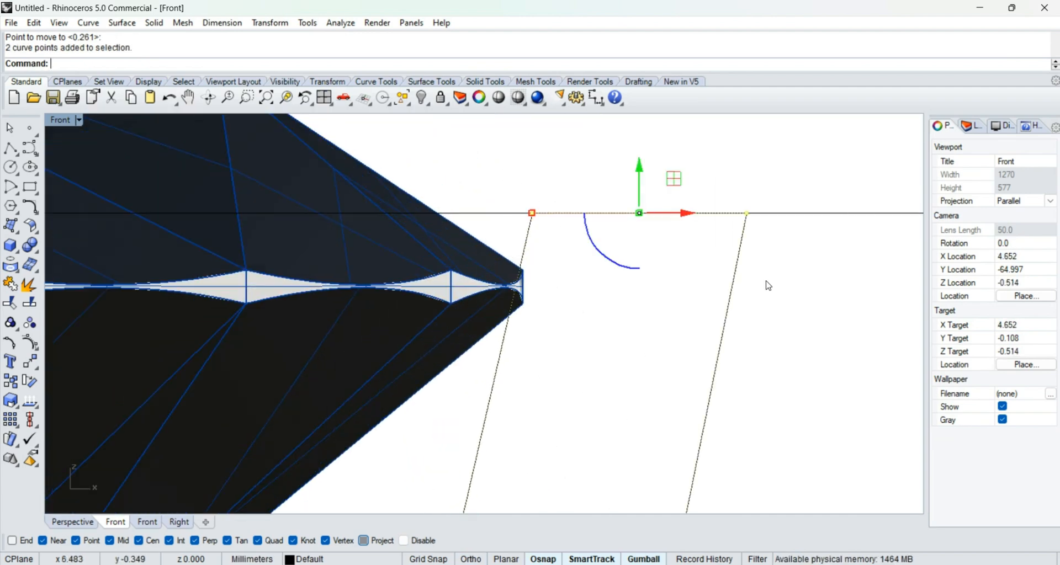
{"action": "type", "text": "m"}
{"action": "key", "text": "Return"}
{"action": "scroll", "coordinate": [552, 255], "scroll_direction": "up", "scroll_amount": 4}
{"action": "left_click", "coordinate": [572, 237]}
{"action": "left_click", "coordinate": [579, 238], "text": "shift"}
Step: Move the gem slightly straight up relative to the profile
{"action": "left_click", "coordinate": [499, 275]}
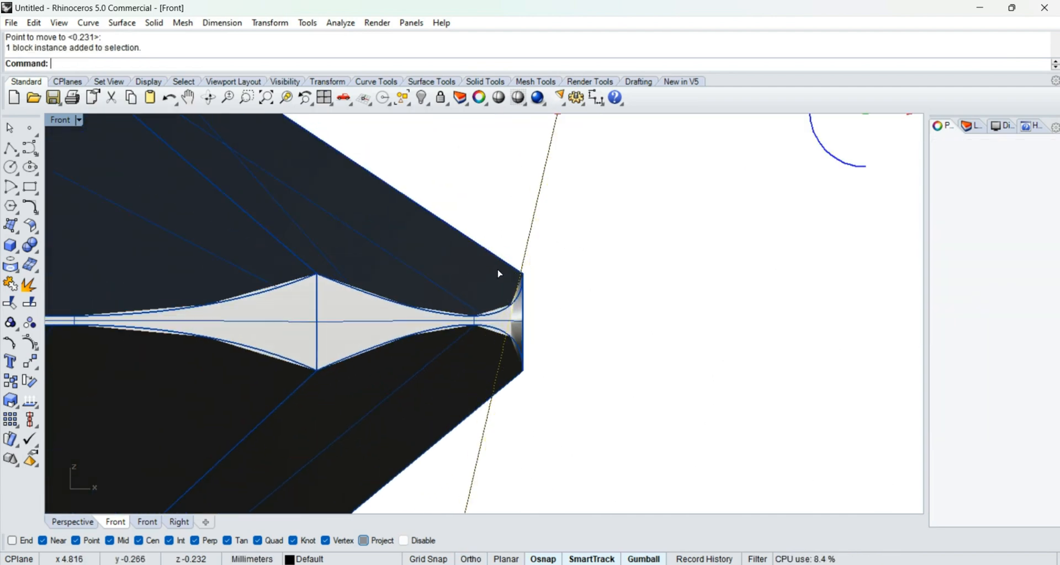
{"action": "scroll", "coordinate": [527, 266], "scroll_direction": "down", "scroll_amount": 6}
{"action": "type", "text": "m"}
{"action": "key", "text": "Return"}
{"action": "left_click", "coordinate": [580, 270]}
{"action": "left_click", "coordinate": [580, 245], "text": "shift"}
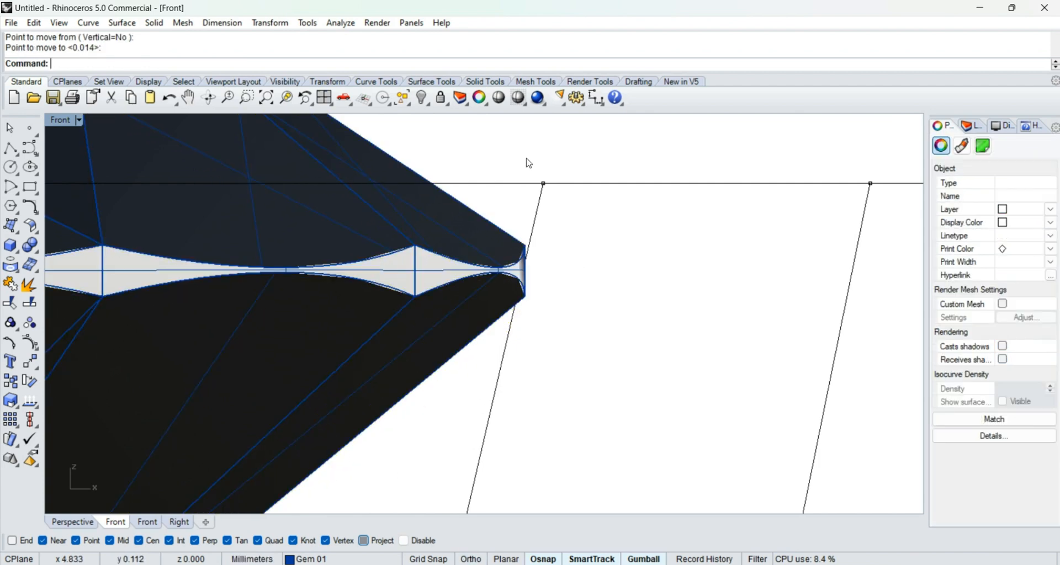
Step: Move the profile's inner top point slightly inward toward the gem's girdle
{"action": "left_click_drag", "start_coordinate": [527, 164], "coordinate": [559, 206]}
{"action": "type", "text": "m"}
{"action": "key", "text": "Return"}
{"action": "scroll", "coordinate": [550, 246], "scroll_direction": "up", "scroll_amount": 10}
{"action": "left_click", "coordinate": [564, 253]}
{"action": "left_click", "coordinate": [562, 255]}
{"action": "scroll", "coordinate": [537, 241], "scroll_direction": "down", "scroll_amount": 10}
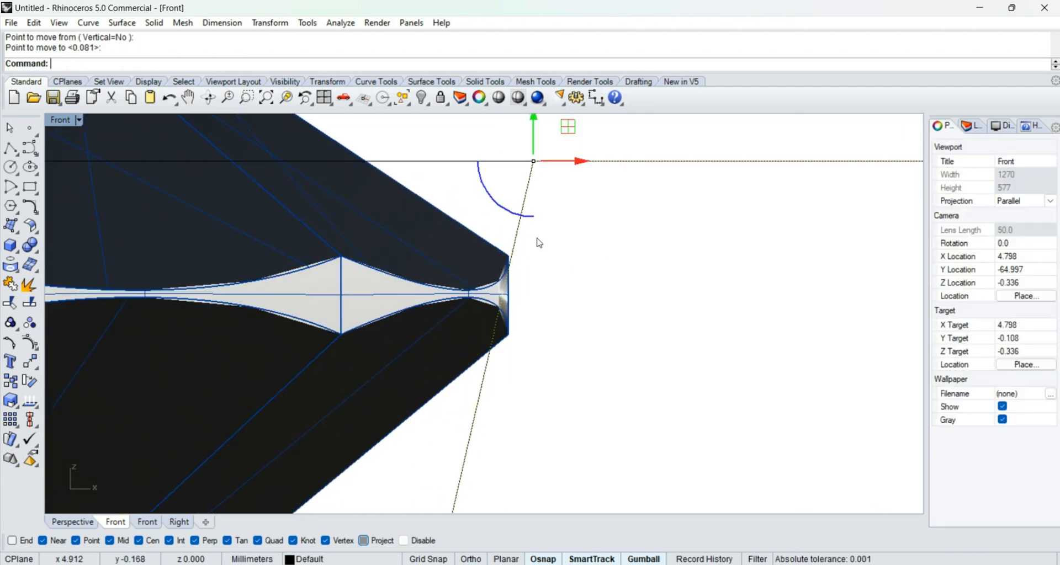
{"action": "left_click", "coordinate": [544, 229]}
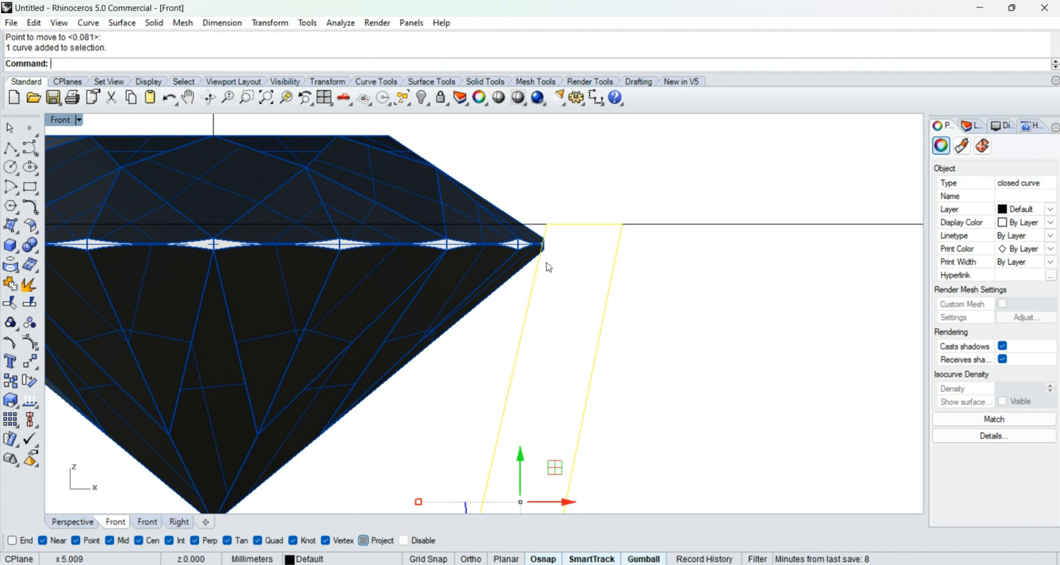
Step: Try repositioning the gem vertically against the inner wall, and undo the drag
{"action": "scroll", "coordinate": [536, 245], "scroll_direction": "up", "scroll_amount": 14}
{"action": "right_click_drag", "start_coordinate": [535, 245], "coordinate": [535, 331]}
{"action": "left_click", "coordinate": [527, 337]}
{"action": "left_click_drag", "start_coordinate": [539, 341], "coordinate": [542, 231]}
{"action": "key", "text": "ctrl+z"}
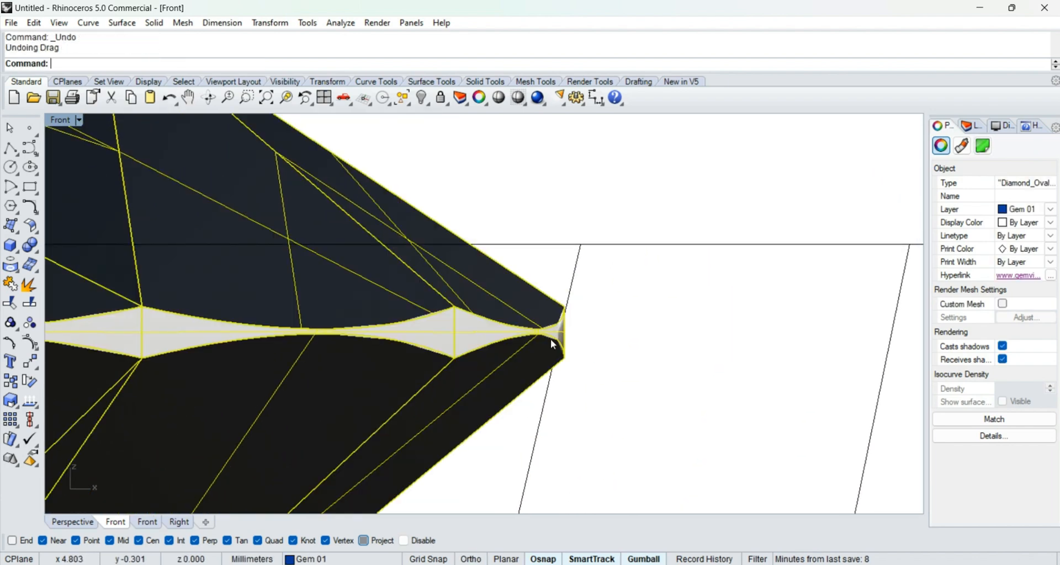
Step: Lower the gem slightly so its girdle sits into the profile's inner wall
{"action": "scroll", "coordinate": [551, 339], "scroll_direction": "up", "scroll_amount": 4}
{"action": "scroll", "coordinate": [582, 302], "scroll_direction": "down", "scroll_amount": 2}
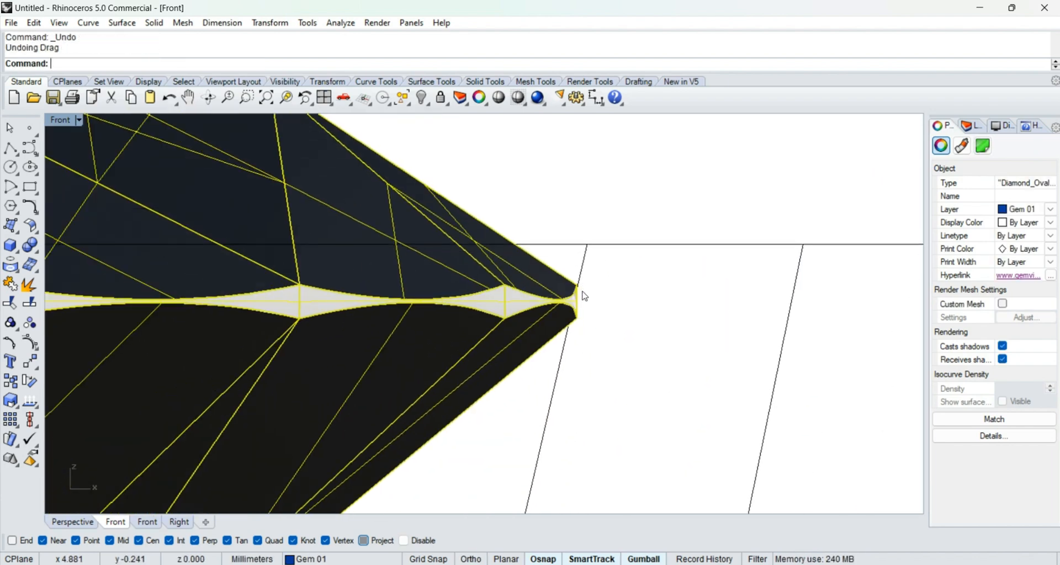
{"action": "scroll", "coordinate": [562, 293], "scroll_direction": "up", "scroll_amount": 2}
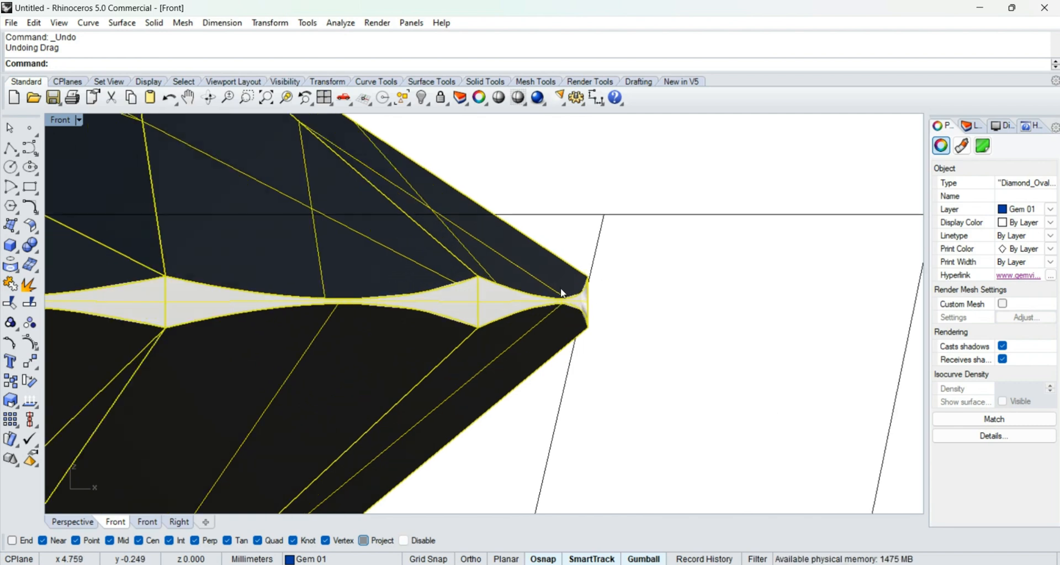
{"action": "left_click_drag", "start_coordinate": [568, 282], "coordinate": [572, 310], "text": "shift"}
{"action": "scroll", "coordinate": [574, 290], "scroll_direction": "down", "scroll_amount": 4}
{"action": "left_click", "coordinate": [583, 280]}
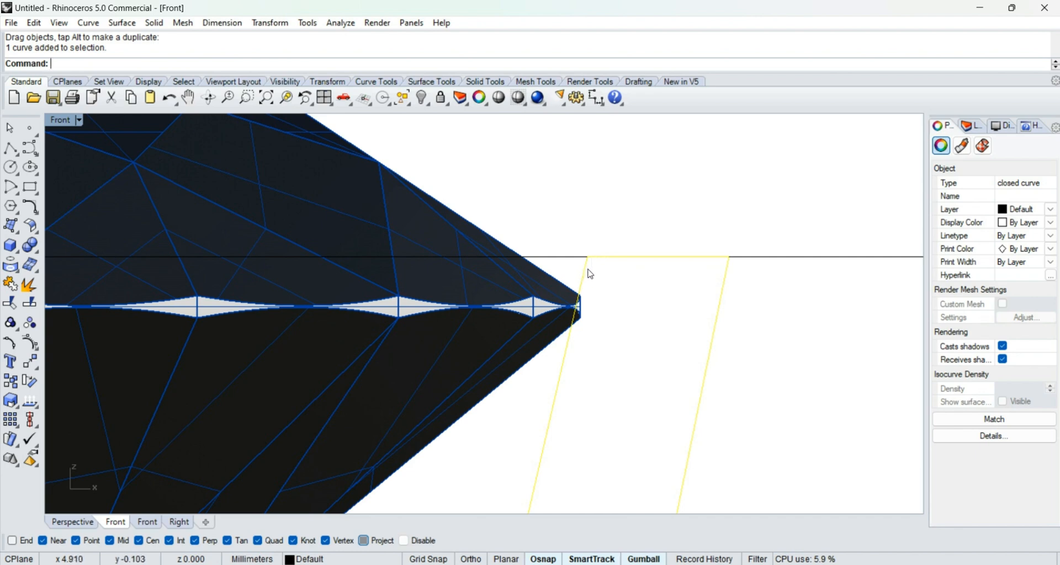
{"action": "scroll", "coordinate": [588, 271], "scroll_direction": "up", "scroll_amount": 1}
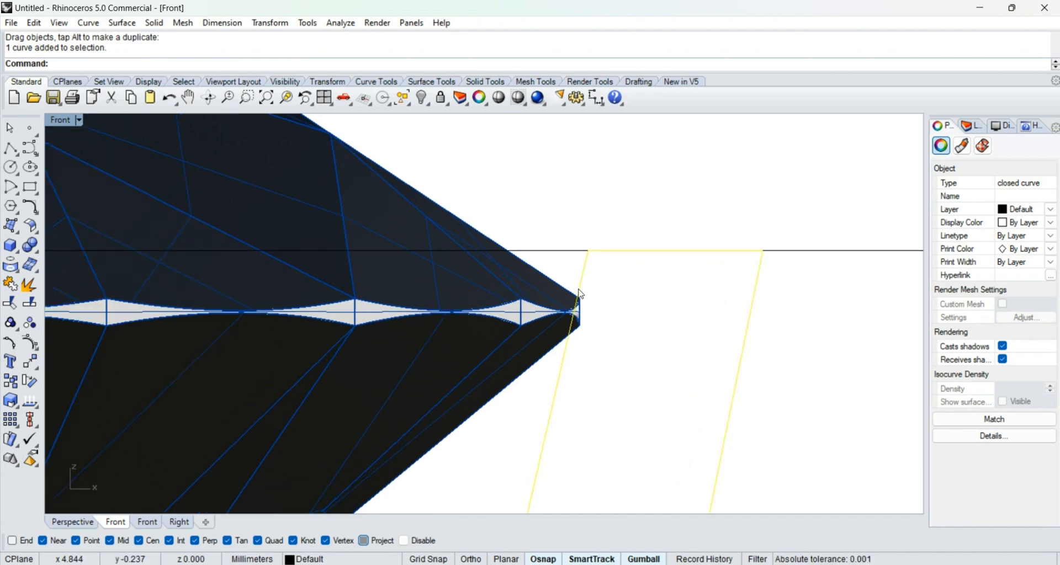
{"action": "scroll", "coordinate": [593, 291], "scroll_direction": "down", "scroll_amount": 15}
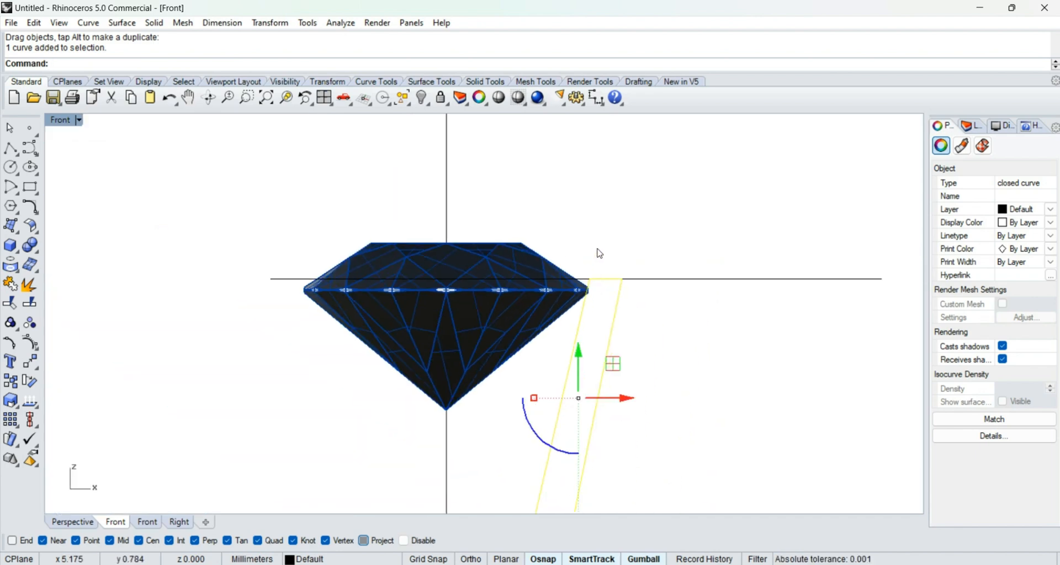
Step: Delete the horizontal construction line through the origin, working in the Perspective view
{"action": "left_click", "coordinate": [585, 311]}
{"action": "right_click_drag", "start_coordinate": [585, 313], "coordinate": [568, 265]}
{"action": "key", "text": "ctrl+F4"}
{"action": "right_click_drag", "start_coordinate": [503, 312], "coordinate": [567, 293]}
{"action": "scroll", "coordinate": [565, 292], "scroll_direction": "up", "scroll_amount": 6}
{"action": "left_click_drag", "start_coordinate": [600, 317], "coordinate": [559, 241]}
{"action": "type", "text": "d"}
{"action": "key", "text": "Return"}
{"action": "scroll", "coordinate": [494, 287], "scroll_direction": "up", "scroll_amount": 8}
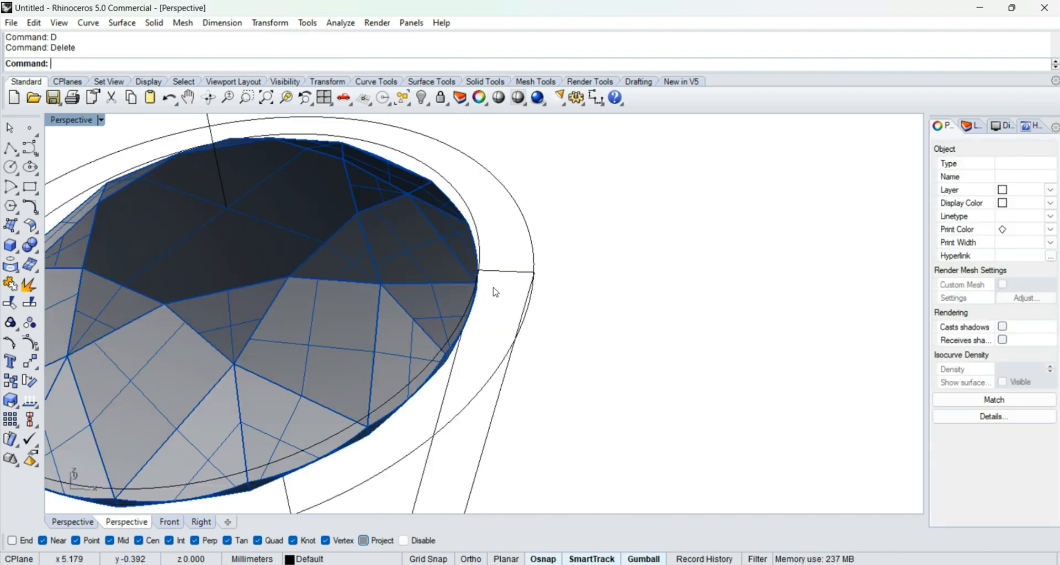
Step: Fillet the profile's outer top corner with a radius of 0.5 mm
{"action": "left_click", "coordinate": [519, 272]}
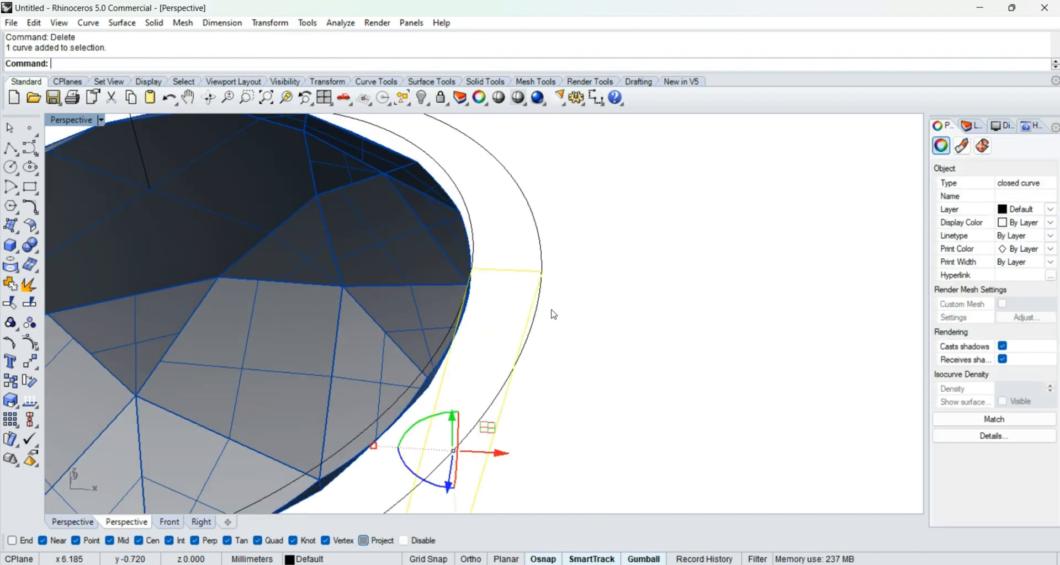
{"action": "left_click", "coordinate": [30, 209]}
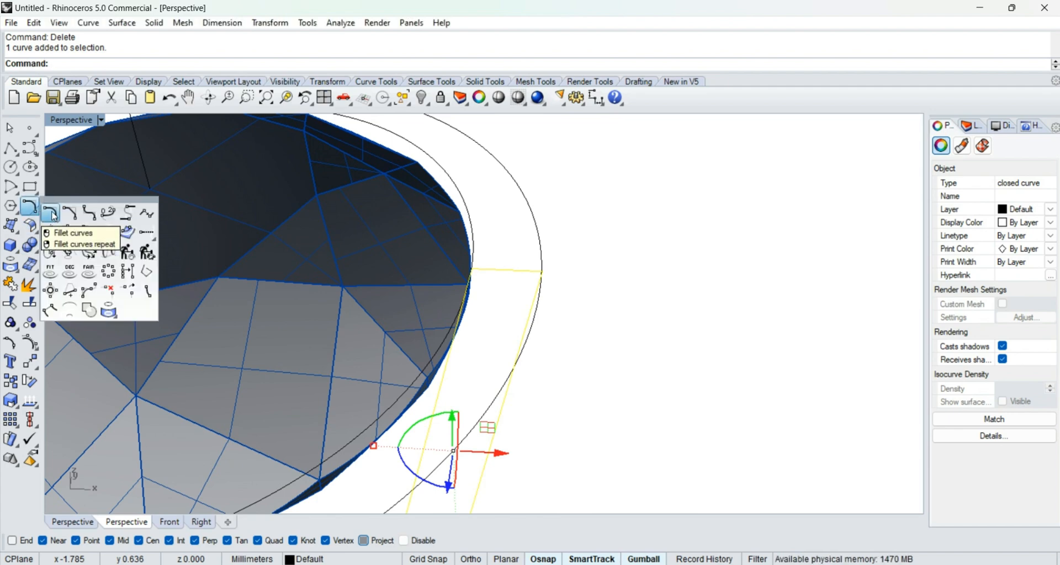
{"action": "left_click", "coordinate": [51, 214]}
{"action": "type", "text": ".5"}
{"action": "key", "text": "Return"}
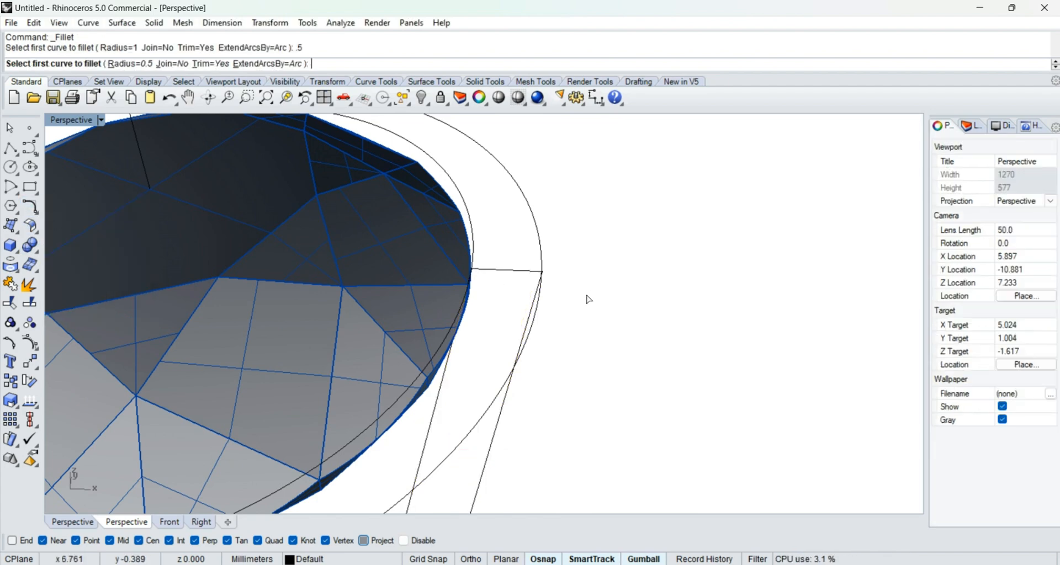
{"action": "left_click", "coordinate": [515, 271]}
{"action": "scroll", "coordinate": [527, 316], "scroll_direction": "up", "scroll_amount": 4}
{"action": "left_click", "coordinate": [533, 307]}
{"action": "scroll", "coordinate": [530, 314], "scroll_direction": "down", "scroll_amount": 6}
{"action": "right_click_drag", "start_coordinate": [529, 314], "coordinate": [527, 292]}
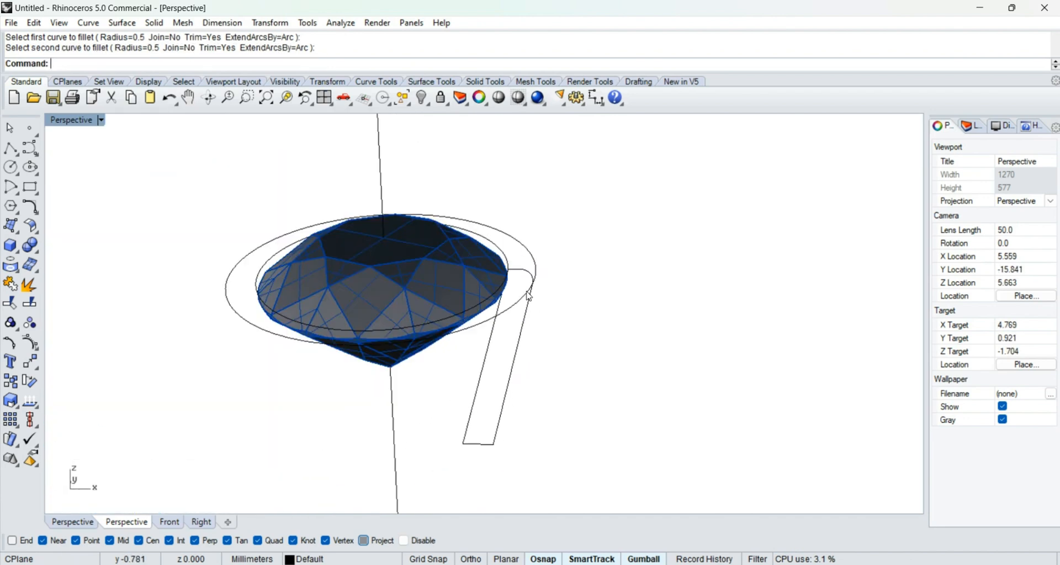
Step: Join the filleted profile segments into one closed curve
{"action": "scroll", "coordinate": [518, 274], "scroll_direction": "down", "scroll_amount": 4}
{"action": "left_click_drag", "start_coordinate": [469, 193], "coordinate": [538, 397]}
{"action": "type", "text": "j"}
{"action": "key", "text": "Return"}
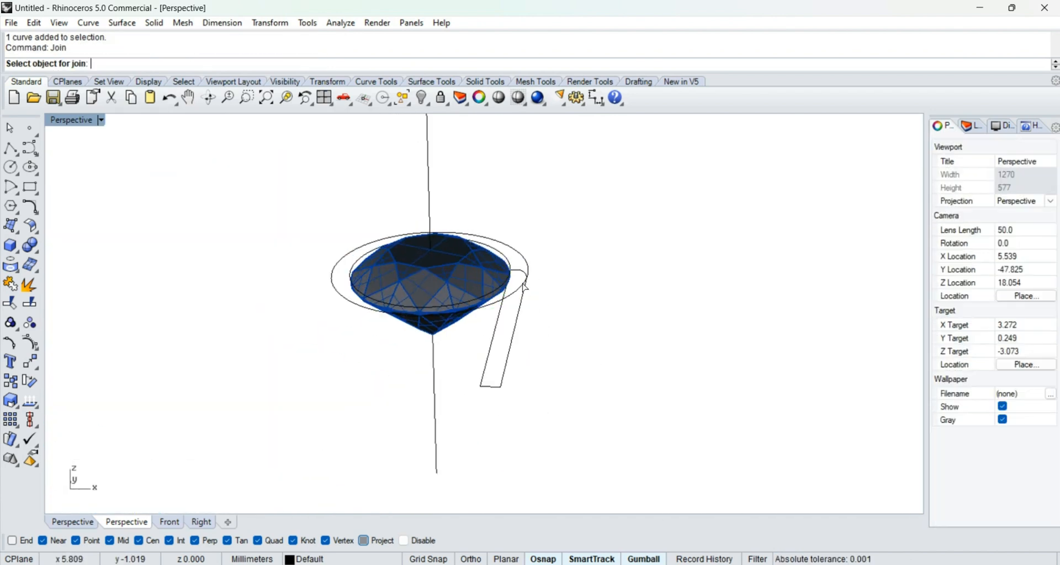
{"action": "scroll", "coordinate": [525, 287], "scroll_direction": "up", "scroll_amount": 3}
{"action": "left_click", "coordinate": [520, 264]}
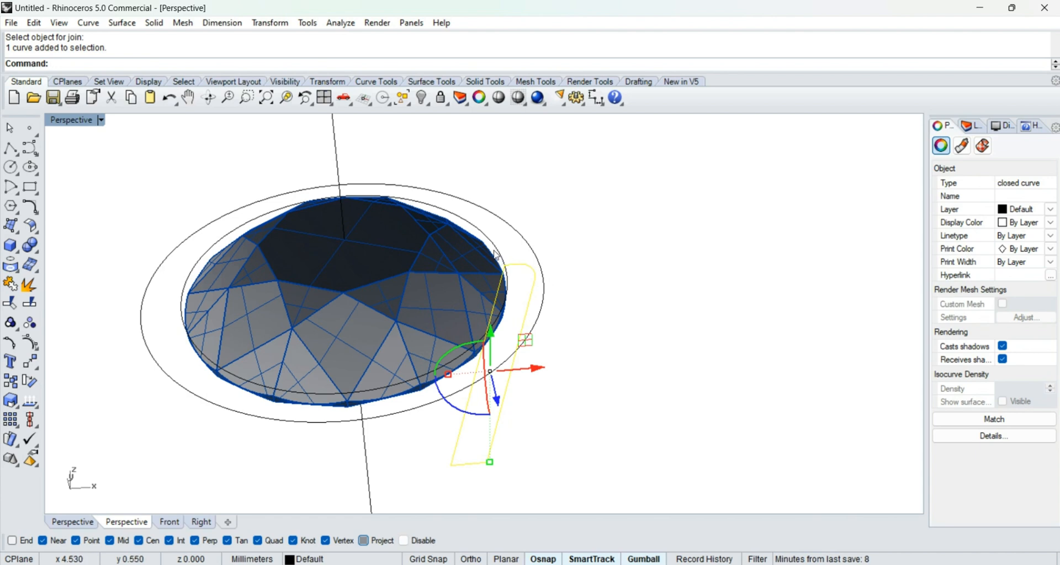
Step: Select the inner ellipse, check its fit against the profile in the Top view, and add the closed profile to the selection in Perspective
{"action": "left_click", "coordinate": [496, 244]}
{"action": "right_click_drag", "start_coordinate": [488, 287], "coordinate": [488, 248]}
{"action": "scroll", "coordinate": [489, 316], "scroll_direction": "down", "scroll_amount": 4}
{"action": "scroll", "coordinate": [518, 287], "scroll_direction": "up", "scroll_amount": 4}
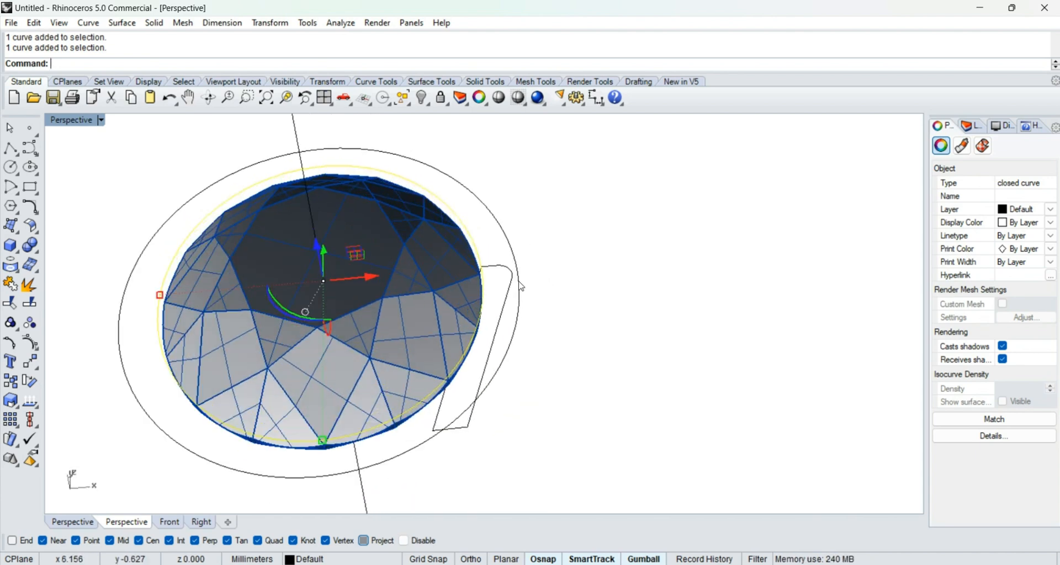
{"action": "key", "text": "ctrl+F1"}
{"action": "scroll", "coordinate": [484, 324], "scroll_direction": "up", "scroll_amount": 5}
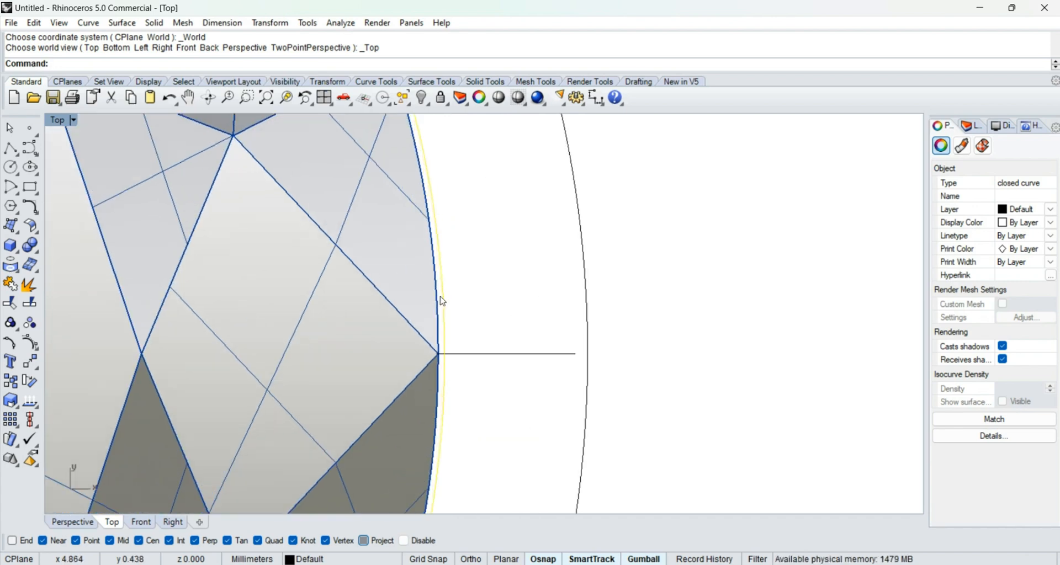
{"action": "scroll", "coordinate": [462, 311], "scroll_direction": "down", "scroll_amount": 4}
{"action": "right_click_drag", "start_coordinate": [479, 333], "coordinate": [548, 327]}
{"action": "type", "text": "p"}
{"action": "key", "text": "Return"}
{"action": "right_click_drag", "start_coordinate": [502, 374], "coordinate": [476, 391]}
{"action": "left_click", "coordinate": [454, 385], "text": "shift"}
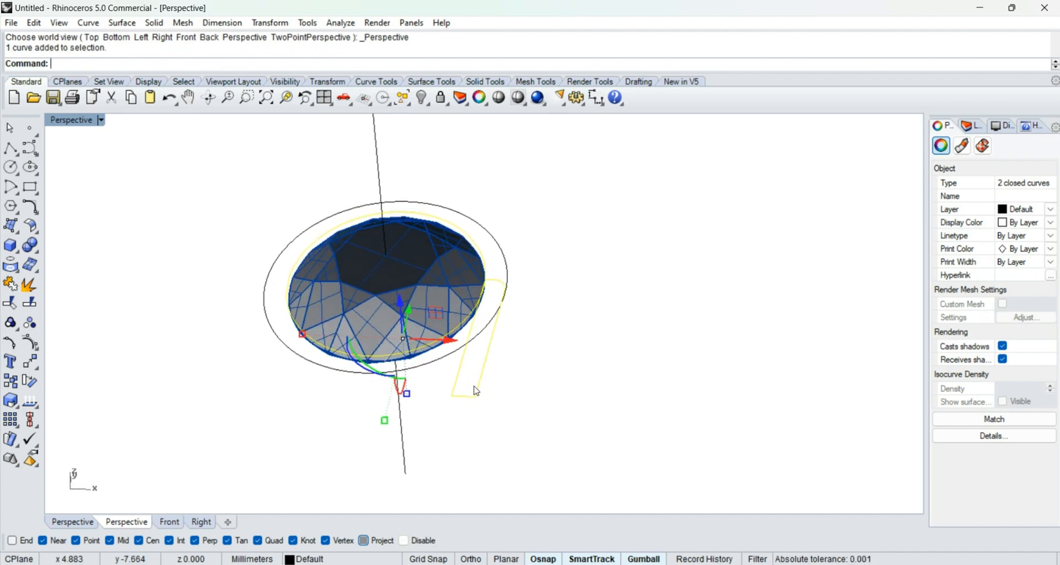
Step: Sweep the profile along the inner ellipse with Sweep 1 Rail, using Freeform style and no simplification
{"action": "left_click", "coordinate": [124, 23]}
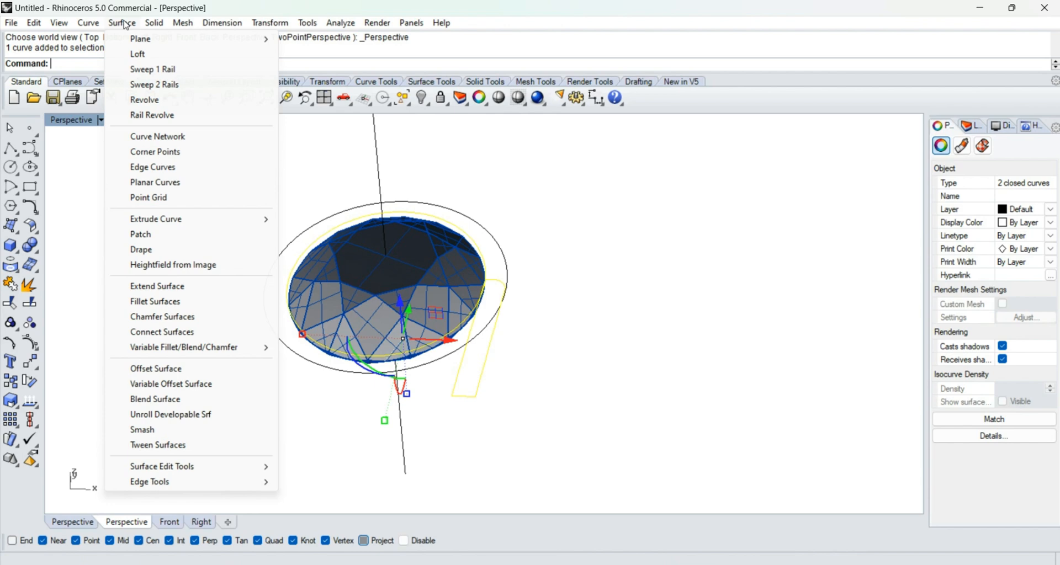
{"action": "left_click", "coordinate": [153, 70]}
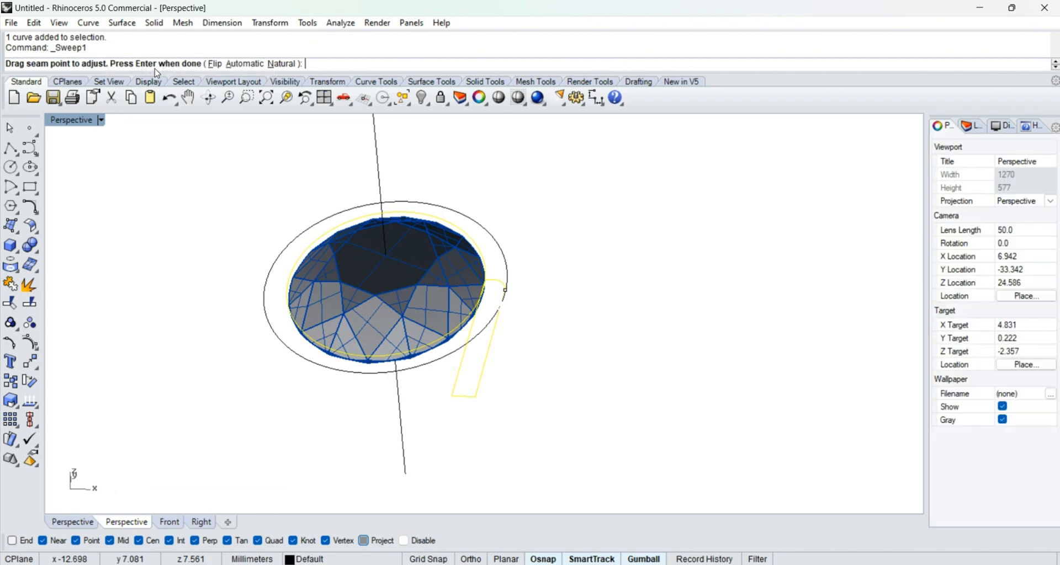
{"action": "key", "text": "Return"}
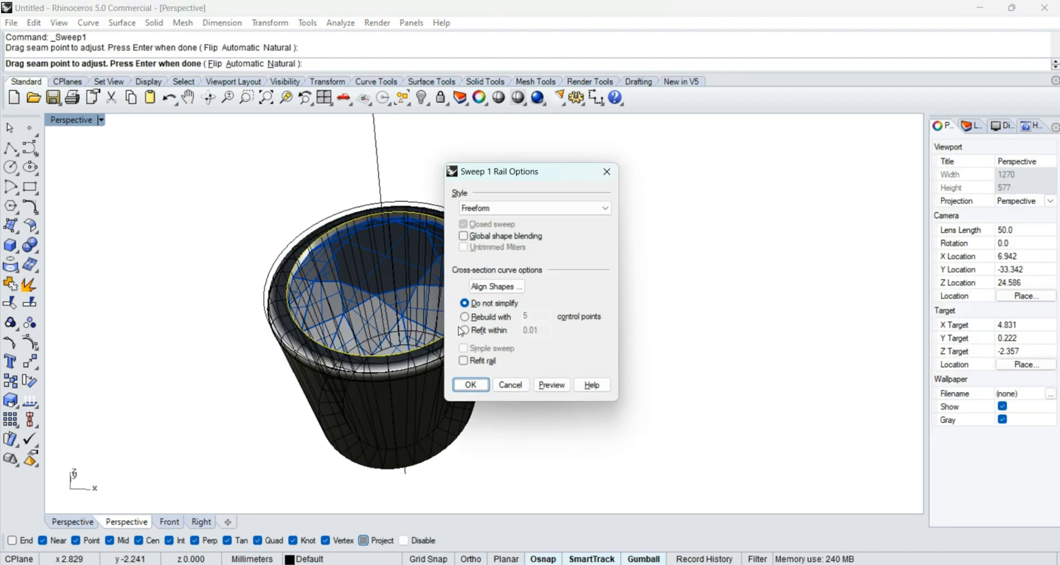
{"action": "left_click", "coordinate": [471, 385]}
Step: Examine the swept bezel around the gem in the Top and Perspective views
{"action": "right_click_drag", "start_coordinate": [449, 322], "coordinate": [567, 392]}
{"action": "key", "text": "ctrl+F1"}
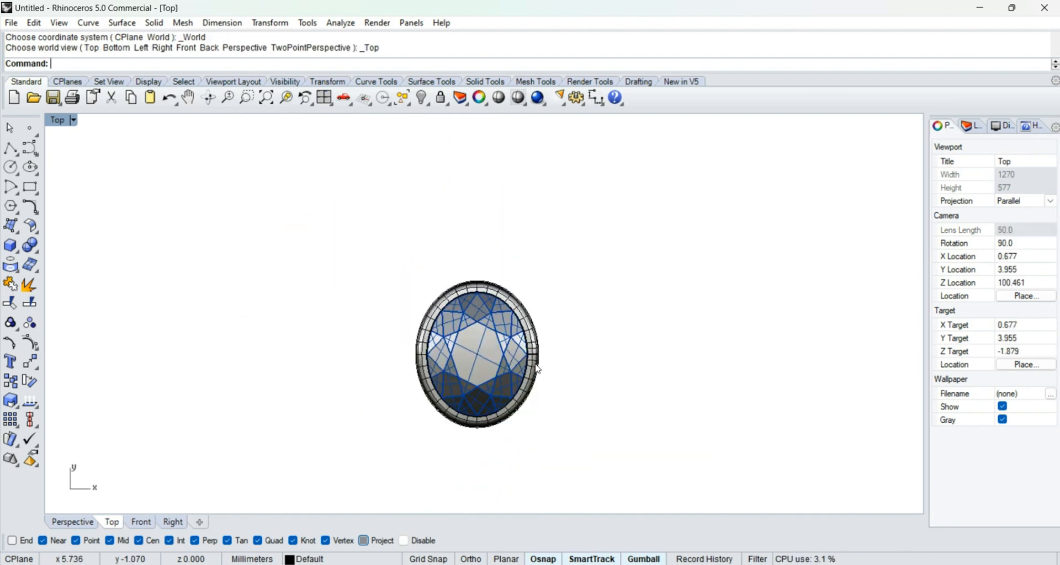
{"action": "scroll", "coordinate": [534, 364], "scroll_direction": "up", "scroll_amount": 8}
{"action": "right_click_drag", "start_coordinate": [534, 363], "coordinate": [373, 307]}
{"action": "key", "text": "ctrl+F4"}
{"action": "scroll", "coordinate": [480, 318], "scroll_direction": "up", "scroll_amount": 7}
{"action": "scroll", "coordinate": [499, 356], "scroll_direction": "up", "scroll_amount": 6}
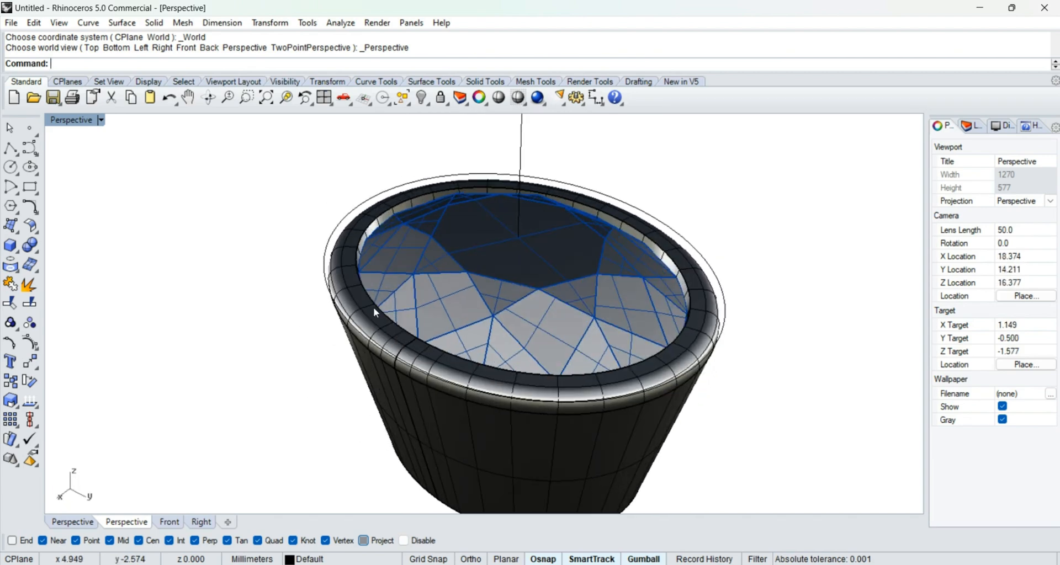
Step: Select all construction curves with SELCRV and clear them from view, leaving the bezel and gem in the Top view
{"action": "type", "text": "SELCRV"}
{"action": "key", "text": "Return"}
{"action": "scroll", "coordinate": [468, 291], "scroll_direction": "down", "scroll_amount": 6}
{"action": "right_click_drag", "start_coordinate": [468, 290], "coordinate": [513, 321]}
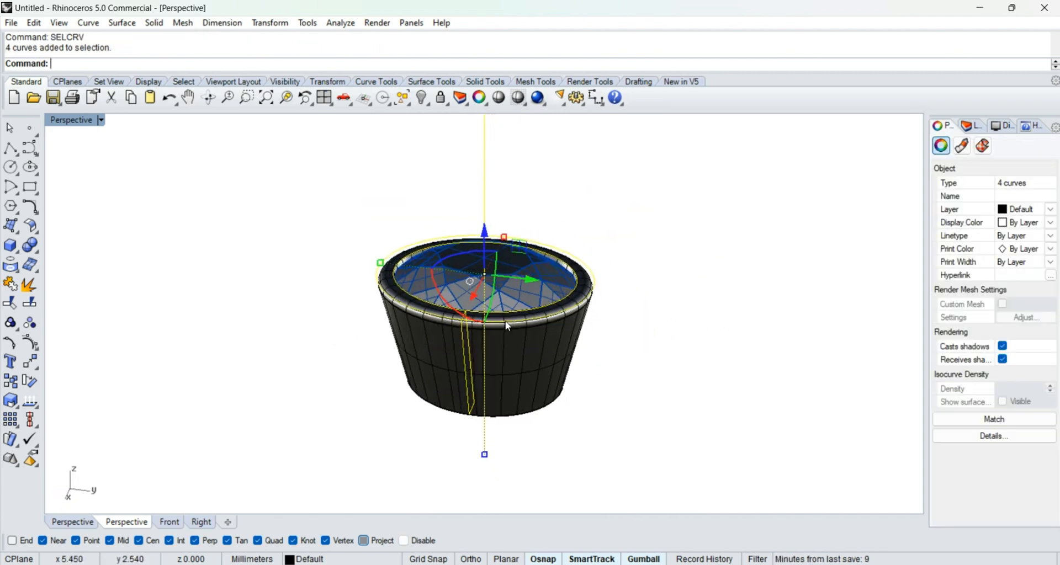
{"action": "key", "text": "ctrl+F2"}
{"action": "key", "text": "Escape"}
{"action": "key", "text": "ctrl+F1"}
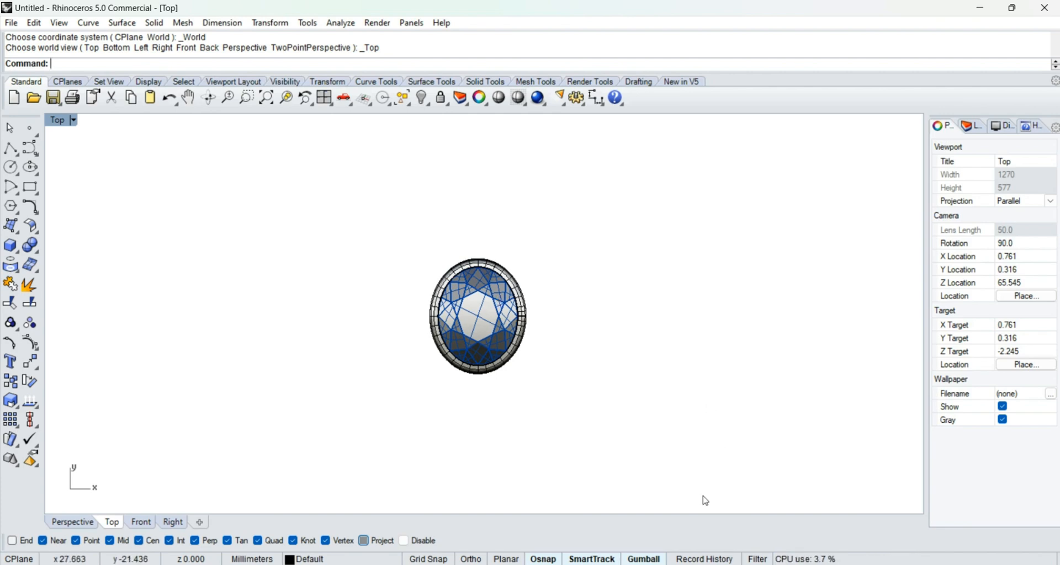
Step: Switch to the ring-sizer.jpg chart, look up the inner diameters of the larger ring sizes, and return to Rhinoceros
{"action": "left_click", "coordinate": [717, 554]}
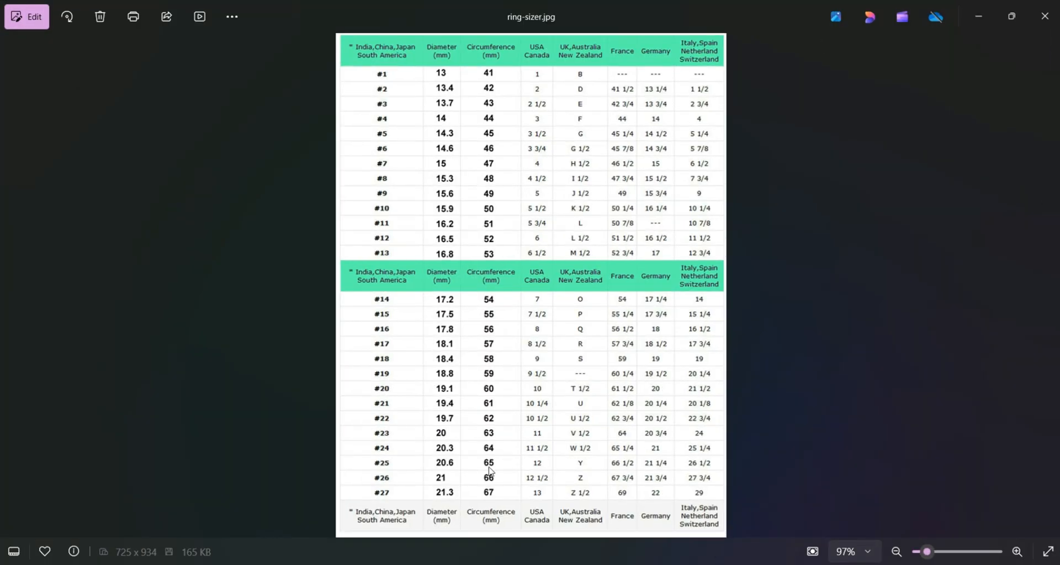
{"action": "scroll", "coordinate": [393, 396], "scroll_direction": "up", "scroll_amount": 8}
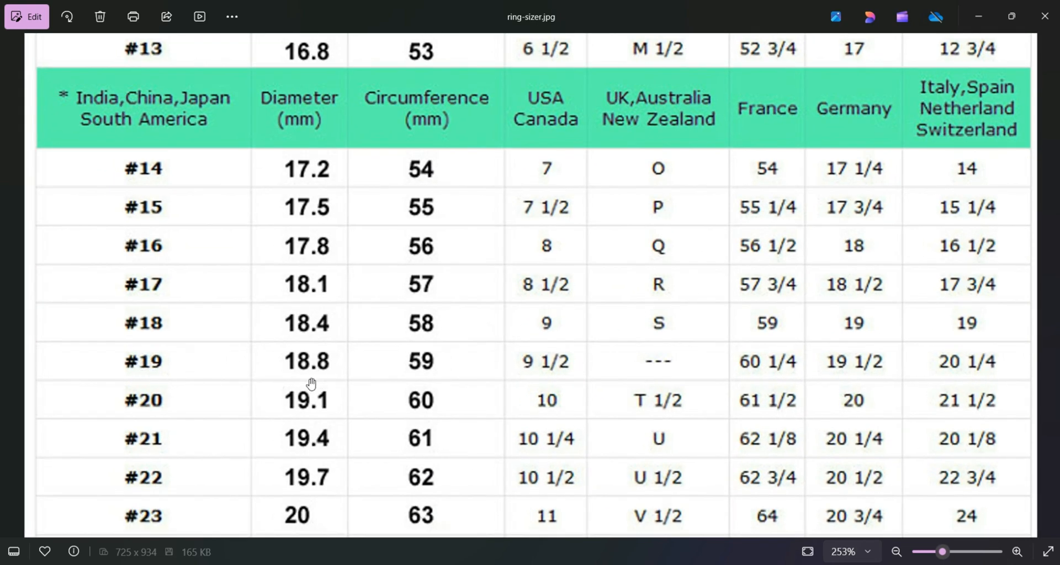
{"action": "left_click", "coordinate": [973, 20]}
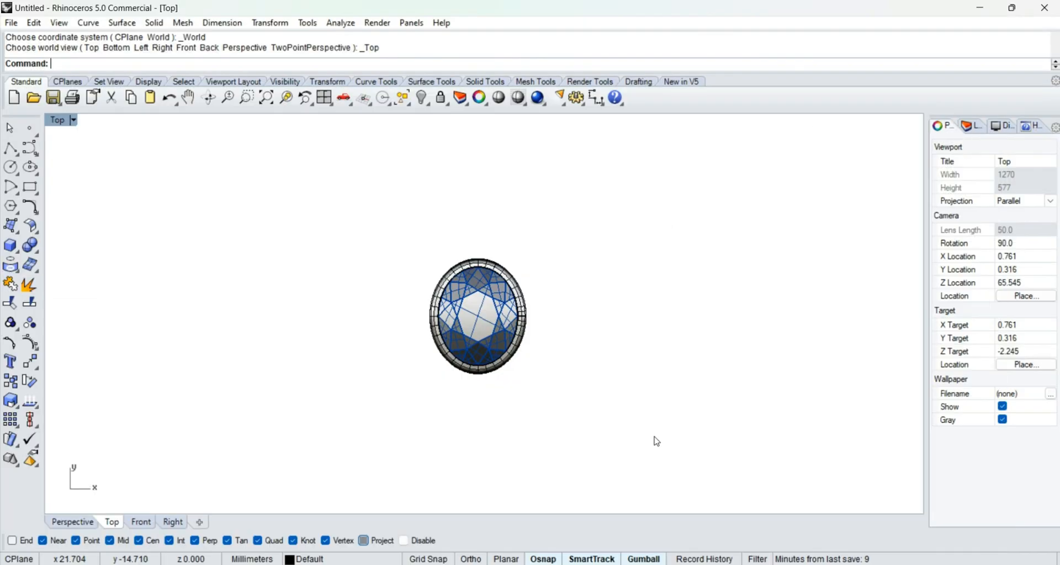
Step: Draw the finger-size circle centred on the origin in the Front view with a diameter of 18.90 mm
{"action": "key", "text": "ctrl+F2"}
{"action": "right_click_drag", "start_coordinate": [547, 275], "coordinate": [583, 289]}
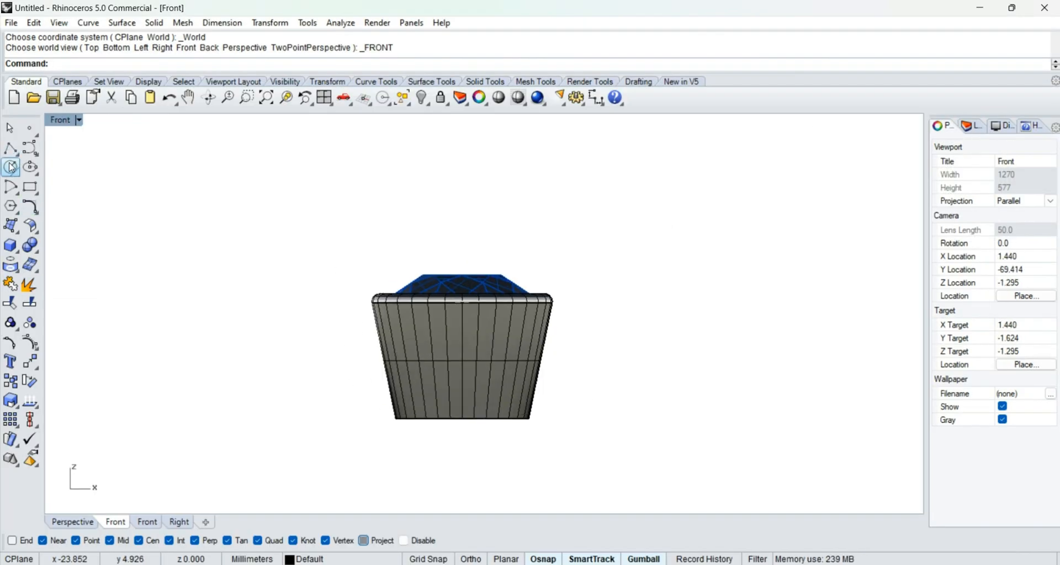
{"action": "left_click", "coordinate": [11, 167]}
{"action": "type", "text": "0"}
{"action": "key", "text": "Return"}
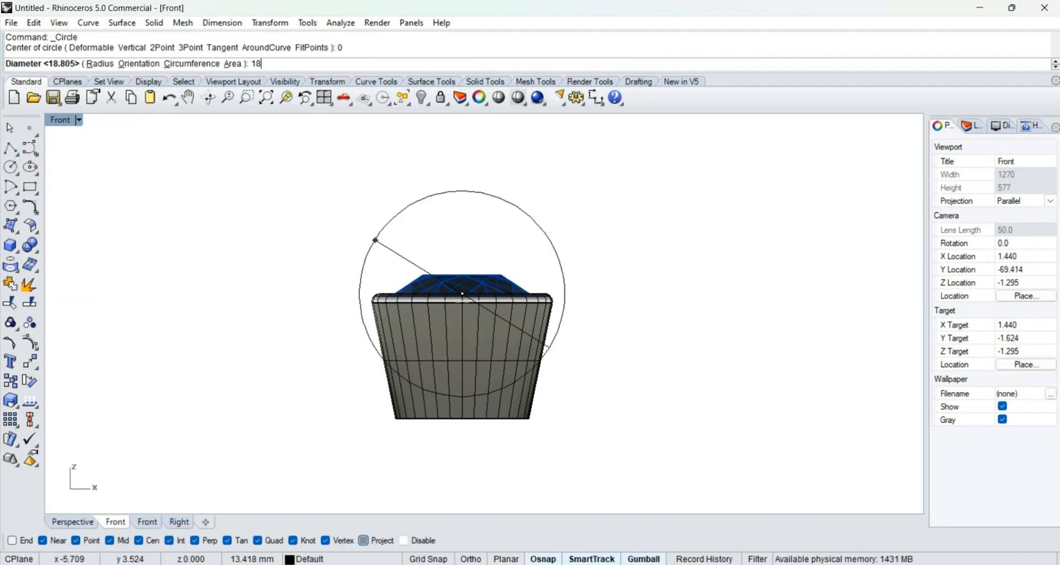
{"action": "type", "text": "18.90"}
{"action": "key", "text": "Return"}
{"action": "right_click_drag", "start_coordinate": [610, 263], "coordinate": [611, 317]}
{"action": "type", "text": "p"}
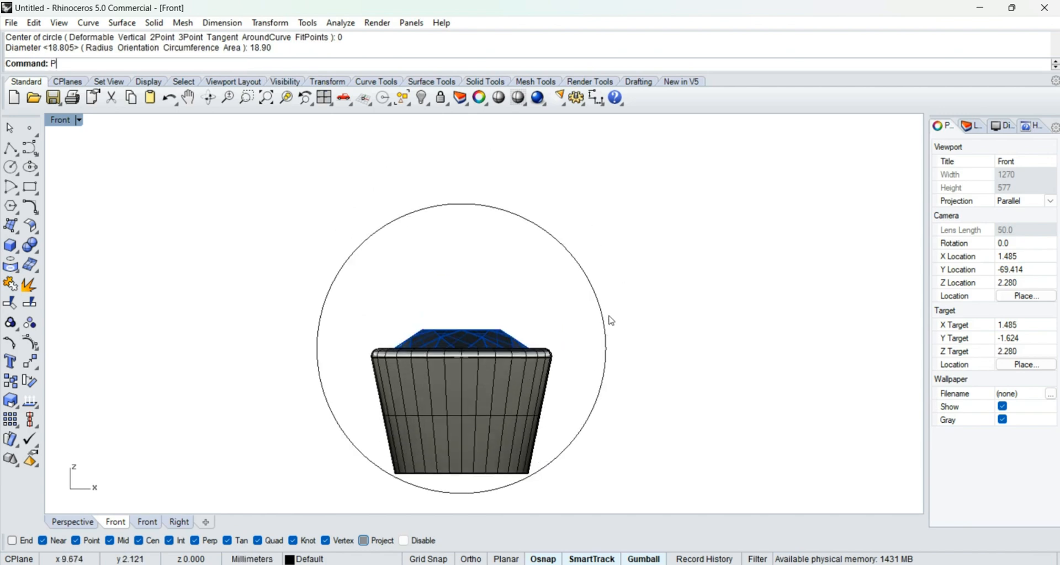
{"action": "key", "text": "Return"}
{"action": "right_click_drag", "start_coordinate": [521, 328], "coordinate": [485, 313]}
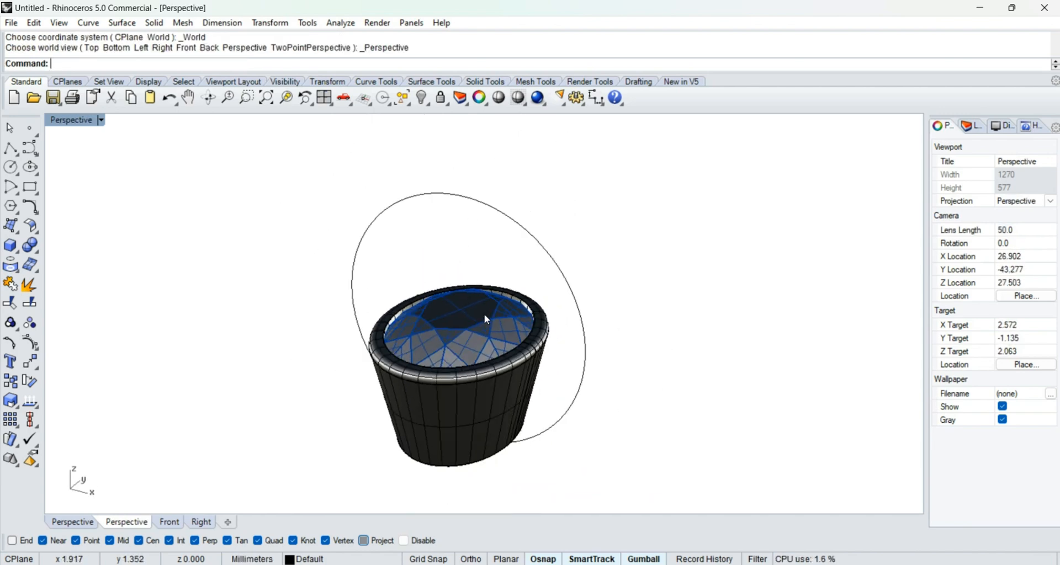
Step: Move the bezel and gem straight up in the Front view, in wireframe, until the gem's culet meets the top of the finger circle
{"action": "type", "text": "f"}
{"action": "key", "text": "Return"}
{"action": "left_click", "coordinate": [525, 309]}
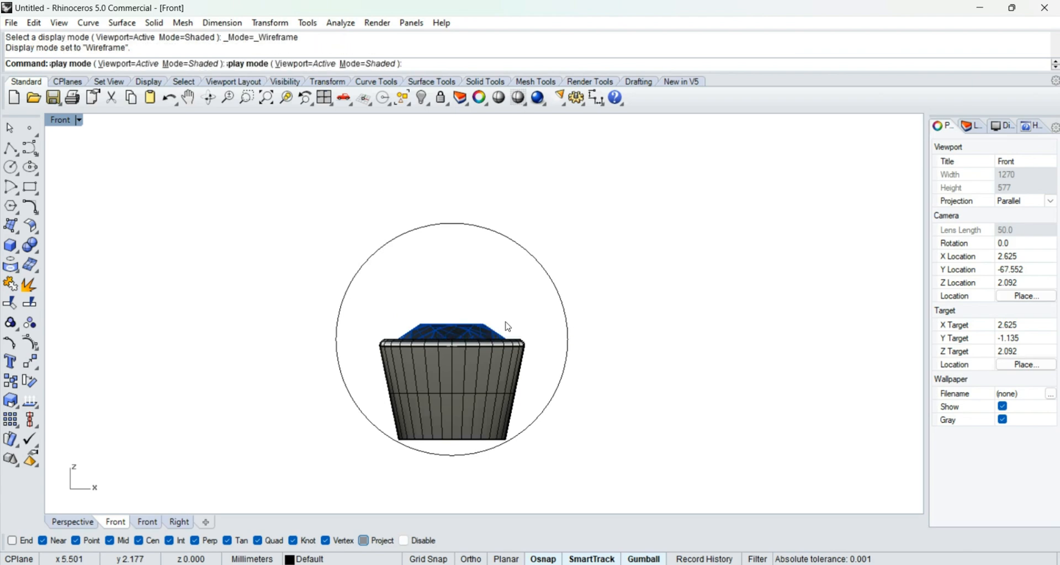
{"action": "key", "text": "ctrl+a"}
{"action": "left_click_drag", "start_coordinate": [453, 347], "coordinate": [465, 186]}
{"action": "scroll", "coordinate": [459, 233], "scroll_direction": "up", "scroll_amount": 3}
{"action": "scroll", "coordinate": [446, 226], "scroll_direction": "up", "scroll_amount": 4}
{"action": "scroll", "coordinate": [476, 280], "scroll_direction": "up", "scroll_amount": 5}
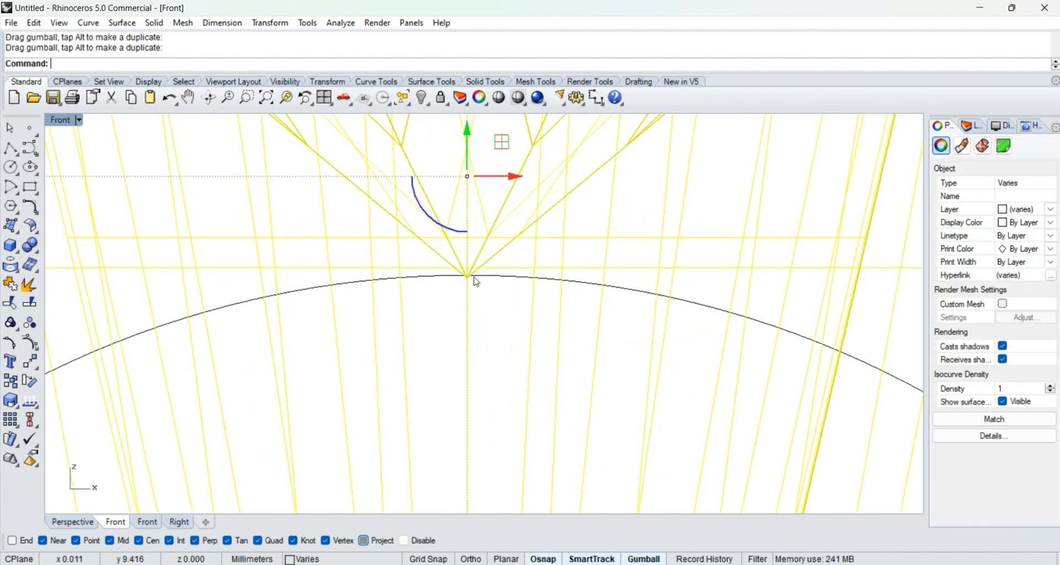
{"action": "left_click", "coordinate": [488, 283]}
{"action": "scroll", "coordinate": [486, 287], "scroll_direction": "down", "scroll_amount": 5}
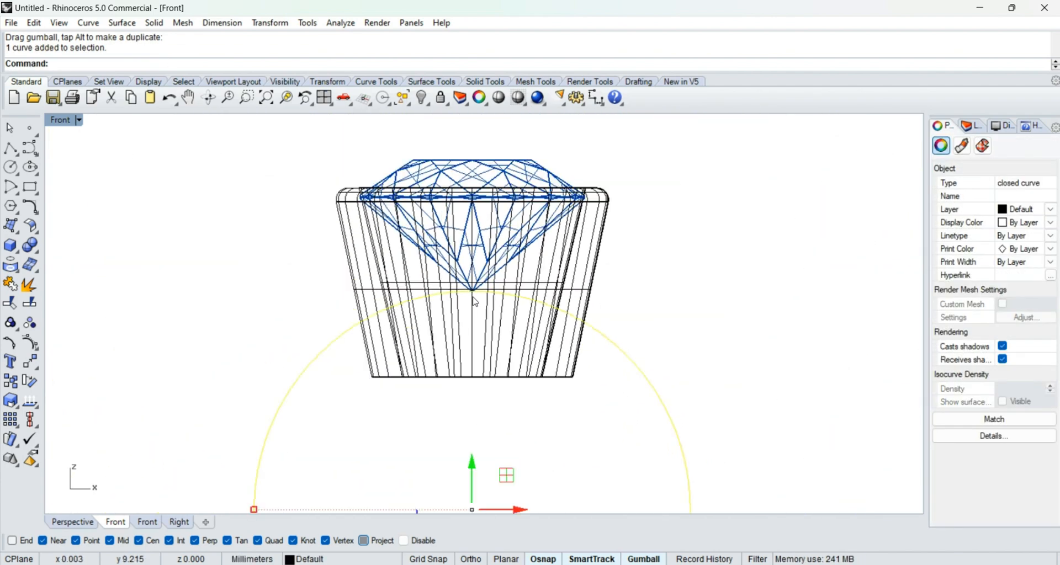
Step: Try to lower the bezel and gem together so the culet dips slightly inside the finger circle
{"action": "left_click_drag", "start_coordinate": [686, 243], "coordinate": [367, 148]}
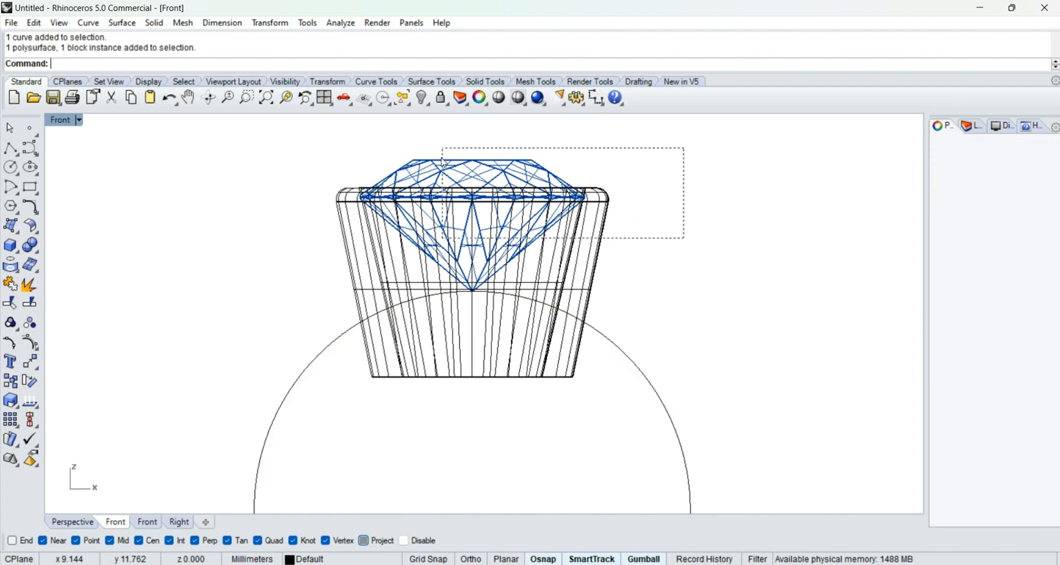
{"action": "scroll", "coordinate": [474, 245], "scroll_direction": "up", "scroll_amount": 5}
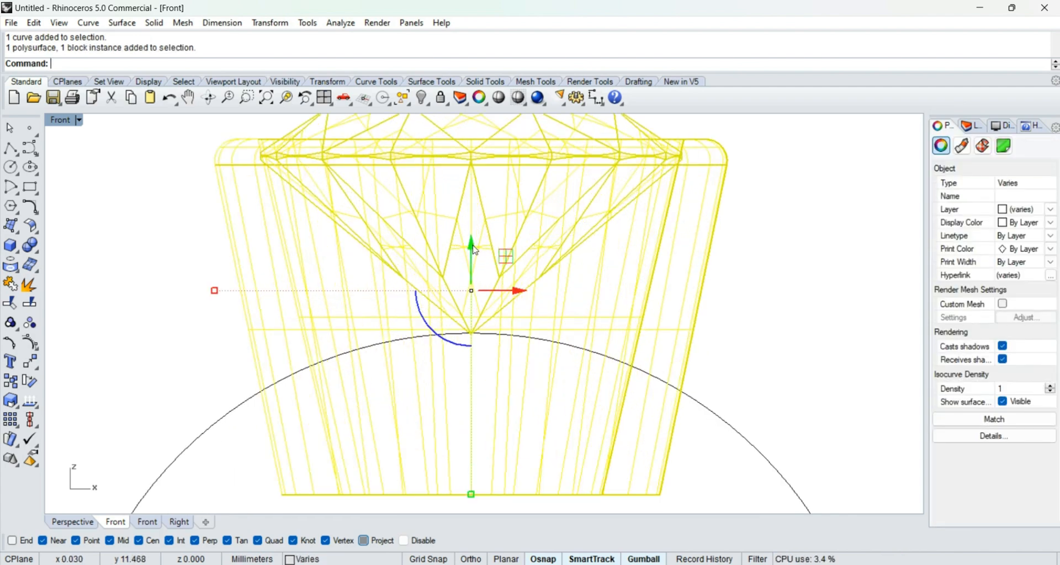
{"action": "left_click_drag", "start_coordinate": [476, 250], "coordinate": [474, 344]}
{"action": "scroll", "coordinate": [464, 341], "scroll_direction": "up", "scroll_amount": 2}
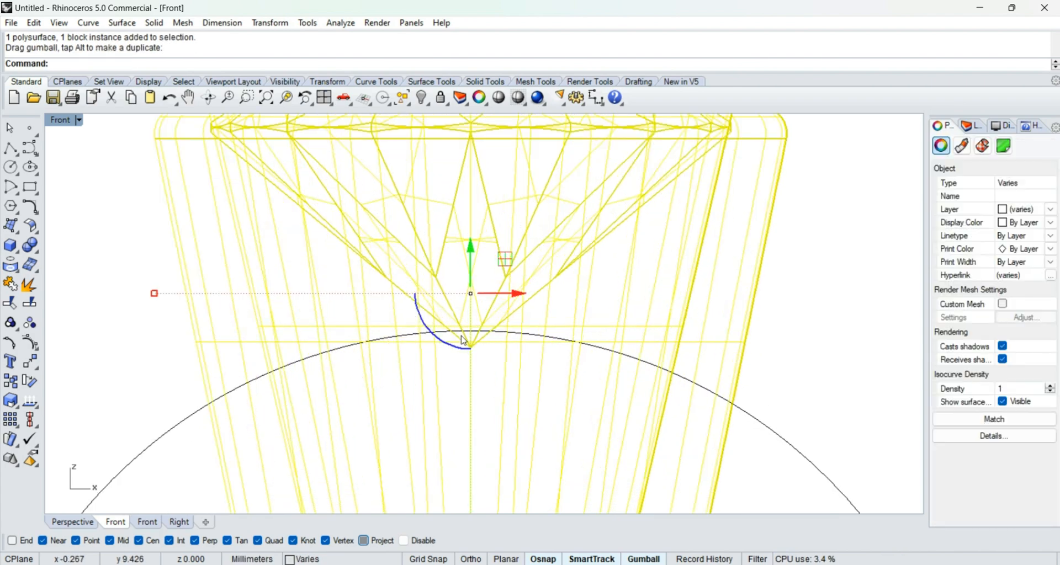
{"action": "scroll", "coordinate": [486, 346], "scroll_direction": "down", "scroll_amount": 3}
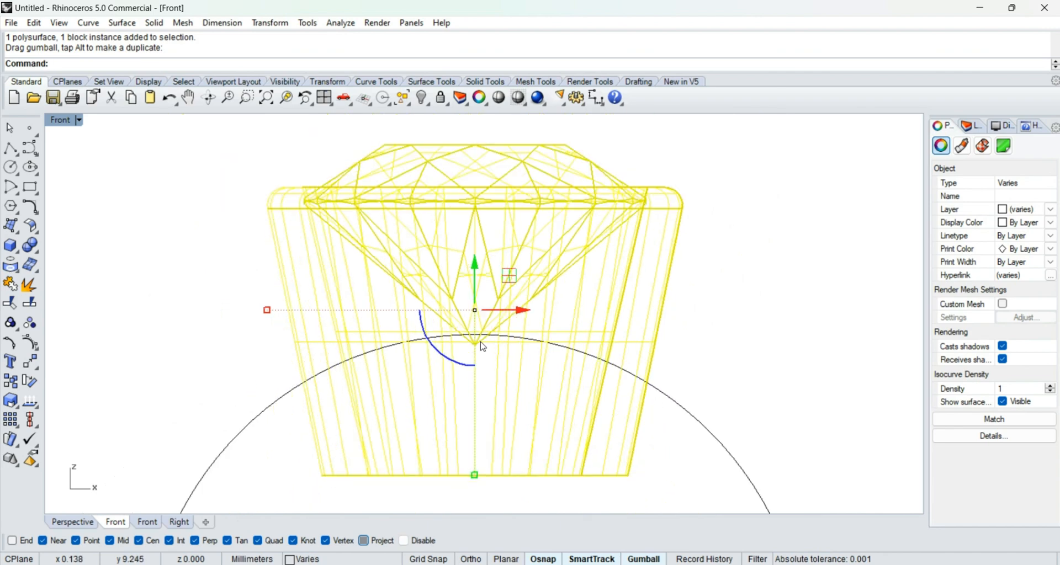
{"action": "key", "text": "ctrl+z"}
{"action": "scroll", "coordinate": [487, 343], "scroll_direction": "up", "scroll_amount": 4}
{"action": "scroll", "coordinate": [488, 343], "scroll_direction": "down", "scroll_amount": 1}
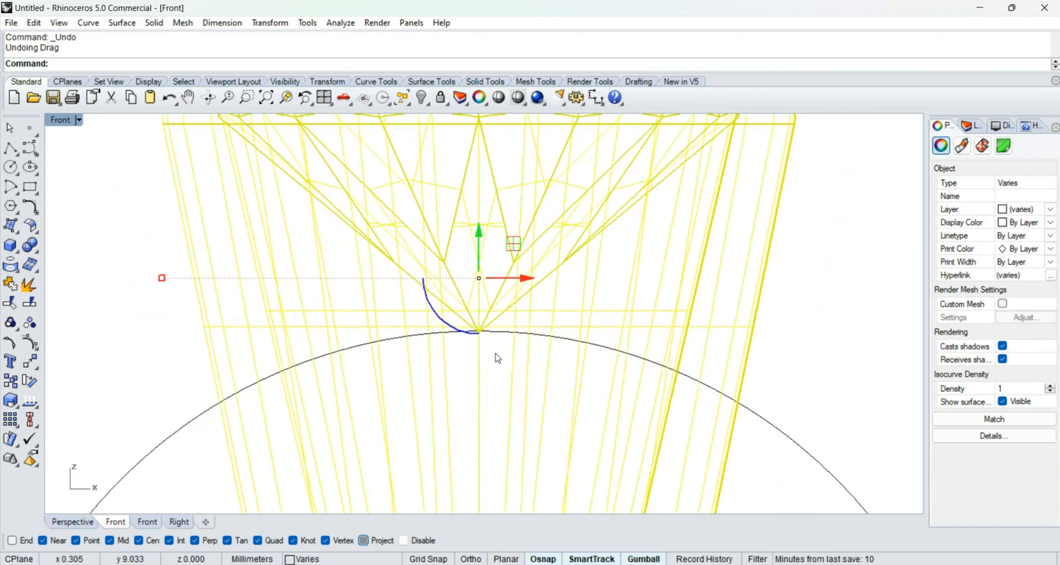
{"action": "key", "text": "Escape"}
{"action": "scroll", "coordinate": [497, 356], "scroll_direction": "down", "scroll_amount": 4}
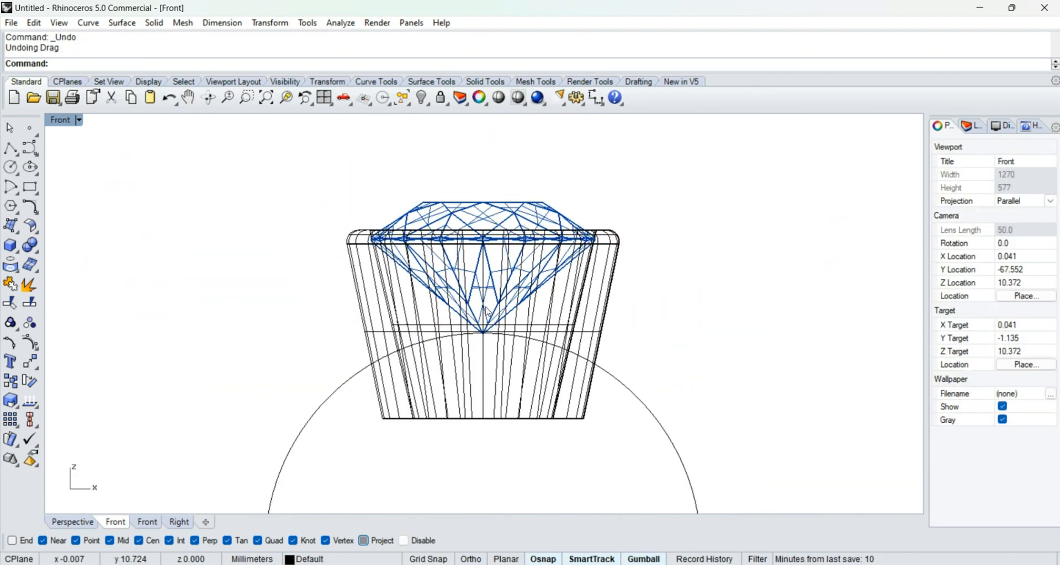
Step: Offset the finger circle outward by 0.5 mm
{"action": "left_click", "coordinate": [598, 379]}
{"action": "type", "text": "O"}
{"action": "key", "text": "Return"}
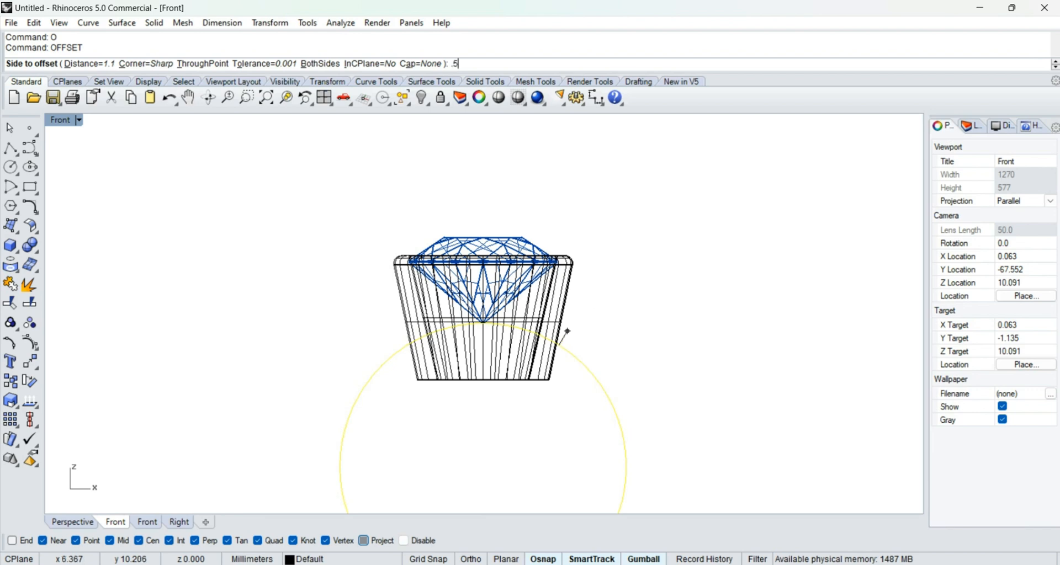
{"action": "type", "text": ".5"}
{"action": "key", "text": "Return"}
{"action": "left_click", "coordinate": [581, 315]}
{"action": "scroll", "coordinate": [580, 317], "scroll_direction": "up", "scroll_amount": 2}
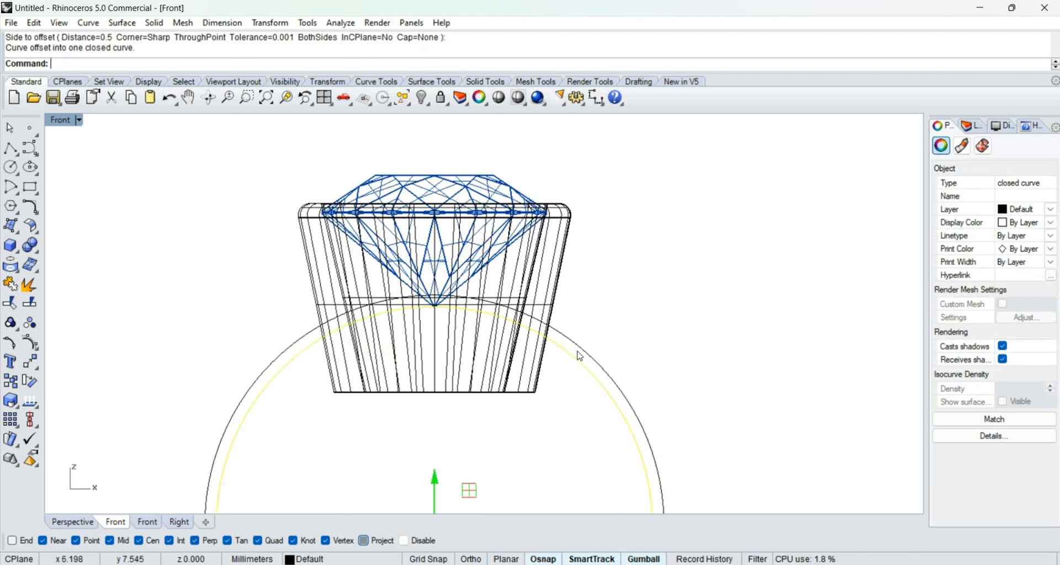
Step: Raise the bezel and gem together until the culet meets the top of the outer offset circle
{"action": "left_click", "coordinate": [581, 355]}
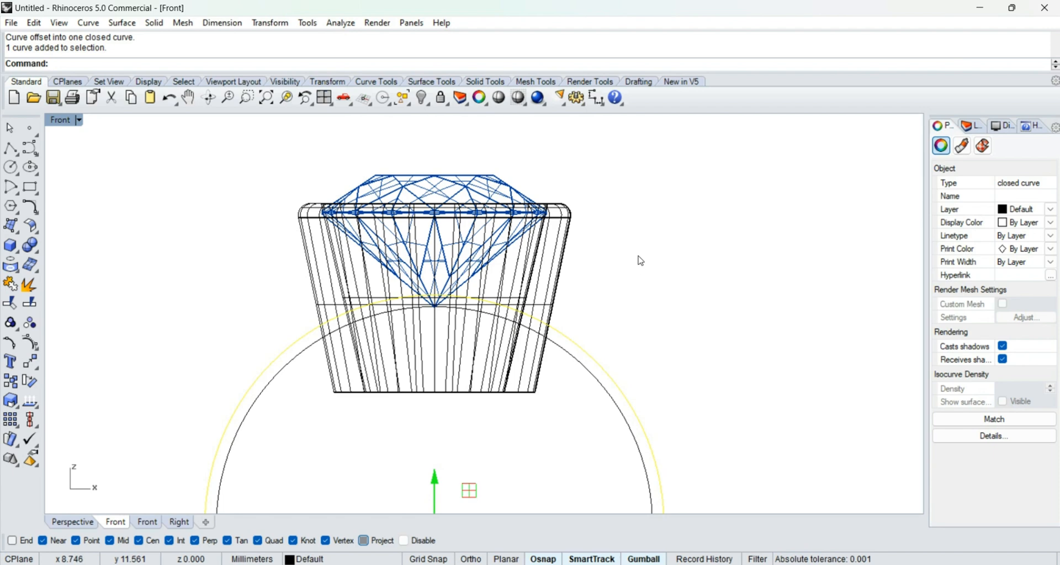
{"action": "left_click_drag", "start_coordinate": [657, 248], "coordinate": [538, 188]}
{"action": "scroll", "coordinate": [436, 298], "scroll_direction": "up", "scroll_amount": 5}
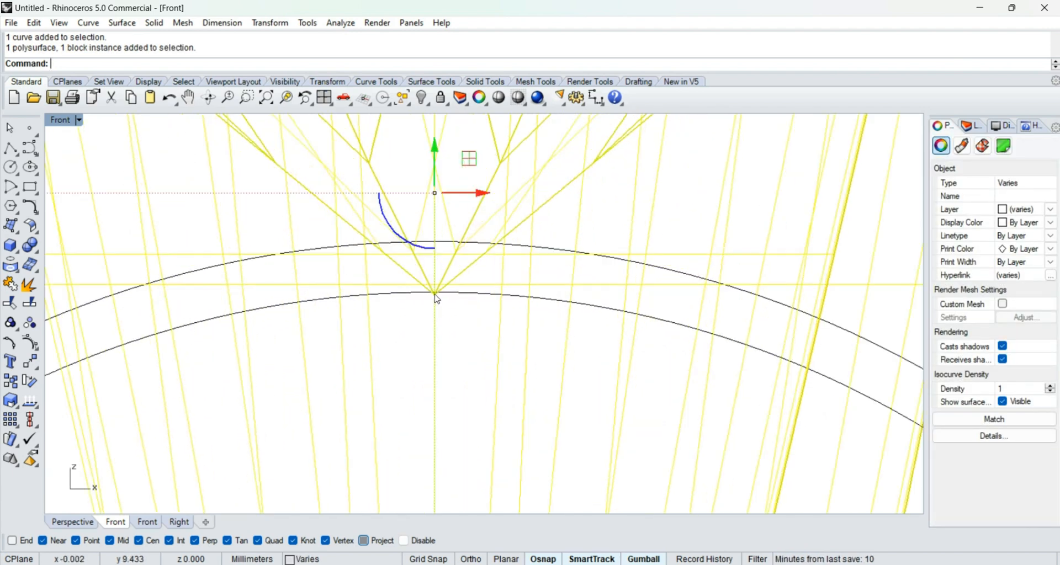
{"action": "right_click_drag", "start_coordinate": [434, 165], "coordinate": [429, 250]}
{"action": "left_click_drag", "start_coordinate": [429, 240], "coordinate": [430, 191]}
{"action": "scroll", "coordinate": [436, 193], "scroll_direction": "down", "scroll_amount": 3}
{"action": "left_click", "coordinate": [687, 332]}
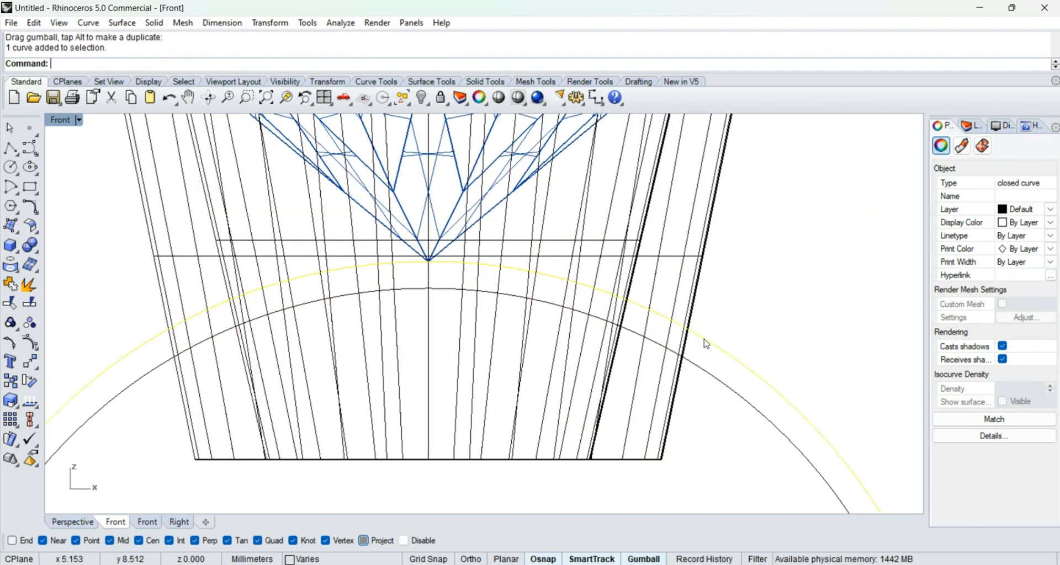
{"action": "scroll", "coordinate": [431, 279], "scroll_direction": "up", "scroll_amount": 1}
{"action": "scroll", "coordinate": [435, 279], "scroll_direction": "down", "scroll_amount": 4}
{"action": "scroll", "coordinate": [501, 304], "scroll_direction": "up", "scroll_amount": 2}
Step: Try to lower only the gem inside the bezel until its culet reaches the inner finger circle
{"action": "middle_click", "coordinate": [500, 309]}
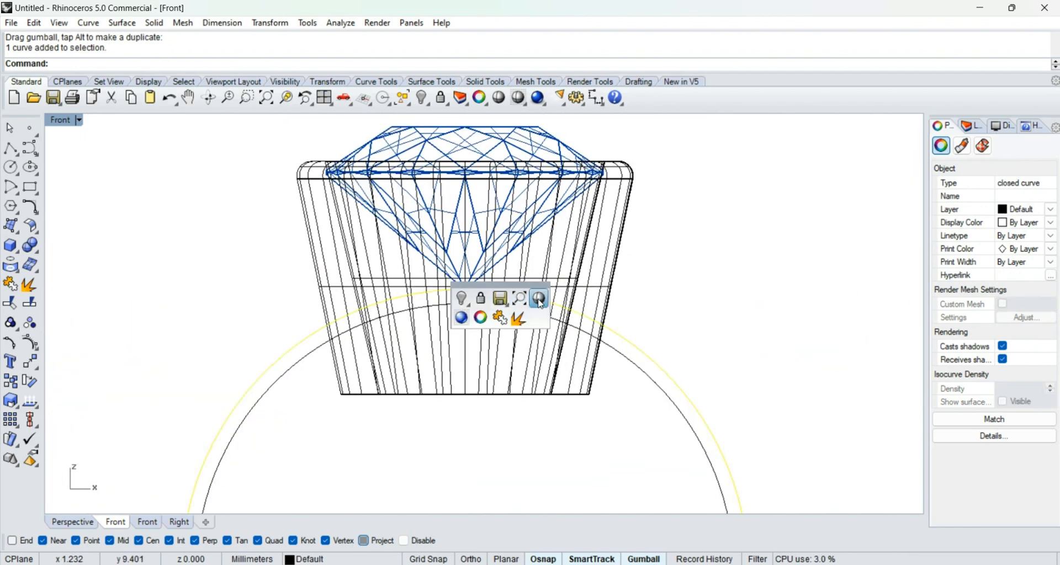
{"action": "left_click", "coordinate": [538, 301]}
{"action": "middle_click", "coordinate": [568, 273]}
{"action": "right_click", "coordinate": [607, 269]}
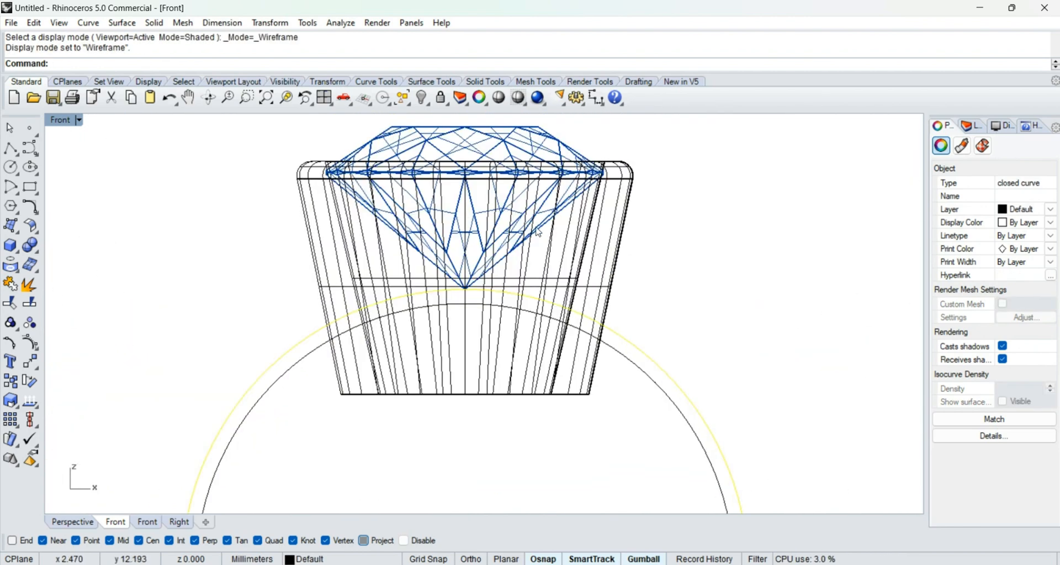
{"action": "left_click", "coordinate": [509, 257]}
{"action": "scroll", "coordinate": [547, 184], "scroll_direction": "up", "scroll_amount": 2}
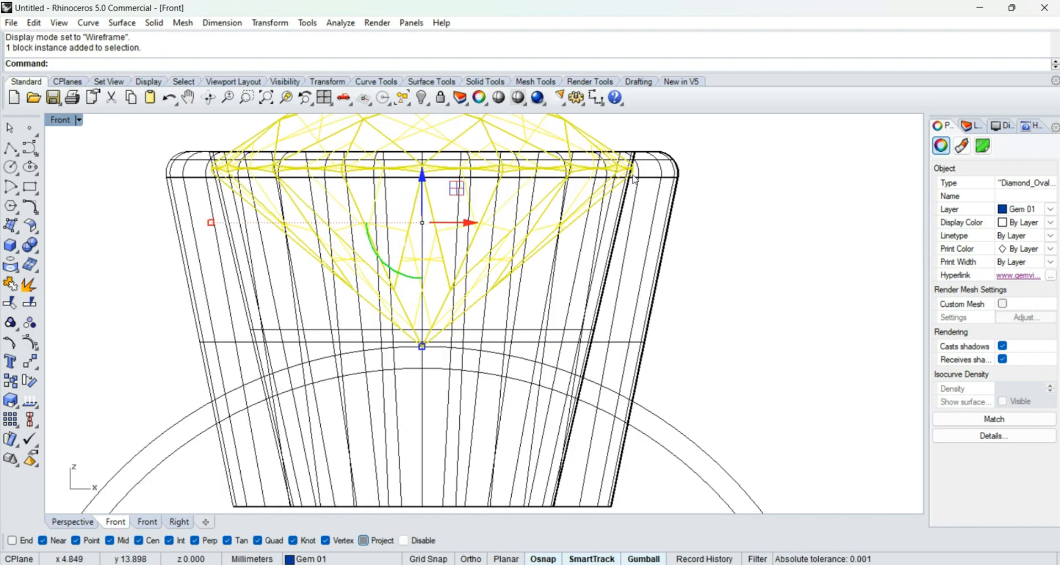
{"action": "scroll", "coordinate": [634, 176], "scroll_direction": "up", "scroll_amount": 3}
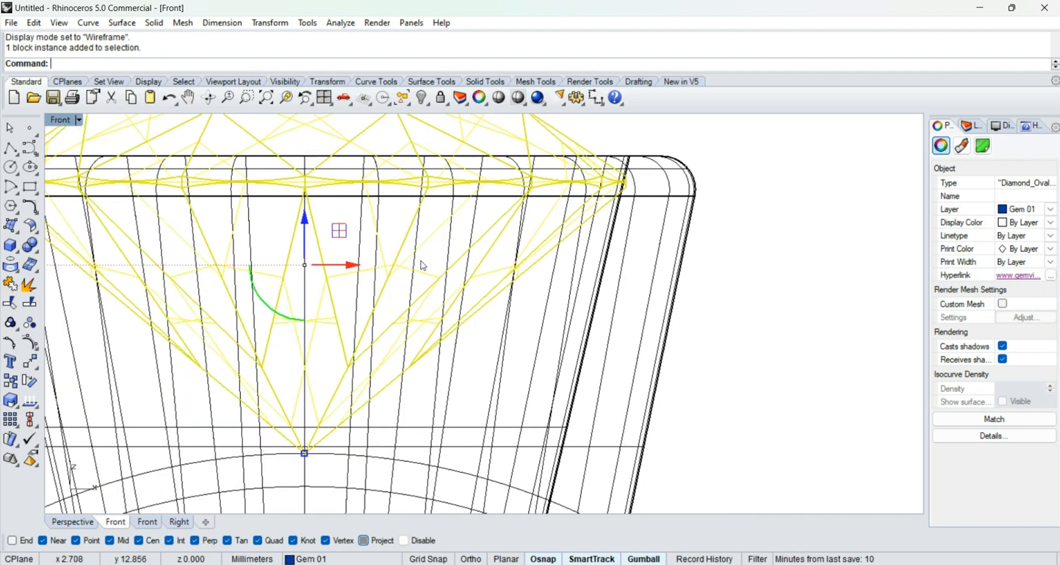
{"action": "left_click_drag", "start_coordinate": [310, 225], "coordinate": [312, 256]}
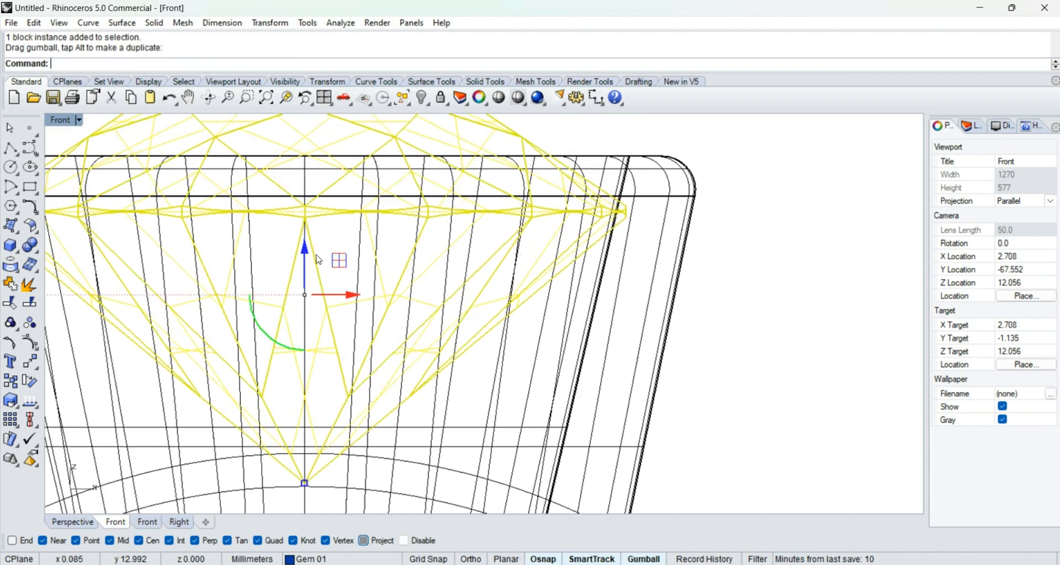
{"action": "scroll", "coordinate": [577, 223], "scroll_direction": "down", "scroll_amount": 4}
{"action": "scroll", "coordinate": [371, 421], "scroll_direction": "up", "scroll_amount": 3}
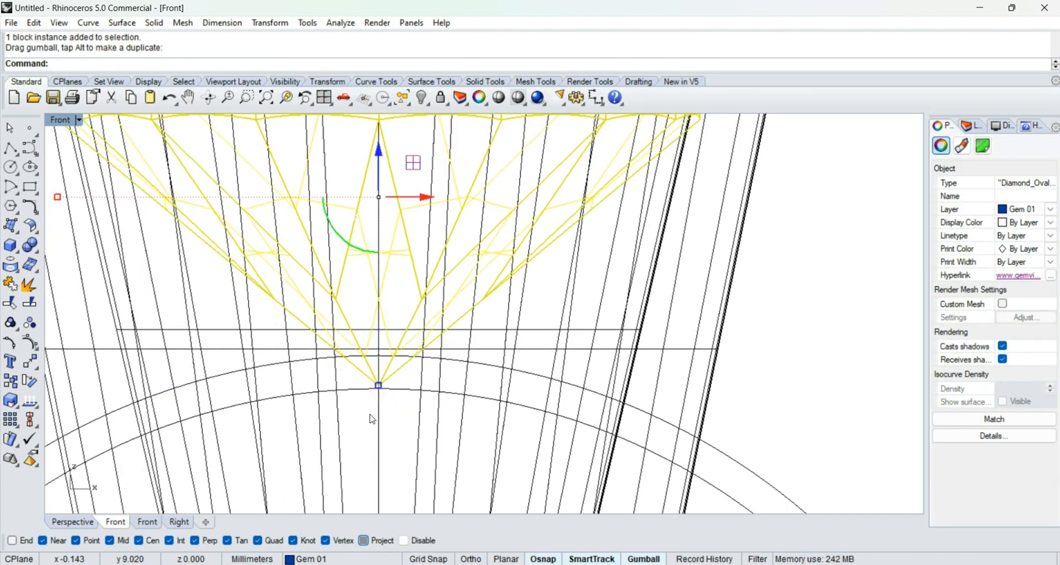
{"action": "scroll", "coordinate": [406, 388], "scroll_direction": "down", "scroll_amount": 5}
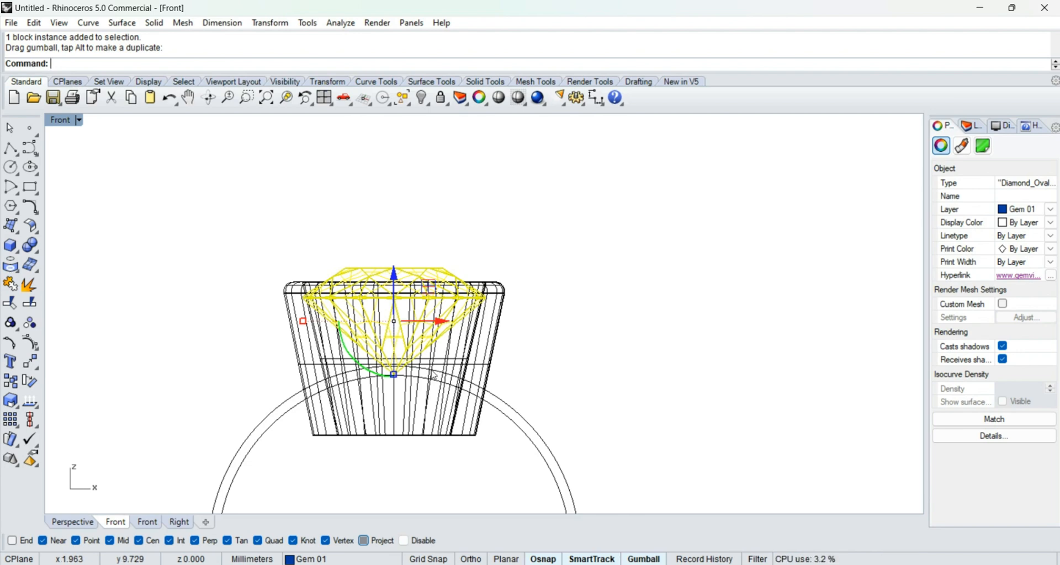
{"action": "key", "text": "ctrl+z"}
{"action": "scroll", "coordinate": [447, 381], "scroll_direction": "up", "scroll_amount": 2}
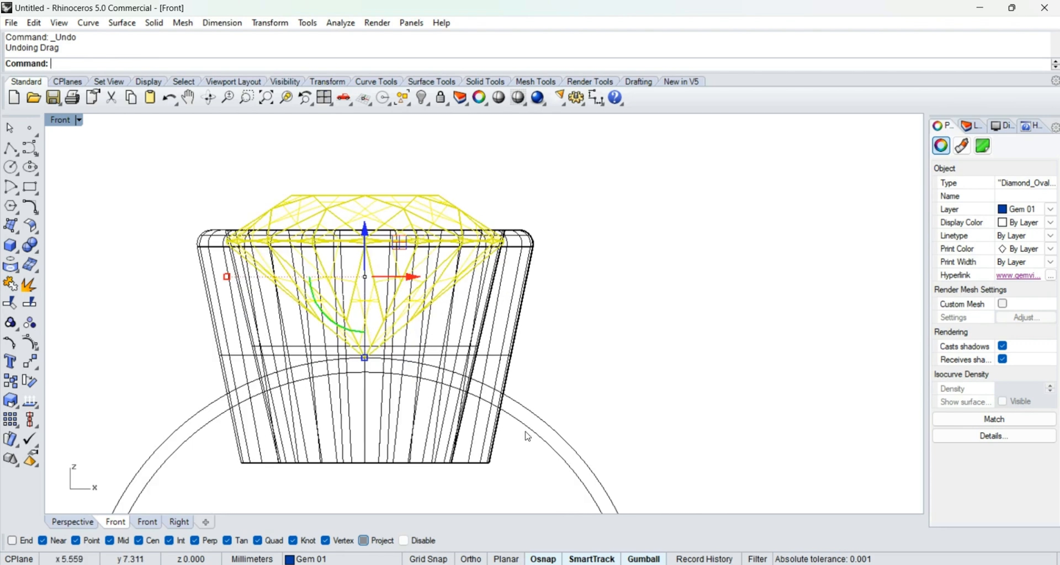
Step: Extrude the inner finger circle to both sides as a solid cylinder that extends past the bezel in the Top view
{"action": "left_click", "coordinate": [526, 428]}
{"action": "scroll", "coordinate": [531, 422], "scroll_direction": "up", "scroll_amount": 2}
{"action": "middle_click", "coordinate": [531, 422]}
{"action": "left_click", "coordinate": [571, 413]}
{"action": "scroll", "coordinate": [525, 307], "scroll_direction": "down", "scroll_amount": 4}
{"action": "right_click_drag", "start_coordinate": [463, 327], "coordinate": [524, 300]}
{"action": "key", "text": "ctrl+F1"}
{"action": "scroll", "coordinate": [480, 282], "scroll_direction": "down", "scroll_amount": 6}
{"action": "type", "text": "x2"}
{"action": "key", "text": "Return"}
{"action": "right_click_drag", "start_coordinate": [522, 142], "coordinate": [523, 215]}
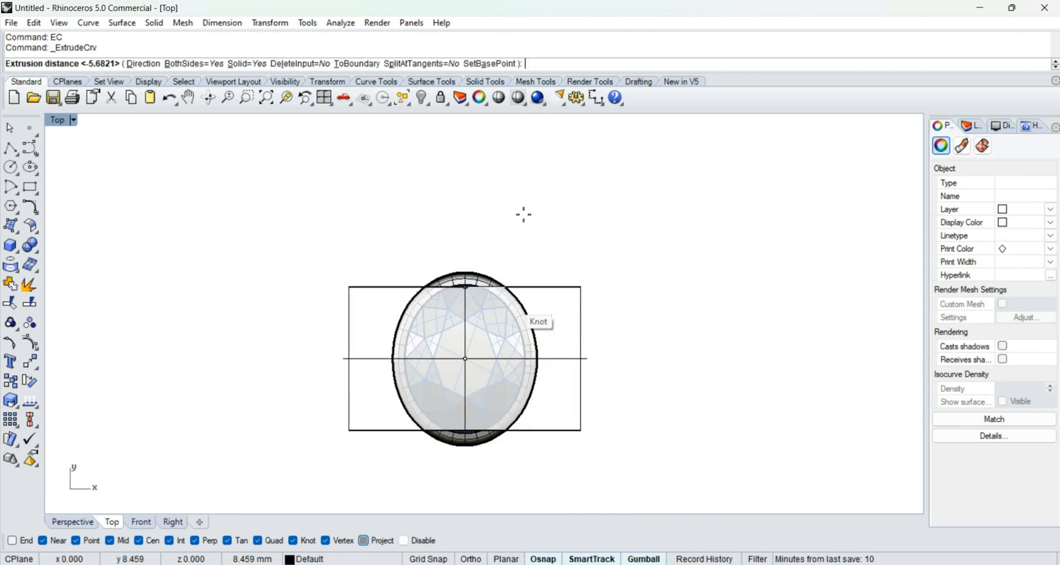
{"action": "left_click", "coordinate": [523, 205]}
Step: Subtract the finger cylinder from the bezel with Boolean Difference to curve the bezel's underside
{"action": "key", "text": "ctrl+F4"}
{"action": "right_click_drag", "start_coordinate": [448, 312], "coordinate": [525, 313]}
{"action": "scroll", "coordinate": [529, 313], "scroll_direction": "up", "scroll_amount": 3}
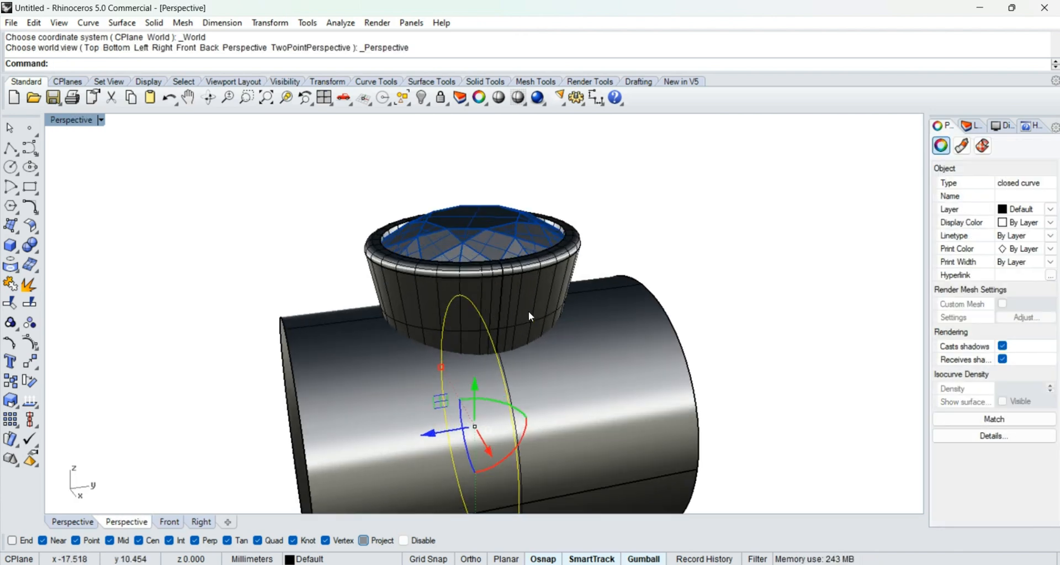
{"action": "left_click", "coordinate": [529, 313]}
{"action": "scroll", "coordinate": [519, 328], "scroll_direction": "down", "scroll_amount": 4}
{"action": "right_click_drag", "start_coordinate": [559, 362], "coordinate": [559, 386]}
{"action": "type", "text": "bd"}
{"action": "key", "text": "Return"}
{"action": "left_click", "coordinate": [559, 386]}
{"action": "key", "text": "Return"}
Step: Turn off the surface isocurves on all objects
{"action": "scroll", "coordinate": [513, 315], "scroll_direction": "up", "scroll_amount": 6}
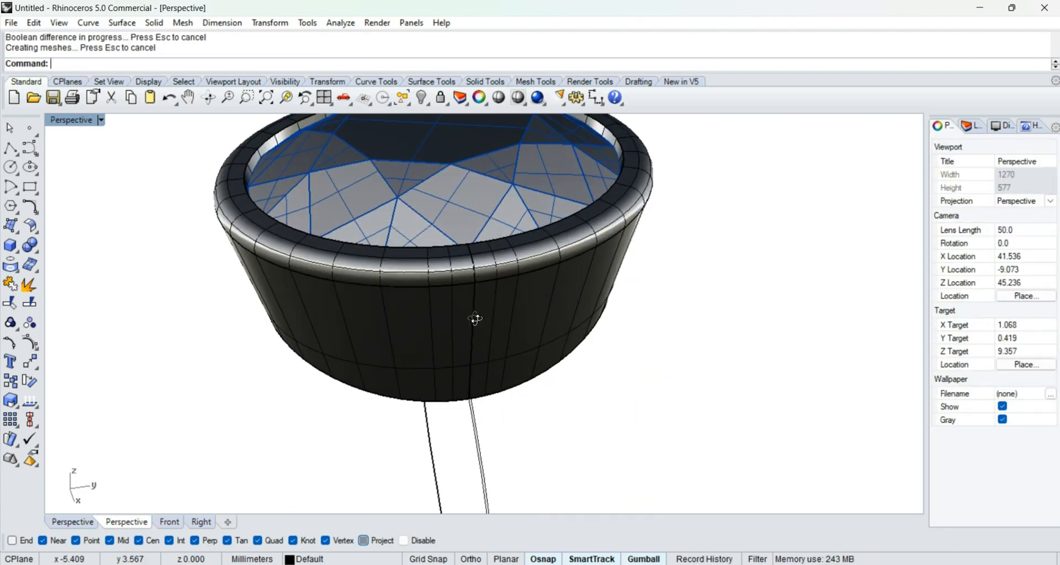
{"action": "right_click_drag", "start_coordinate": [475, 317], "coordinate": [391, 293]}
{"action": "scroll", "coordinate": [392, 294], "scroll_direction": "down", "scroll_amount": 3}
{"action": "scroll", "coordinate": [529, 302], "scroll_direction": "down", "scroll_amount": 3}
{"action": "right_click_drag", "start_coordinate": [528, 302], "coordinate": [575, 307]}
{"action": "key", "text": "ctrl+a"}
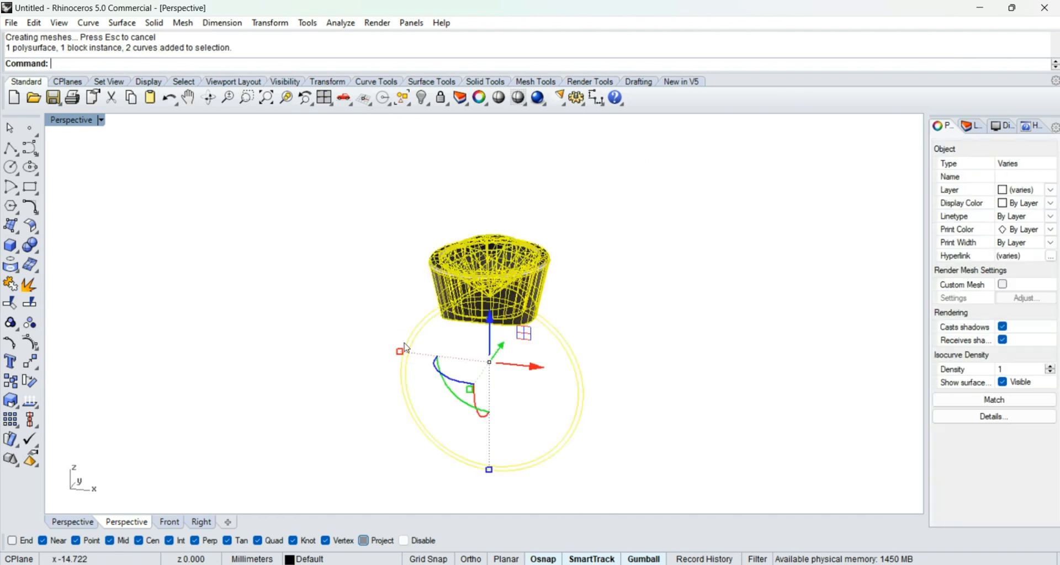
{"action": "left_click", "coordinate": [1002, 402]}
{"action": "left_click", "coordinate": [880, 374]}
Step: Delete the outer 0.5 mm offset circle in the Front view, keeping the finger circle
{"action": "key", "text": "ctrl+F2"}
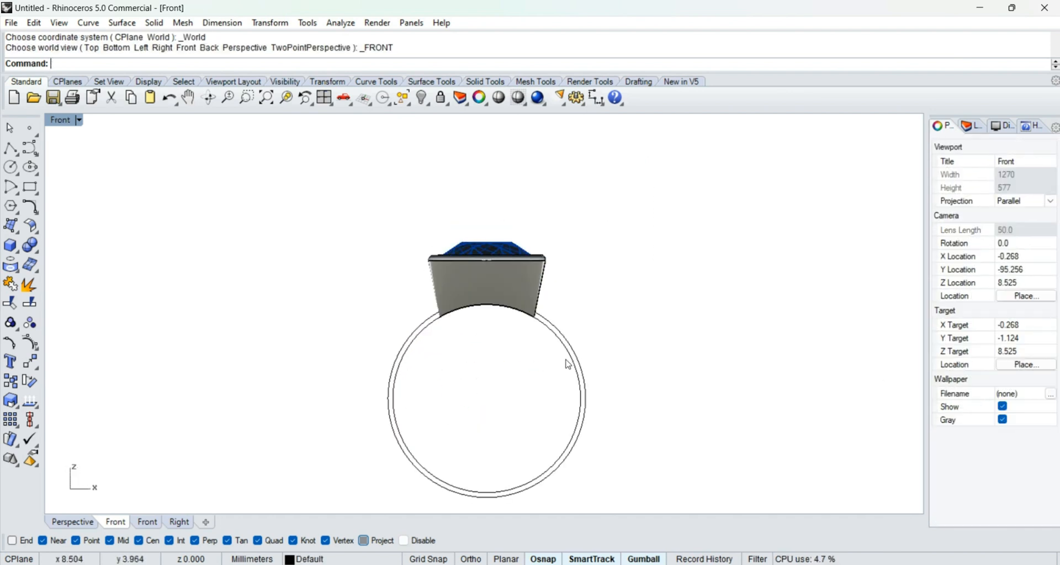
{"action": "scroll", "coordinate": [562, 347], "scroll_direction": "up", "scroll_amount": 8}
{"action": "left_click", "coordinate": [551, 346]}
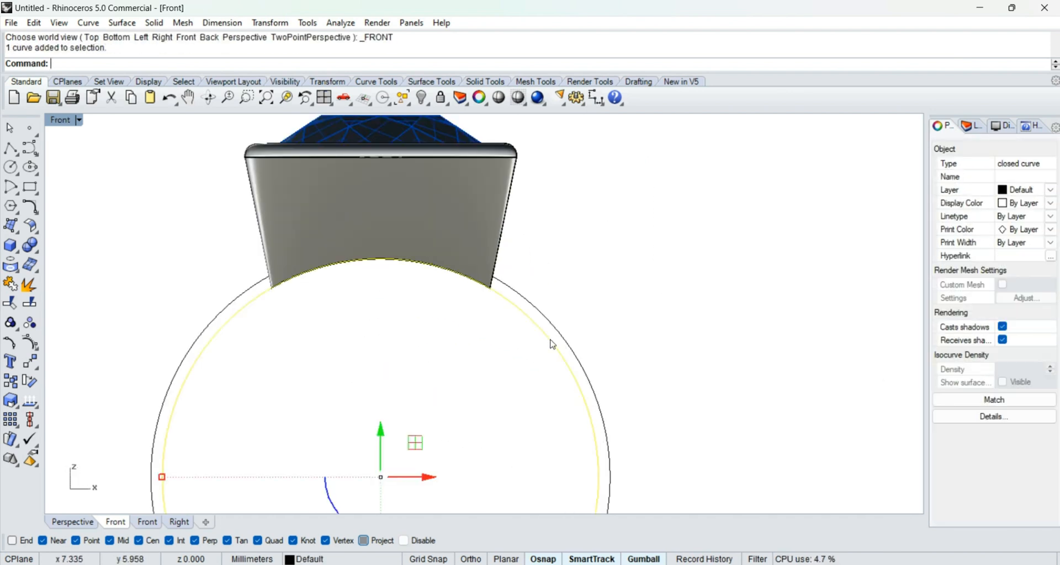
{"action": "scroll", "coordinate": [551, 333], "scroll_direction": "down", "scroll_amount": 7}
{"action": "right_click_drag", "start_coordinate": [563, 362], "coordinate": [573, 298]}
{"action": "scroll", "coordinate": [586, 317], "scroll_direction": "up", "scroll_amount": 4}
{"action": "left_click", "coordinate": [584, 317], "text": "shift"}
{"action": "key", "text": "Delete"}
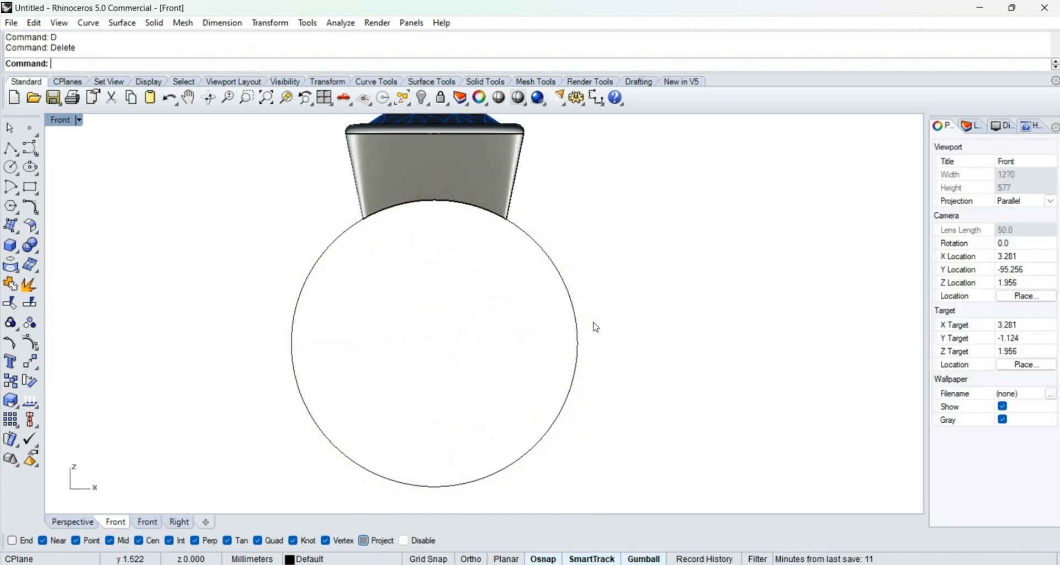
Step: Offset the finger circle outward by 1.5 mm for the outer edge of the band
{"action": "left_click", "coordinate": [574, 339]}
{"action": "type", "text": "O"}
{"action": "key", "text": "Return"}
{"action": "type", "text": "1"}
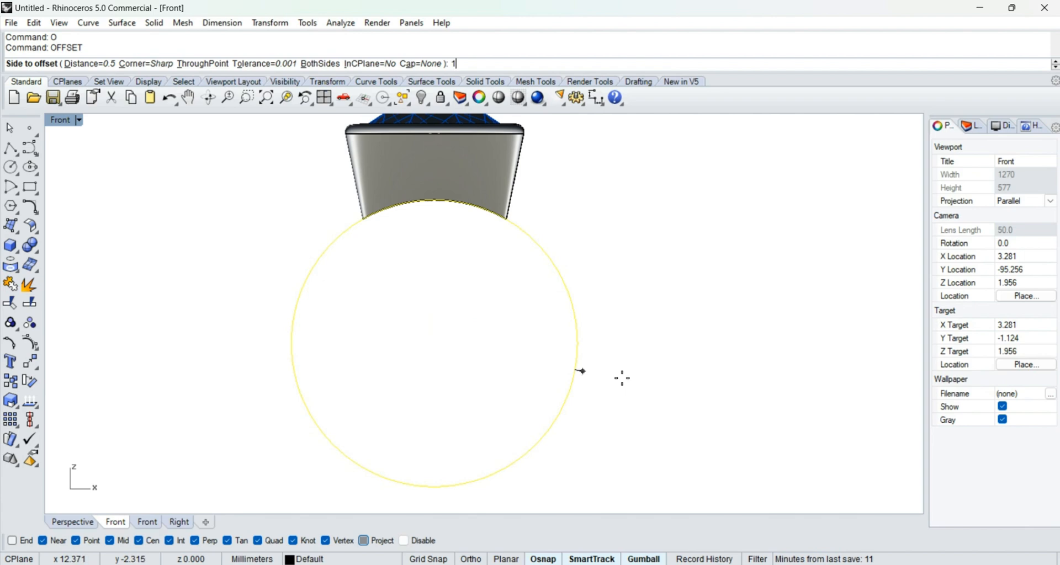
{"action": "type", "text": ".5"}
{"action": "key", "text": "Return"}
{"action": "left_click", "coordinate": [641, 367]}
{"action": "scroll", "coordinate": [630, 370], "scroll_direction": "down", "scroll_amount": 3}
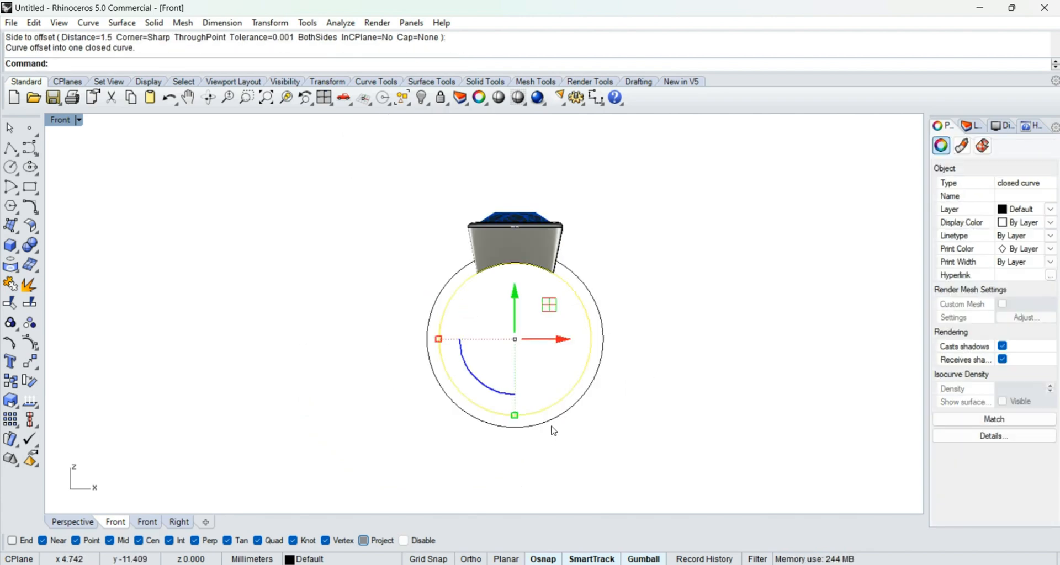
Step: Draw a vertical line through the origin in the Front view, extending about 22 mm to both sides
{"action": "scroll", "coordinate": [538, 256], "scroll_direction": "up", "scroll_amount": 3}
{"action": "scroll", "coordinate": [552, 321], "scroll_direction": "down", "scroll_amount": 4}
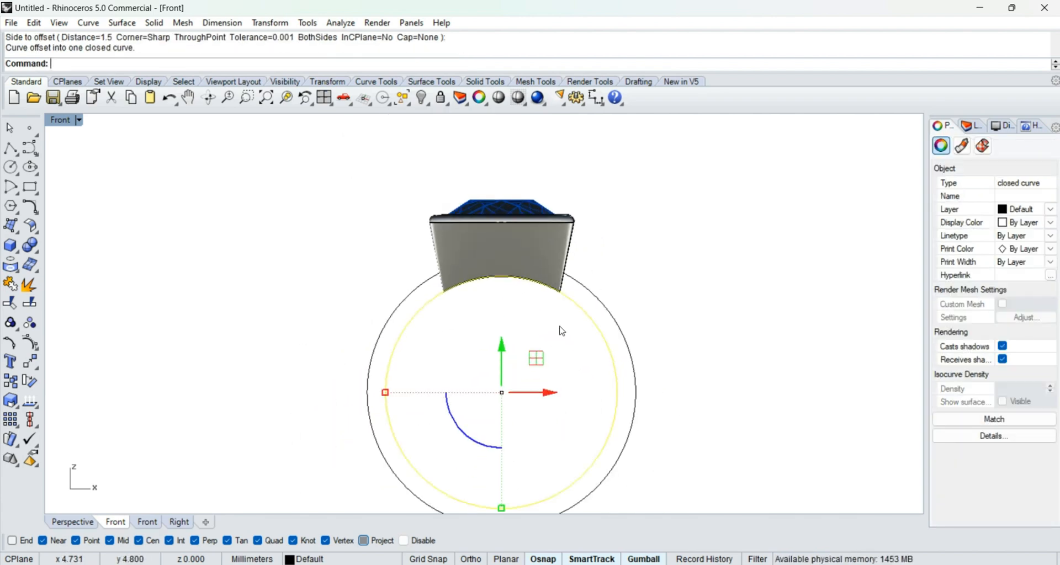
{"action": "type", "text": "line"}
{"action": "key", "text": "Return"}
{"action": "type", "text": "0"}
{"action": "key", "text": "Return"}
{"action": "scroll", "coordinate": [539, 252], "scroll_direction": "down", "scroll_amount": 2}
{"action": "type", "text": "b"}
{"action": "key", "text": "Return"}
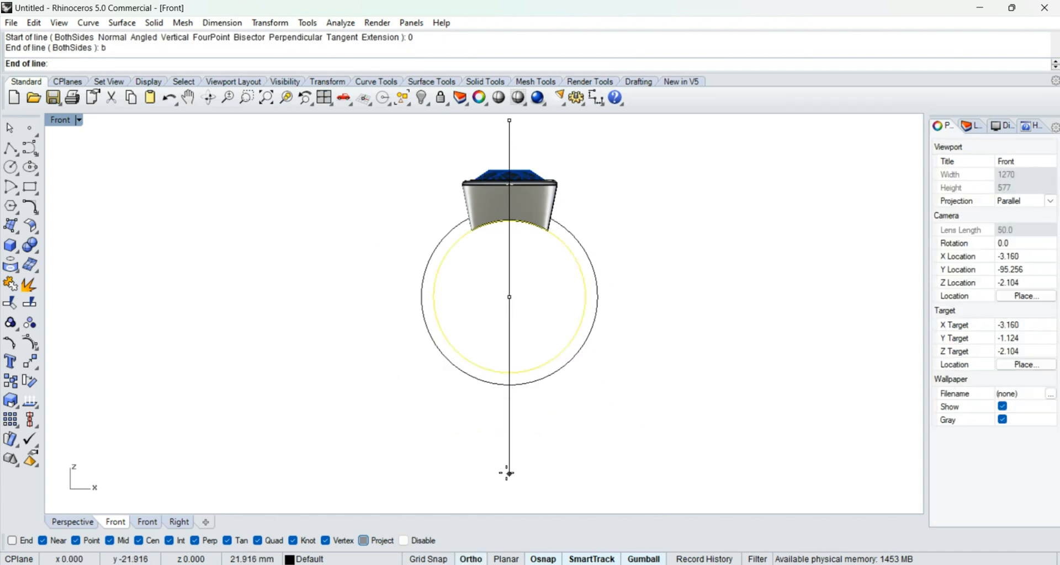
{"action": "left_click", "coordinate": [508, 473]}
Step: Scale the outer band circle slightly larger in 2D from its bottom quadrant, thickening the band toward the top
{"action": "left_click", "coordinate": [529, 388]}
{"action": "type", "text": "S"}
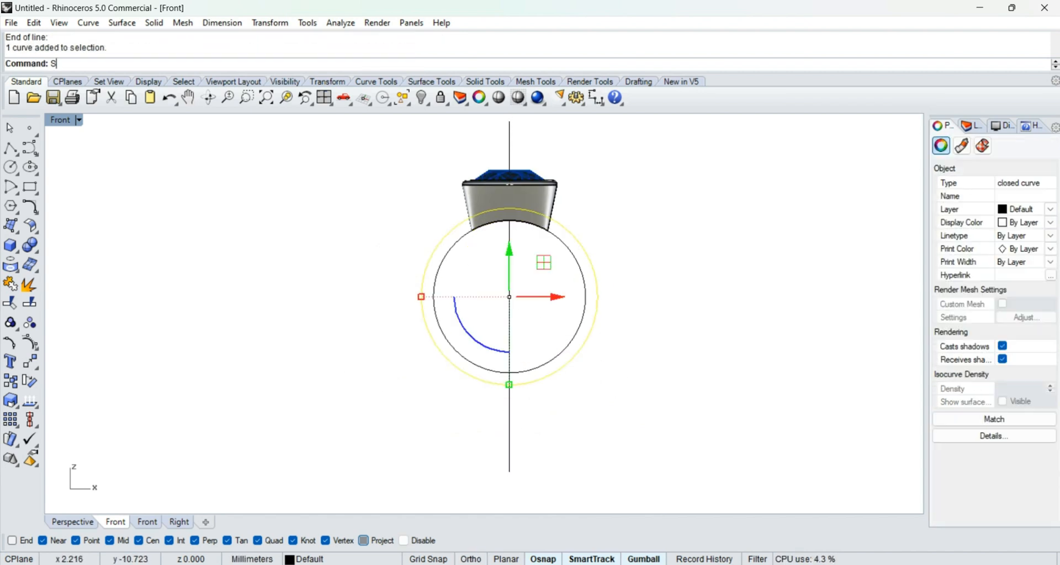
{"action": "type", "text": "CALE2"}
{"action": "key", "text": "Return"}
{"action": "scroll", "coordinate": [512, 396], "scroll_direction": "up", "scroll_amount": 4}
{"action": "left_click", "coordinate": [508, 380]}
{"action": "right_click_drag", "start_coordinate": [517, 288], "coordinate": [517, 421]}
{"action": "scroll", "coordinate": [519, 270], "scroll_direction": "up", "scroll_amount": 6}
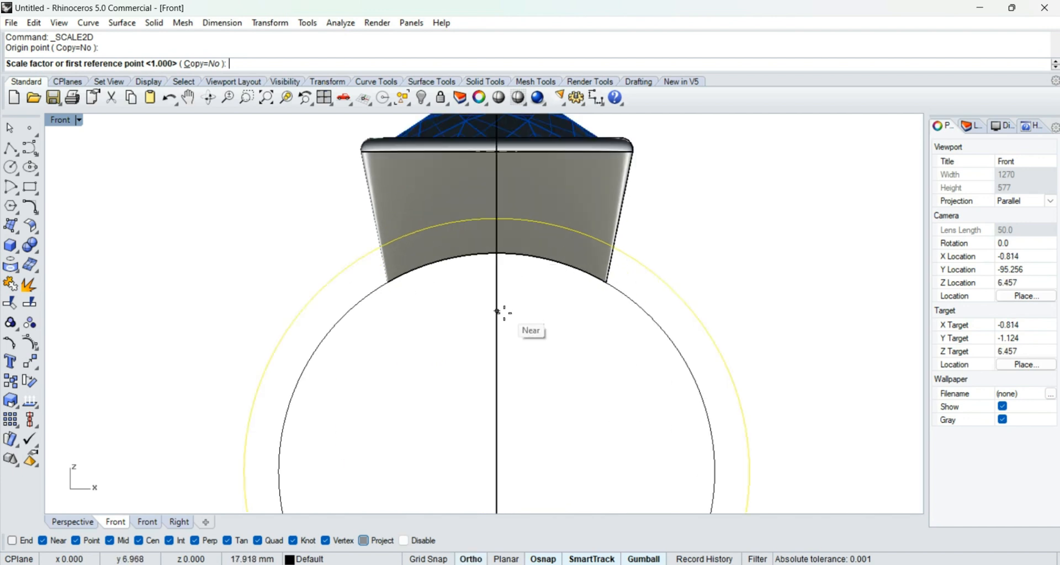
{"action": "left_click", "coordinate": [500, 310]}
{"action": "left_click", "coordinate": [503, 291]}
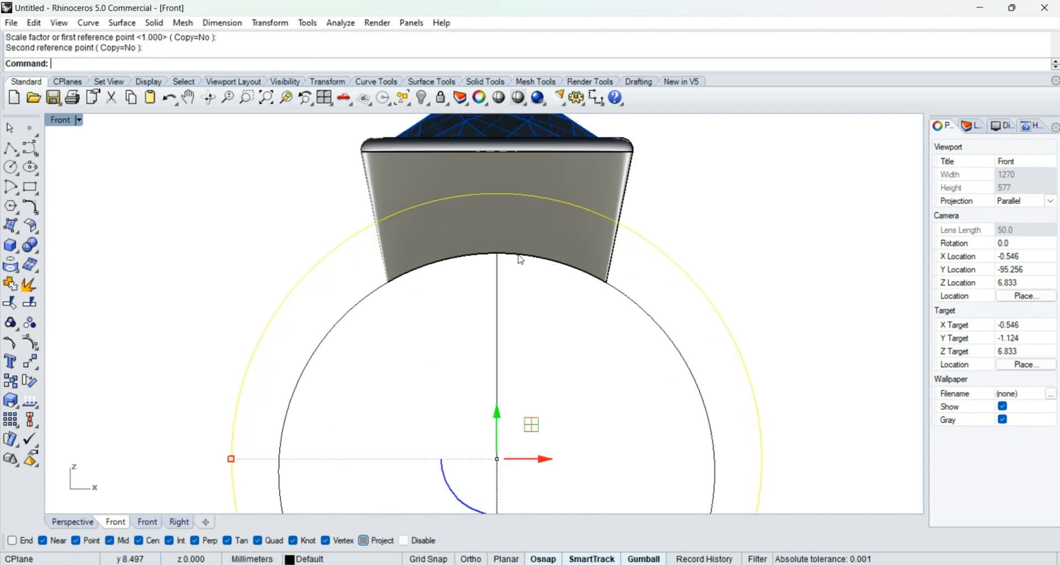
Step: Measure the vertical distance between the tops of the outer band circle and the finger circle
{"action": "left_click", "coordinate": [601, 102]}
{"action": "left_click", "coordinate": [634, 123]}
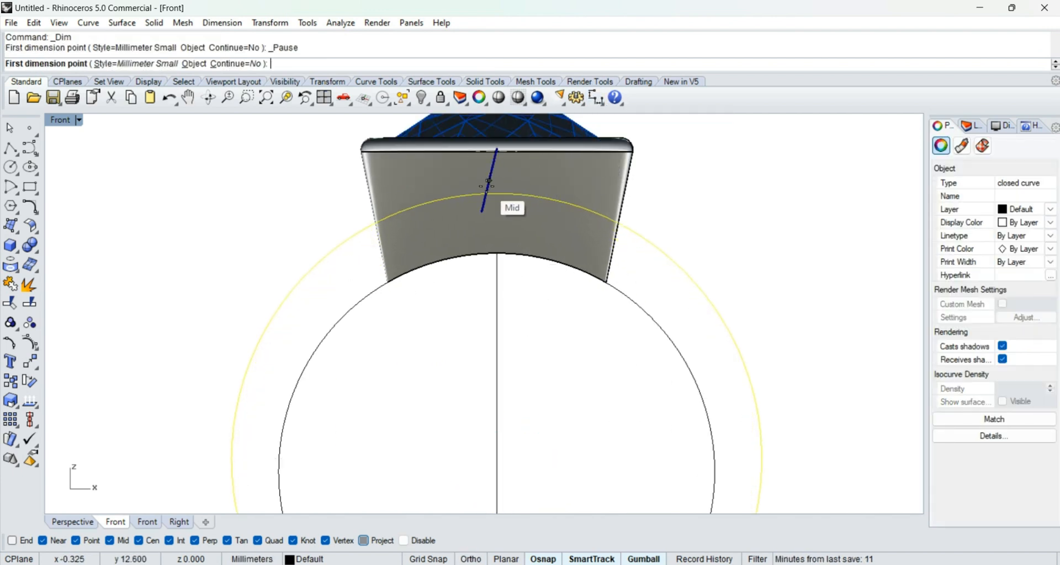
{"action": "left_click", "coordinate": [489, 185]}
{"action": "left_click", "coordinate": [497, 255]}
{"action": "scroll", "coordinate": [500, 287], "scroll_direction": "down", "scroll_amount": 2}
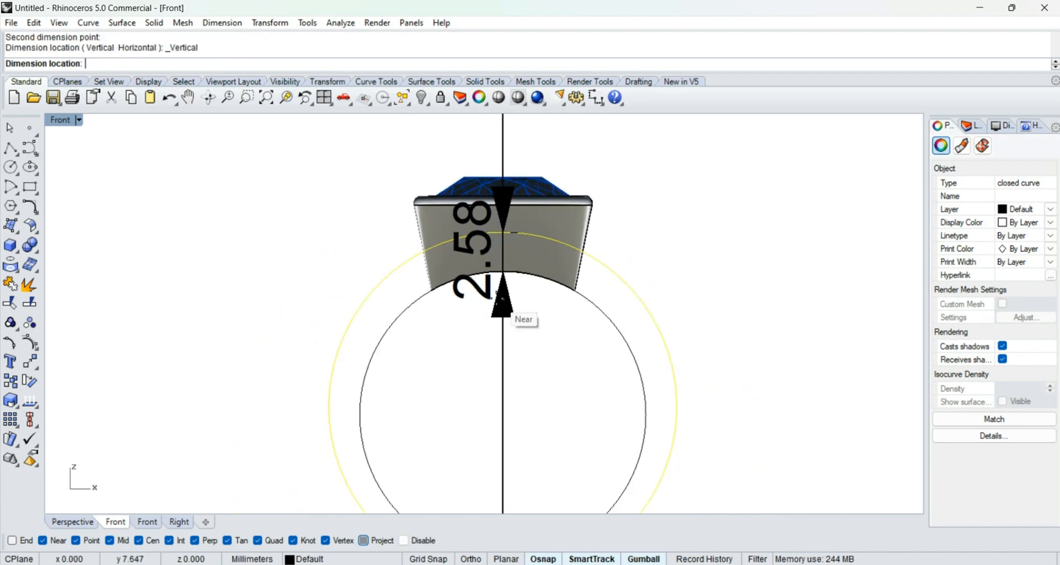
{"action": "key", "text": "Escape"}
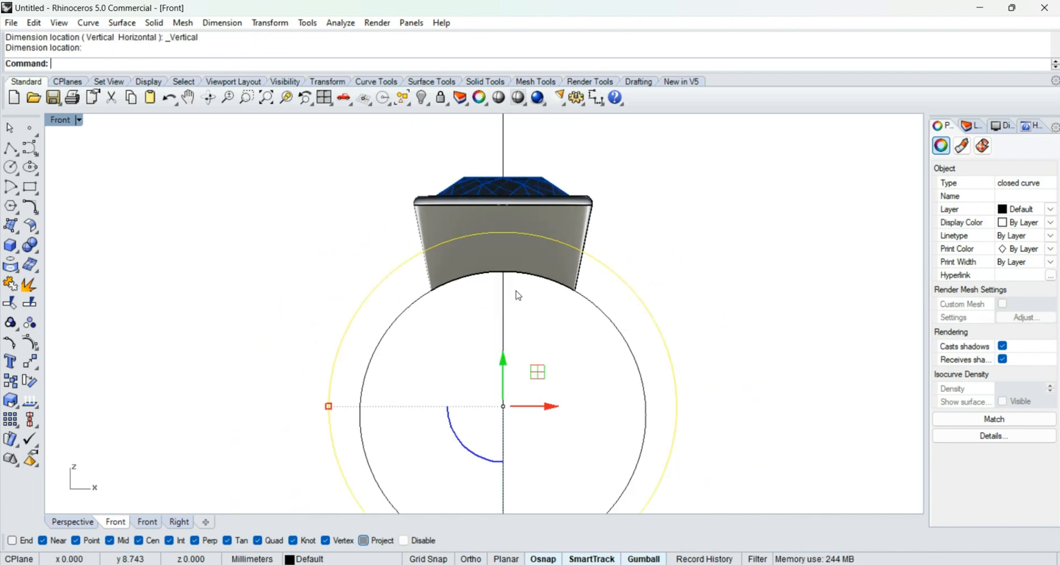
Step: Turn on the outer band circle's control points and move its top control point straight up about 2.84 mm
{"action": "left_click", "coordinate": [29, 344]}
{"action": "left_click_drag", "start_coordinate": [351, 212], "coordinate": [610, 268]}
{"action": "scroll", "coordinate": [630, 242], "scroll_direction": "up", "scroll_amount": 6}
{"action": "type", "text": "M"}
{"action": "key", "text": "Return"}
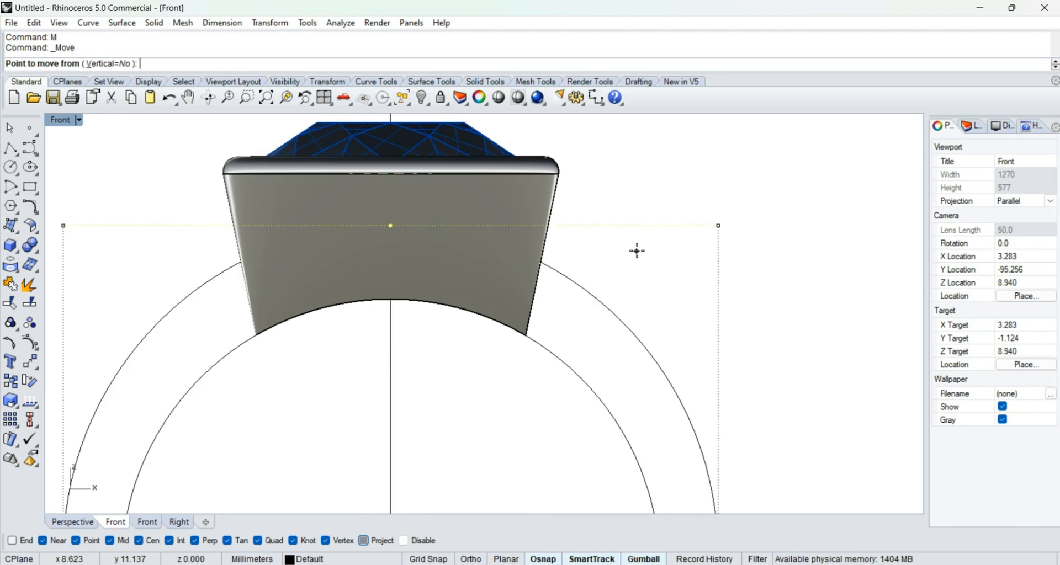
{"action": "left_click", "coordinate": [642, 257]}
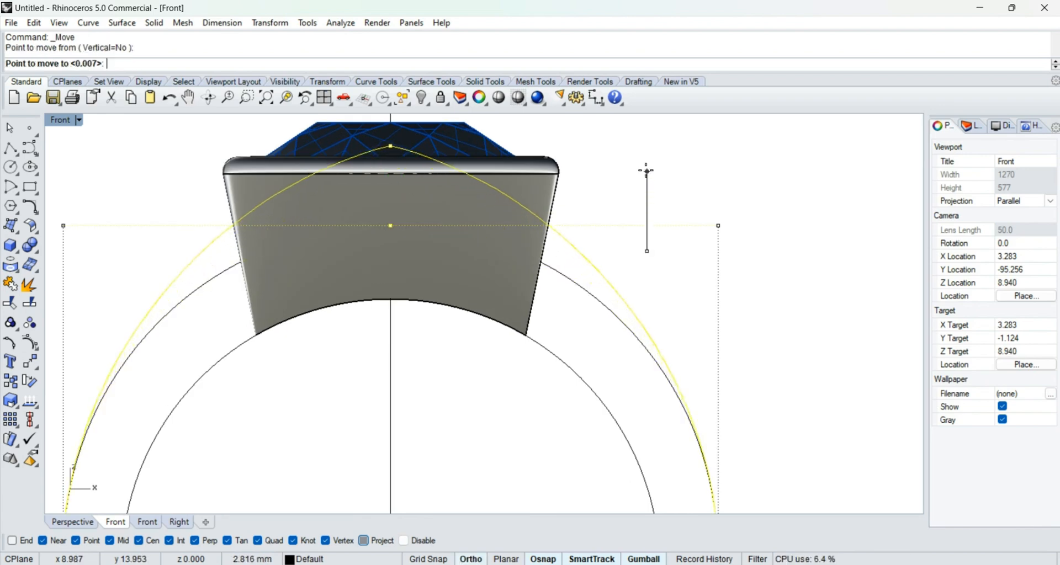
{"action": "left_click", "coordinate": [644, 190]}
{"action": "scroll", "coordinate": [636, 259], "scroll_direction": "down", "scroll_amount": 3}
{"action": "scroll", "coordinate": [637, 259], "scroll_direction": "down", "scroll_amount": 2}
Step: Move the outer band curve's top control point slightly further up and turn off the control points
{"action": "key", "text": "ctrl+F4"}
{"action": "right_click_drag", "start_coordinate": [632, 288], "coordinate": [591, 277]}
{"action": "scroll", "coordinate": [571, 289], "scroll_direction": "up", "scroll_amount": 6}
{"action": "scroll", "coordinate": [569, 246], "scroll_direction": "down", "scroll_amount": 3}
{"action": "key", "text": "ctrl+F2"}
{"action": "scroll", "coordinate": [395, 204], "scroll_direction": "up", "scroll_amount": 2}
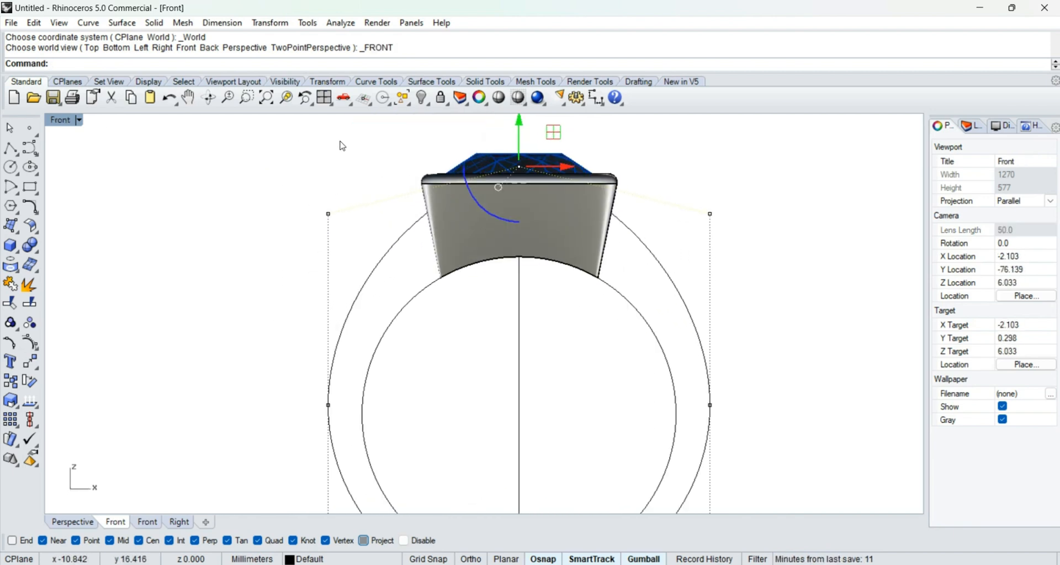
{"action": "right_click_drag", "start_coordinate": [340, 144], "coordinate": [352, 190]}
{"action": "left_click_drag", "start_coordinate": [381, 158], "coordinate": [609, 244]}
{"action": "key", "text": "Return"}
{"action": "scroll", "coordinate": [659, 242], "scroll_direction": "up", "scroll_amount": 3}
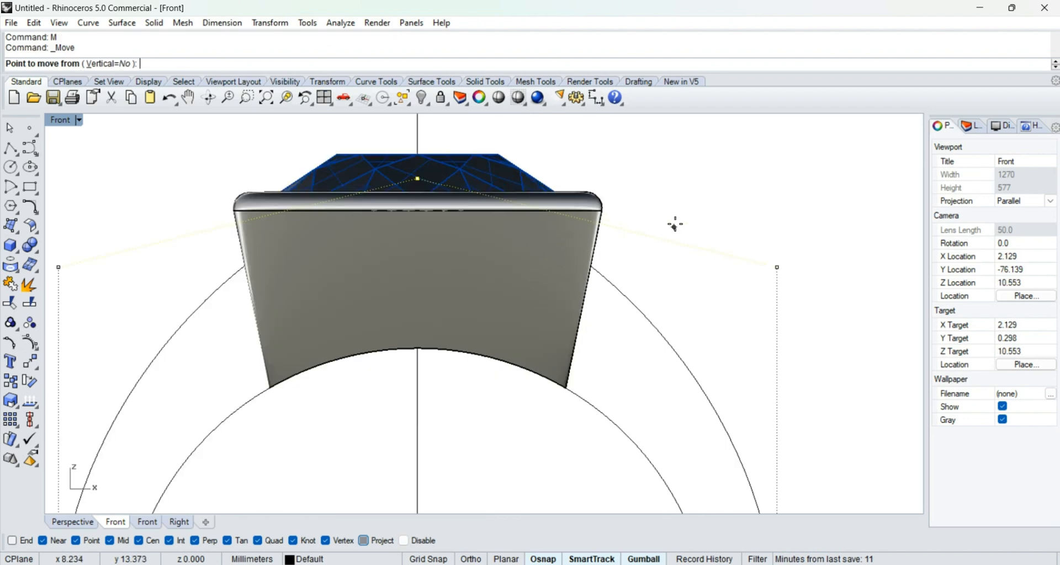
{"action": "left_click", "coordinate": [676, 220]}
{"action": "scroll", "coordinate": [619, 262], "scroll_direction": "down", "scroll_amount": 2}
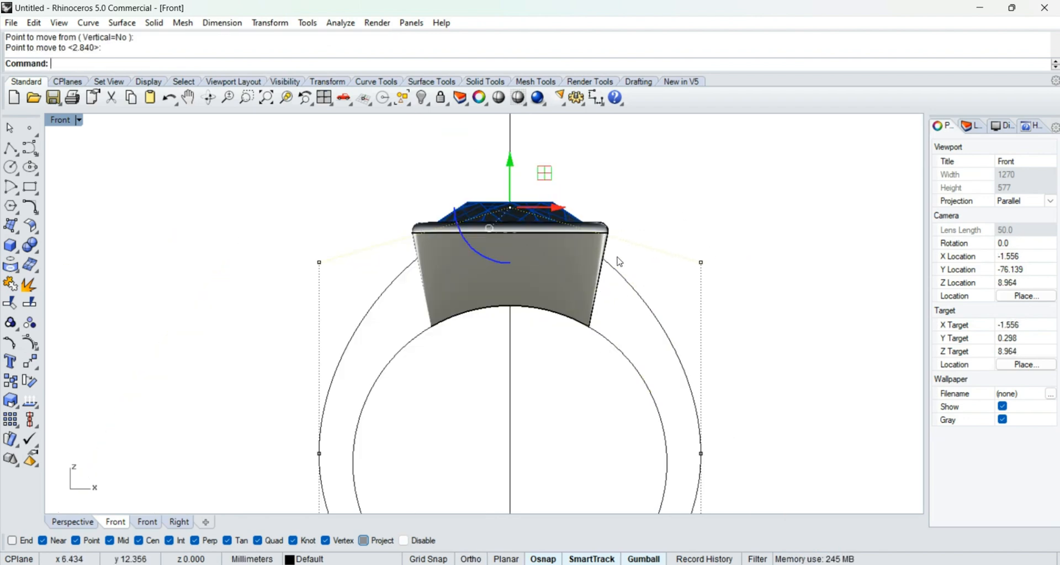
{"action": "key", "text": "Escape"}
{"action": "key", "text": "Escape"}
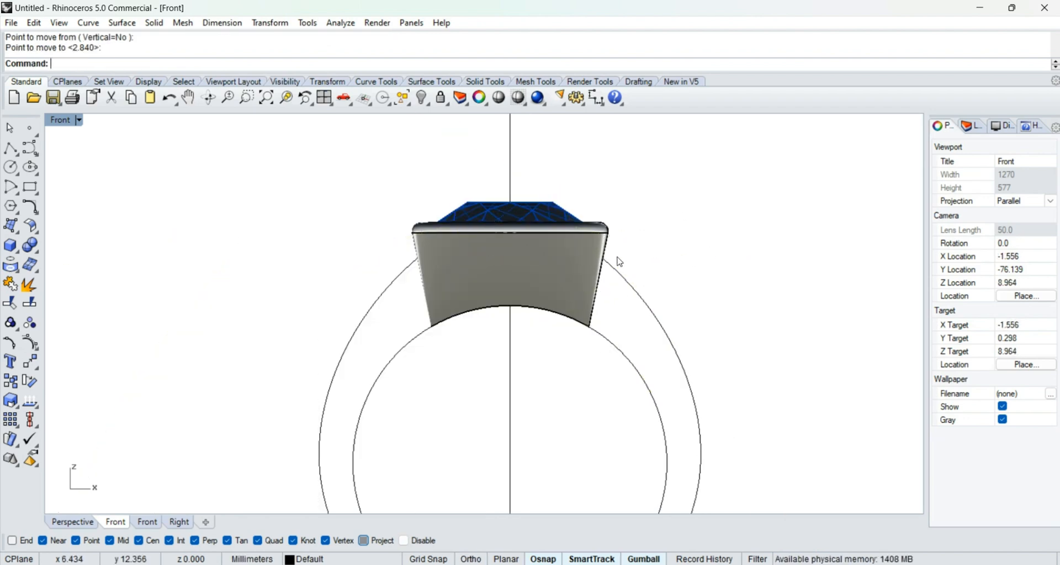
Step: Examine in the Perspective and Front views how the outer band curve meets the bezel below its rim
{"action": "scroll", "coordinate": [622, 270], "scroll_direction": "up", "scroll_amount": 5}
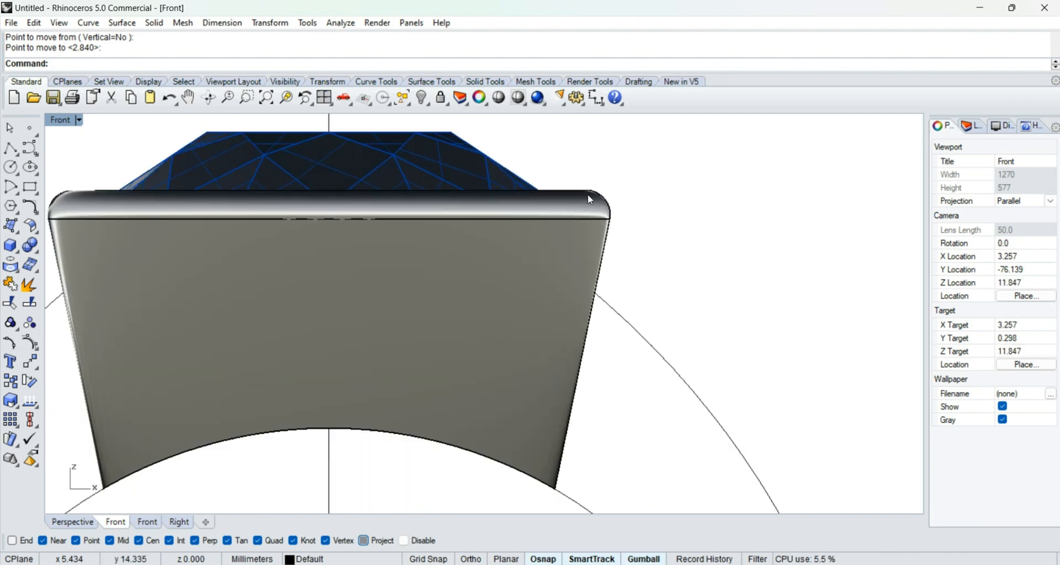
{"action": "scroll", "coordinate": [615, 232], "scroll_direction": "down", "scroll_amount": 2}
{"action": "type", "text": "p"}
{"action": "key", "text": "Return"}
{"action": "scroll", "coordinate": [476, 301], "scroll_direction": "up", "scroll_amount": 6}
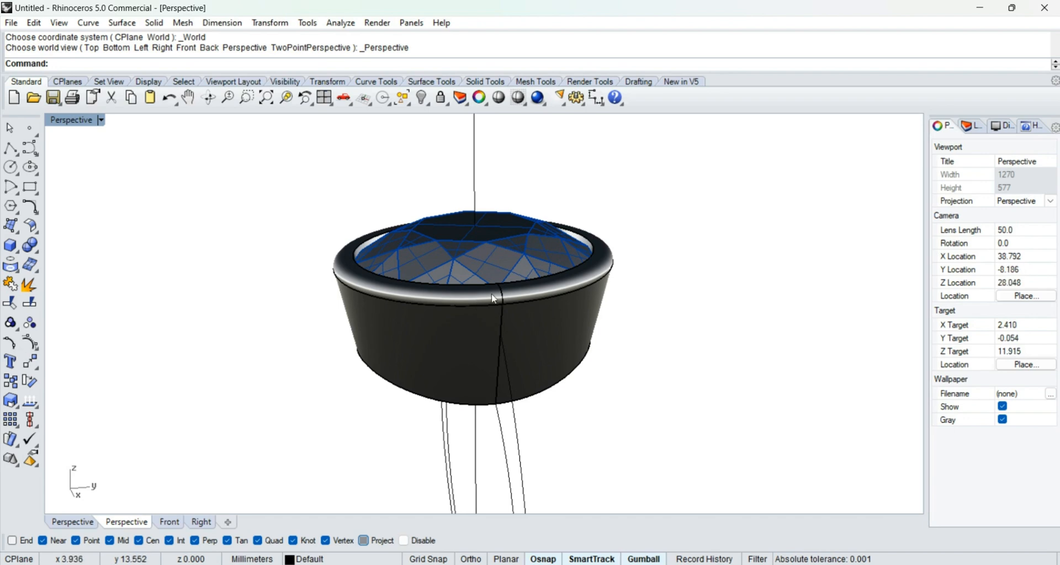
{"action": "right_click_drag", "start_coordinate": [492, 298], "coordinate": [544, 281]}
{"action": "scroll", "coordinate": [525, 277], "scroll_direction": "up", "scroll_amount": 4}
{"action": "type", "text": "f"}
{"action": "key", "text": "Return"}
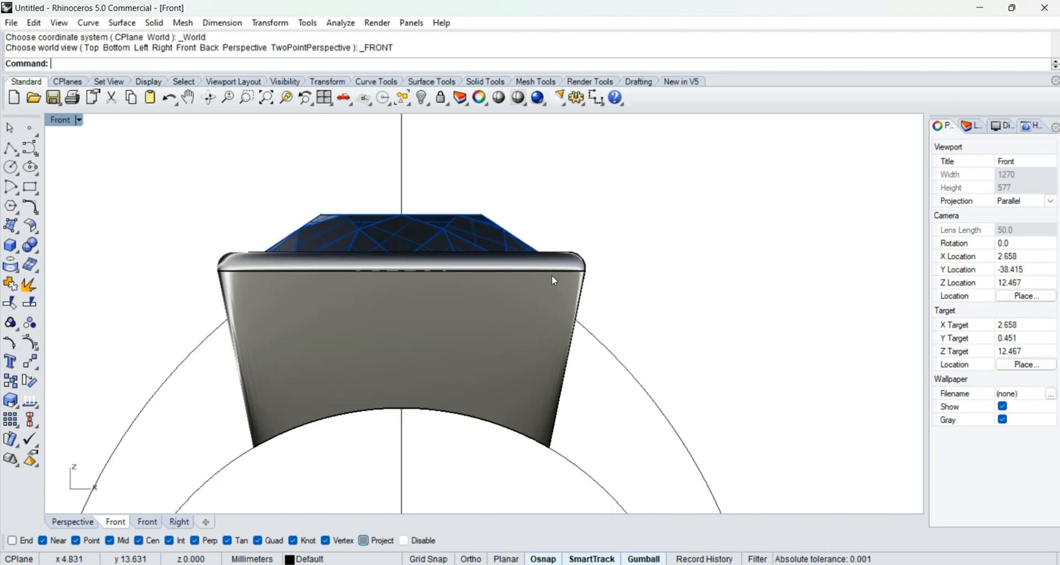
Step: Draw a long horizontal line to both sides from the end of the bezel rim's top edge in the Front view
{"action": "left_click", "coordinate": [605, 355]}
{"action": "scroll", "coordinate": [593, 339], "scroll_direction": "down", "scroll_amount": 3}
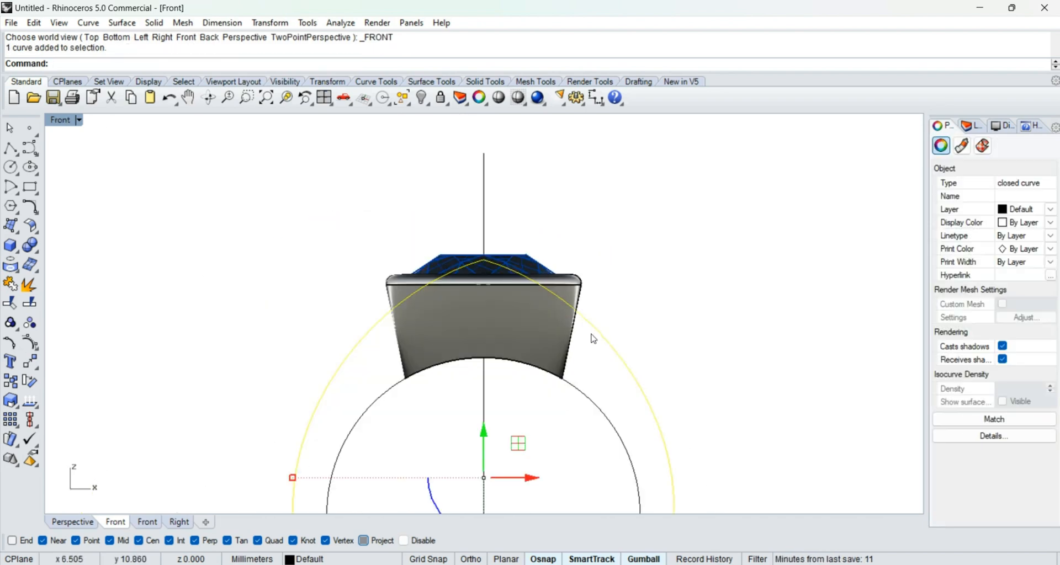
{"action": "type", "text": "l"}
{"action": "key", "text": "Return"}
{"action": "scroll", "coordinate": [558, 282], "scroll_direction": "up", "scroll_amount": 6}
{"action": "left_click", "coordinate": [584, 268]}
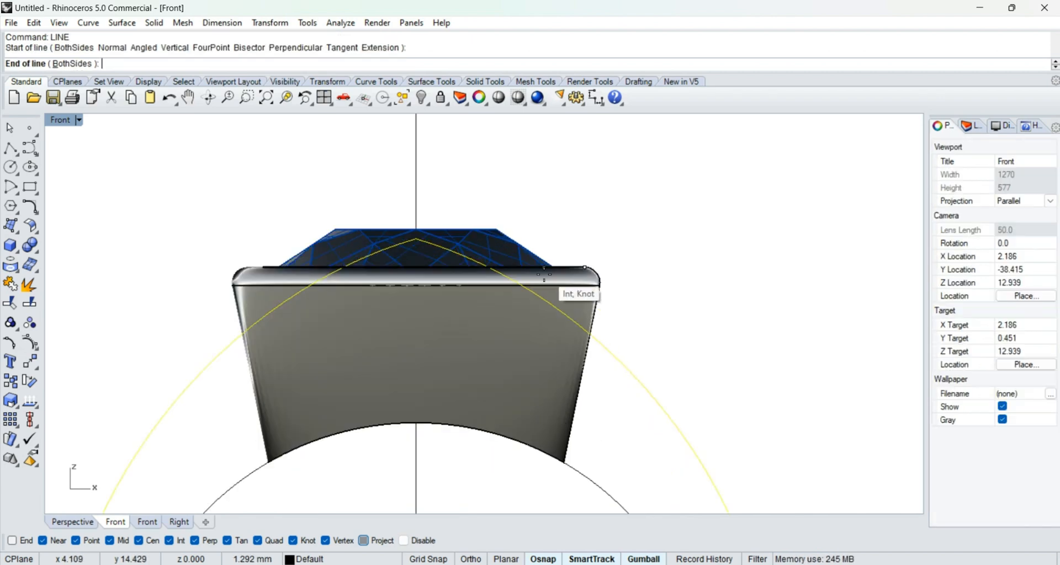
{"action": "scroll", "coordinate": [546, 276], "scroll_direction": "down", "scroll_amount": 8}
{"action": "type", "text": "b"}
{"action": "key", "text": "Return"}
{"action": "right_click_drag", "start_coordinate": [263, 274], "coordinate": [373, 261]}
{"action": "left_click", "coordinate": [213, 251], "text": "shift"}
{"action": "left_click_drag", "start_coordinate": [303, 355], "coordinate": [237, 195]}
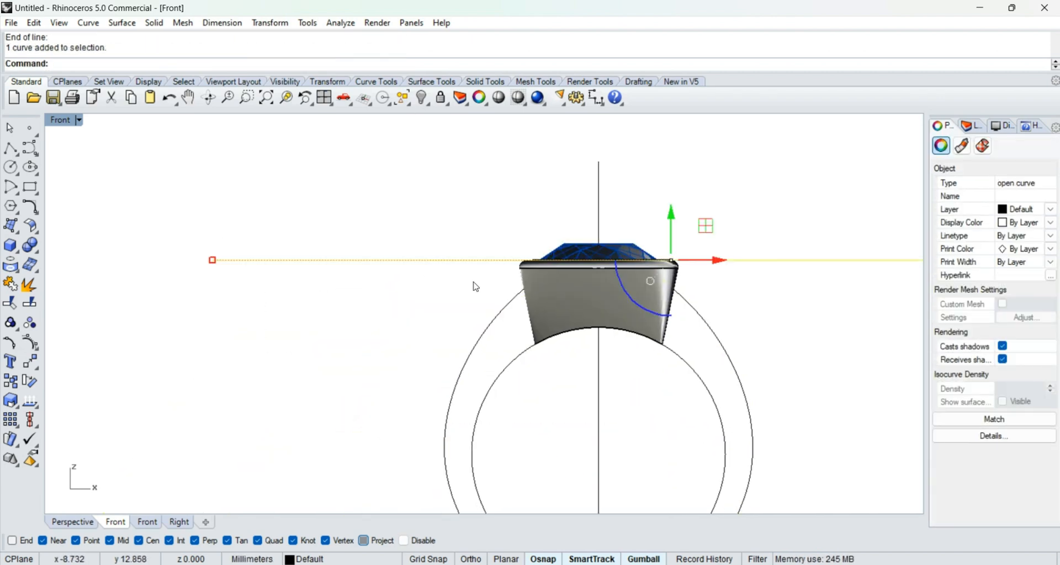
Step: Offset the horizontal line at the bezel's top edge downward by 2.2 mm
{"action": "scroll", "coordinate": [647, 273], "scroll_direction": "up", "scroll_amount": 8}
{"action": "scroll", "coordinate": [693, 273], "scroll_direction": "down", "scroll_amount": 1}
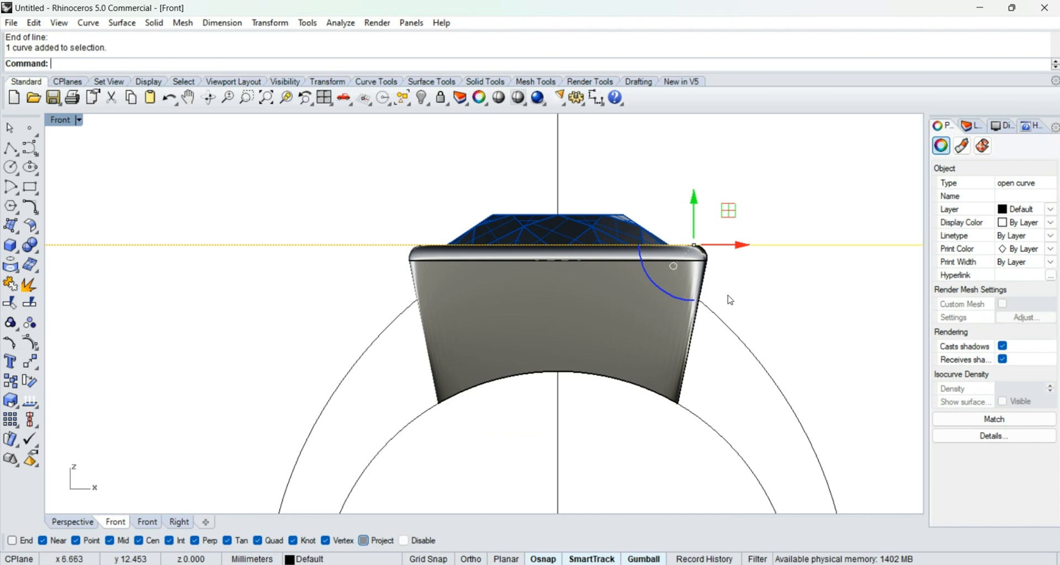
{"action": "right_click_drag", "start_coordinate": [730, 299], "coordinate": [613, 274]}
{"action": "type", "text": "o"}
{"action": "key", "text": "Return"}
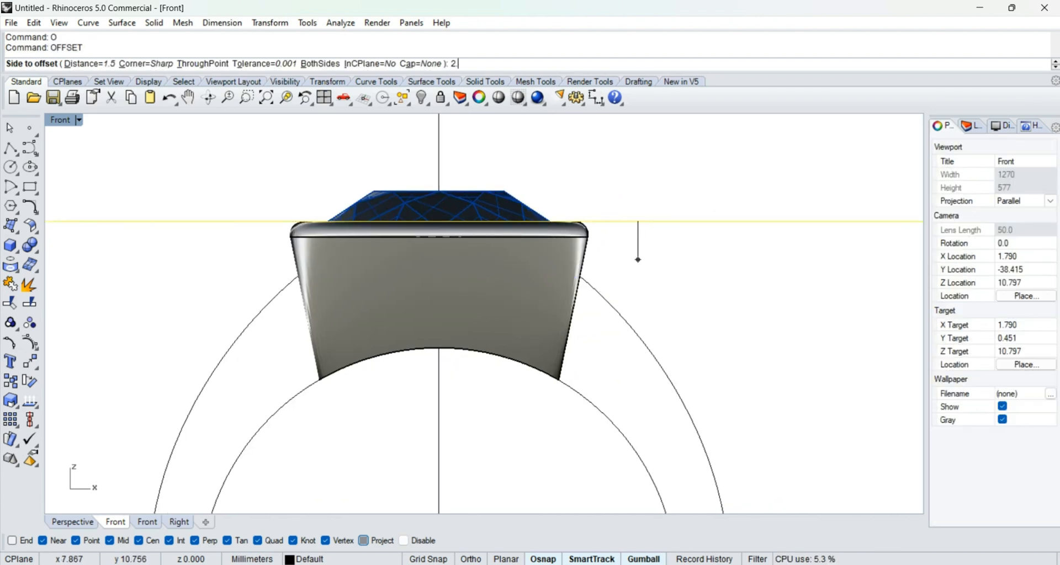
{"action": "key", "text": "Return"}
{"action": "left_click", "coordinate": [636, 314]}
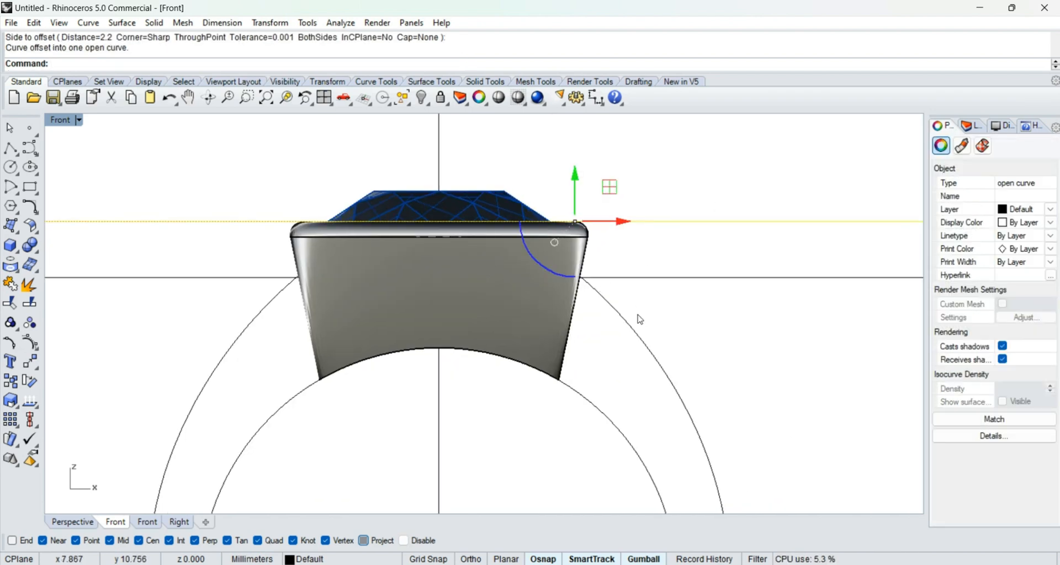
Step: Measure the vertical distance between the bezel-top line and its lower offset line
{"action": "scroll", "coordinate": [625, 246], "scroll_direction": "up", "scroll_amount": 2}
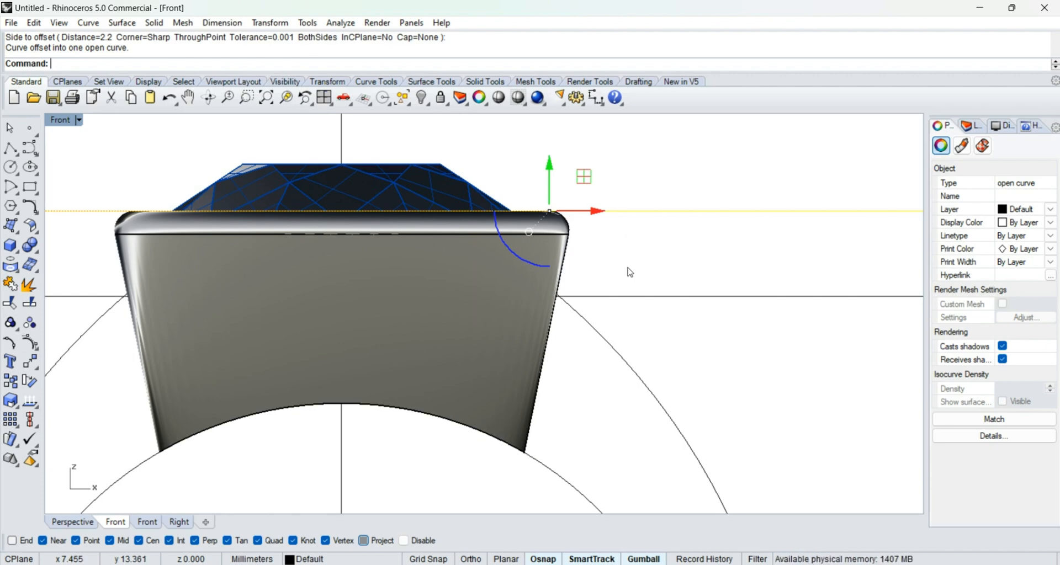
{"action": "scroll", "coordinate": [630, 272], "scroll_direction": "down", "scroll_amount": 2}
{"action": "left_click", "coordinate": [552, 282], "text": "shift"}
{"action": "middle_click", "coordinate": [579, 116]}
{"action": "left_click", "coordinate": [641, 125]}
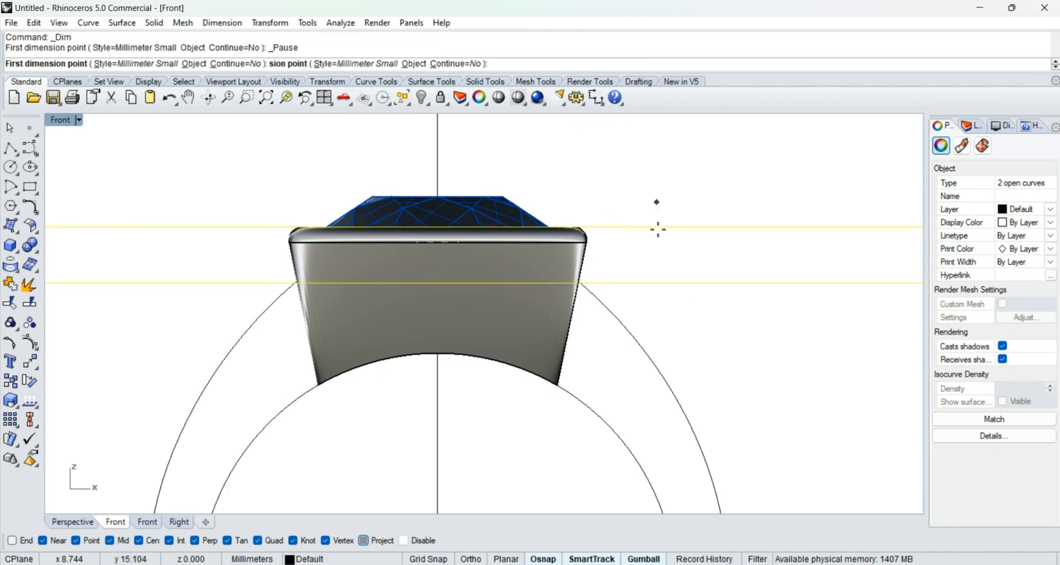
{"action": "left_click", "coordinate": [657, 227]}
{"action": "left_click", "coordinate": [658, 283]}
{"action": "scroll", "coordinate": [663, 288], "scroll_direction": "down", "scroll_amount": 2}
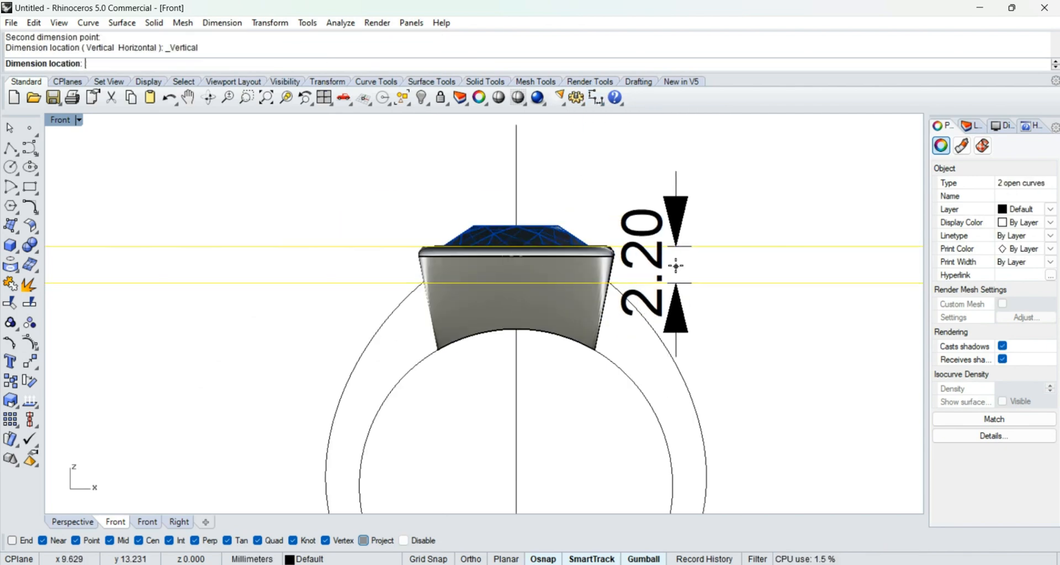
{"action": "key", "text": "Escape"}
Step: Offset the bezel-top line downward by 0.8 mm to mark the depth of the rim
{"action": "scroll", "coordinate": [676, 267], "scroll_direction": "up", "scroll_amount": 3}
{"action": "left_click", "coordinate": [669, 224]}
{"action": "type", "text": "O"}
{"action": "key", "text": "Return"}
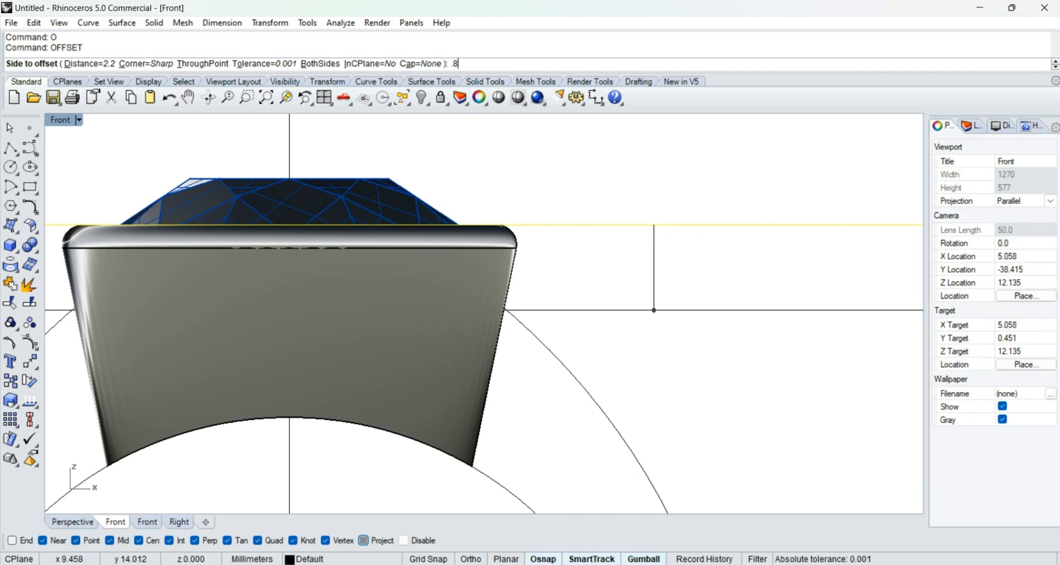
{"action": "type", "text": ".8"}
{"action": "key", "text": "Return"}
{"action": "left_click", "coordinate": [654, 241]}
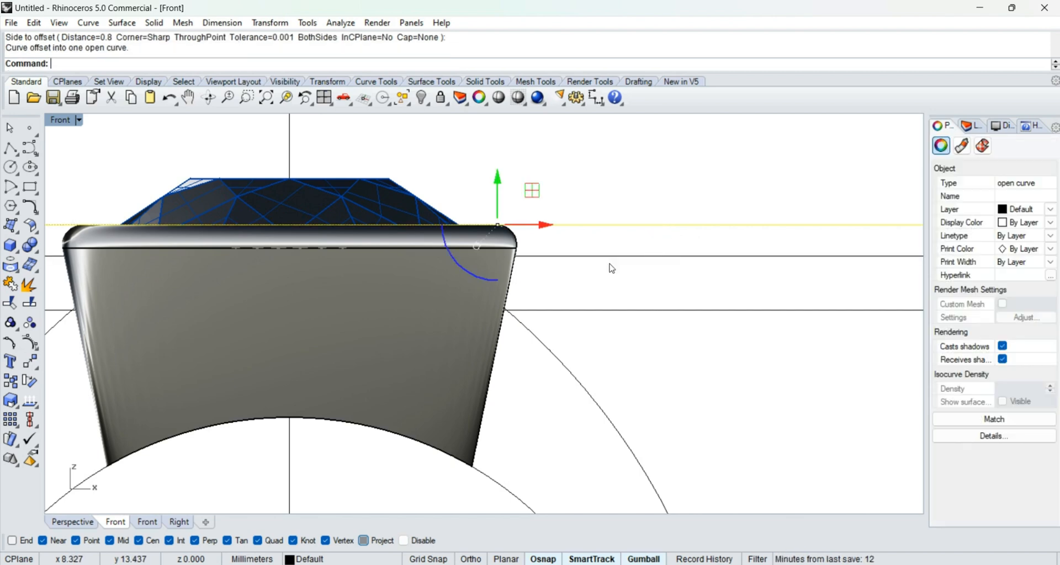
Step: Measure the vertical distance between the 0.8 mm offset line and the 2.2 mm offset line
{"action": "scroll", "coordinate": [601, 260], "scroll_direction": "up", "scroll_amount": 3}
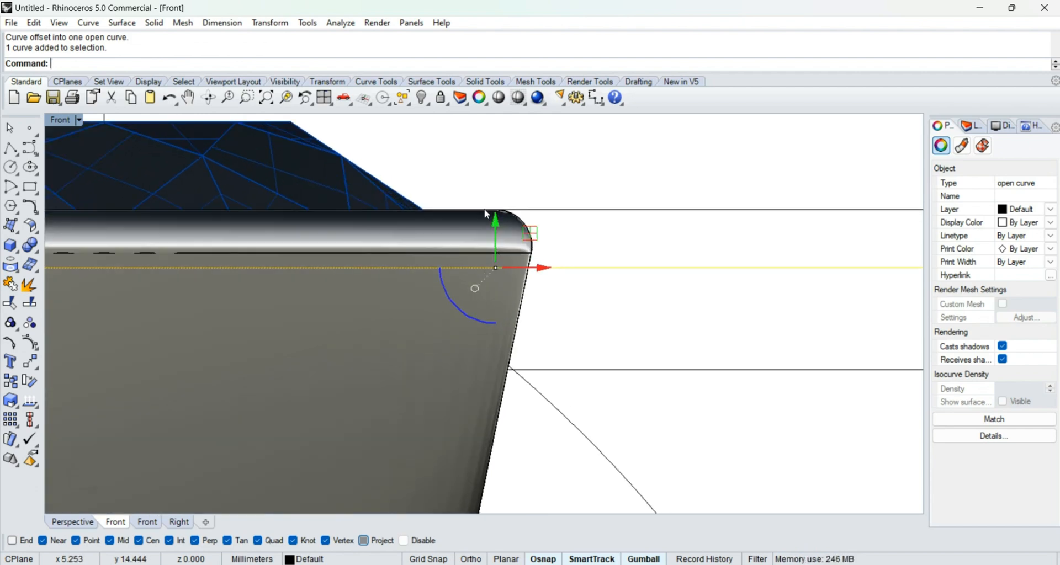
{"action": "scroll", "coordinate": [499, 270], "scroll_direction": "up", "scroll_amount": 3}
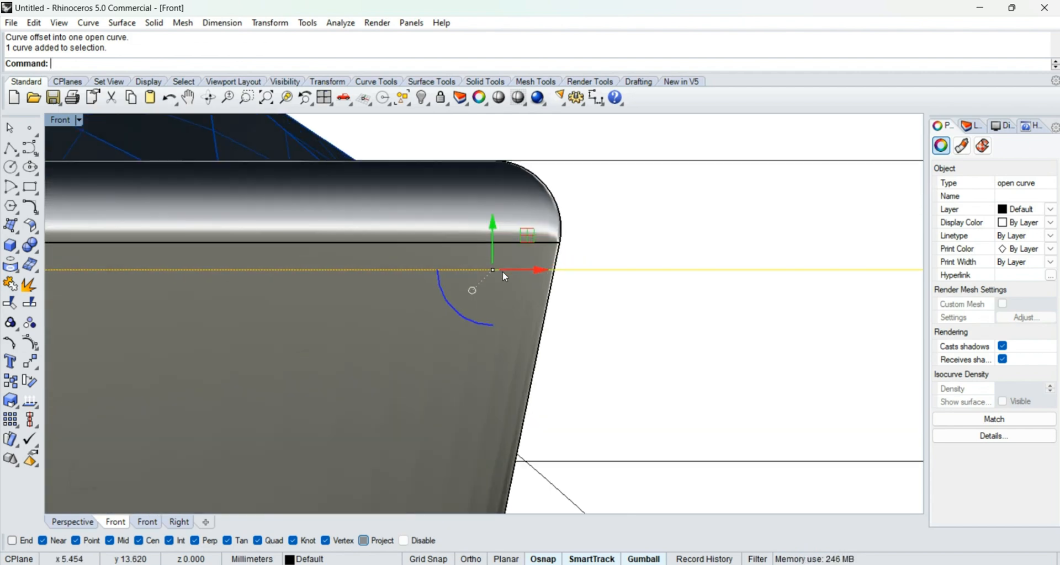
{"action": "scroll", "coordinate": [506, 272], "scroll_direction": "down", "scroll_amount": 3}
{"action": "left_click", "coordinate": [596, 97]}
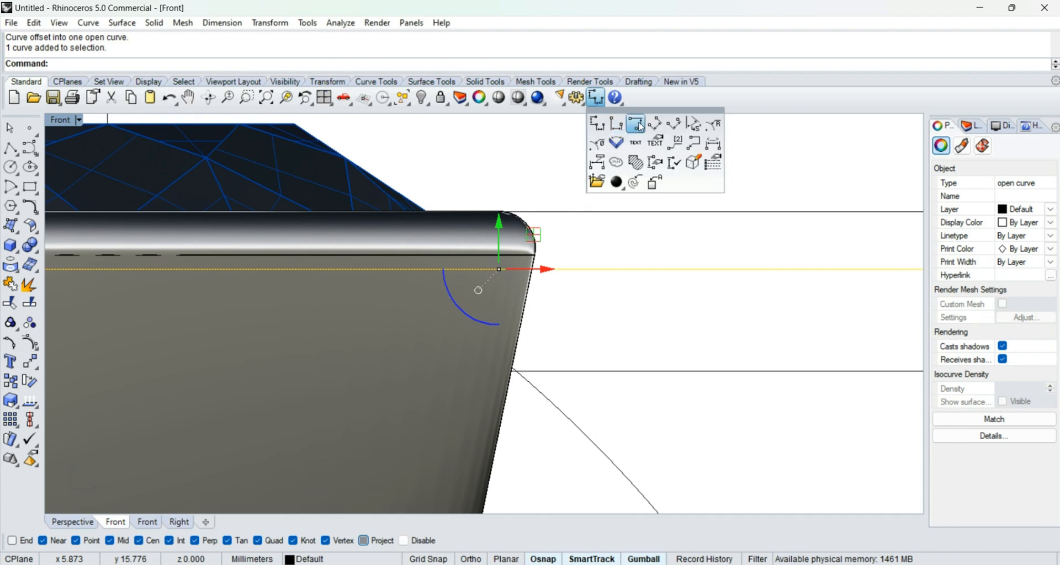
{"action": "left_click", "coordinate": [626, 123]}
{"action": "left_click", "coordinate": [665, 269]}
{"action": "left_click", "coordinate": [668, 364]}
{"action": "scroll", "coordinate": [610, 333], "scroll_direction": "down", "scroll_amount": 5}
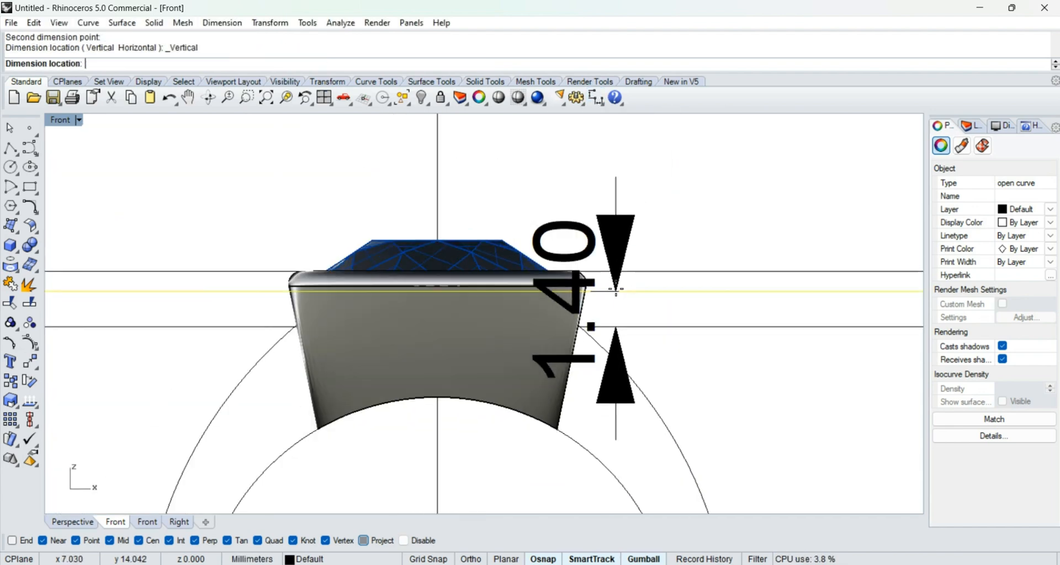
{"action": "key", "text": "Escape"}
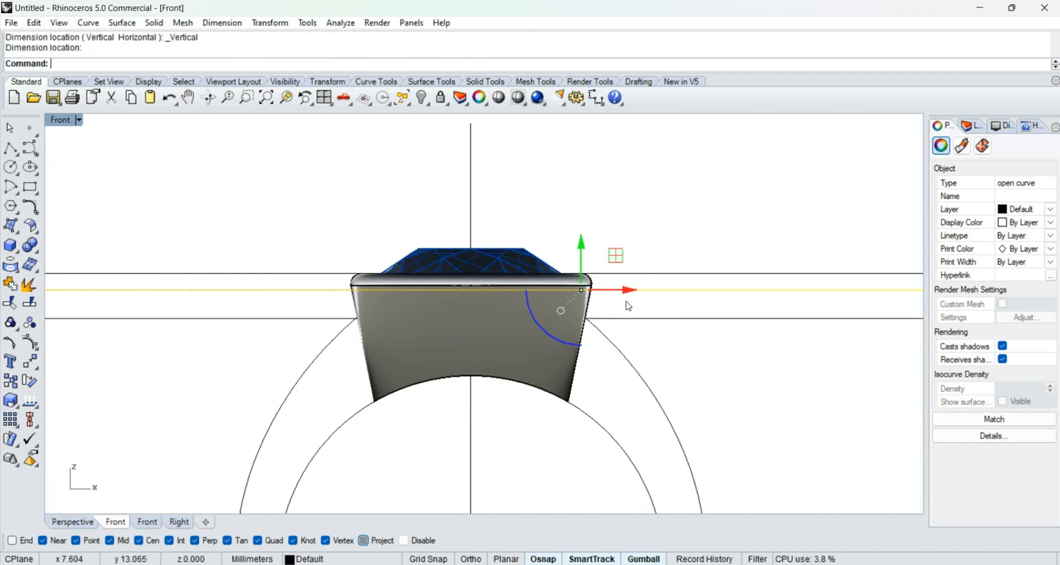
Step: Delete the bezel-top line and its 0.8 mm offset, keeping the 2.2 mm line, and display the ring in the Perspective view
{"action": "scroll", "coordinate": [627, 301], "scroll_direction": "up", "scroll_amount": 6}
{"action": "left_click_drag", "start_coordinate": [686, 311], "coordinate": [621, 214]}
{"action": "scroll", "coordinate": [622, 215], "scroll_direction": "down", "scroll_amount": 8}
{"action": "type", "text": "D"}
{"action": "key", "text": "Return"}
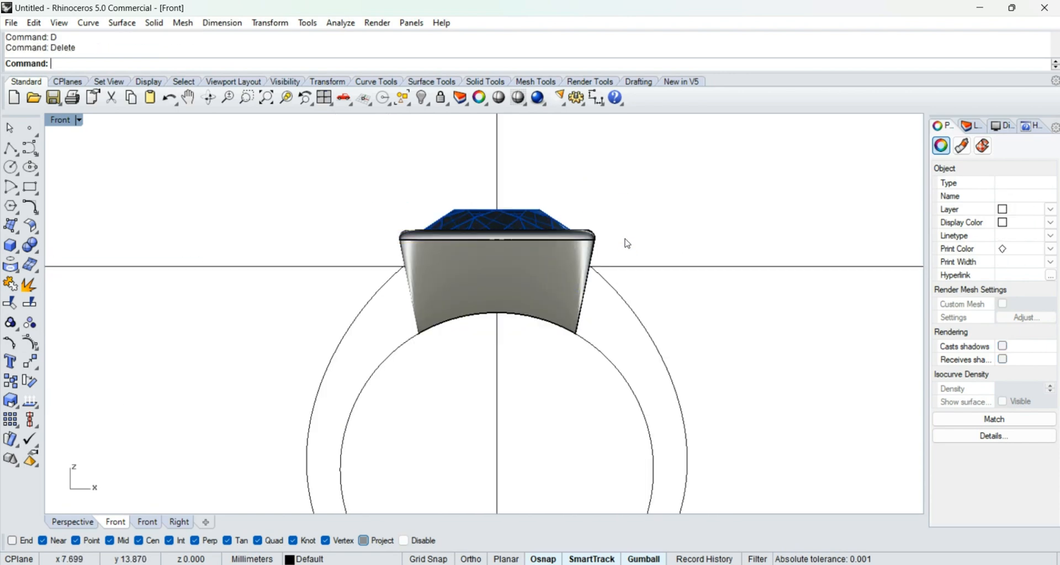
{"action": "scroll", "coordinate": [626, 241], "scroll_direction": "down", "scroll_amount": 3}
{"action": "right_click_drag", "start_coordinate": [663, 288], "coordinate": [486, 279]}
{"action": "scroll", "coordinate": [594, 293], "scroll_direction": "up", "scroll_amount": 4}
{"action": "type", "text": "P"}
{"action": "key", "text": "Return"}
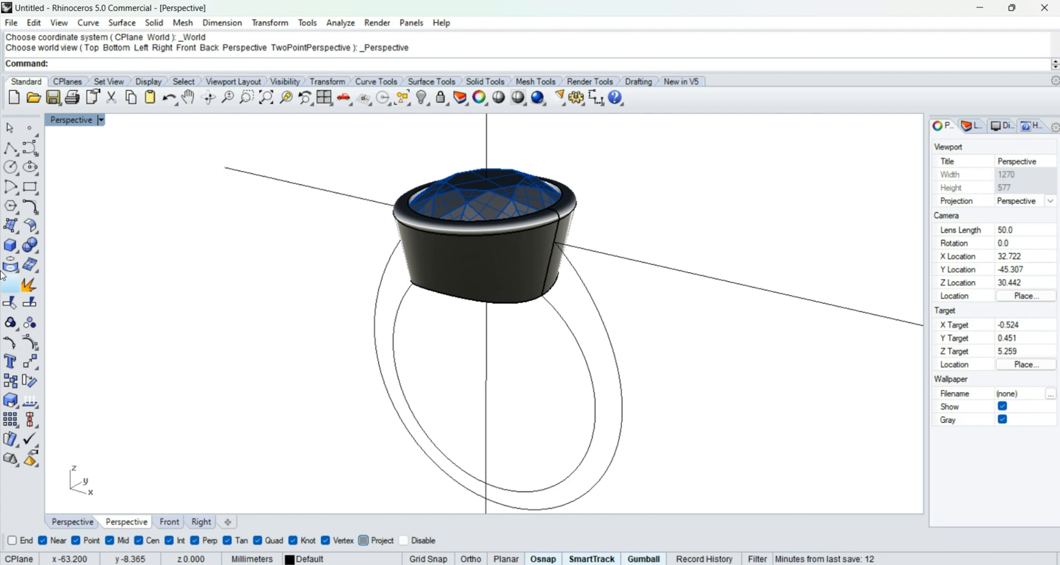
Step: Extract the bezel's outer side surface to copy it to the clipboard, and undo the extraction
{"action": "left_click", "coordinate": [32, 247]}
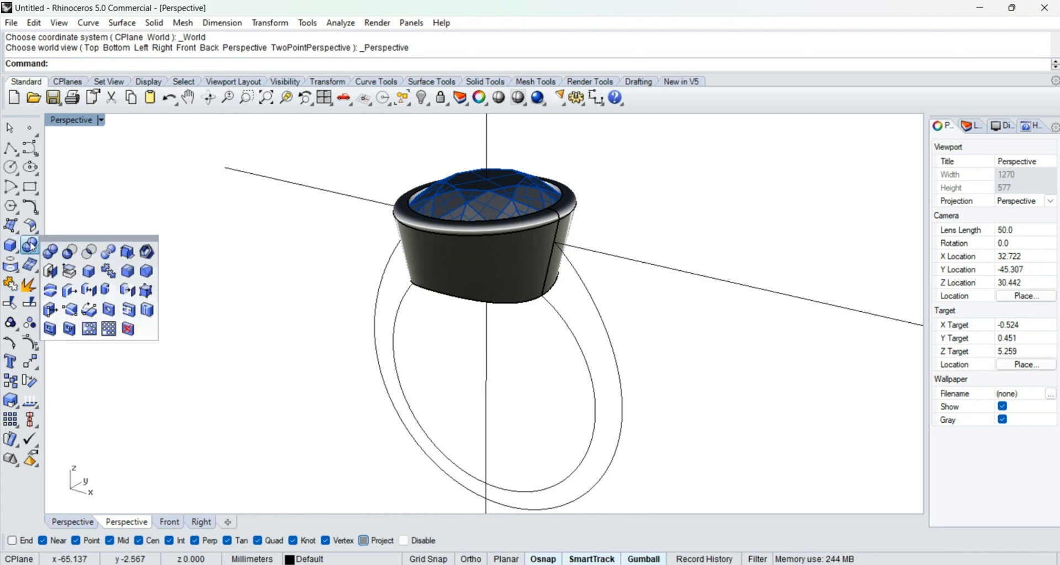
{"action": "left_click", "coordinate": [69, 272]}
{"action": "scroll", "coordinate": [497, 269], "scroll_direction": "up", "scroll_amount": 2}
{"action": "key", "text": "Return"}
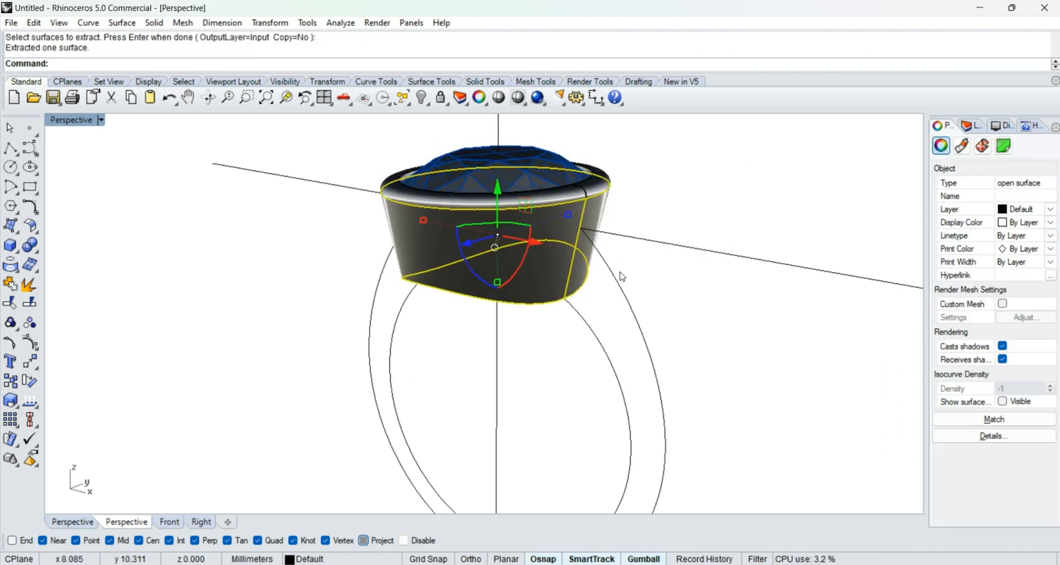
{"action": "key", "text": "ctrl+c"}
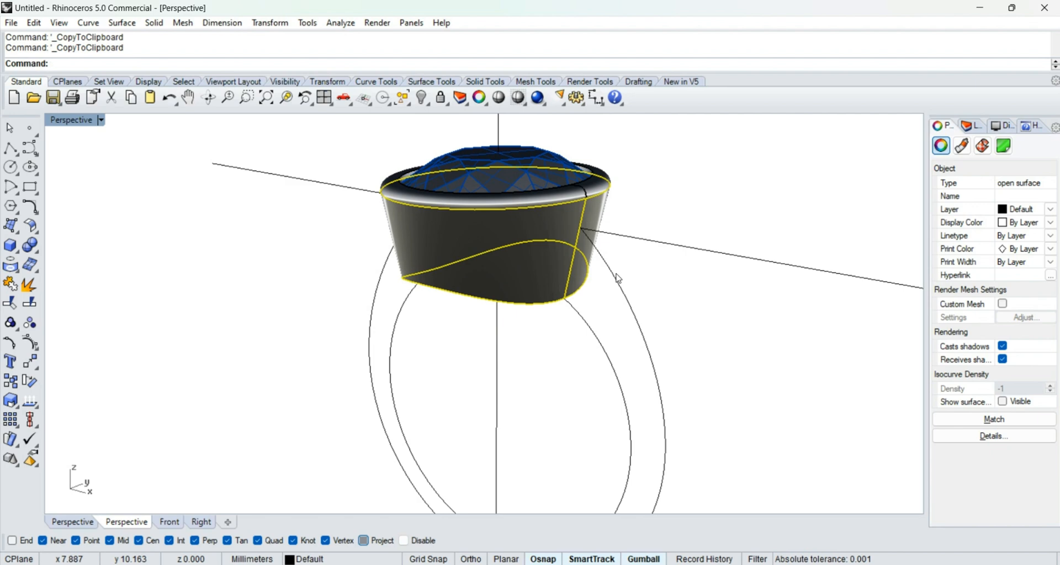
{"action": "key", "text": "ctrl+z"}
Step: Lock the bezel and the oval gem, and paste the copied side surface in place
{"action": "left_click", "coordinate": [559, 249]}
{"action": "type", "text": "LL"}
{"action": "key", "text": "Return"}
{"action": "left_click", "coordinate": [523, 184]}
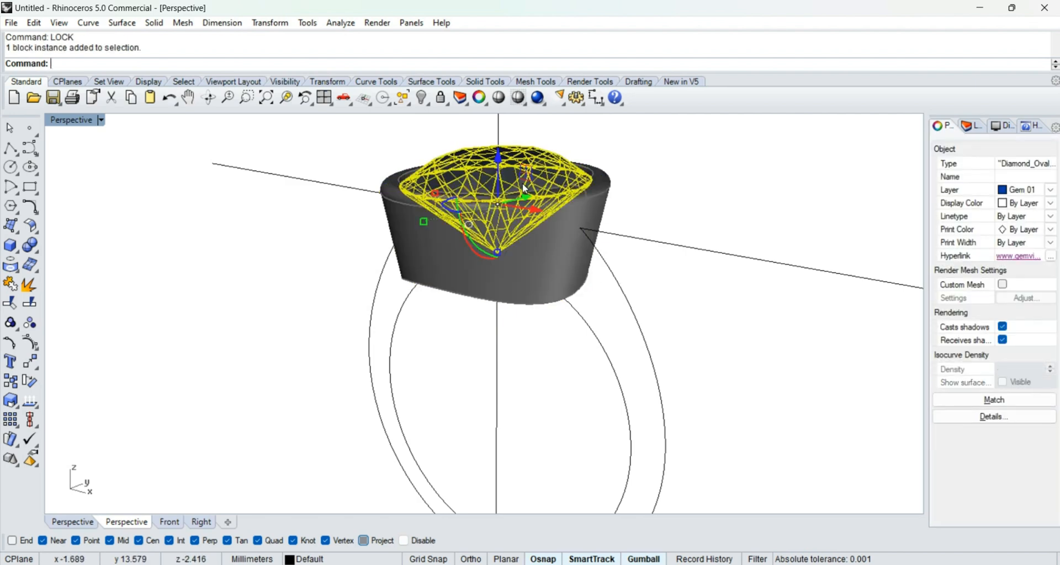
{"action": "type", "text": "LL"}
{"action": "key", "text": "Return"}
{"action": "key", "text": "ctrl+v"}
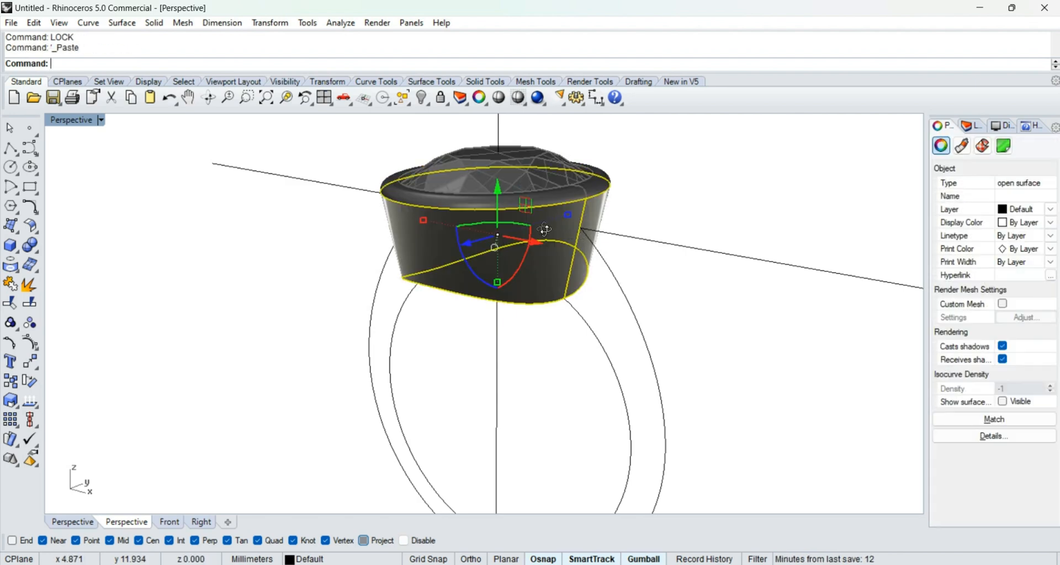
Step: Try to project the 2.2 mm offset line onto the pasted bezel side surface from the Front view
{"action": "right_click_drag", "start_coordinate": [524, 184], "coordinate": [606, 216]}
{"action": "left_click", "coordinate": [596, 200]}
{"action": "scroll", "coordinate": [596, 199], "scroll_direction": "down", "scroll_amount": 6}
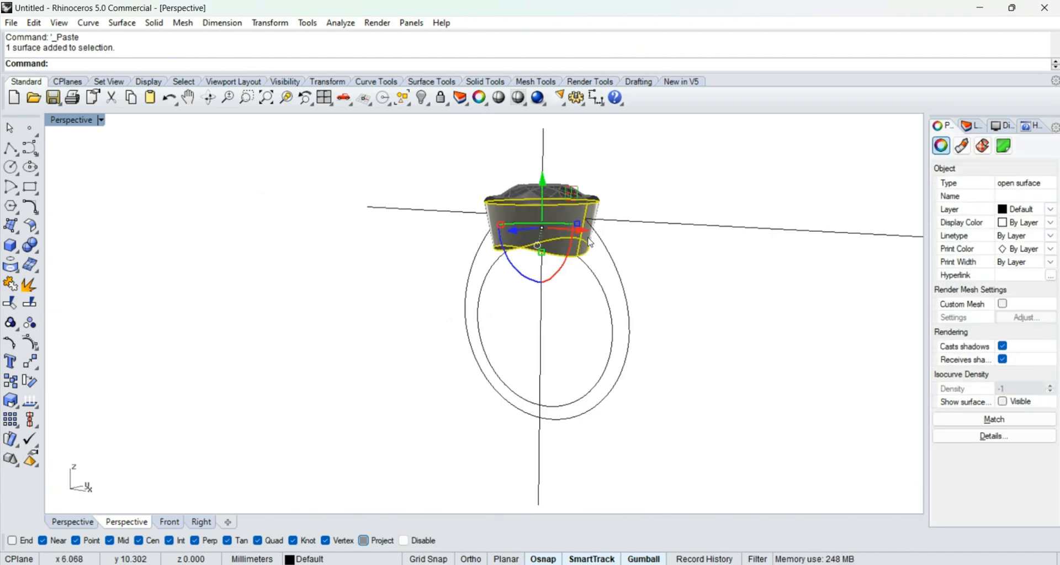
{"action": "key", "text": "ctrl+F2"}
{"action": "scroll", "coordinate": [602, 228], "scroll_direction": "up", "scroll_amount": 4}
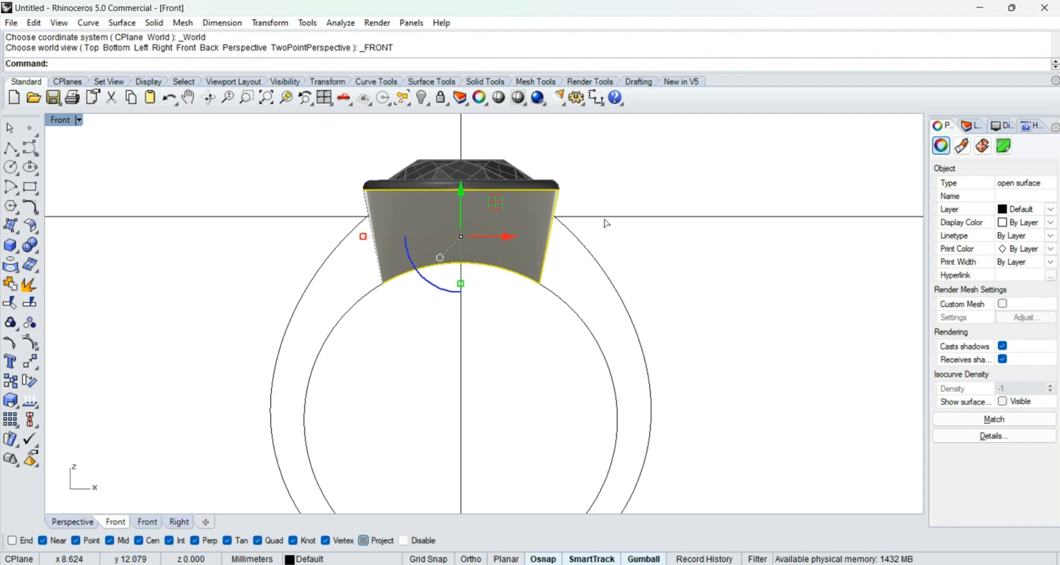
{"action": "left_click", "coordinate": [606, 217], "text": "shift"}
{"action": "right_click_drag", "start_coordinate": [607, 236], "coordinate": [620, 263]}
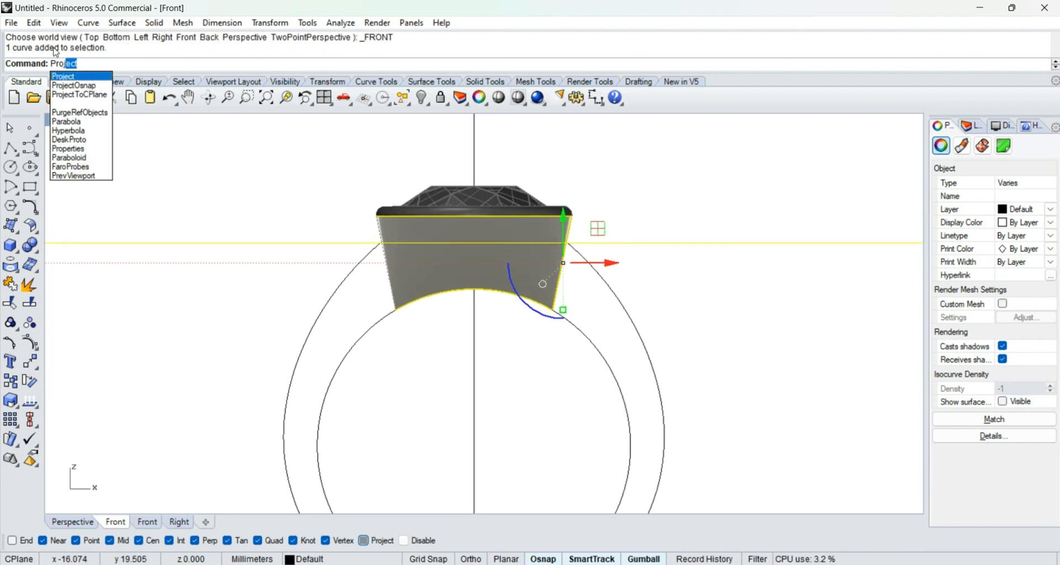
{"action": "left_click", "coordinate": [75, 77]}
{"action": "right_click_drag", "start_coordinate": [583, 285], "coordinate": [574, 303]}
{"action": "type", "text": "p"}
{"action": "key", "text": "Return"}
{"action": "scroll", "coordinate": [497, 303], "scroll_direction": "up", "scroll_amount": 7}
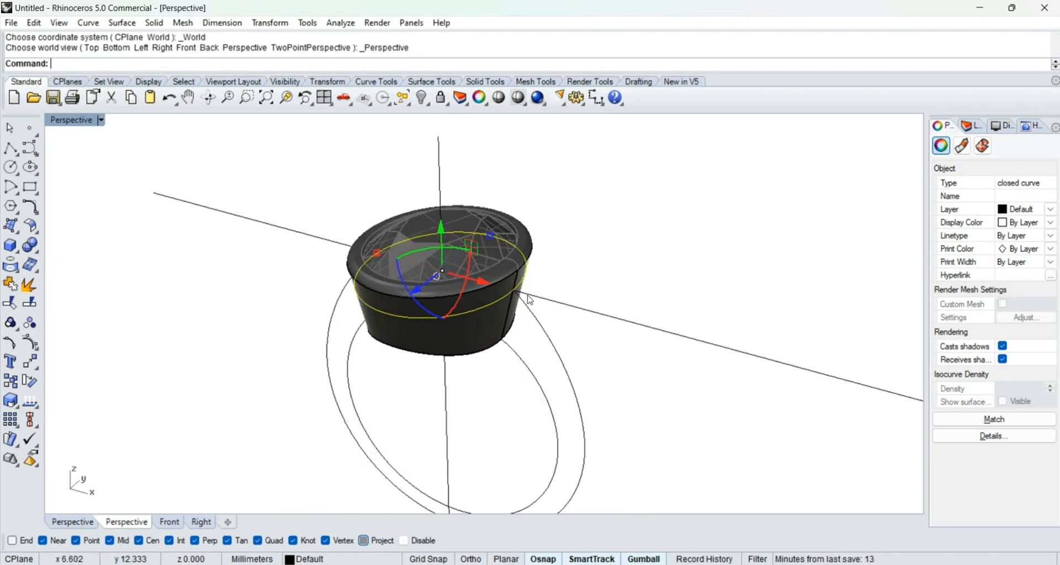
Step: Inspect the projected curve around the bezel and undo the projection
{"action": "key", "text": "Escape"}
{"action": "right_click_drag", "start_coordinate": [458, 274], "coordinate": [612, 280]}
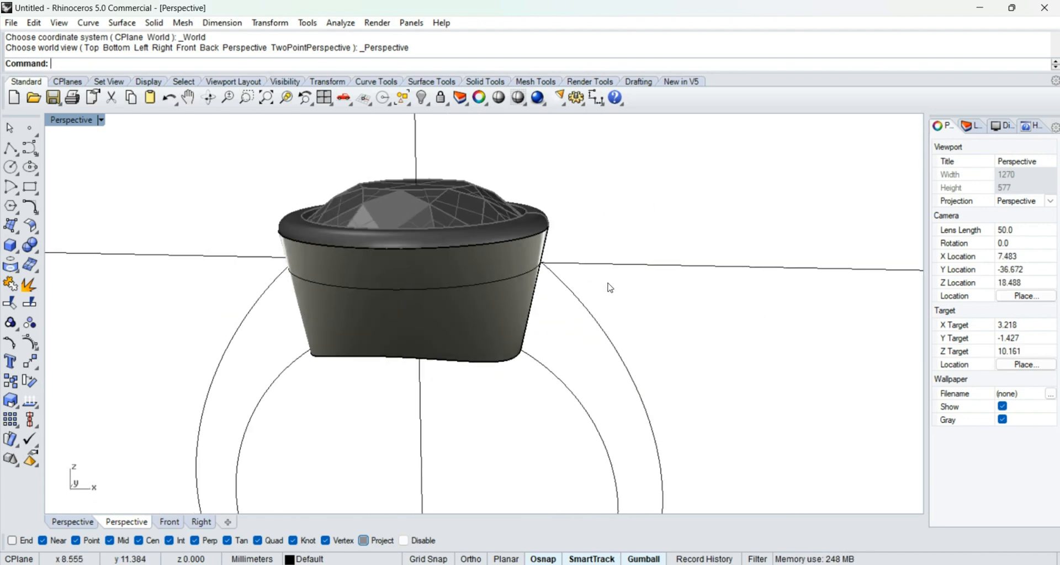
{"action": "key", "text": "ctrl+z"}
Step: Project the horizontal 2.2 mm offset line onto the pasted bezel side surface in the Front view
{"action": "left_click_drag", "start_coordinate": [622, 230], "coordinate": [619, 265]}
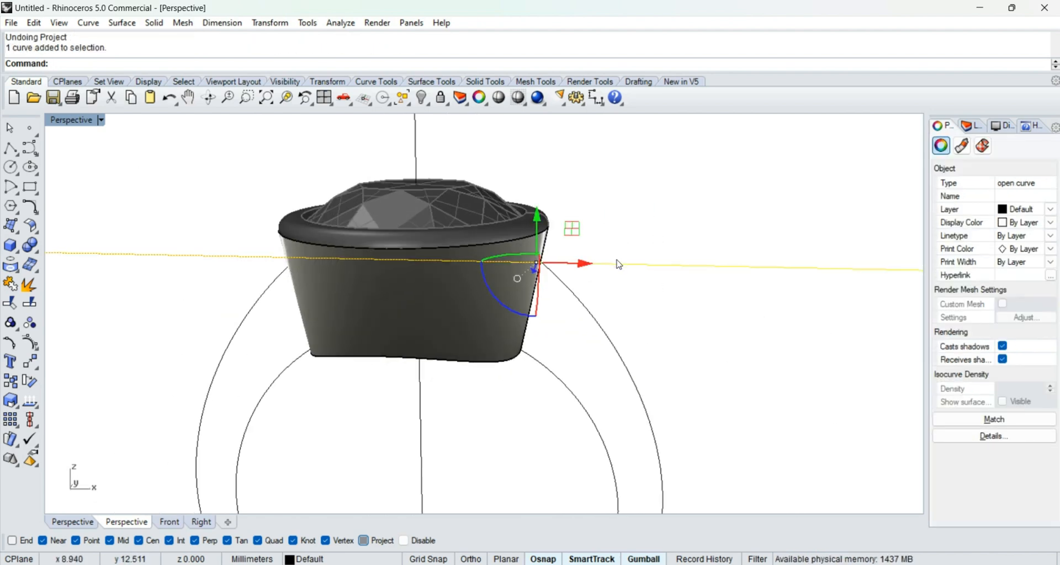
{"action": "left_click", "coordinate": [494, 312], "text": "shift"}
{"action": "right_click_drag", "start_coordinate": [495, 312], "coordinate": [513, 297]}
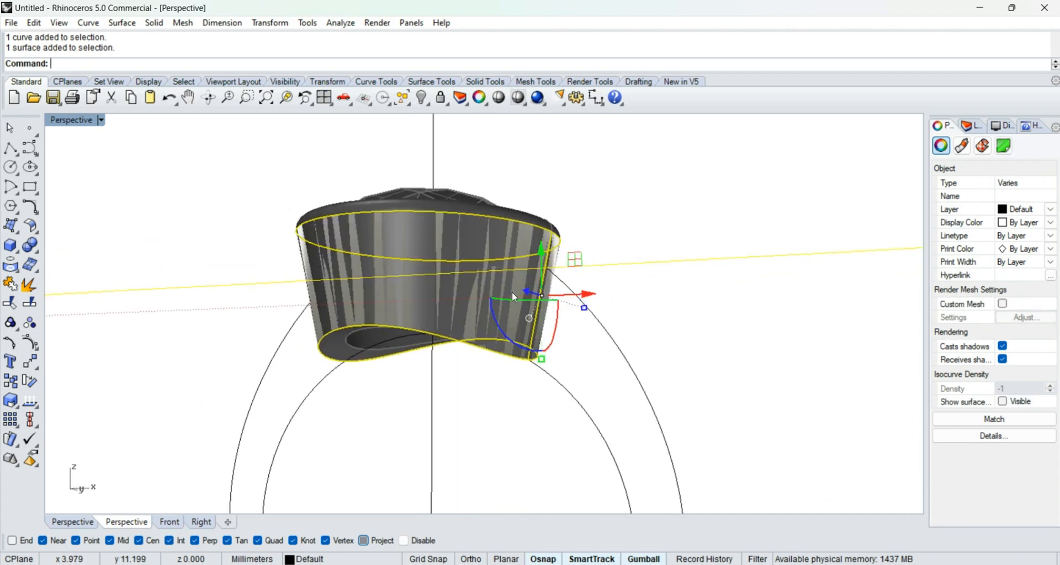
{"action": "type", "text": "f"}
{"action": "key", "text": "Return"}
{"action": "scroll", "coordinate": [509, 295], "scroll_direction": "down", "scroll_amount": 2}
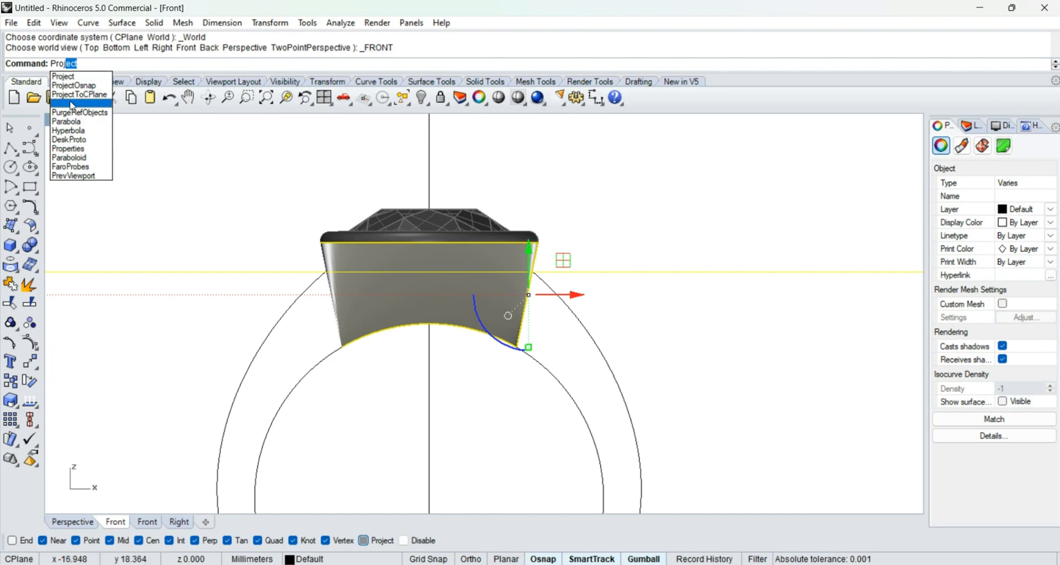
{"action": "left_click", "coordinate": [67, 77]}
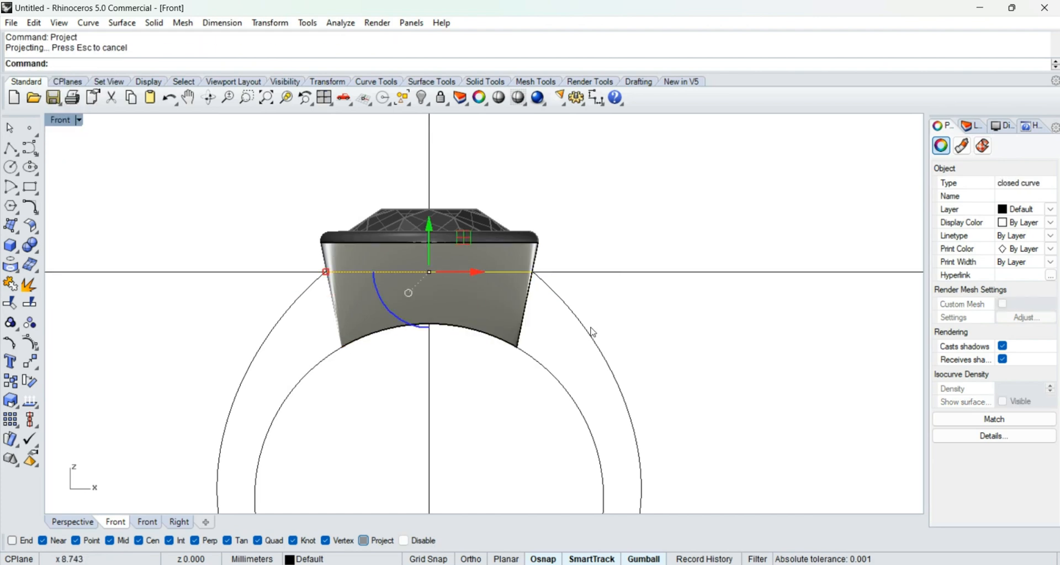
Step: Delete the straight 2.2 mm offset line in the Perspective view, keeping the closed curve projected around the bezel
{"action": "type", "text": "p"}
{"action": "key", "text": "Return"}
{"action": "scroll", "coordinate": [568, 313], "scroll_direction": "up", "scroll_amount": 2}
{"action": "mouse_move", "coordinate": [568, 312]}
{"action": "right_mouse_down"}
{"action": "mouse_move", "coordinate": [522, 287]}
{"action": "mouse_move", "coordinate": [462, 300]}
{"action": "mouse_move", "coordinate": [579, 317]}
{"action": "right_mouse_up"}
{"action": "scroll", "coordinate": [521, 287], "scroll_direction": "up", "scroll_amount": 2}
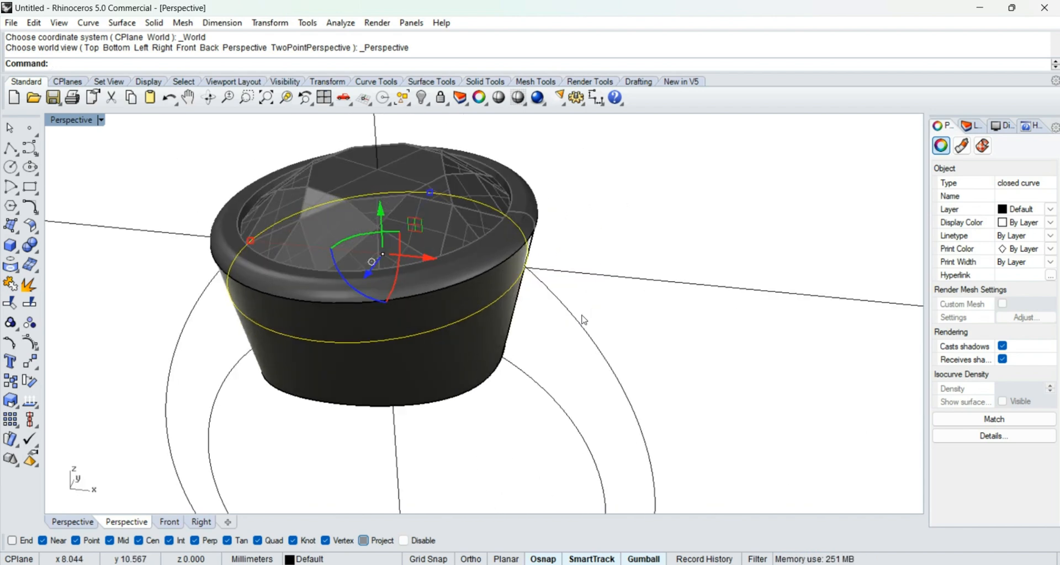
{"action": "scroll", "coordinate": [580, 317], "scroll_direction": "down", "scroll_amount": 4}
{"action": "left_click_drag", "start_coordinate": [677, 274], "coordinate": [629, 333]}
{"action": "type", "text": "d"}
{"action": "key", "text": "Return"}
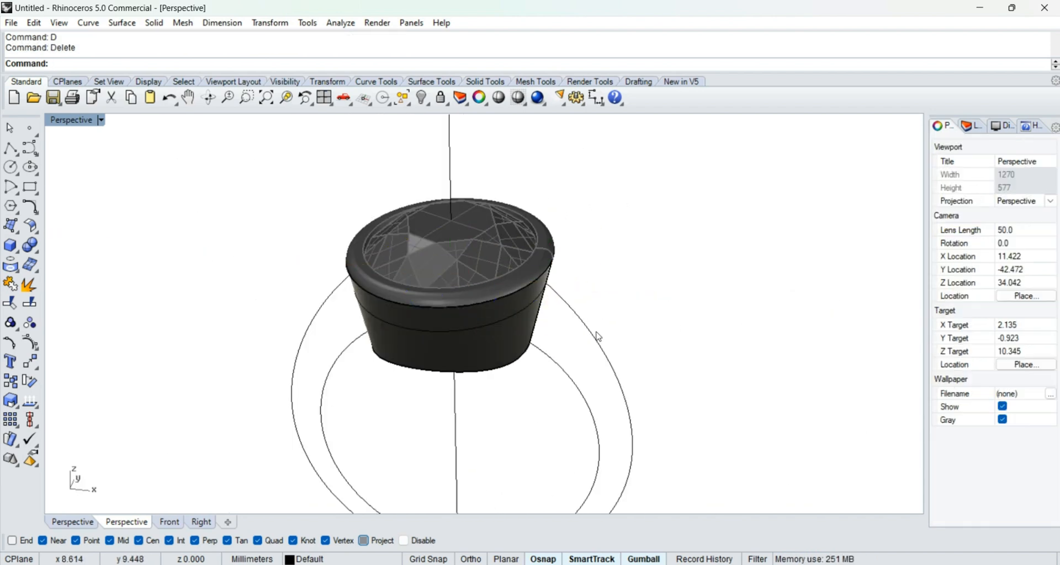
Step: Measure a vertical span along the bezel's outer side in the Top view to judge the band width
{"action": "right_click_drag", "start_coordinate": [597, 339], "coordinate": [553, 319]}
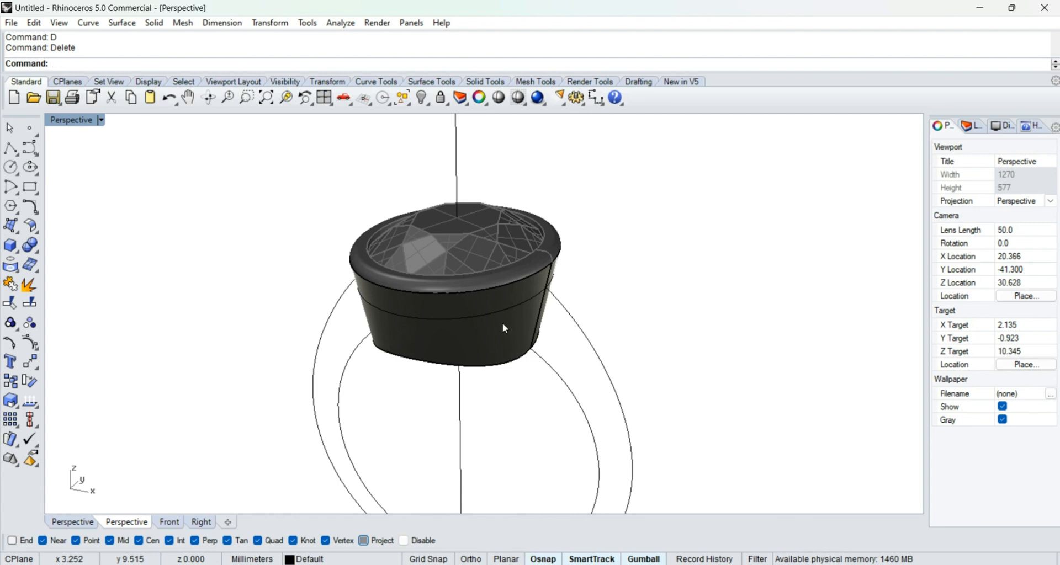
{"action": "type", "text": "t"}
{"action": "key", "text": "Return"}
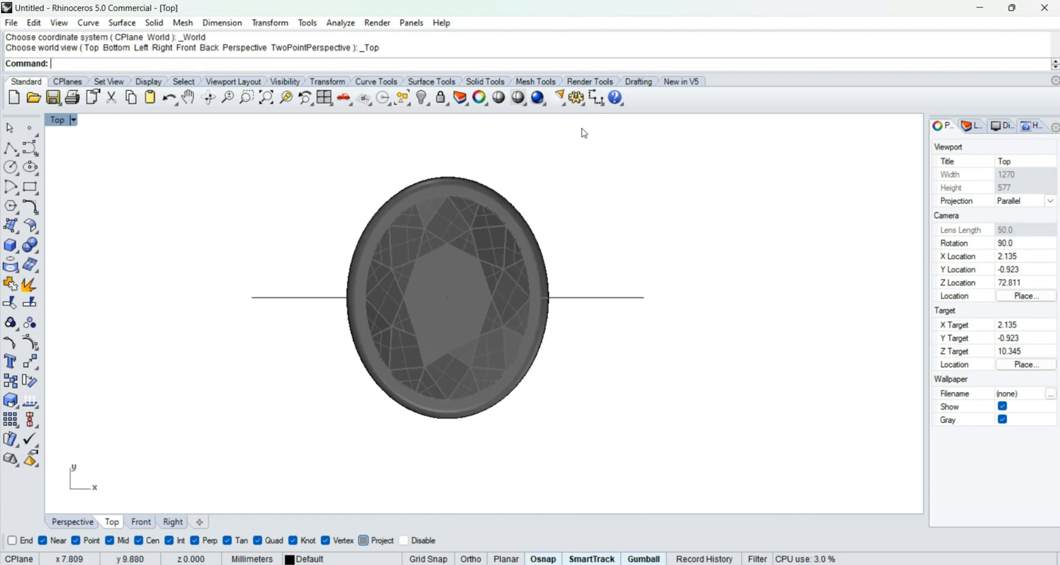
{"action": "scroll", "coordinate": [558, 243], "scroll_direction": "up", "scroll_amount": 4}
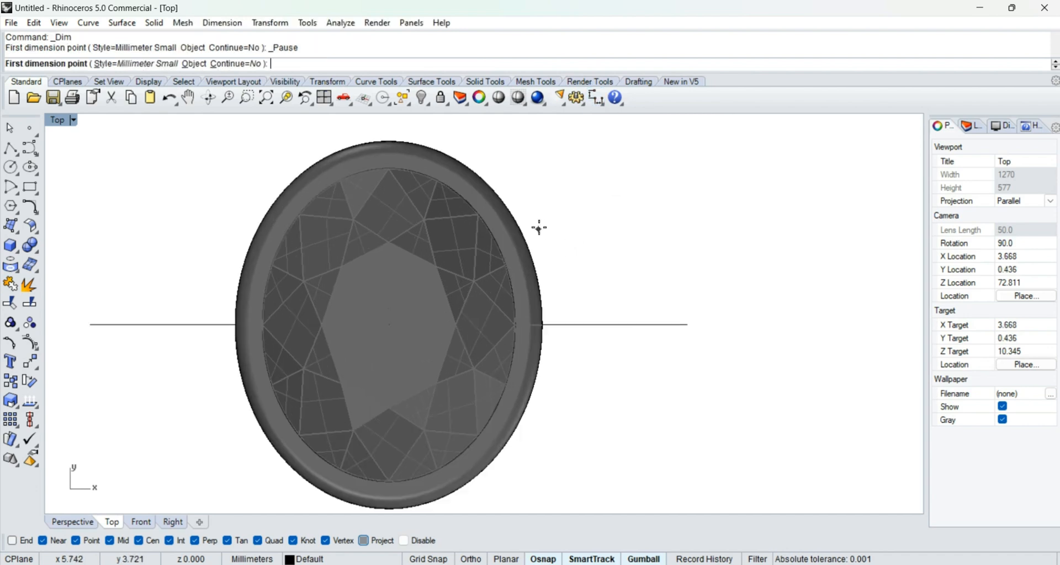
{"action": "left_click", "coordinate": [538, 225]}
{"action": "left_click", "coordinate": [540, 425]}
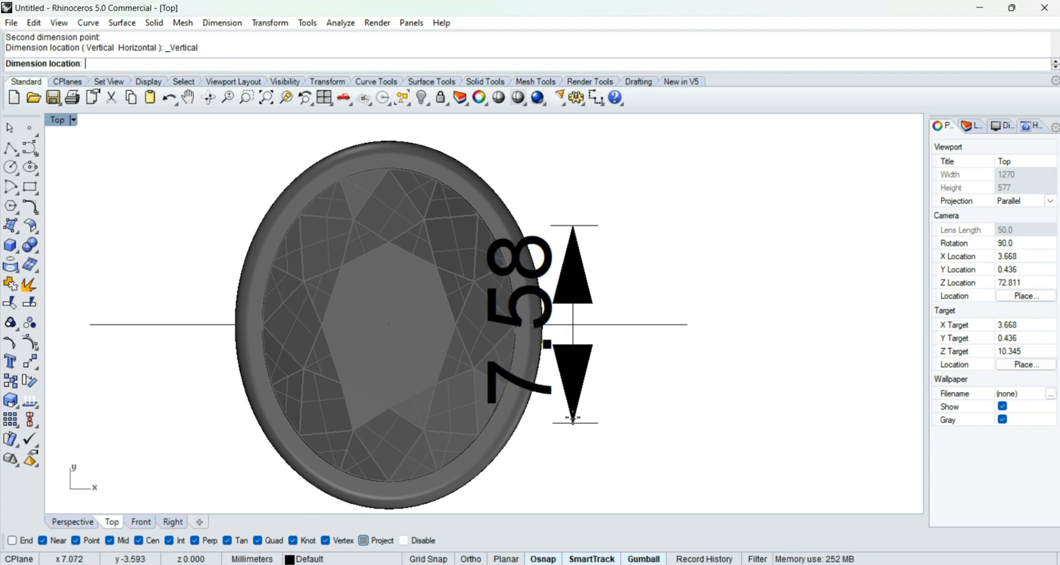
{"action": "key", "text": "Escape"}
Step: Create a vertical cutting plane through the origin in the Right view, spanning the bezel side surface and its projected curve
{"action": "key", "text": "Return"}
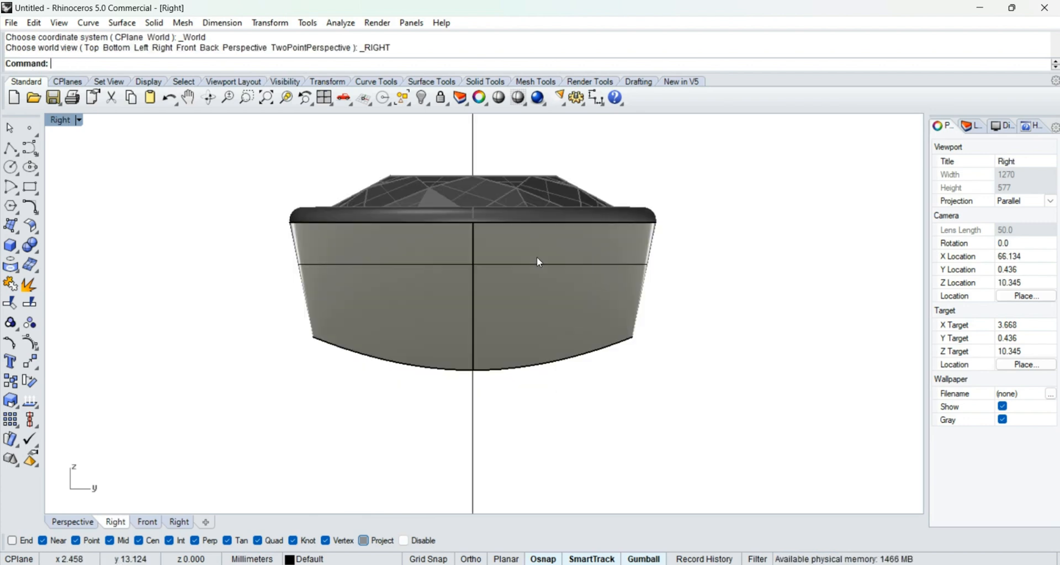
{"action": "left_click", "coordinate": [525, 225]}
{"action": "scroll", "coordinate": [522, 224], "scroll_direction": "down", "scroll_amount": 4}
{"action": "left_click", "coordinate": [553, 246], "text": "shift"}
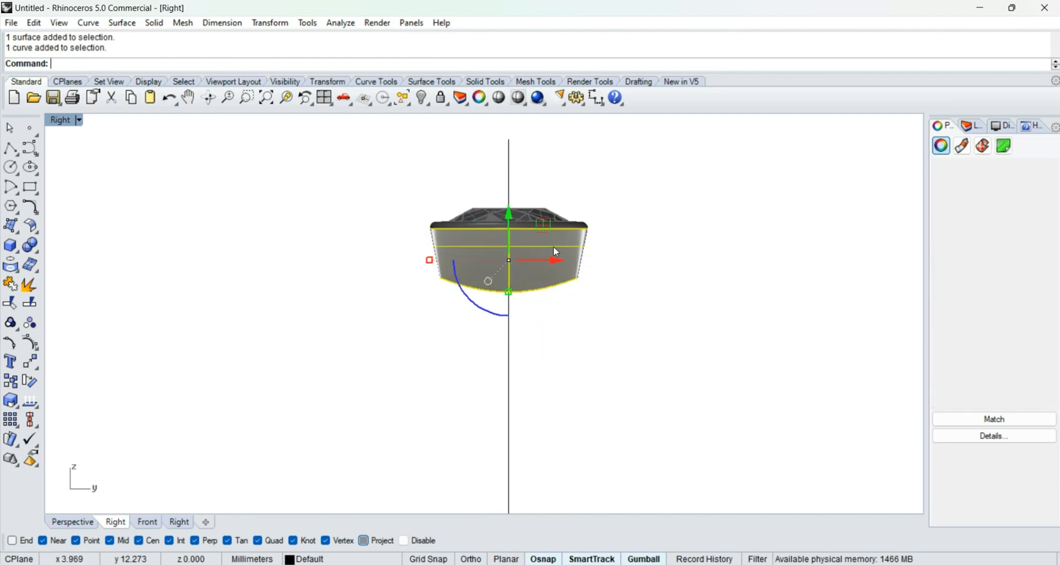
{"action": "type", "text": "p"}
{"action": "key", "text": "Return"}
{"action": "scroll", "coordinate": [520, 255], "scroll_direction": "up", "scroll_amount": 6}
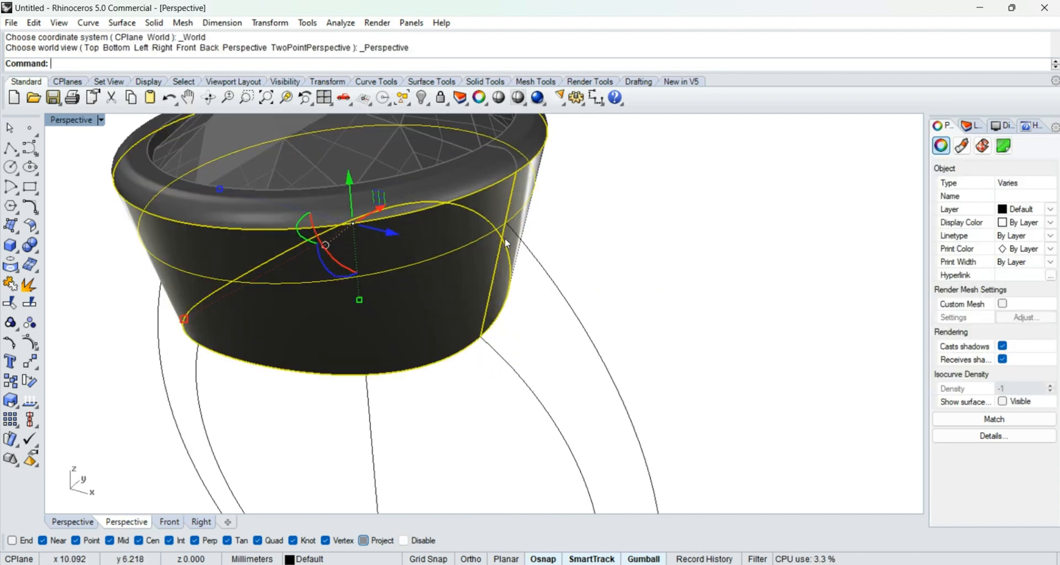
{"action": "scroll", "coordinate": [512, 225], "scroll_direction": "down", "scroll_amount": 6}
{"action": "type", "text": "r"}
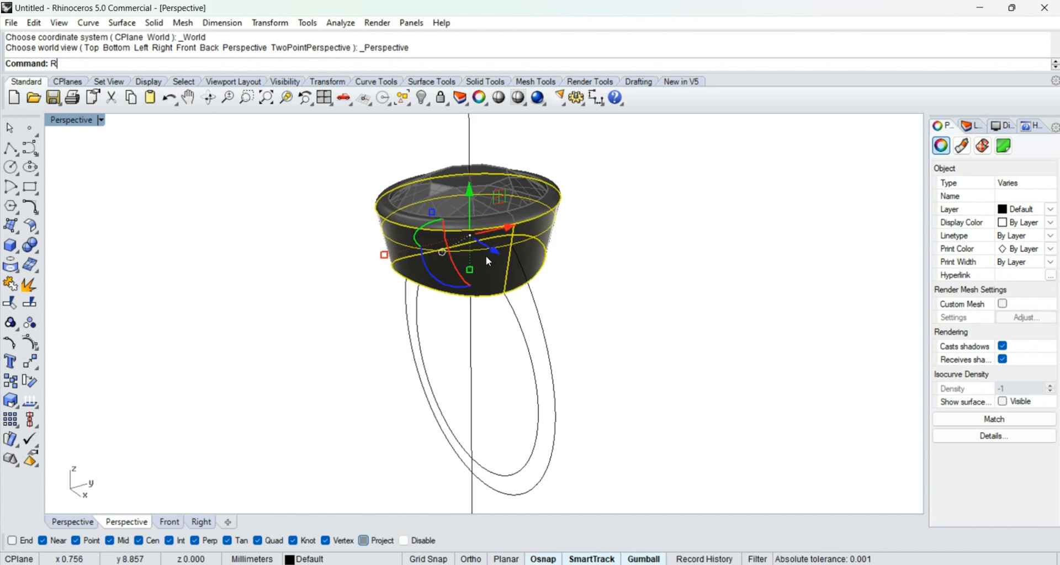
{"action": "key", "text": "Return"}
{"action": "type", "text": "Cutplane"}
{"action": "key", "text": "Return"}
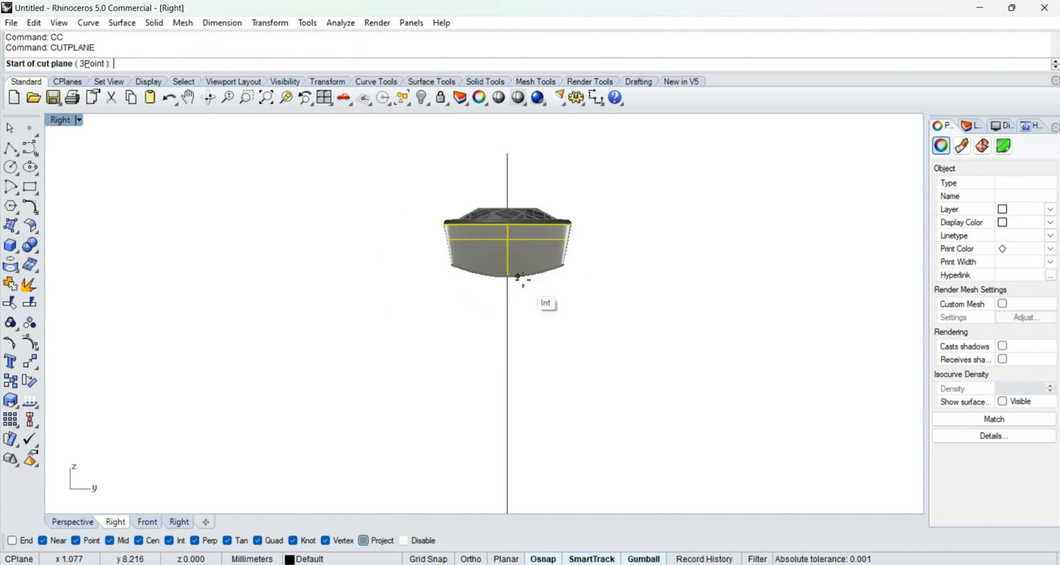
{"action": "type", "text": "0"}
{"action": "key", "text": "Return"}
{"action": "left_click", "coordinate": [578, 166]}
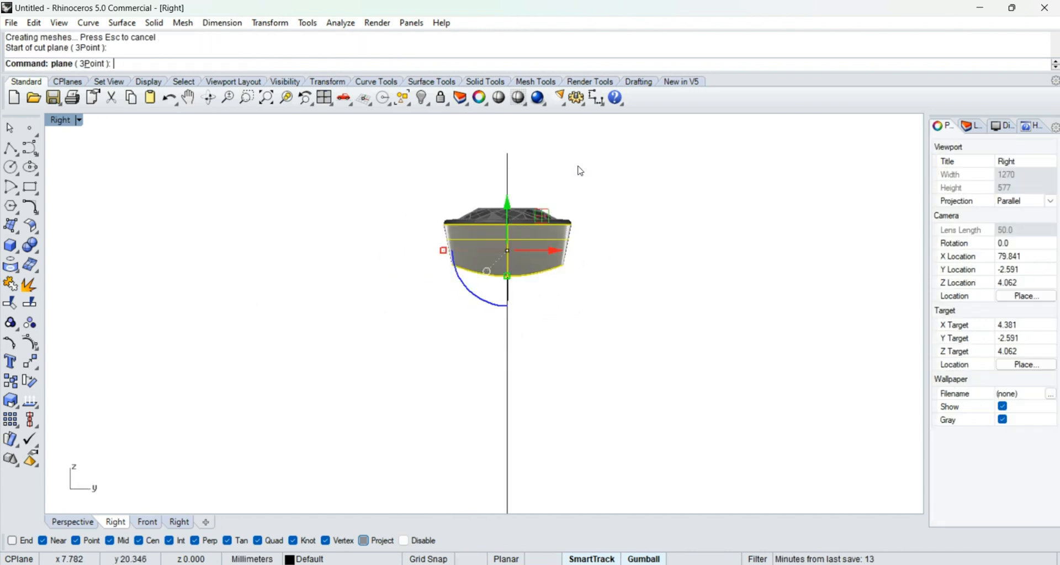
Step: Move the cutting plane horizontally by 7.20/2 mm to one side of the ring's centre in the Right view
{"action": "type", "text": "p"}
{"action": "key", "text": "Return"}
{"action": "scroll", "coordinate": [534, 251], "scroll_direction": "up", "scroll_amount": 5}
{"action": "right_click_drag", "start_coordinate": [534, 251], "coordinate": [364, 157]}
{"action": "scroll", "coordinate": [492, 243], "scroll_direction": "down", "scroll_amount": 4}
{"action": "right_click_drag", "start_coordinate": [543, 293], "coordinate": [471, 280]}
{"action": "left_click", "coordinate": [487, 229]}
{"action": "type", "text": "r"}
{"action": "key", "text": "Return"}
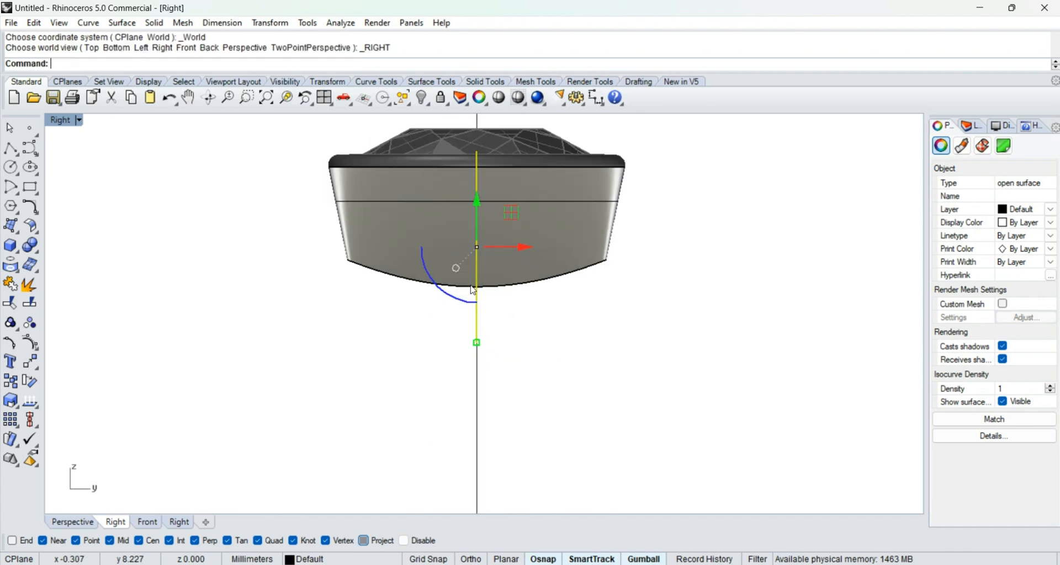
{"action": "scroll", "coordinate": [470, 288], "scroll_direction": "up", "scroll_amount": 2}
{"action": "type", "text": "m"}
{"action": "key", "text": "Return"}
{"action": "left_click", "coordinate": [454, 380]}
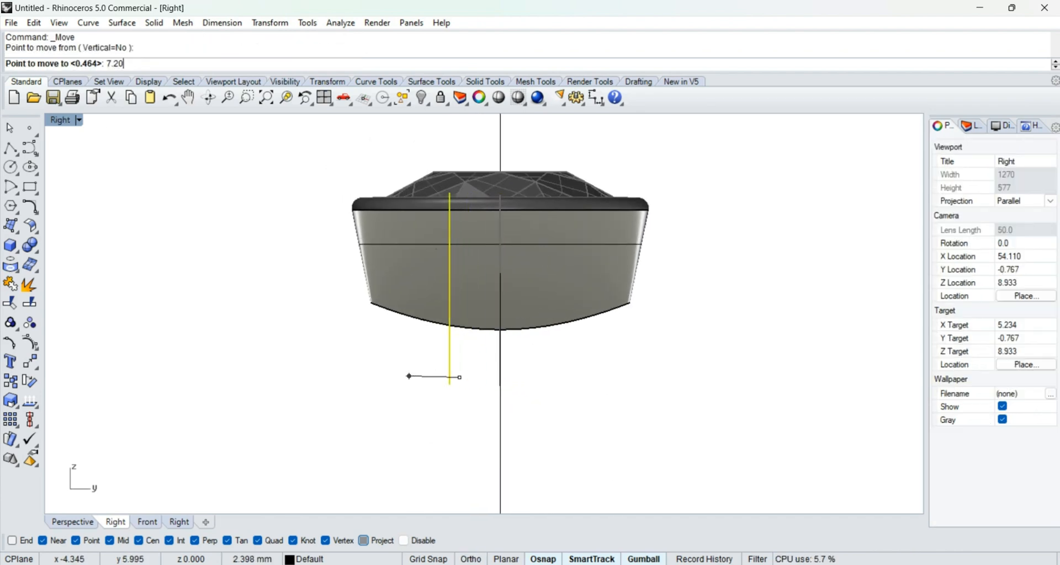
{"action": "key", "text": "Return"}
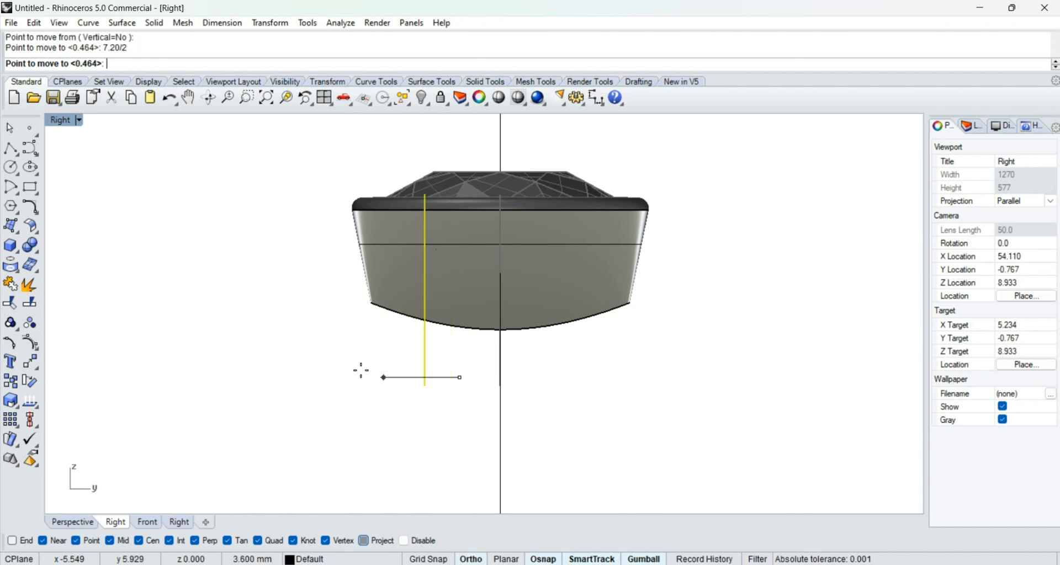
{"action": "left_click", "coordinate": [361, 371]}
Step: Mirror the offset cutting plane to the other side of the ring's centre, starting the mirror plane at the origin
{"action": "type", "text": "mirror"}
{"action": "key", "text": "Return"}
{"action": "type", "text": "0"}
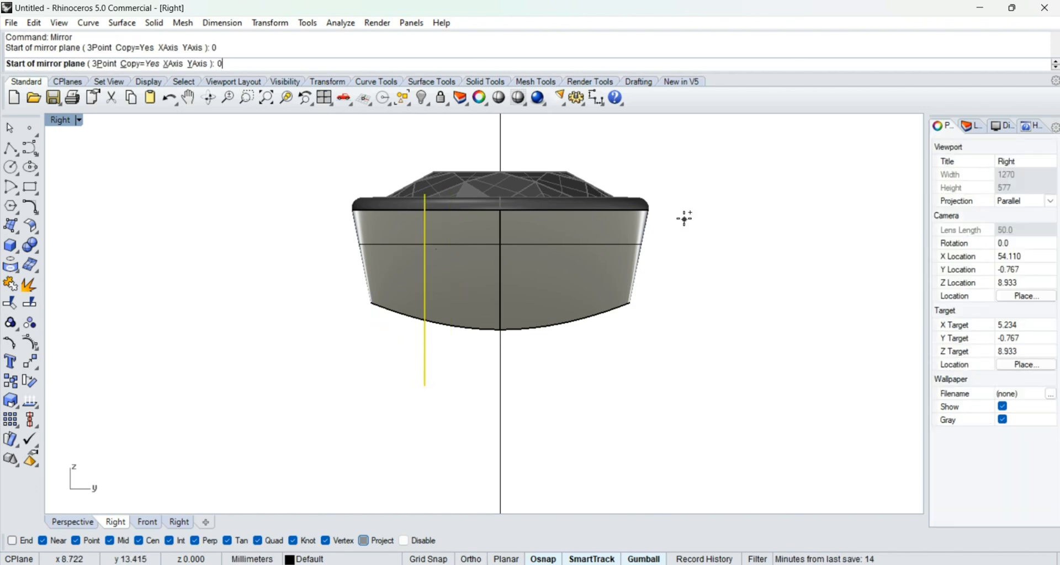
Step: Mirror the vertical cutting surface across the vertical axis through the origin (0) and switch to the Perspective view
{"action": "key", "text": "Return"}
{"action": "left_click", "coordinate": [660, 159], "text": "shift"}
{"action": "type", "text": "p"}
{"action": "key", "text": "Return"}
{"action": "right_click_drag", "start_coordinate": [666, 298], "coordinate": [587, 316]}
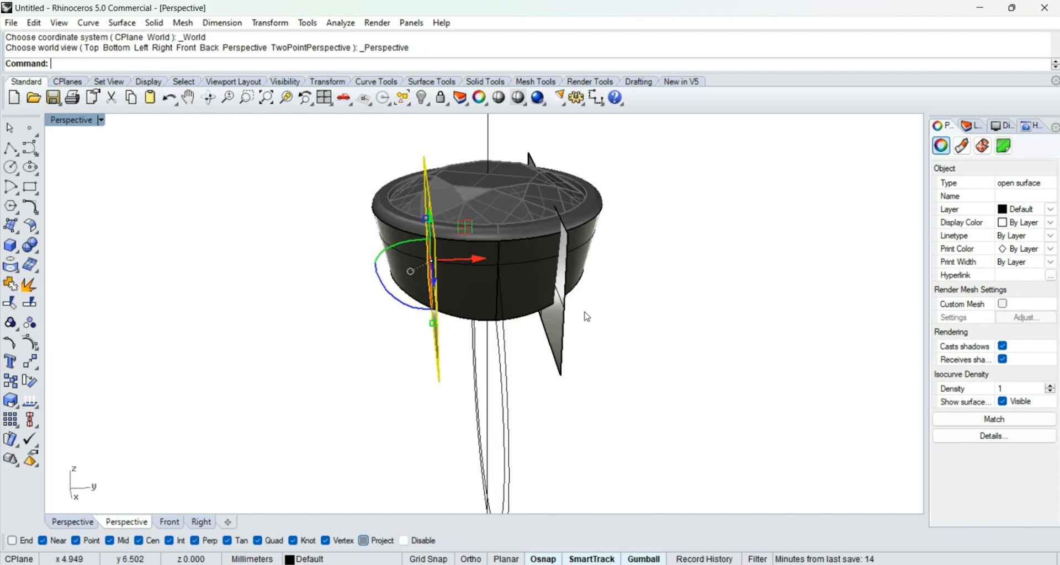
{"action": "left_click", "coordinate": [586, 316]}
Step: Split the bezel's outer wall surface and its horizontal curve with the two vertical cutting surfaces
{"action": "scroll", "coordinate": [475, 247], "scroll_direction": "up", "scroll_amount": 1}
{"action": "right_click_drag", "start_coordinate": [475, 247], "coordinate": [490, 271]}
{"action": "left_click", "coordinate": [491, 282]}
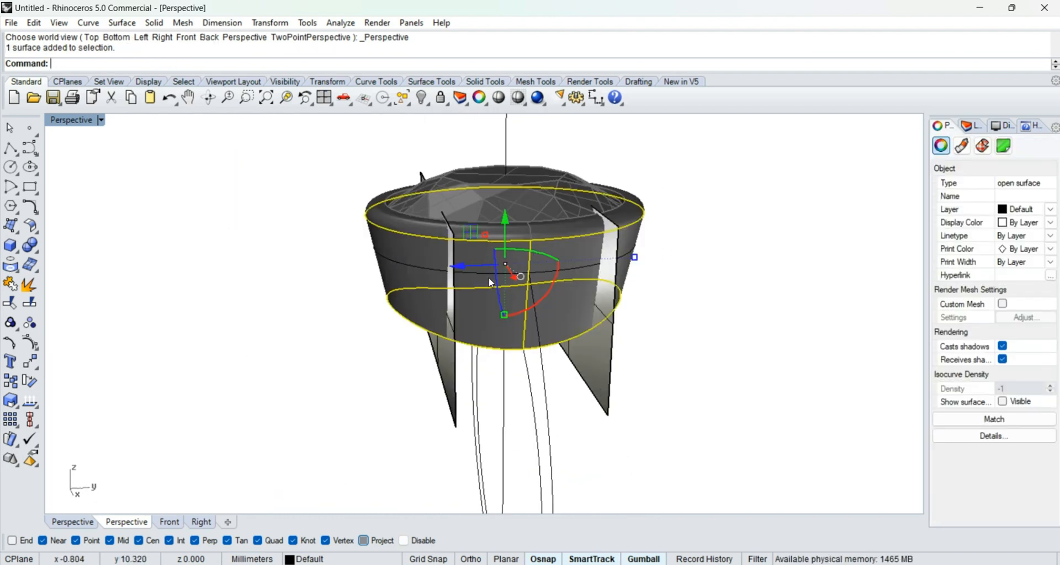
{"action": "left_click", "coordinate": [485, 274], "text": "shift"}
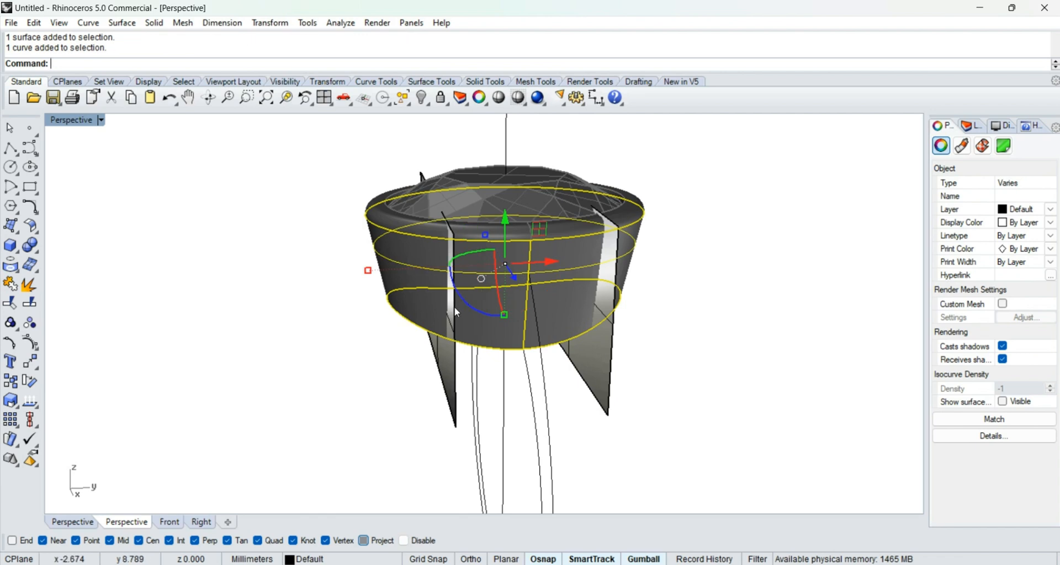
{"action": "type", "text": "SS"}
{"action": "key", "text": "Return"}
{"action": "left_click", "coordinate": [455, 307]}
{"action": "left_click", "coordinate": [599, 306]}
{"action": "key", "text": "Return"}
Step: Delete the split pieces of the bezel surface and horizontal curve, keeping only the front pieces between the two cutting surfaces
{"action": "scroll", "coordinate": [522, 298], "scroll_direction": "up", "scroll_amount": 4}
{"action": "right_click_drag", "start_coordinate": [527, 293], "coordinate": [519, 318]}
{"action": "scroll", "coordinate": [500, 319], "scroll_direction": "up", "scroll_amount": 2}
{"action": "left_click", "coordinate": [496, 321], "text": "ctrl"}
{"action": "left_click", "coordinate": [472, 283], "text": "ctrl"}
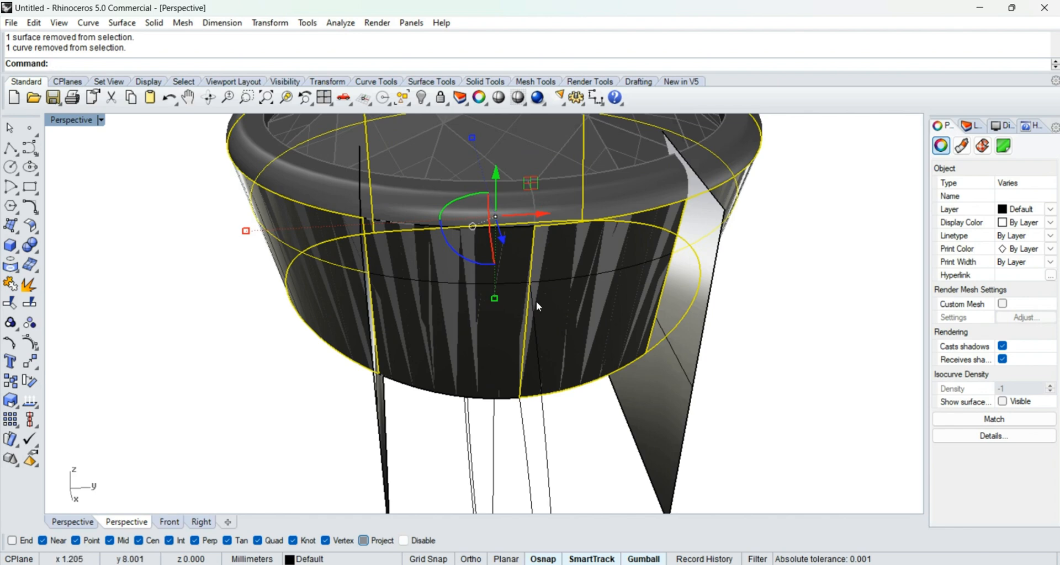
{"action": "key", "text": "d"}
{"action": "key", "text": "Return"}
Step: Delete the leftover front surface piece and both vertical cutting surfaces, keeping the short curve segment on the bezel
{"action": "left_click", "coordinate": [579, 313]}
{"action": "key", "text": "d"}
{"action": "key", "text": "Return"}
{"action": "left_click", "coordinate": [469, 315]}
{"action": "key", "text": "d"}
{"action": "key", "text": "Return"}
{"action": "right_click_drag", "start_coordinate": [298, 342], "coordinate": [359, 356]}
{"action": "left_click", "coordinate": [387, 326]}
{"action": "key", "text": "d"}
{"action": "key", "text": "Return"}
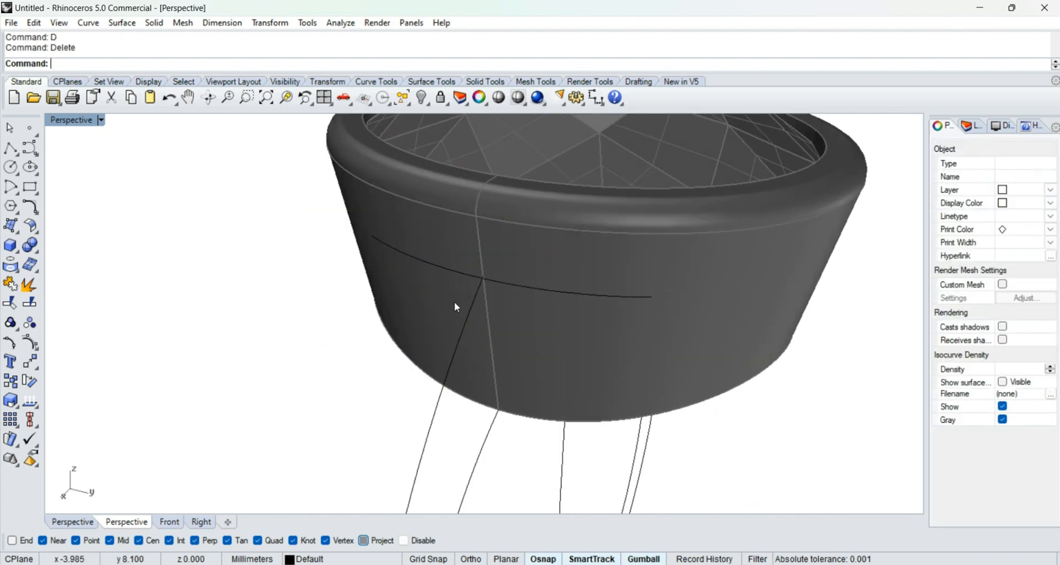
{"action": "right_click_drag", "start_coordinate": [455, 303], "coordinate": [587, 311]}
{"action": "left_click", "coordinate": [468, 294]}
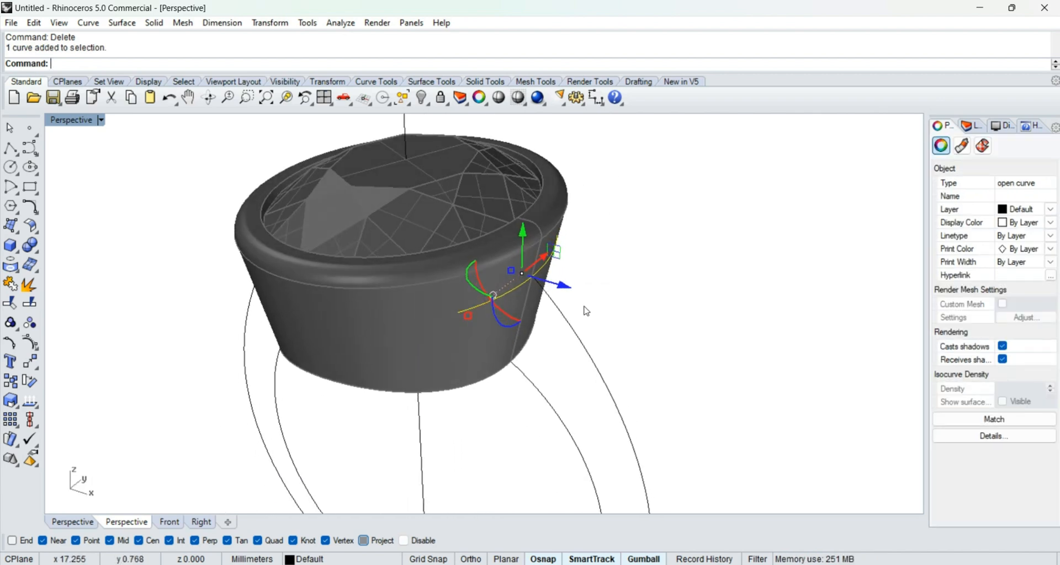
{"action": "left_click", "coordinate": [623, 323]}
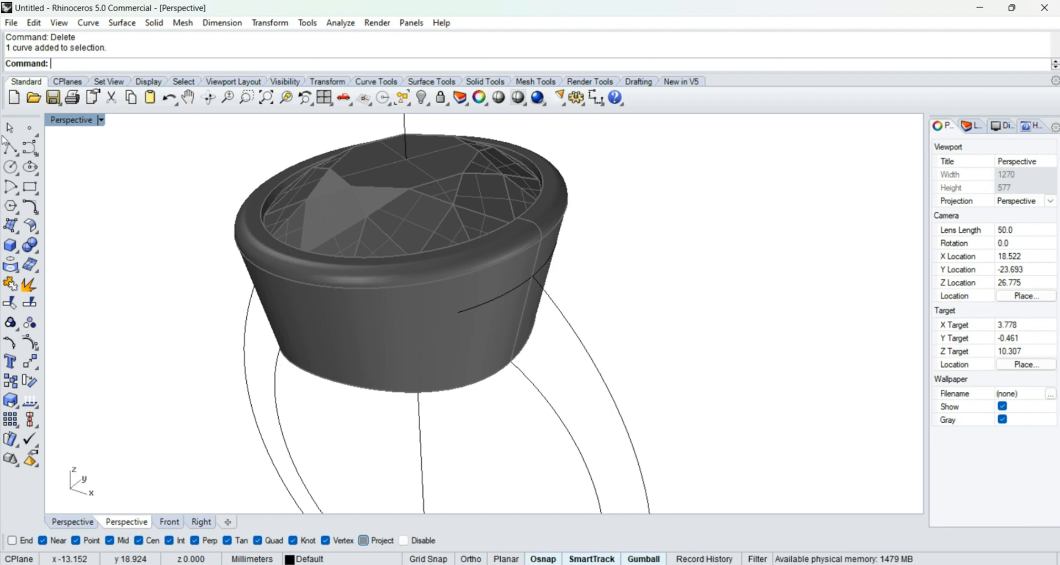
{"action": "left_click", "coordinate": [30, 133]}
{"action": "scroll", "coordinate": [457, 329], "scroll_direction": "up", "scroll_amount": 2}
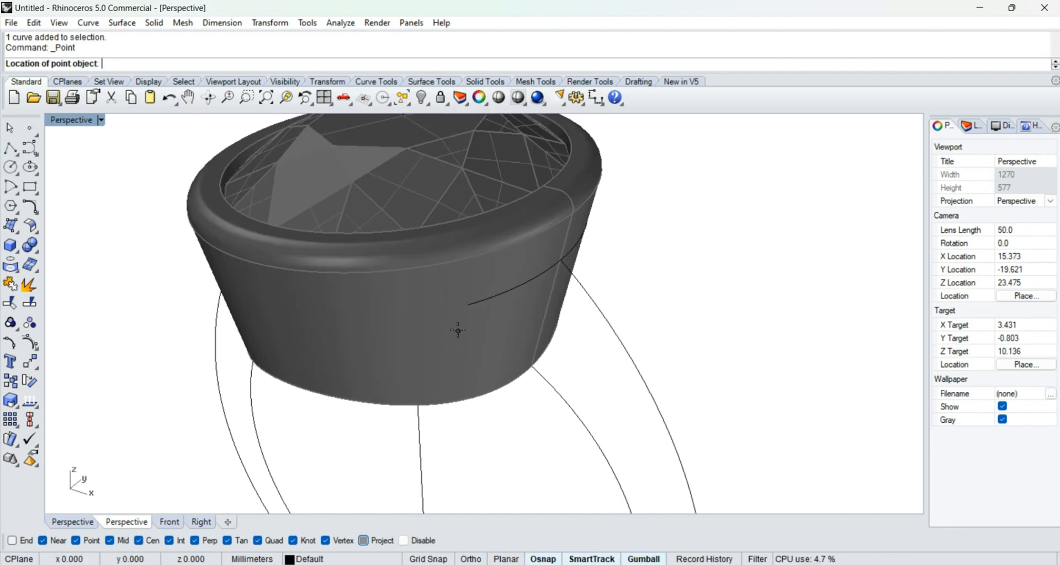
{"action": "scroll", "coordinate": [470, 307], "scroll_direction": "up", "scroll_amount": 6}
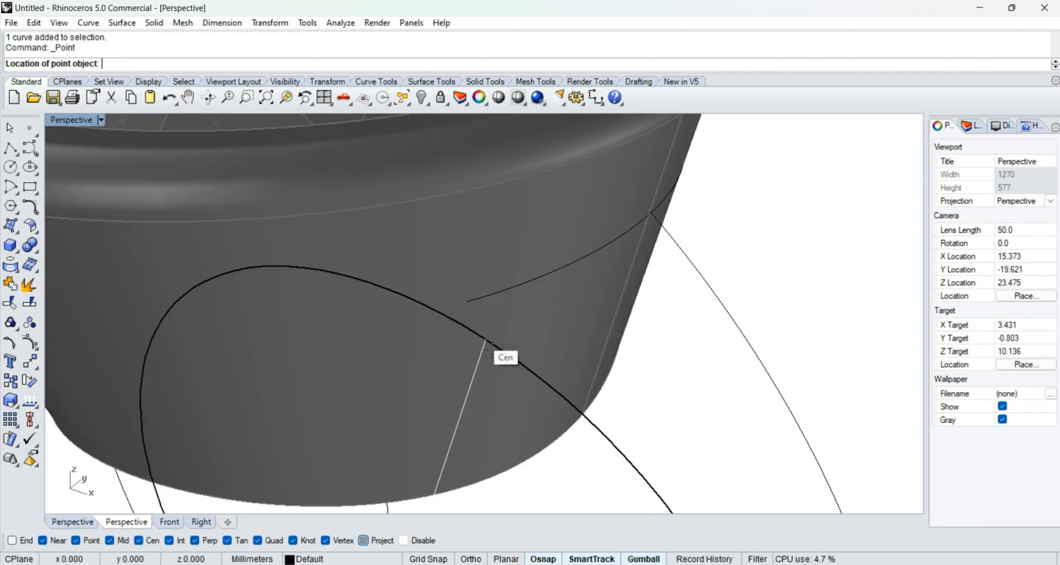
{"action": "scroll", "coordinate": [488, 335], "scroll_direction": "down", "scroll_amount": 6}
{"action": "key", "text": "Escape"}
{"action": "right_click_drag", "start_coordinate": [568, 343], "coordinate": [460, 354]}
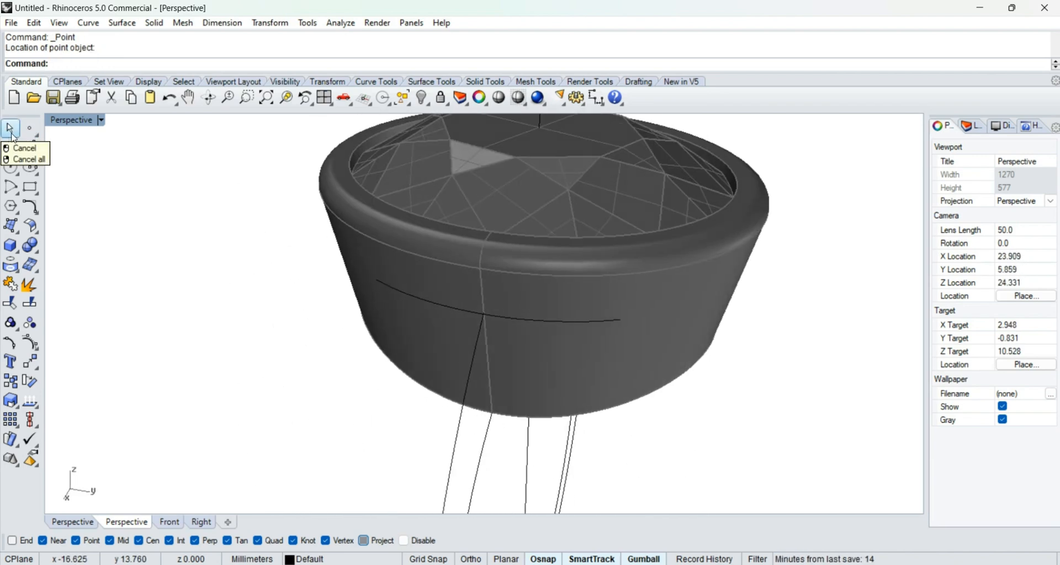
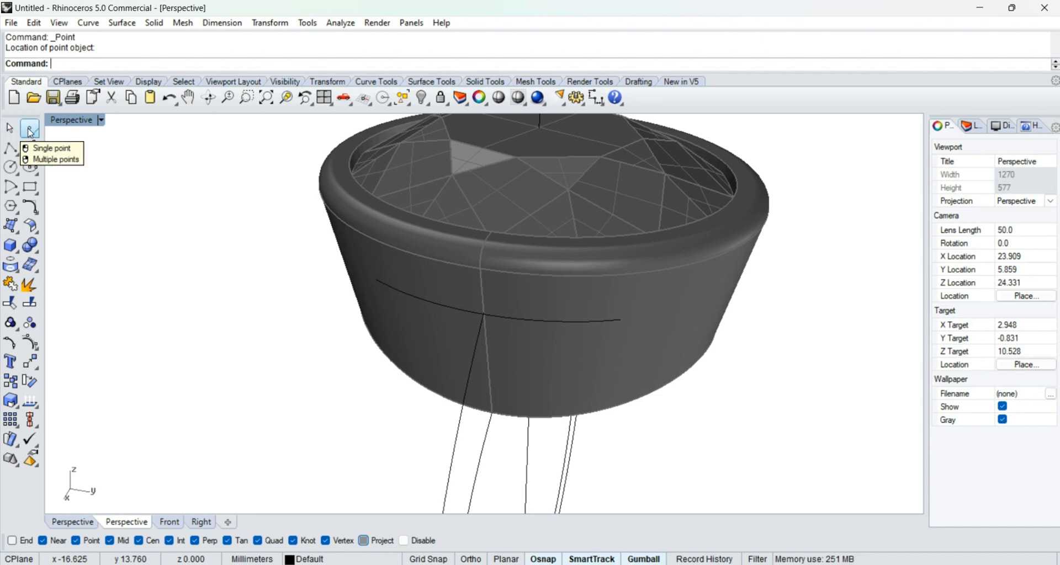
Step: Place a single point at one end of the short curve segment on the bezel wall
{"action": "left_click", "coordinate": [31, 130]}
{"action": "scroll", "coordinate": [350, 277], "scroll_direction": "up", "scroll_amount": 6}
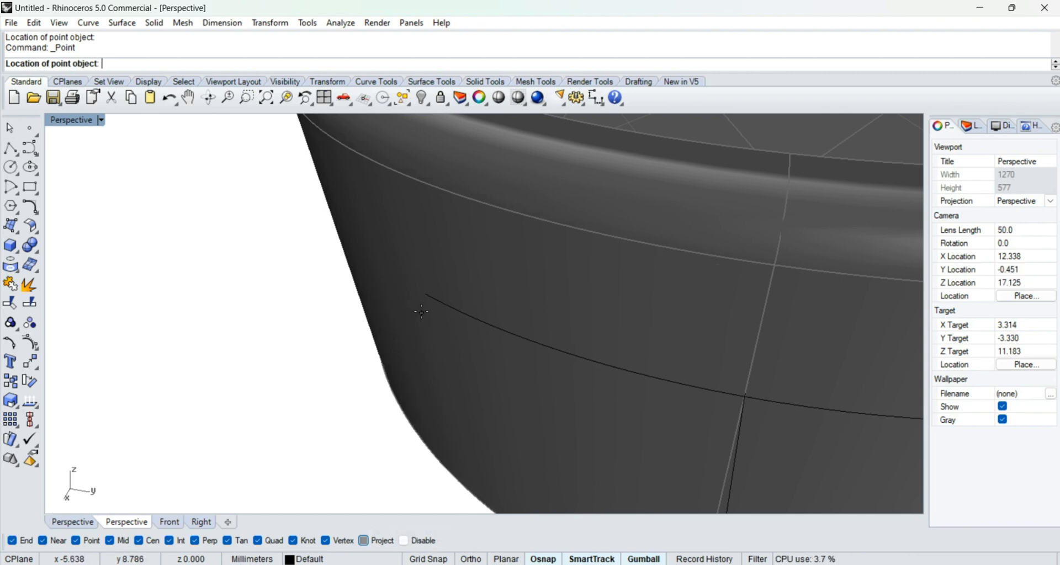
{"action": "scroll", "coordinate": [421, 312], "scroll_direction": "up", "scroll_amount": 2}
{"action": "scroll", "coordinate": [438, 303], "scroll_direction": "up", "scroll_amount": 2}
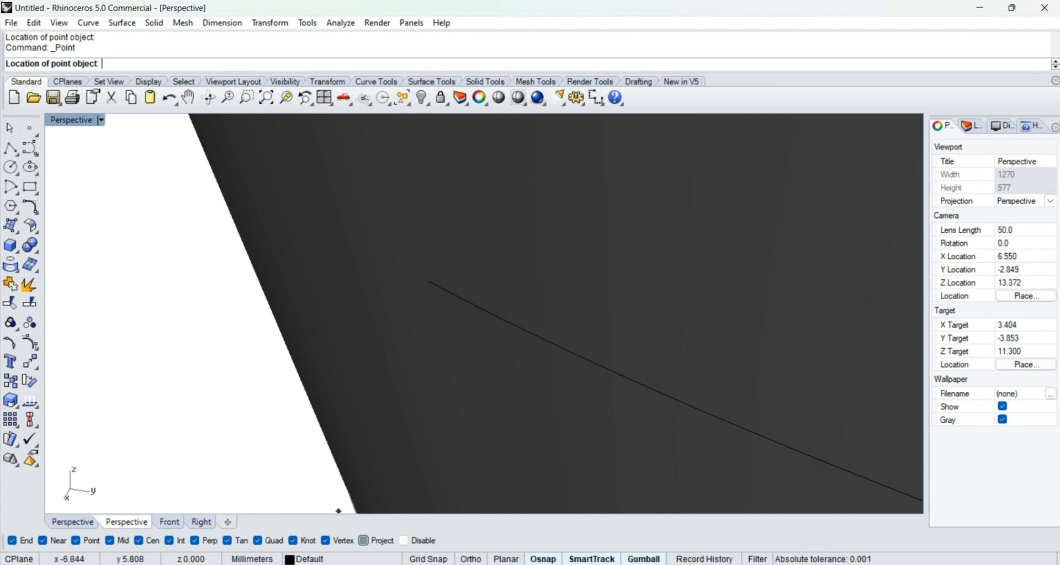
{"action": "left_click", "coordinate": [429, 292]}
{"action": "scroll", "coordinate": [431, 313], "scroll_direction": "up", "scroll_amount": 3}
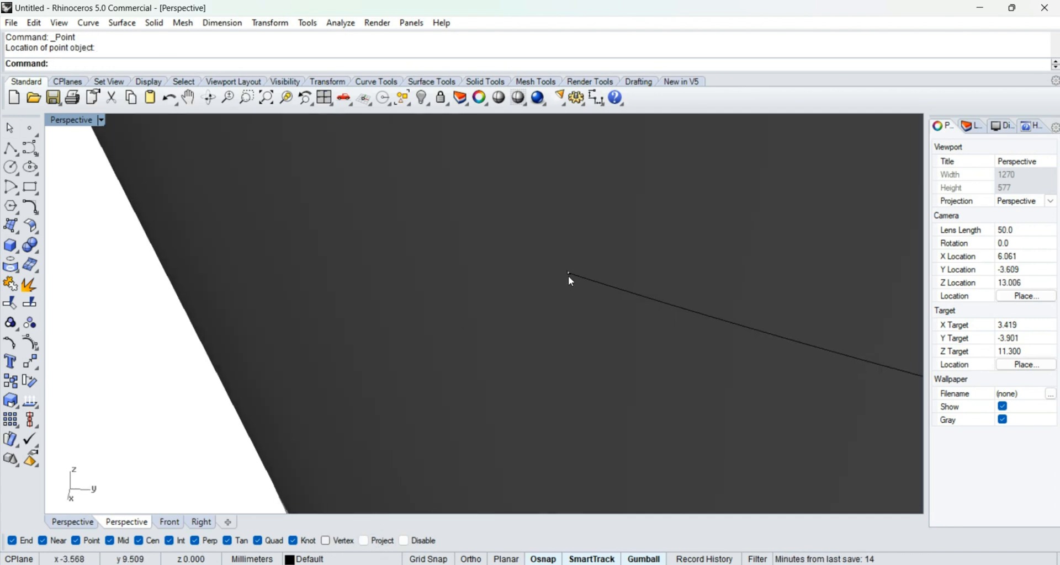
{"action": "scroll", "coordinate": [568, 276], "scroll_direction": "down", "scroll_amount": 8}
{"action": "left_click_drag", "start_coordinate": [362, 246], "coordinate": [597, 309]}
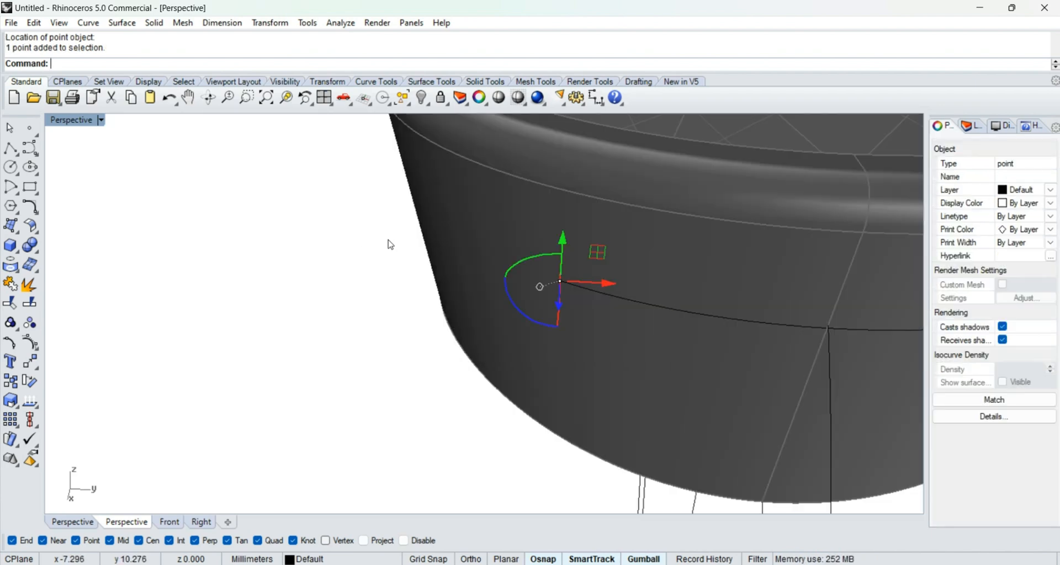
Step: Examine the outer shank curve against the end point and the bezel in the Perspective and Front views
{"action": "scroll", "coordinate": [391, 245], "scroll_direction": "down", "scroll_amount": 7}
{"action": "right_click_drag", "start_coordinate": [463, 267], "coordinate": [602, 322]}
{"action": "left_click", "coordinate": [587, 293]}
{"action": "scroll", "coordinate": [568, 259], "scroll_direction": "up", "scroll_amount": 4}
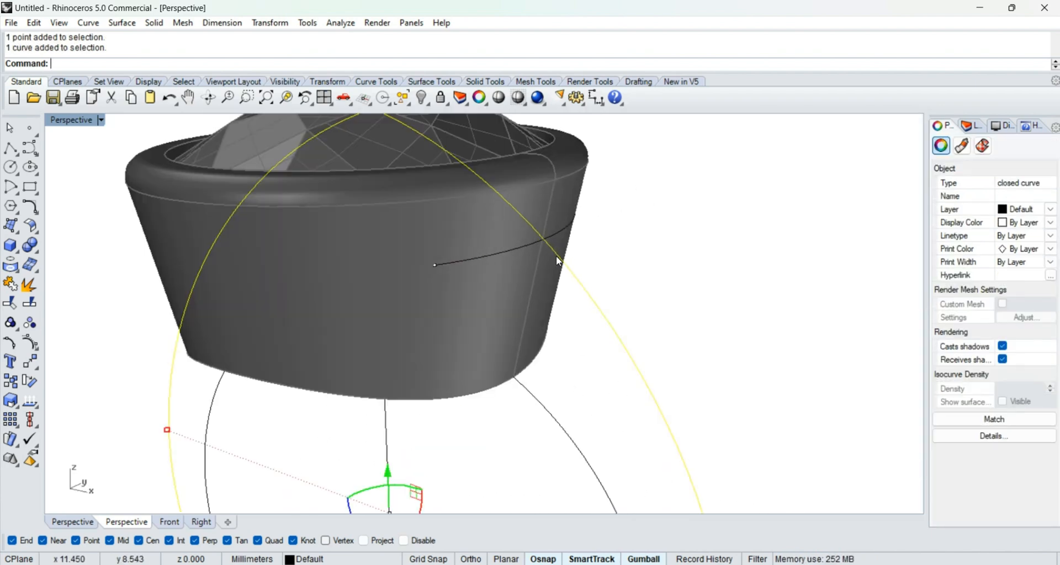
{"action": "right_click_drag", "start_coordinate": [557, 258], "coordinate": [572, 272]}
{"action": "scroll", "coordinate": [572, 272], "scroll_direction": "down", "scroll_amount": 6}
{"action": "type", "text": "F"}
{"action": "key", "text": "Return"}
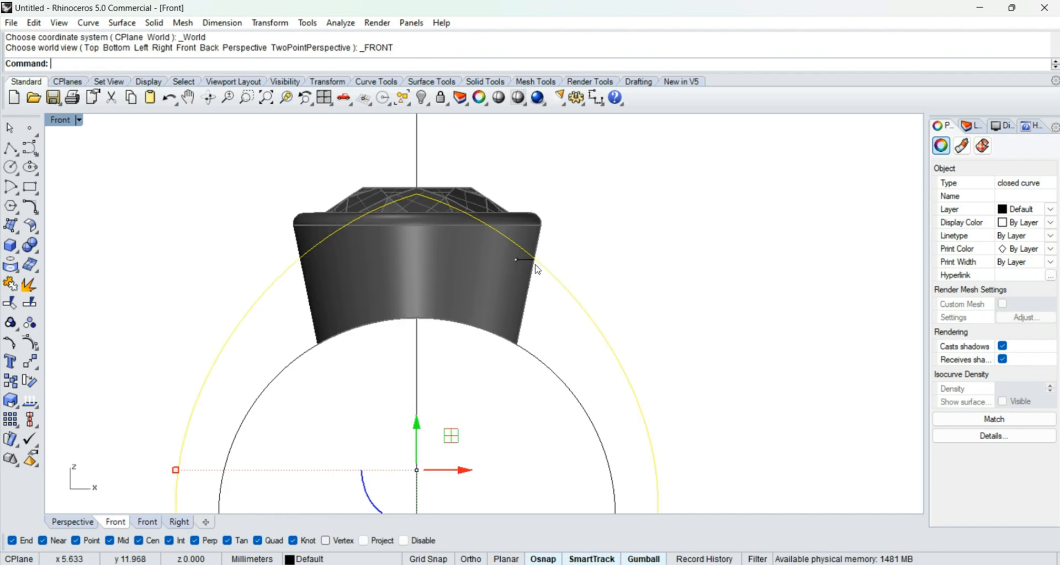
{"action": "middle_click", "coordinate": [536, 268]}
{"action": "right_click", "coordinate": [574, 260]}
{"action": "scroll", "coordinate": [582, 259], "scroll_direction": "down", "scroll_amount": 8}
{"action": "middle_click", "coordinate": [605, 276]}
{"action": "left_click", "coordinate": [645, 270]}
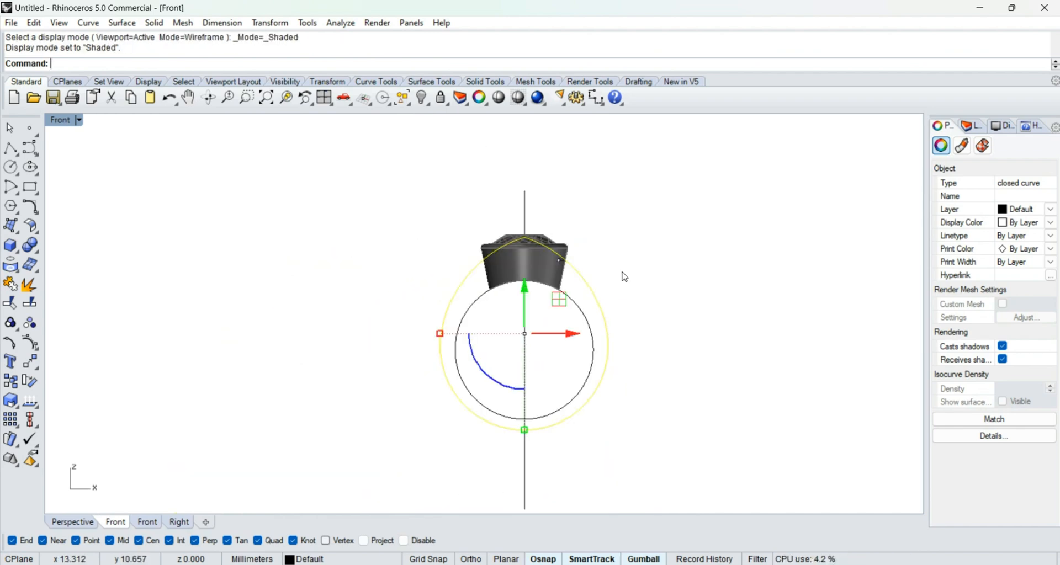
{"action": "left_click", "coordinate": [622, 275]}
{"action": "scroll", "coordinate": [568, 258], "scroll_direction": "up", "scroll_amount": 8}
{"action": "left_click_drag", "start_coordinate": [522, 199], "coordinate": [564, 298]}
{"action": "type", "text": "R"}
{"action": "key", "text": "Return"}
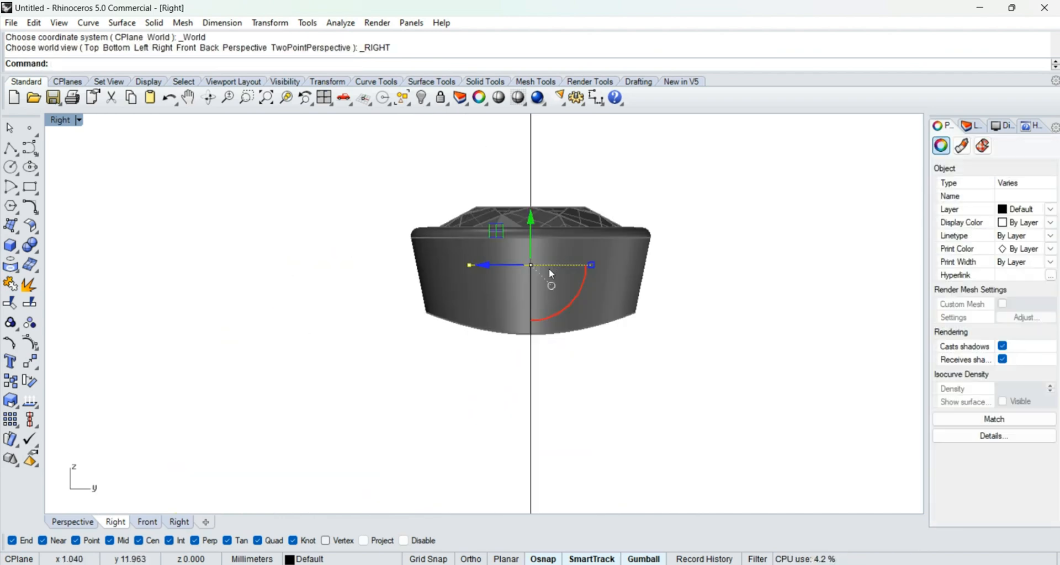
{"action": "type", "text": "Mirror"}
{"action": "key", "text": "Return"}
{"action": "type", "text": "0"}
{"action": "key", "text": "Return"}
{"action": "key", "text": "F8"}
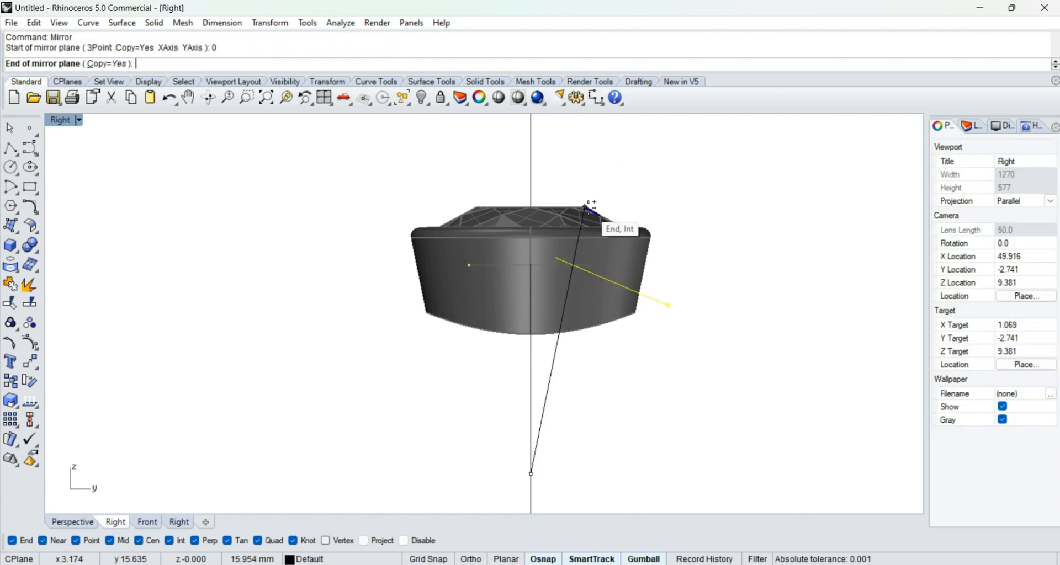
{"action": "left_click", "coordinate": [561, 237]}
{"action": "key", "text": "Escape"}
Step: Mirror the end point across the vertical axis through the origin (0) in the Right view
{"action": "scroll", "coordinate": [486, 265], "scroll_direction": "up", "scroll_amount": 4}
{"action": "left_click_drag", "start_coordinate": [436, 154], "coordinate": [491, 287]}
{"action": "right_click_drag", "start_coordinate": [527, 221], "coordinate": [503, 294]}
{"action": "type", "text": "Mirror"}
{"action": "key", "text": "Return"}
{"action": "type", "text": "0"}
{"action": "key", "text": "Return"}
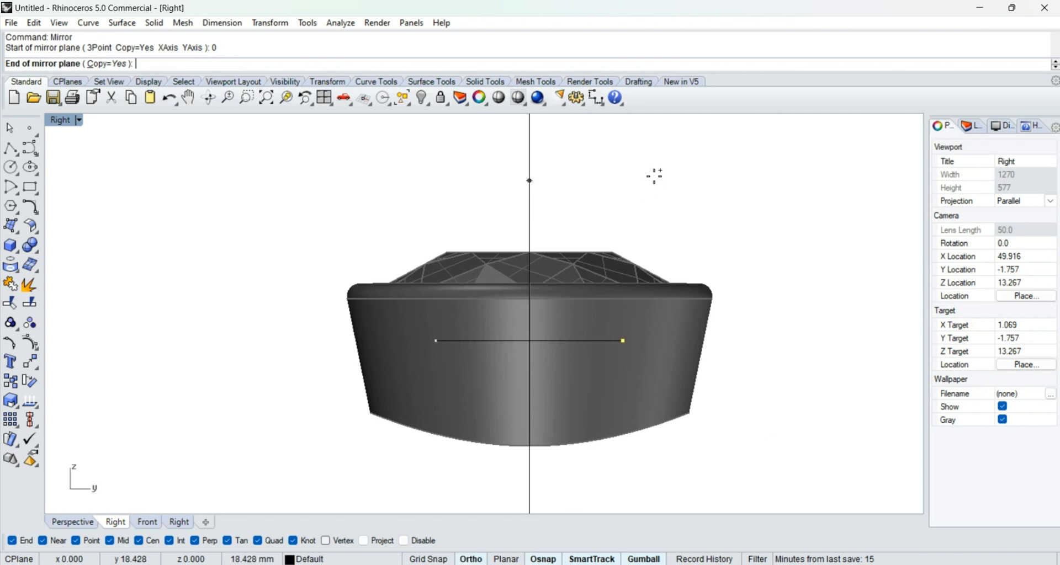
{"action": "left_click", "coordinate": [656, 175], "text": "shift"}
Step: Check the two end points and the outer shank curve in the Perspective and Front views
{"action": "right_click_drag", "start_coordinate": [629, 323], "coordinate": [611, 247]}
{"action": "scroll", "coordinate": [611, 247], "scroll_direction": "down", "scroll_amount": 1}
{"action": "key", "text": "ctrl+F4"}
{"action": "right_click_drag", "start_coordinate": [628, 351], "coordinate": [636, 279]}
{"action": "left_click", "coordinate": [598, 313]}
{"action": "scroll", "coordinate": [635, 278], "scroll_direction": "down", "scroll_amount": 2}
{"action": "key", "text": "ctrl+F2"}
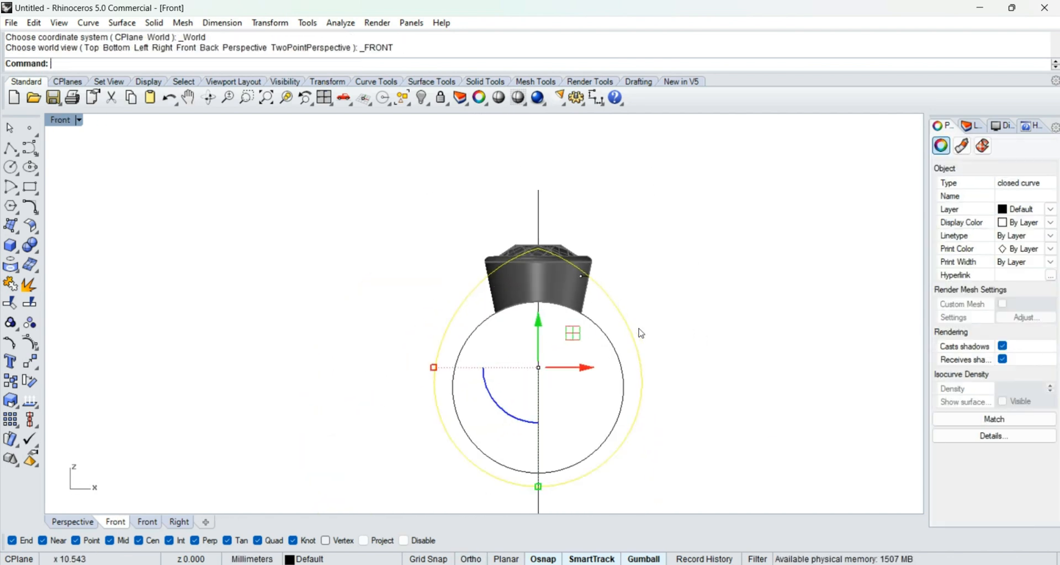
{"action": "key", "text": "Escape"}
Step: Split the closed outer shank curve with the vertical centre line in the Front view and delete its left half
{"action": "scroll", "coordinate": [622, 310], "scroll_direction": "up", "scroll_amount": 3}
{"action": "left_click", "coordinate": [620, 308]}
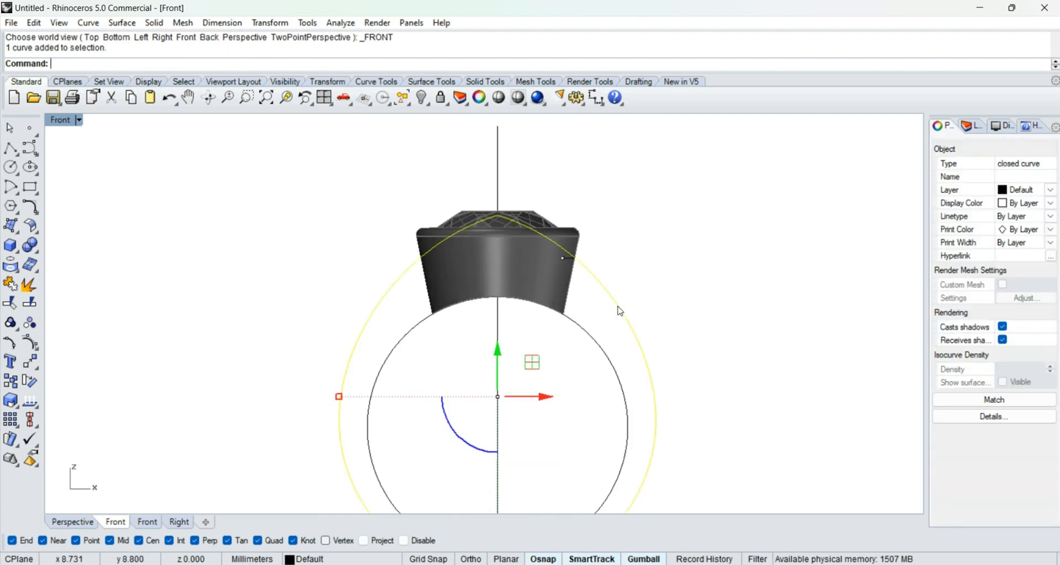
{"action": "scroll", "coordinate": [543, 243], "scroll_direction": "down", "scroll_amount": 4}
{"action": "right_click_drag", "start_coordinate": [516, 197], "coordinate": [507, 151]}
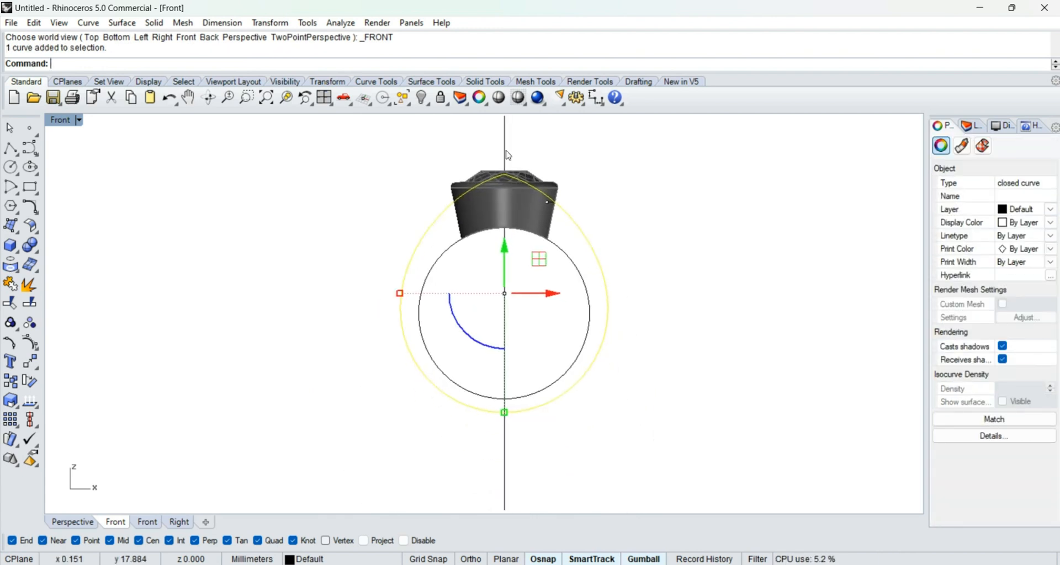
{"action": "type", "text": "split"}
{"action": "key", "text": "Return"}
{"action": "left_click", "coordinate": [505, 362]}
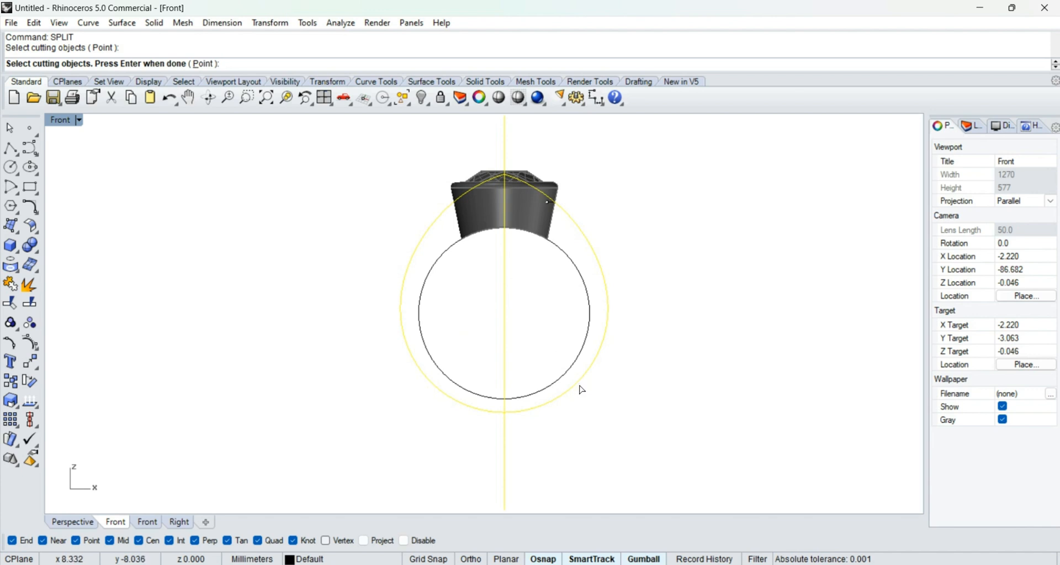
{"action": "key", "text": "Return"}
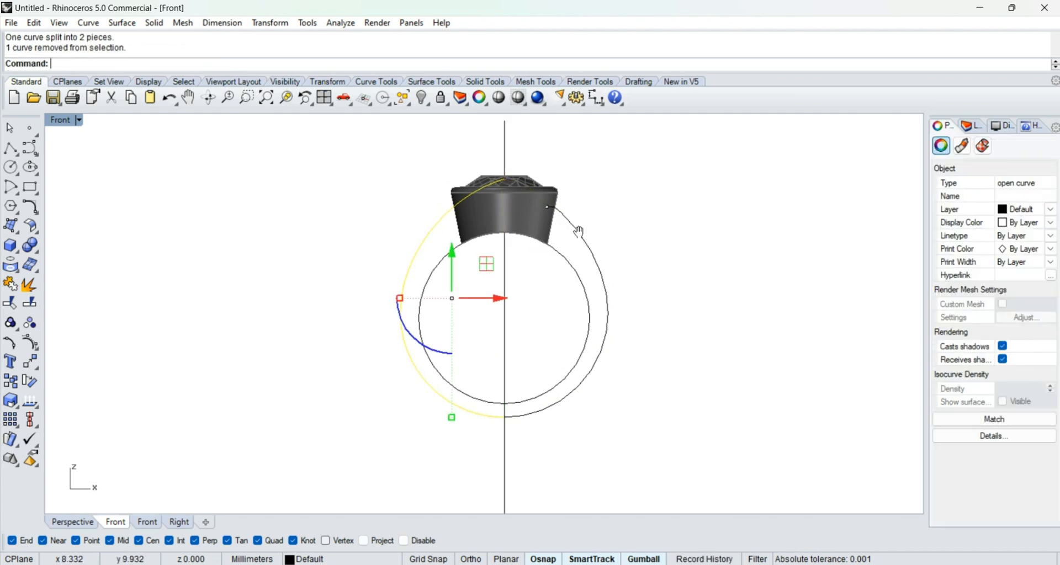
{"action": "type", "text": "D"}
{"action": "key", "text": "Return"}
{"action": "scroll", "coordinate": [584, 257], "scroll_direction": "up", "scroll_amount": 4}
{"action": "left_click", "coordinate": [580, 252]}
{"action": "scroll", "coordinate": [552, 232], "scroll_direction": "up", "scroll_amount": 5}
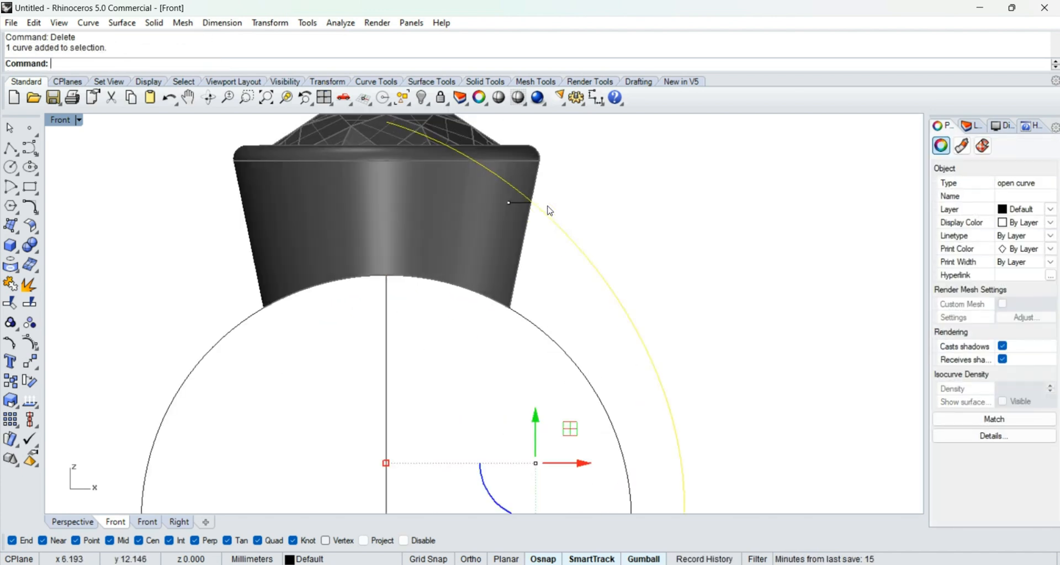
{"action": "key", "text": "Return"}
{"action": "scroll", "coordinate": [528, 223], "scroll_direction": "up", "scroll_amount": 6}
{"action": "scroll", "coordinate": [543, 266], "scroll_direction": "down", "scroll_amount": 6}
{"action": "key", "text": "Escape"}
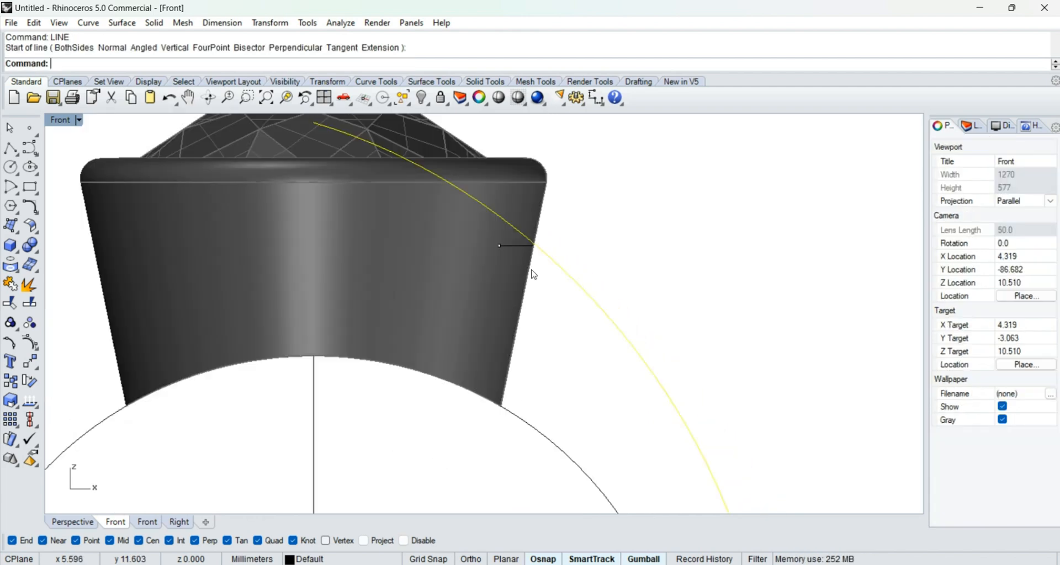
Step: Set the Front view to Wireframe display and select the two points on the bezel wall
{"action": "right_click_drag", "start_coordinate": [519, 236], "coordinate": [534, 283]}
{"action": "middle_click", "coordinate": [531, 278]}
{"action": "left_click", "coordinate": [574, 277]}
{"action": "scroll", "coordinate": [519, 293], "scroll_direction": "up", "scroll_amount": 5}
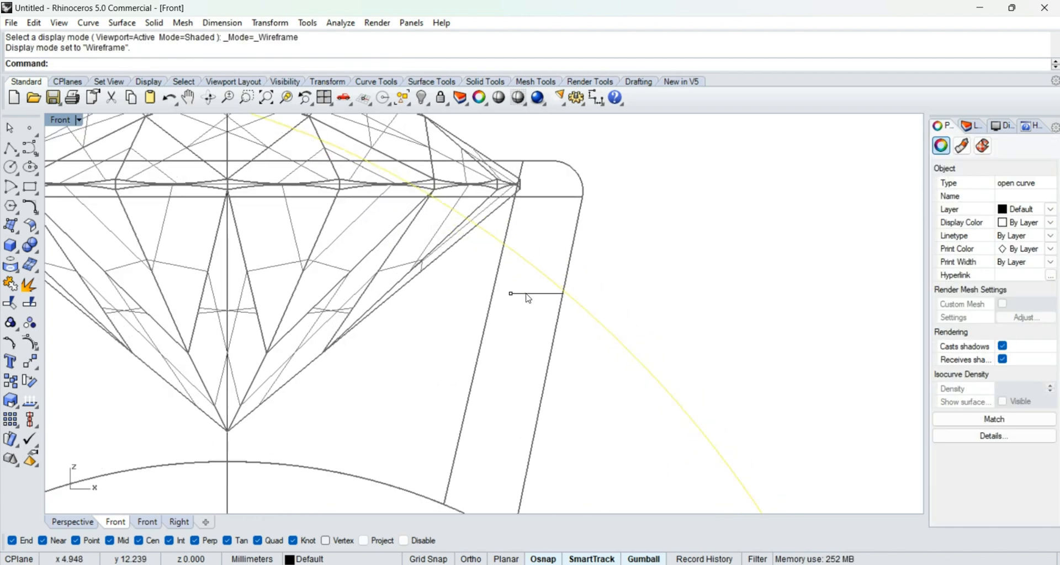
{"action": "left_click_drag", "start_coordinate": [499, 282], "coordinate": [525, 311]}
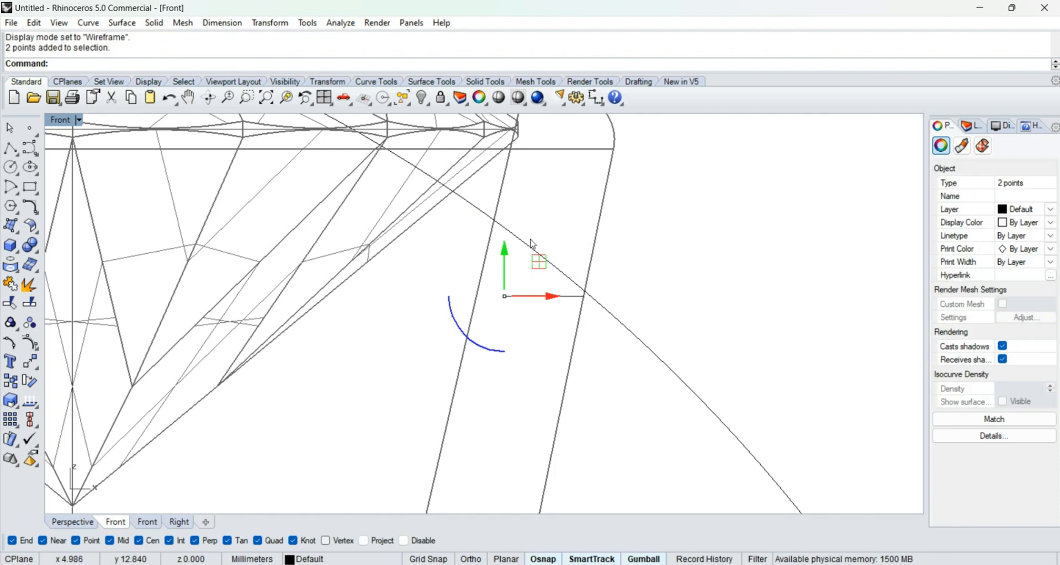
Step: Turn on the half shank curve's control points and lower its top one to the gem's girdle, so the curve meets the bezel points
{"action": "left_click_drag", "start_coordinate": [532, 225], "coordinate": [513, 240]}
{"action": "scroll", "coordinate": [537, 258], "scroll_direction": "down", "scroll_amount": 4}
{"action": "scroll", "coordinate": [538, 260], "scroll_direction": "down", "scroll_amount": 4}
{"action": "right_click_drag", "start_coordinate": [533, 242], "coordinate": [569, 314]}
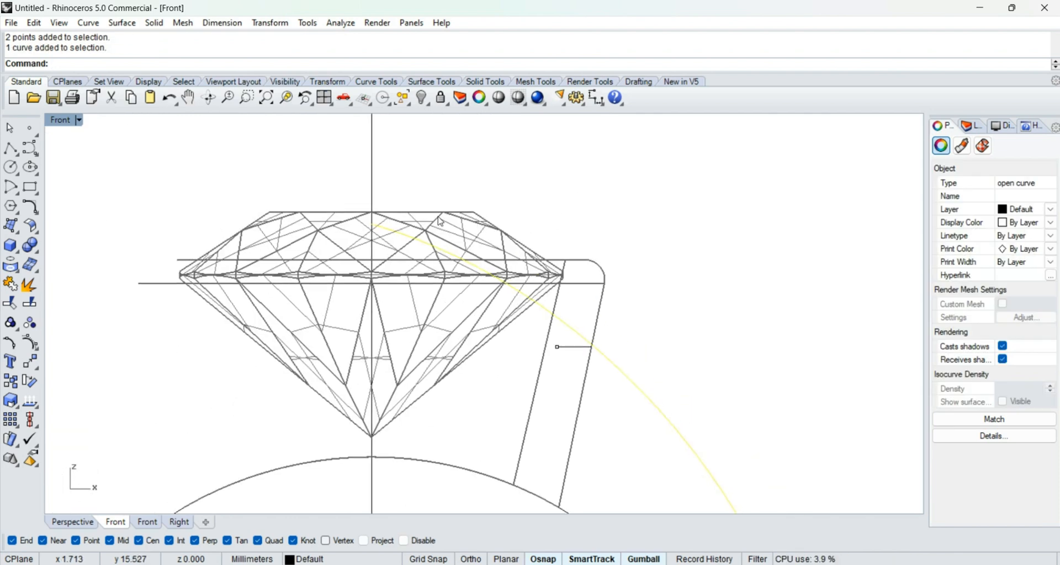
{"action": "left_click_drag", "start_coordinate": [440, 217], "coordinate": [415, 254]}
{"action": "scroll", "coordinate": [423, 252], "scroll_direction": "down", "scroll_amount": 6}
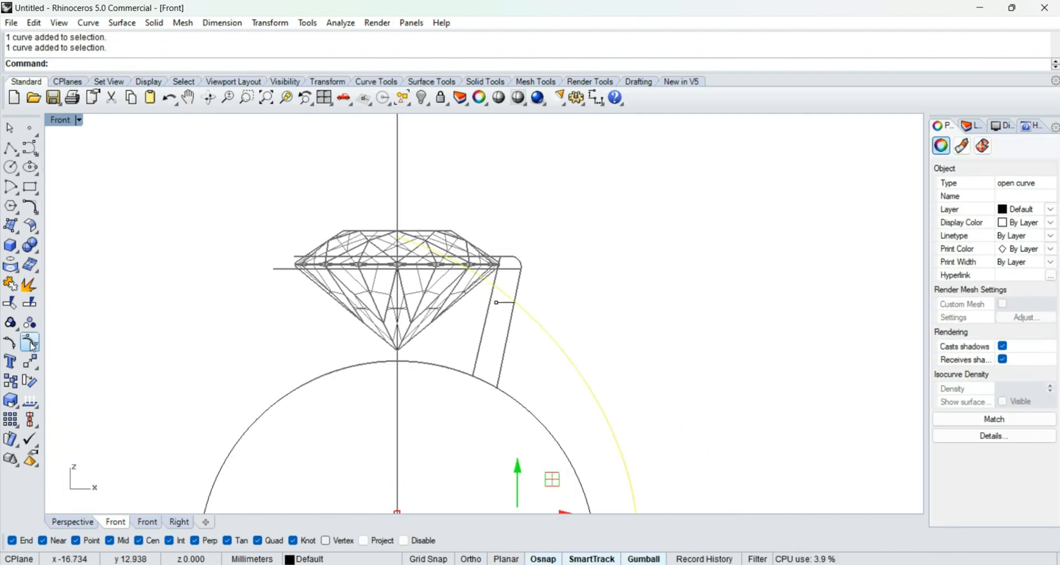
{"action": "left_click", "coordinate": [40, 307]}
{"action": "left_click", "coordinate": [398, 238]}
{"action": "scroll", "coordinate": [400, 238], "scroll_direction": "up", "scroll_amount": 2}
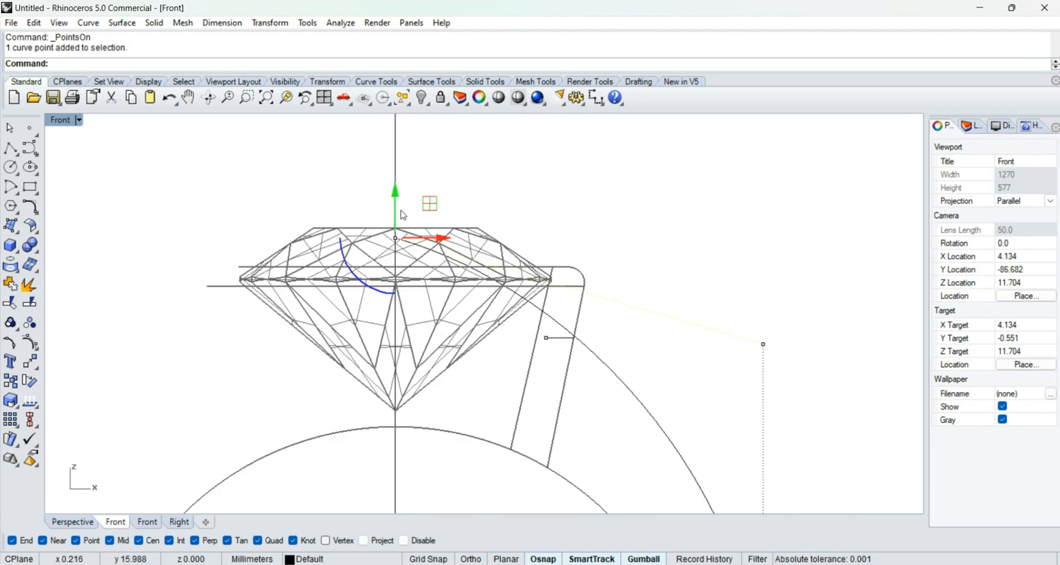
{"action": "left_click_drag", "start_coordinate": [398, 195], "coordinate": [400, 238]}
{"action": "scroll", "coordinate": [522, 327], "scroll_direction": "up", "scroll_amount": 7}
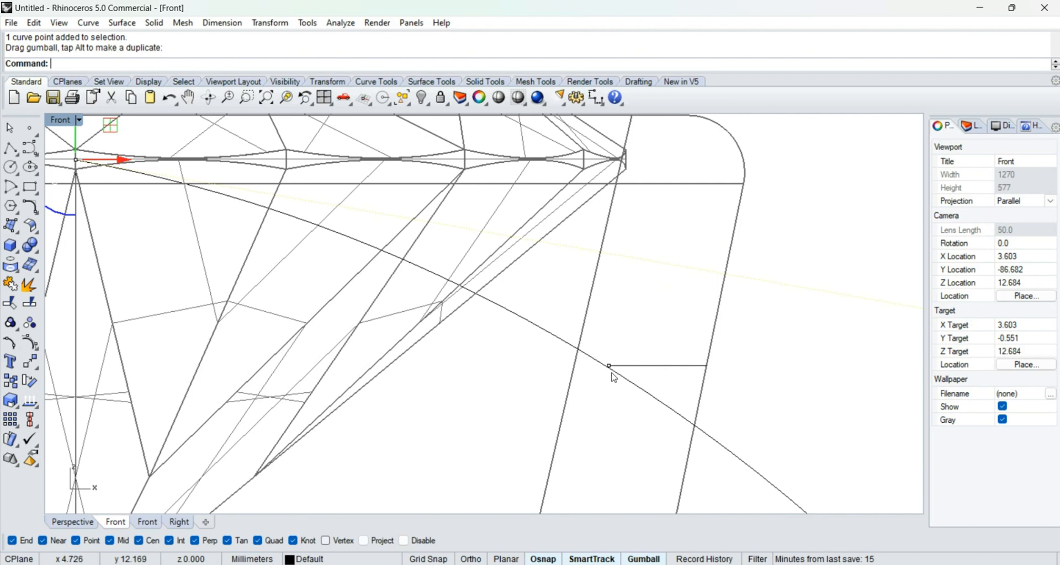
{"action": "scroll", "coordinate": [614, 378], "scroll_direction": "down", "scroll_amount": 8}
{"action": "scroll", "coordinate": [635, 321], "scroll_direction": "up", "scroll_amount": 4}
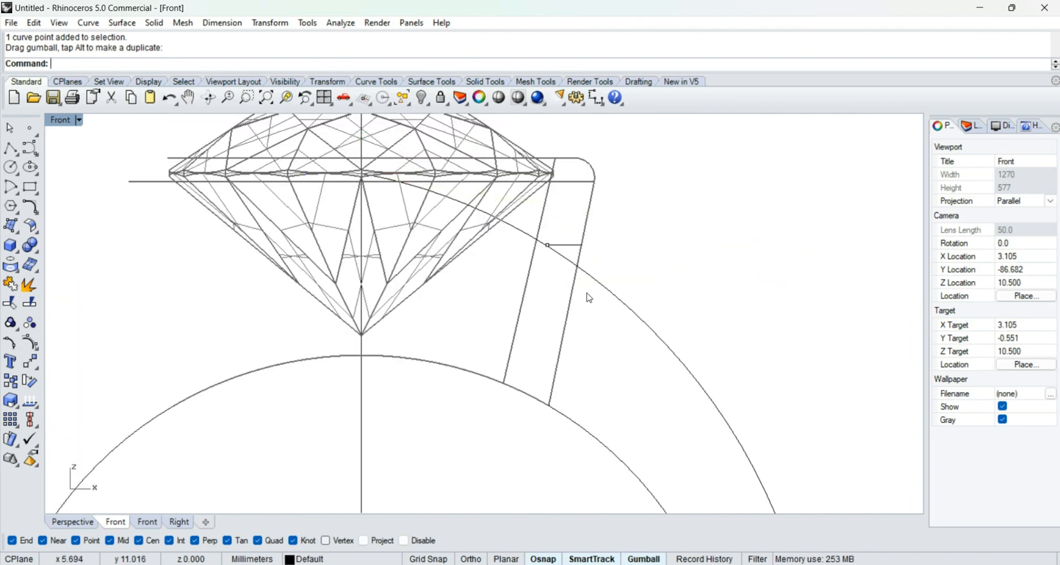
Step: Draw a short line across the half shank curve just beside the bezel reference point and split the curve with it
{"action": "left_click", "coordinate": [600, 292]}
{"action": "scroll", "coordinate": [564, 260], "scroll_direction": "up", "scroll_amount": 5}
{"action": "type", "text": "L"}
{"action": "key", "text": "Return"}
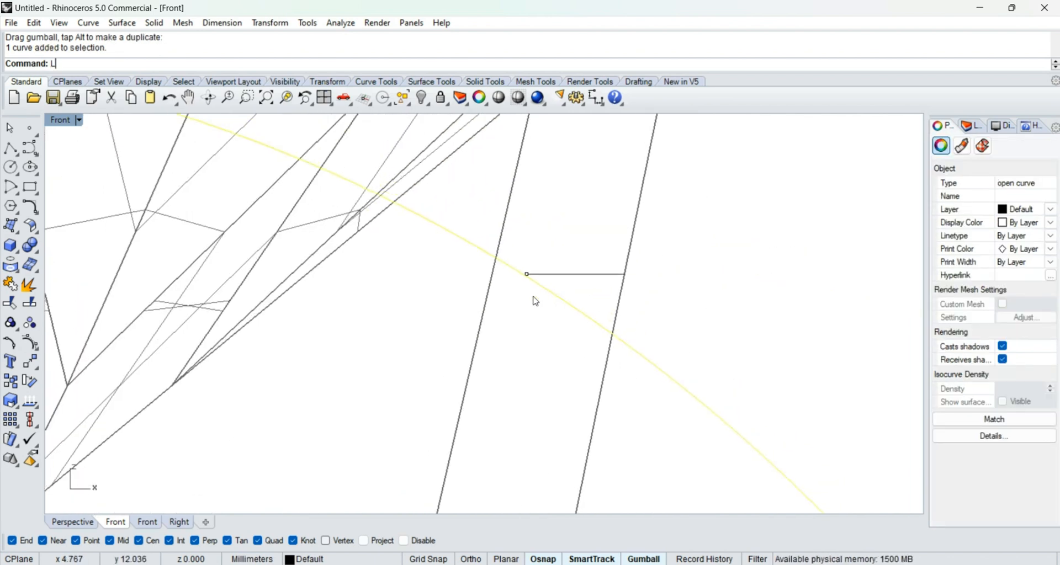
{"action": "scroll", "coordinate": [531, 279], "scroll_direction": "up", "scroll_amount": 3}
{"action": "left_click", "coordinate": [503, 336]}
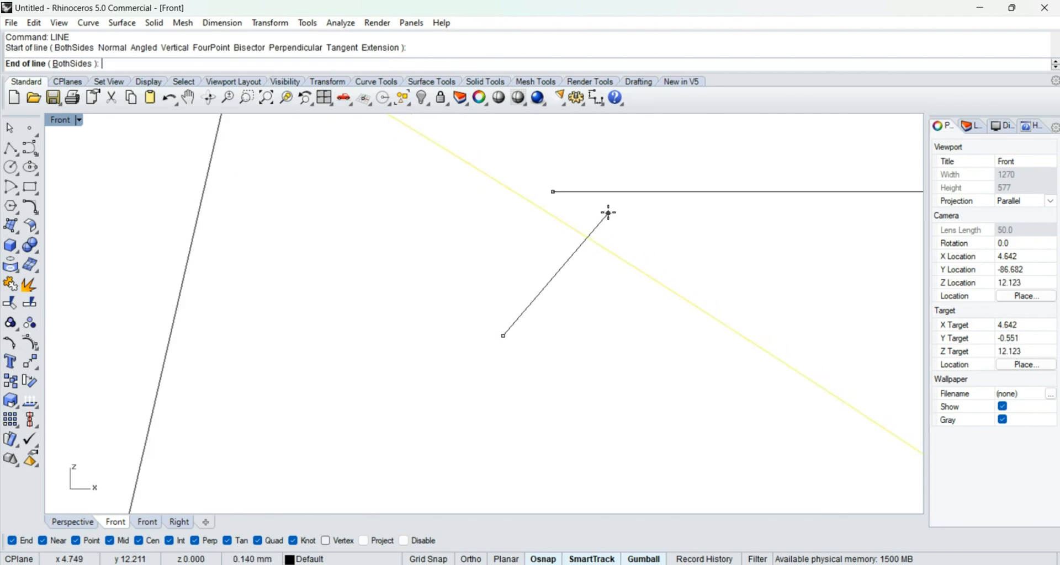
{"action": "left_click", "coordinate": [608, 212]}
{"action": "scroll", "coordinate": [584, 255], "scroll_direction": "down", "scroll_amount": 4}
{"action": "key", "text": "Return"}
{"action": "left_click", "coordinate": [572, 258]}
{"action": "key", "text": "Return"}
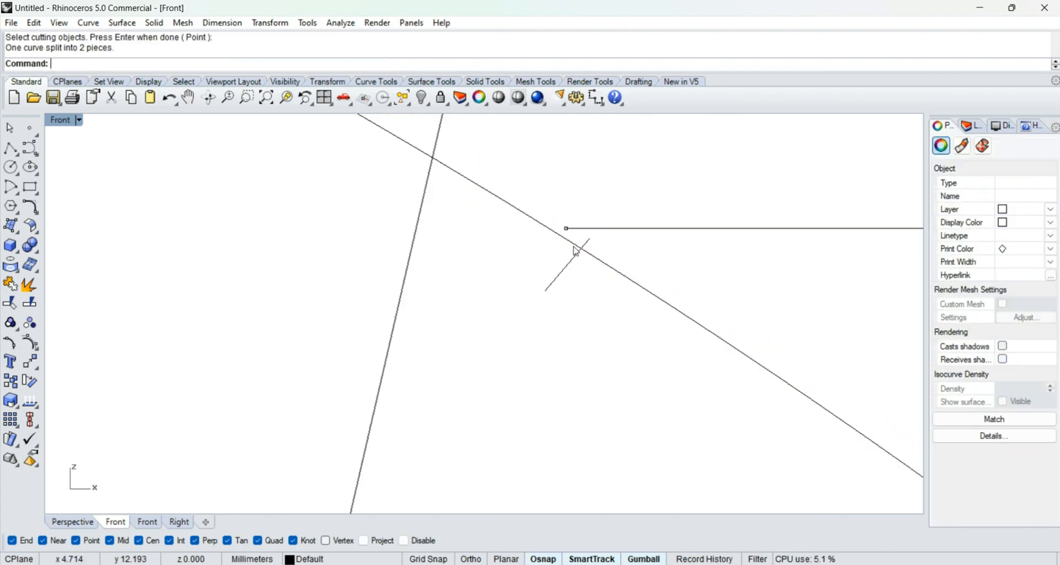
Step: Delete the upper piece of the split shank curve and the short cutting line
{"action": "left_click", "coordinate": [573, 245]}
{"action": "type", "text": "D"}
{"action": "left_click", "coordinate": [568, 265]}
{"action": "type", "text": "D"}
Step: Examine the trimmed shank curve's upper end against the bezel in the Perspective and Front views
{"action": "scroll", "coordinate": [562, 244], "scroll_direction": "down", "scroll_amount": 4}
{"action": "scroll", "coordinate": [568, 257], "scroll_direction": "down", "scroll_amount": 10}
{"action": "right_click_drag", "start_coordinate": [622, 317], "coordinate": [594, 302]}
{"action": "type", "text": "P"}
{"action": "scroll", "coordinate": [521, 311], "scroll_direction": "up", "scroll_amount": 4}
{"action": "right_click_drag", "start_coordinate": [520, 312], "coordinate": [587, 300]}
{"action": "type", "text": "F"}
{"action": "scroll", "coordinate": [561, 279], "scroll_direction": "up", "scroll_amount": 6}
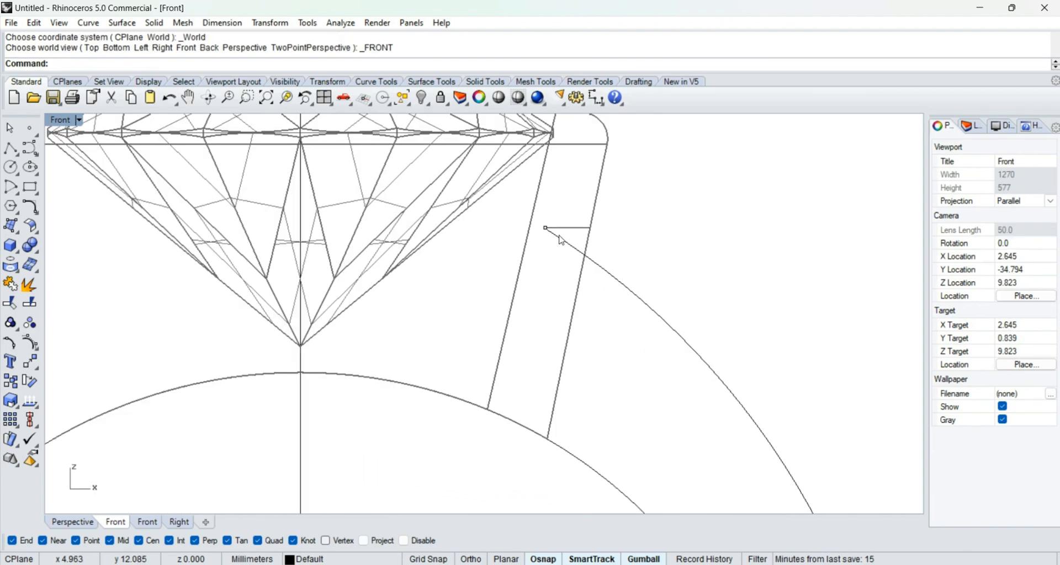
Step: Turn on the trimmed shank curve's control points in the Perspective view and select its top end point
{"action": "type", "text": "P"}
{"action": "scroll", "coordinate": [521, 317], "scroll_direction": "up", "scroll_amount": 3}
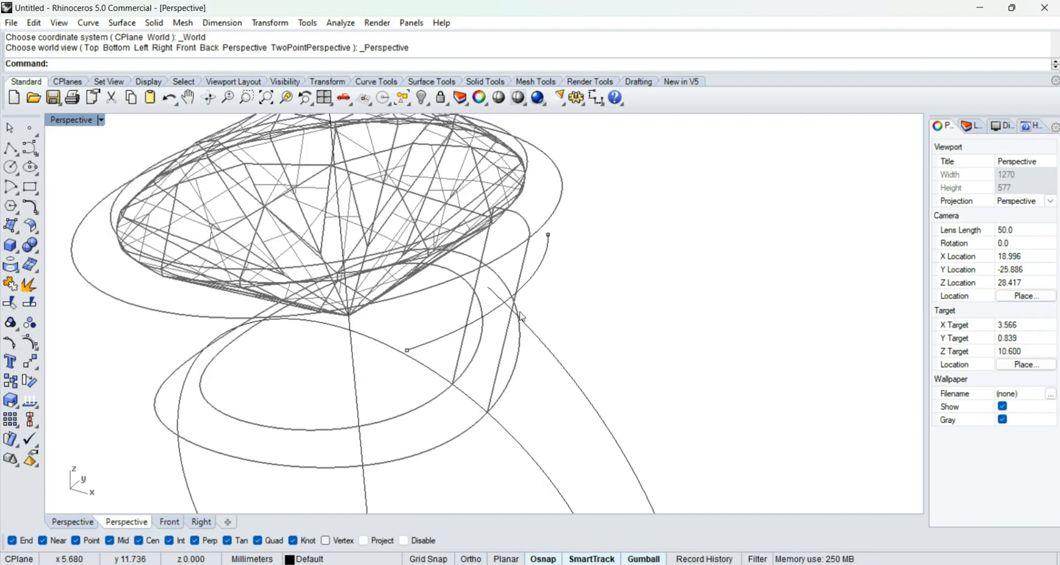
{"action": "left_click", "coordinate": [521, 320]}
{"action": "left_click", "coordinate": [29, 346]}
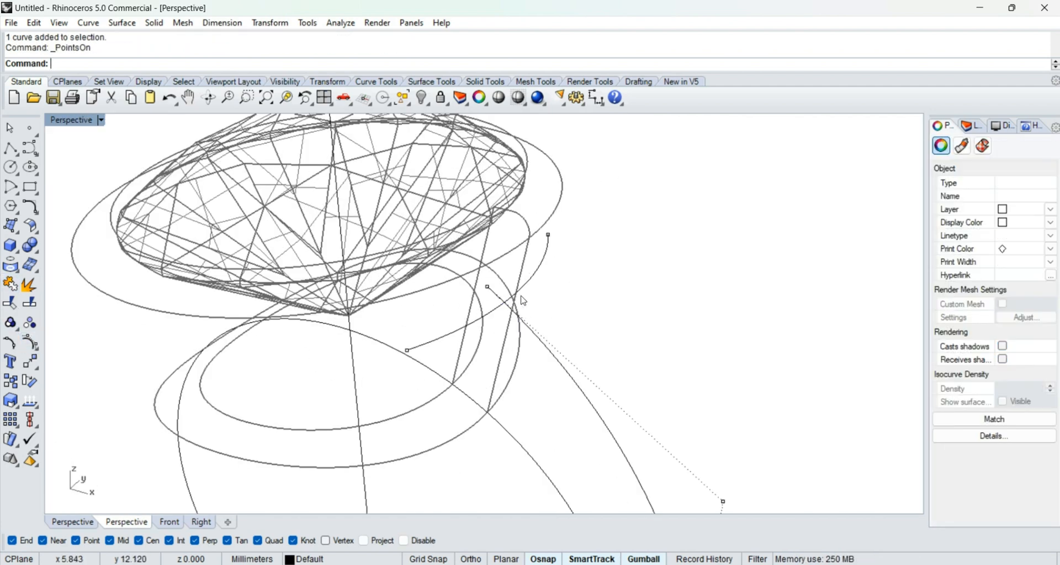
{"action": "scroll", "coordinate": [442, 291], "scroll_direction": "up", "scroll_amount": 3}
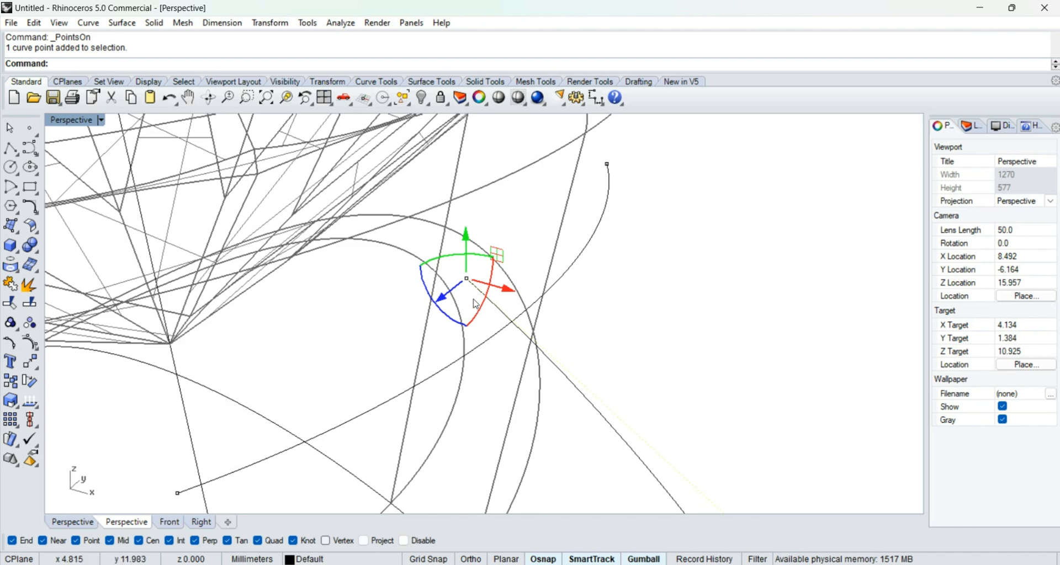
Step: Try to move the shank curve's top control point onto the front end point of the bezel reference curve
{"action": "type", "text": "M"}
{"action": "key", "text": "Return"}
{"action": "scroll", "coordinate": [468, 280], "scroll_direction": "up", "scroll_amount": 3}
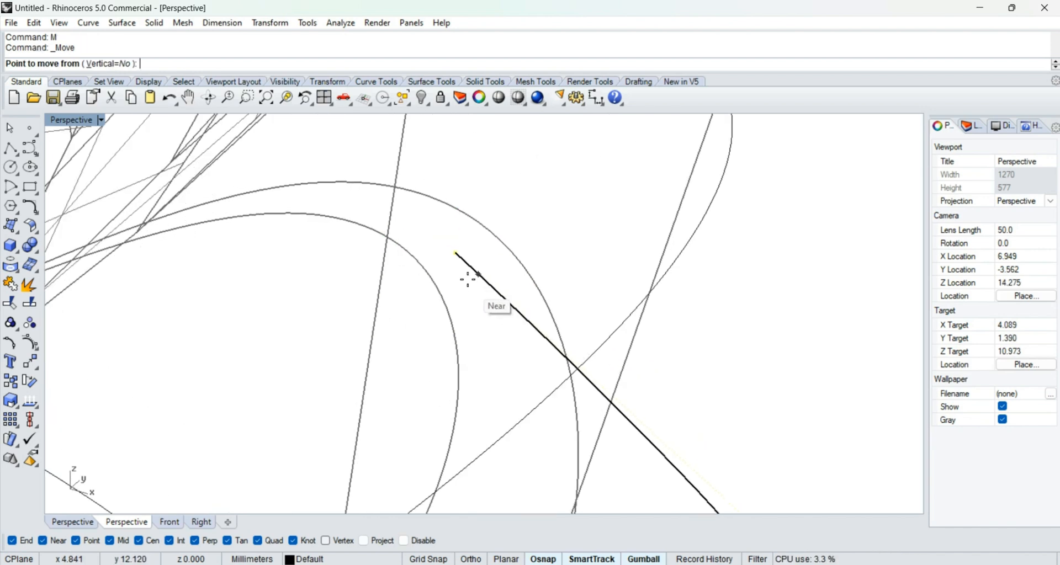
{"action": "scroll", "coordinate": [469, 255], "scroll_direction": "down", "scroll_amount": 14}
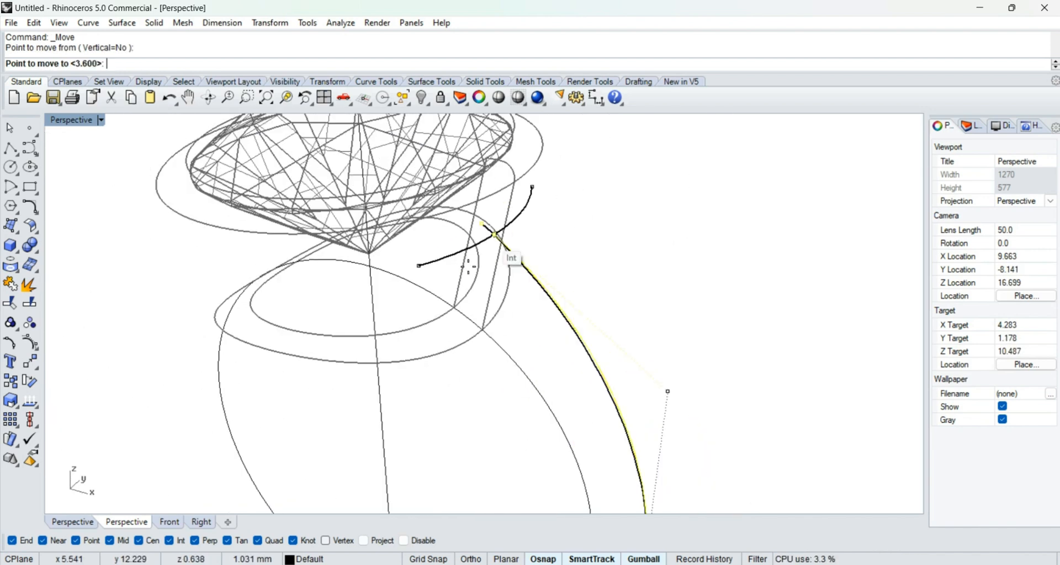
{"action": "scroll", "coordinate": [429, 273], "scroll_direction": "up", "scroll_amount": 6}
{"action": "left_click", "coordinate": [403, 240]}
{"action": "scroll", "coordinate": [459, 284], "scroll_direction": "down", "scroll_amount": 6}
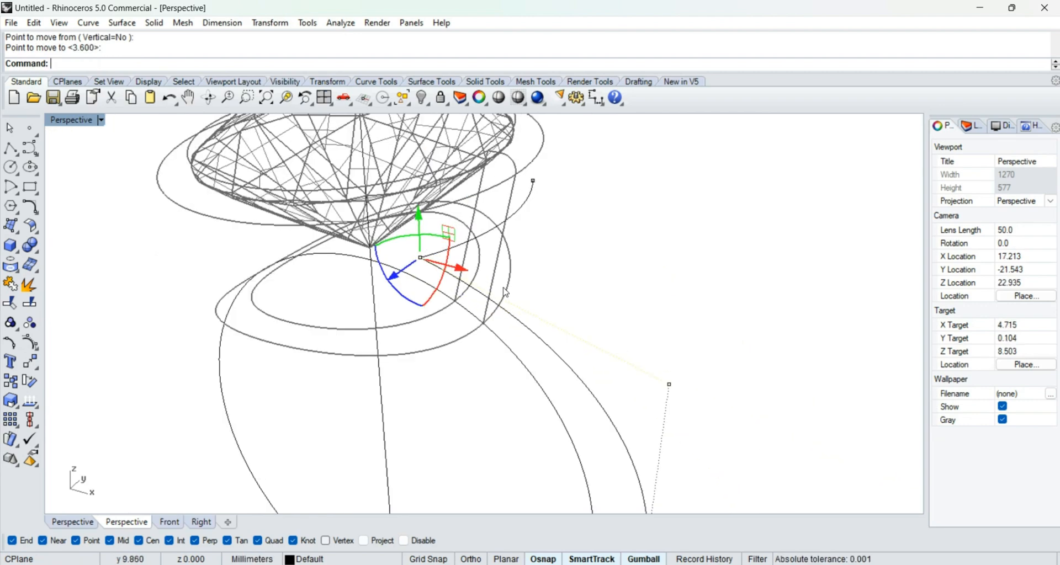
Step: Move the shank curve's top control point from the curve's end to the front reference point on the bezel wall
{"action": "right_click_drag", "start_coordinate": [504, 293], "coordinate": [524, 284]}
{"action": "scroll", "coordinate": [505, 301], "scroll_direction": "down", "scroll_amount": 8}
{"action": "right_click_drag", "start_coordinate": [361, 297], "coordinate": [454, 318]}
{"action": "scroll", "coordinate": [509, 290], "scroll_direction": "up", "scroll_amount": 4}
{"action": "scroll", "coordinate": [504, 269], "scroll_direction": "up", "scroll_amount": 4}
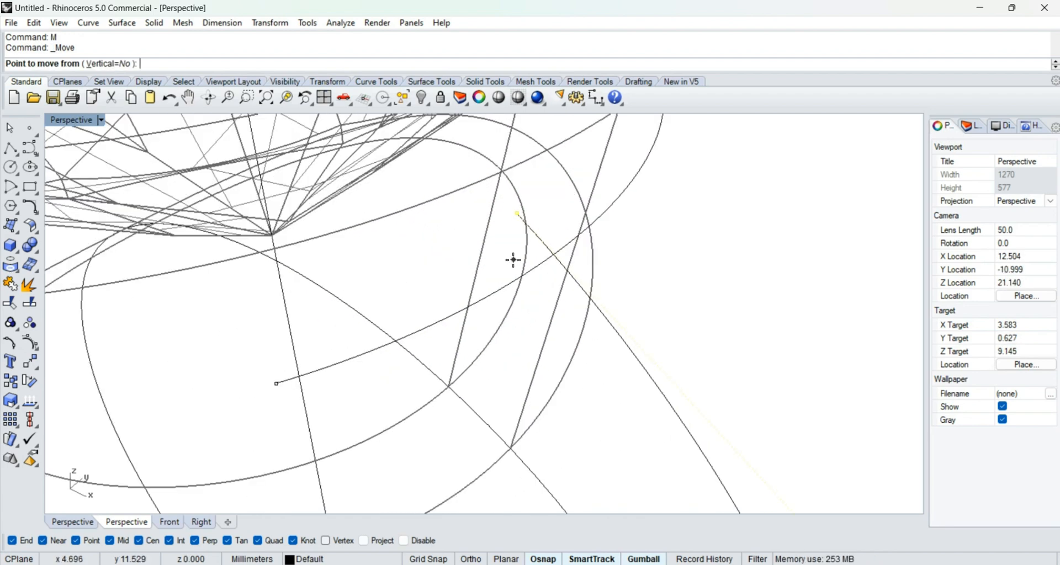
{"action": "left_click", "coordinate": [509, 215]}
{"action": "scroll", "coordinate": [409, 319], "scroll_direction": "down", "scroll_amount": 4}
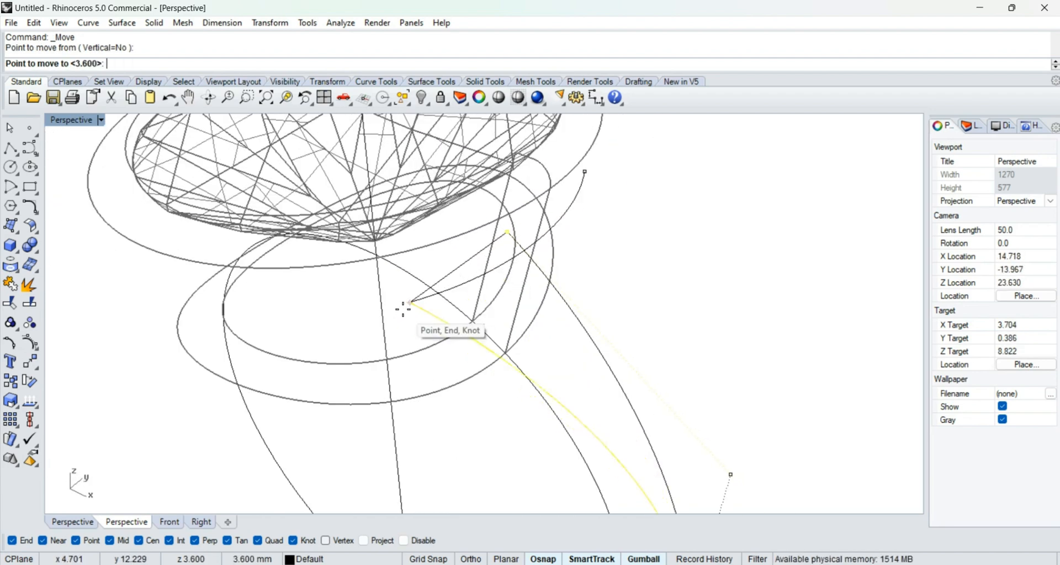
{"action": "left_click", "coordinate": [403, 309]}
Step: Set the Perspective view to Shaded display
{"action": "scroll", "coordinate": [425, 311], "scroll_direction": "down", "scroll_amount": 6}
{"action": "mouse_move", "coordinate": [522, 348]}
{"action": "right_mouse_down"}
{"action": "mouse_move", "coordinate": [416, 315]}
{"action": "mouse_move", "coordinate": [421, 369]}
{"action": "mouse_move", "coordinate": [381, 331]}
{"action": "mouse_move", "coordinate": [449, 409]}
{"action": "mouse_move", "coordinate": [340, 346]}
{"action": "mouse_move", "coordinate": [556, 319]}
{"action": "mouse_move", "coordinate": [581, 339]}
{"action": "mouse_move", "coordinate": [526, 360]}
{"action": "right_mouse_up"}
{"action": "scroll", "coordinate": [420, 369], "scroll_direction": "down", "scroll_amount": 4}
{"action": "scroll", "coordinate": [431, 318], "scroll_direction": "up", "scroll_amount": 4}
{"action": "left_click", "coordinate": [442, 322]}
{"action": "left_click", "coordinate": [574, 327]}
{"action": "scroll", "coordinate": [541, 347], "scroll_direction": "up", "scroll_amount": 5}
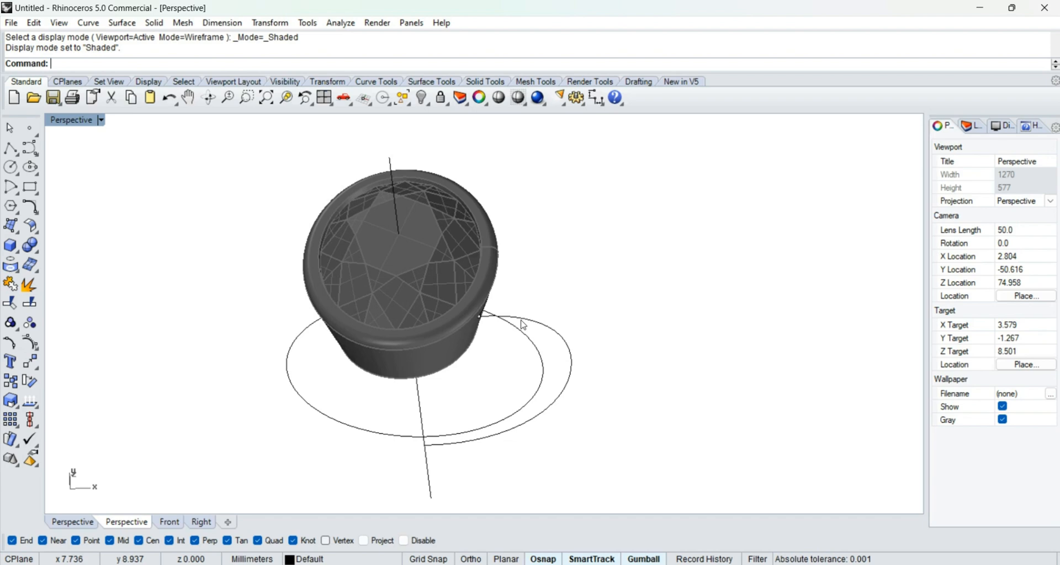
Step: Project the half shank curve to the construction plane of the Front view, deleting the input curve
{"action": "left_click", "coordinate": [546, 331]}
{"action": "mouse_move", "coordinate": [546, 332]}
{"action": "right_mouse_down"}
{"action": "mouse_move", "coordinate": [558, 381]}
{"action": "mouse_move", "coordinate": [542, 334]}
{"action": "right_mouse_up"}
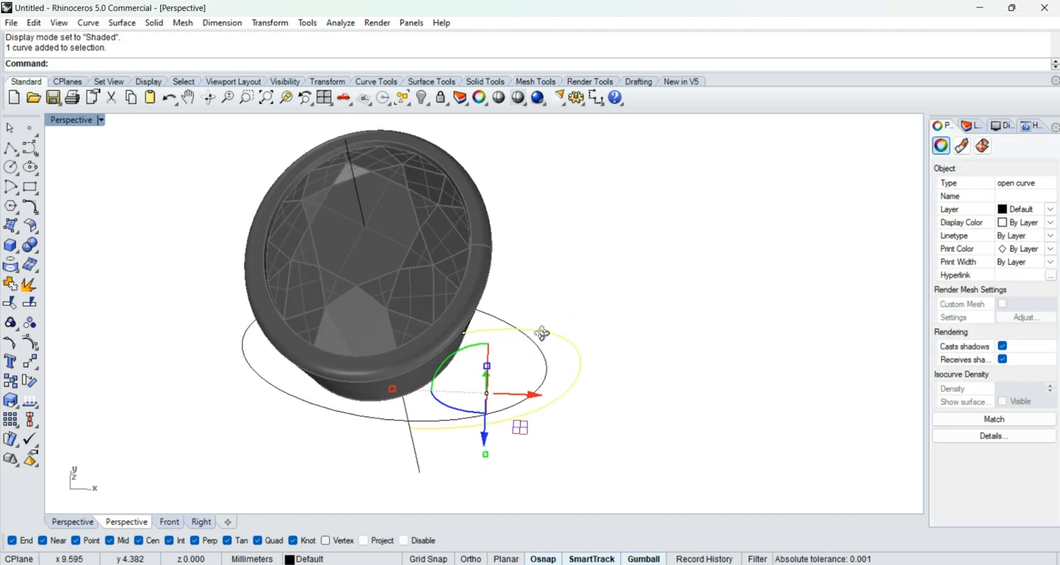
{"action": "key", "text": "ctrl+F2"}
{"action": "scroll", "coordinate": [548, 334], "scroll_direction": "down", "scroll_amount": 3}
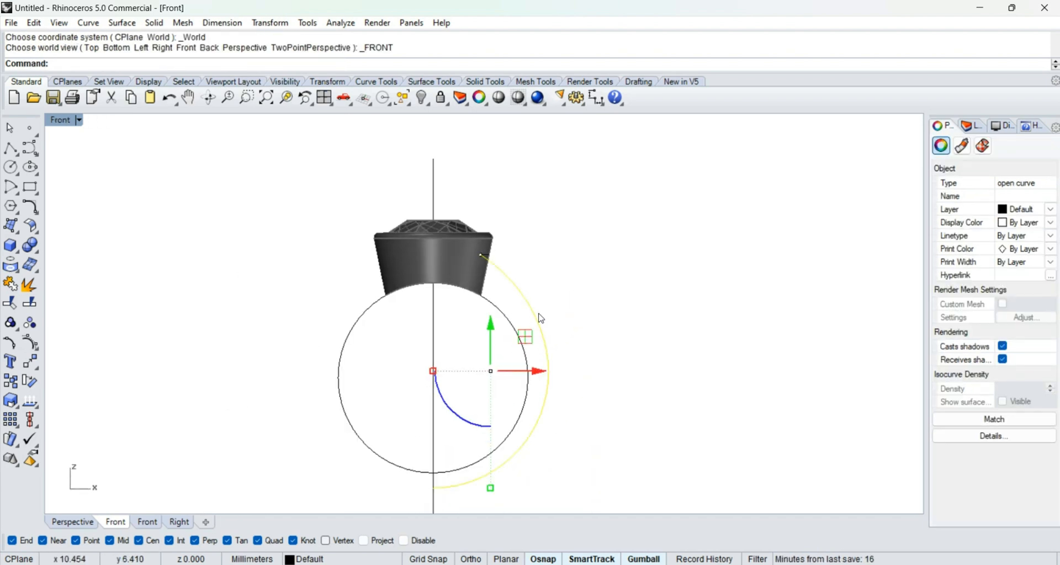
{"action": "left_click", "coordinate": [279, 24]}
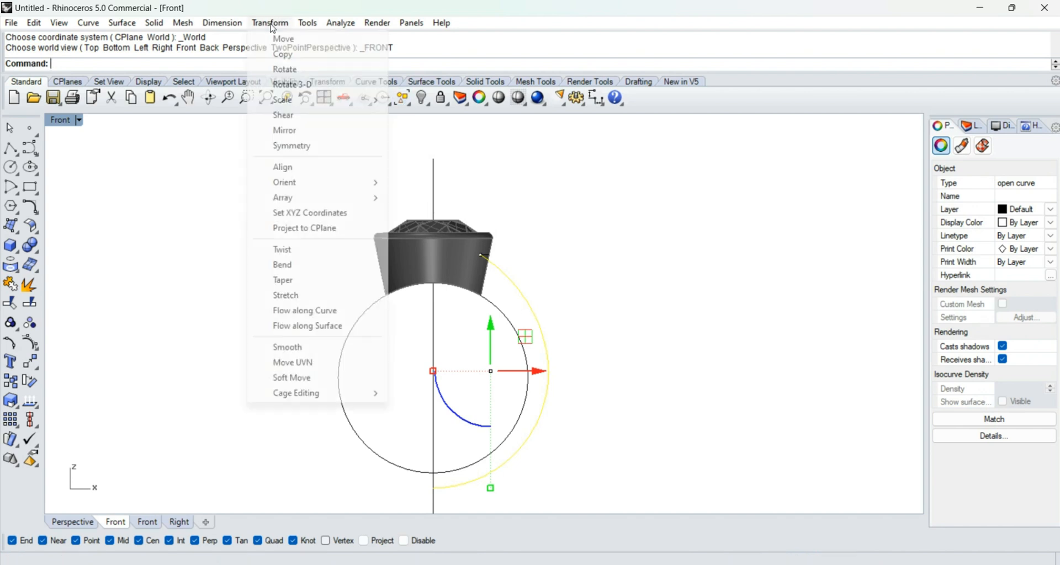
{"action": "left_click", "coordinate": [308, 229]}
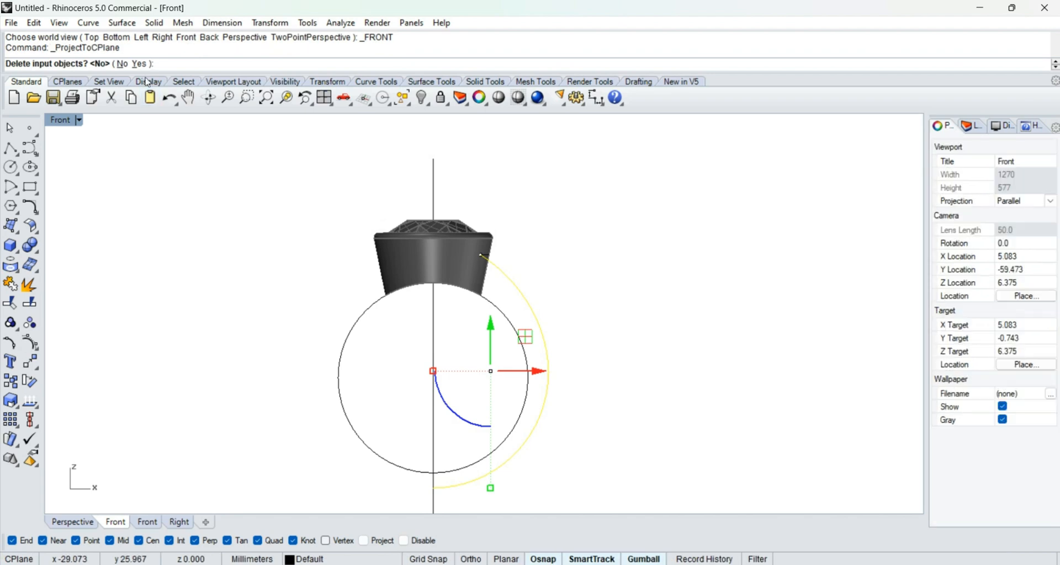
{"action": "left_click", "coordinate": [140, 67]}
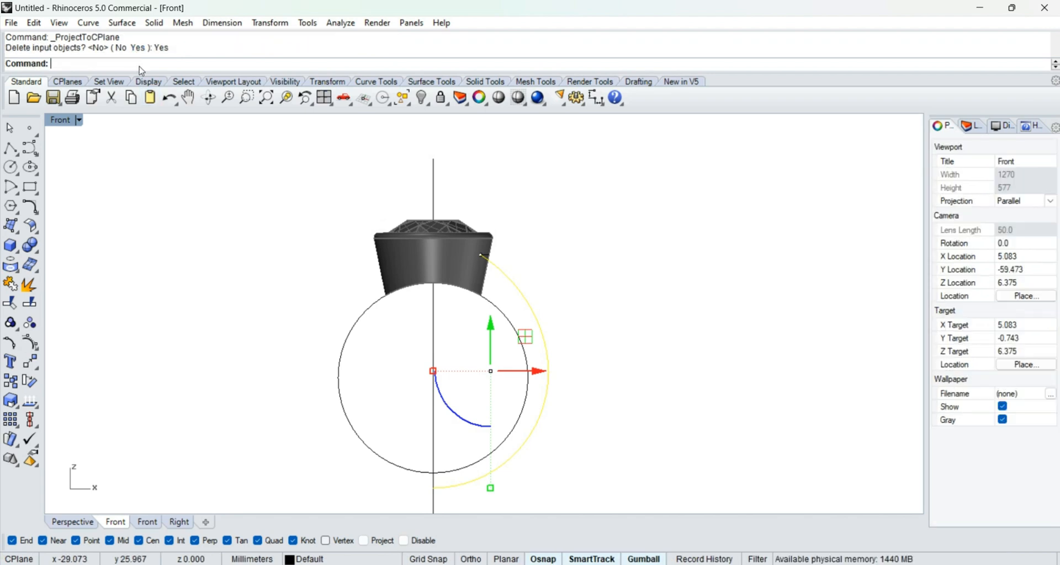
Step: Move the whole half shank curve in the Perspective view from its top end to the front reference point on the bezel
{"action": "right_click_drag", "start_coordinate": [559, 319], "coordinate": [570, 348]}
{"action": "type", "text": "p"}
{"action": "key", "text": "Return"}
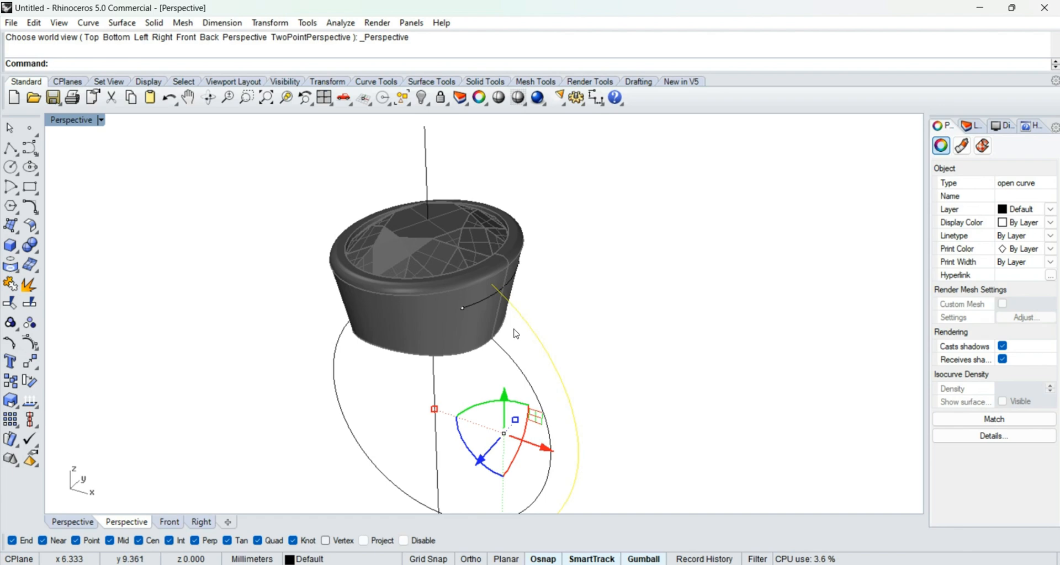
{"action": "type", "text": "m"}
{"action": "key", "text": "Return"}
{"action": "scroll", "coordinate": [497, 301], "scroll_direction": "up", "scroll_amount": 5}
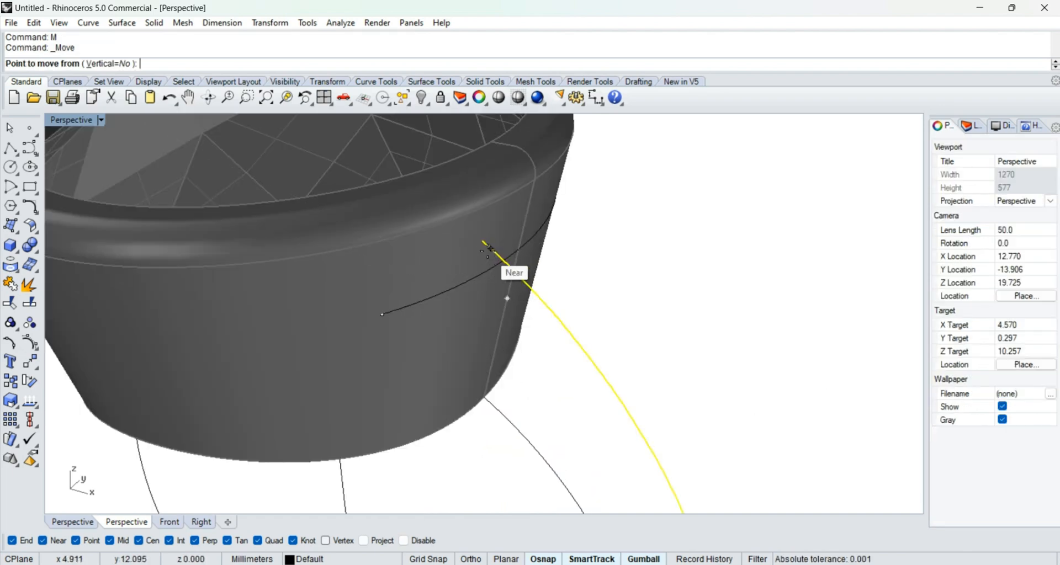
{"action": "left_click", "coordinate": [482, 237]}
{"action": "left_click", "coordinate": [382, 314]}
{"action": "scroll", "coordinate": [568, 279], "scroll_direction": "down", "scroll_amount": 5}
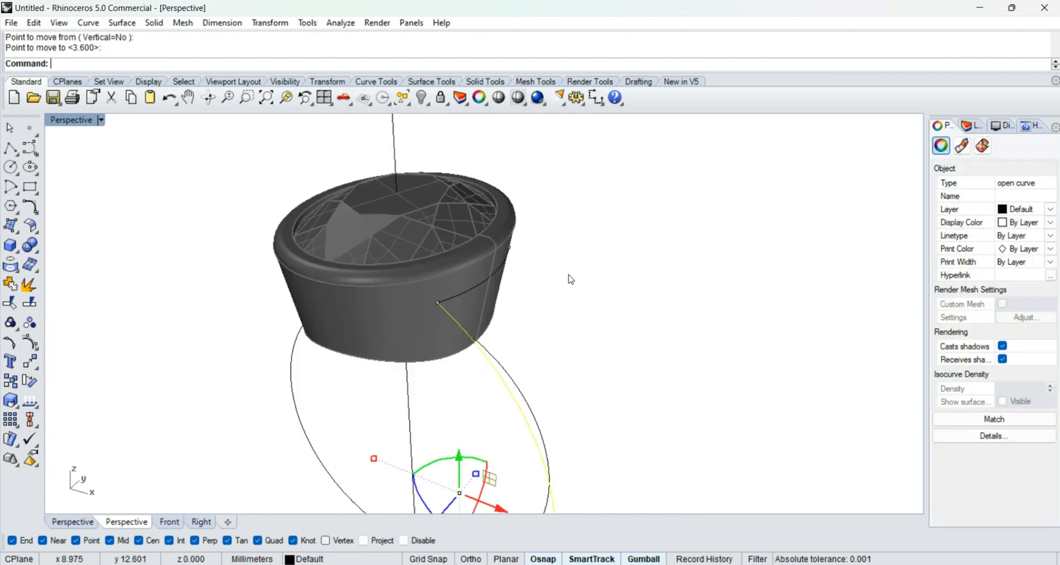
Step: Mirror the half shank curve in the Right view across the vertical axis through the origin, keeping the original
{"action": "right_click_drag", "start_coordinate": [507, 315], "coordinate": [519, 312]}
{"action": "type", "text": "r"}
{"action": "key", "text": "Return"}
{"action": "right_click_drag", "start_coordinate": [520, 377], "coordinate": [512, 296]}
{"action": "type", "text": "Mir"}
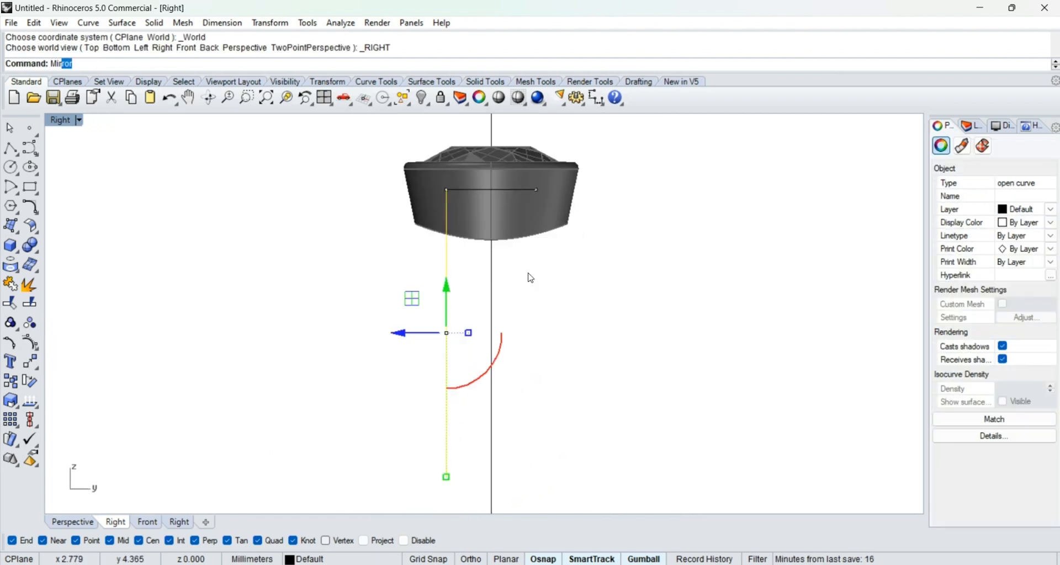
{"action": "key", "text": "Return"}
{"action": "type", "text": "0"}
{"action": "key", "text": "Return"}
{"action": "left_click", "coordinate": [568, 430]}
{"action": "type", "text": "P"}
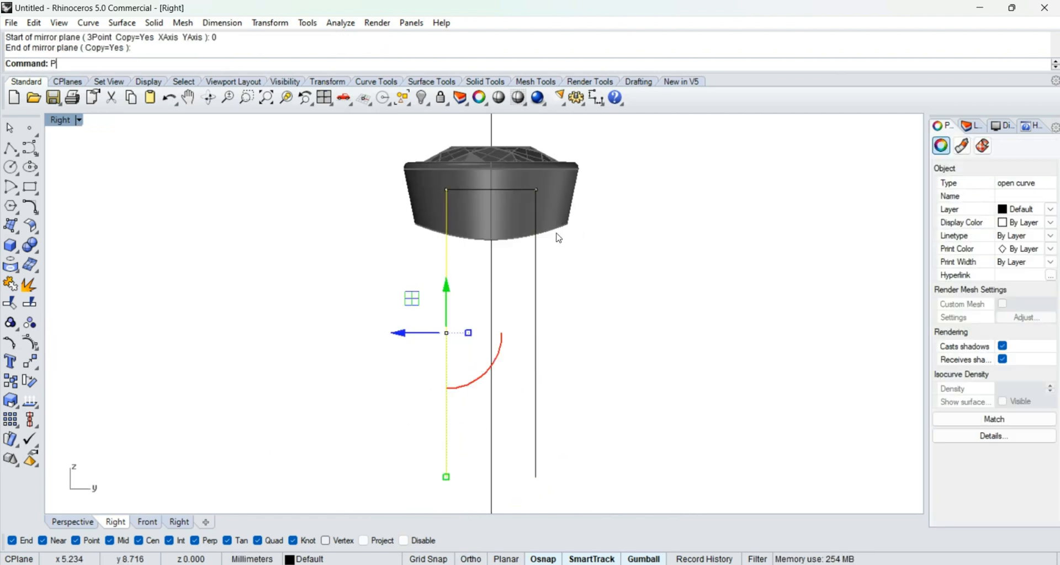
Step: Draw a line joining the bottom ends of the two half shank curves in the Perspective view
{"action": "key", "text": "Return"}
{"action": "right_click_drag", "start_coordinate": [606, 329], "coordinate": [469, 370]}
{"action": "left_click", "coordinate": [543, 395]}
{"action": "right_click_drag", "start_coordinate": [544, 395], "coordinate": [507, 418]}
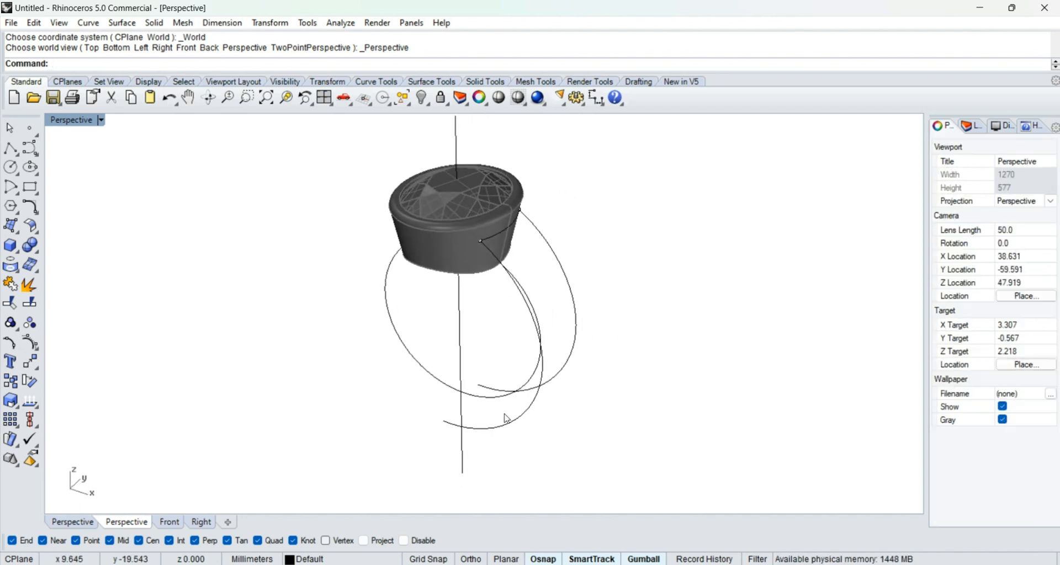
{"action": "type", "text": "L"}
{"action": "key", "text": "Return"}
{"action": "scroll", "coordinate": [475, 416], "scroll_direction": "up", "scroll_amount": 3}
{"action": "left_click", "coordinate": [430, 416]}
{"action": "scroll", "coordinate": [501, 345], "scroll_direction": "up", "scroll_amount": 4}
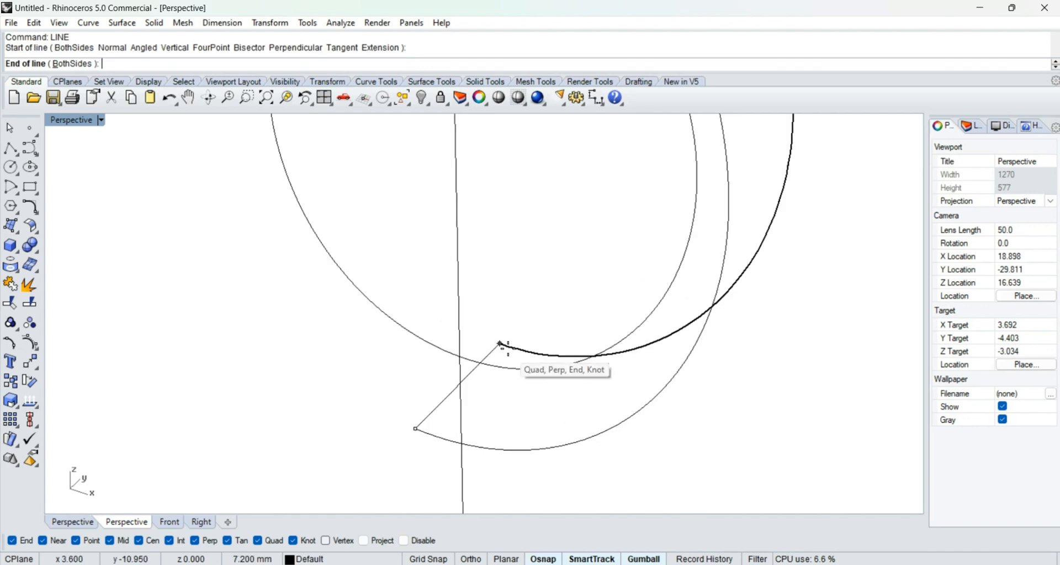
{"action": "left_click", "coordinate": [502, 345]}
{"action": "scroll", "coordinate": [511, 354], "scroll_direction": "down", "scroll_amount": 6}
Step: Sweep a surface along the two half shank curves as rails, using the bezel curve and the bottom line as cross sections
{"action": "left_click", "coordinate": [527, 355]}
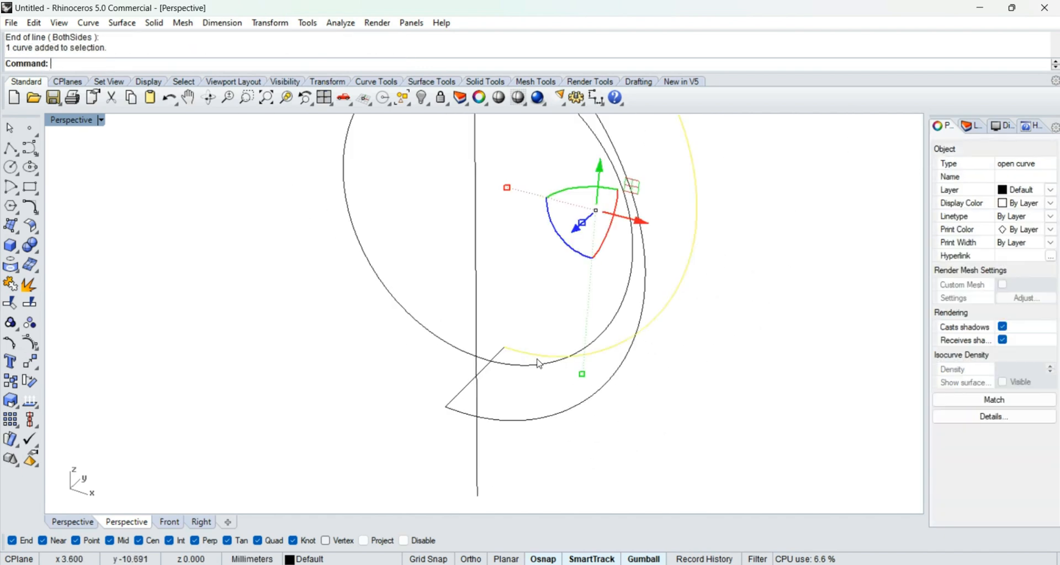
{"action": "right_click_drag", "start_coordinate": [554, 419], "coordinate": [592, 357]}
{"action": "left_click", "coordinate": [547, 428], "text": "shift"}
{"action": "type", "text": "sweep2"}
{"action": "key", "text": "Return"}
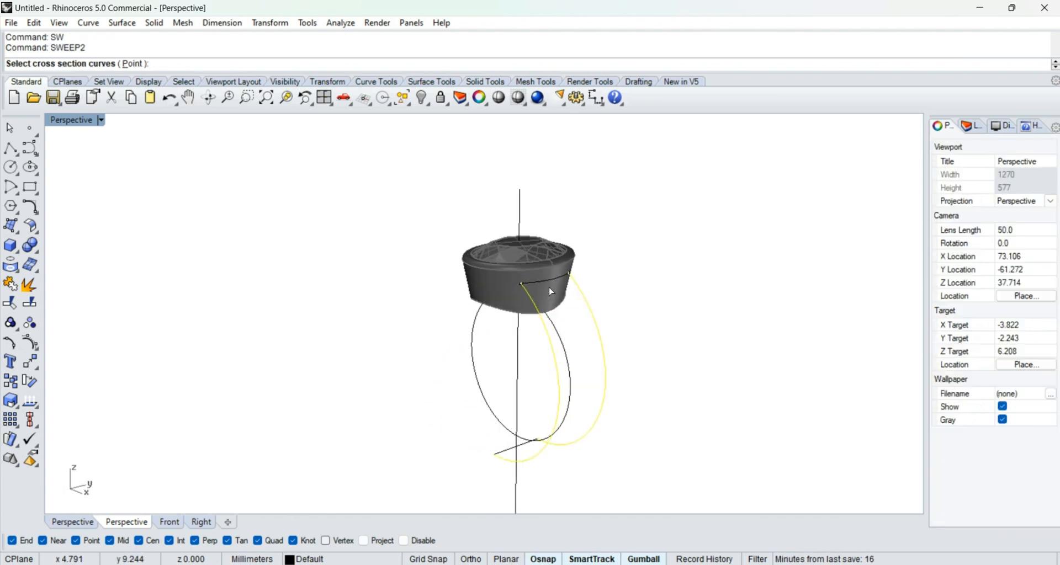
{"action": "scroll", "coordinate": [506, 453], "scroll_direction": "up", "scroll_amount": 3}
{"action": "left_click", "coordinate": [508, 455]}
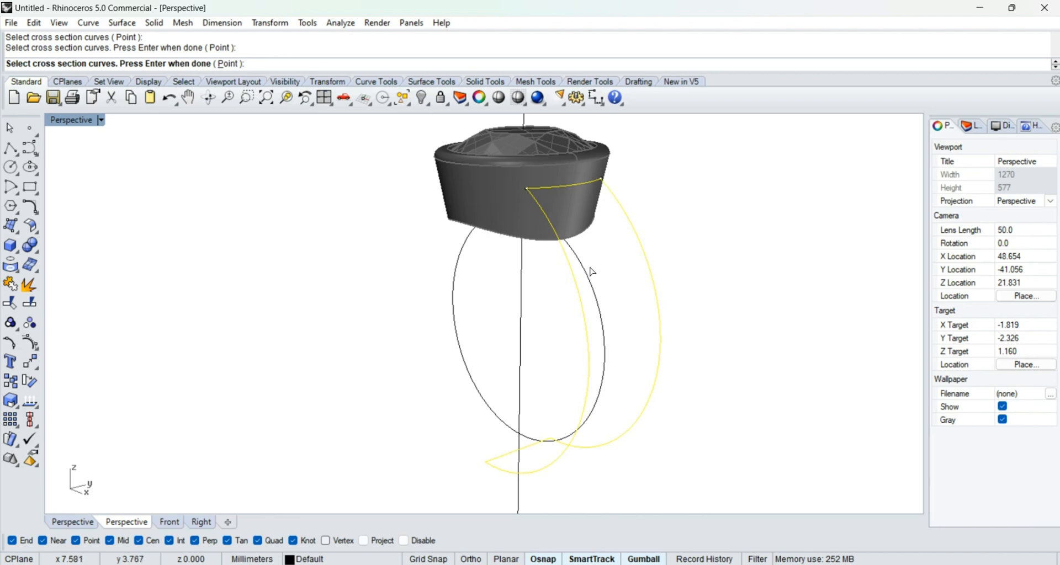
{"action": "key", "text": "Return"}
{"action": "key", "text": "Return"}
Step: Set the Perspective view to Rendered display and inspect the swept shank surface from several angles
{"action": "scroll", "coordinate": [620, 316], "scroll_direction": "down", "scroll_amount": 2}
{"action": "right_click_drag", "start_coordinate": [620, 316], "coordinate": [476, 308]}
{"action": "type", "text": "`"}
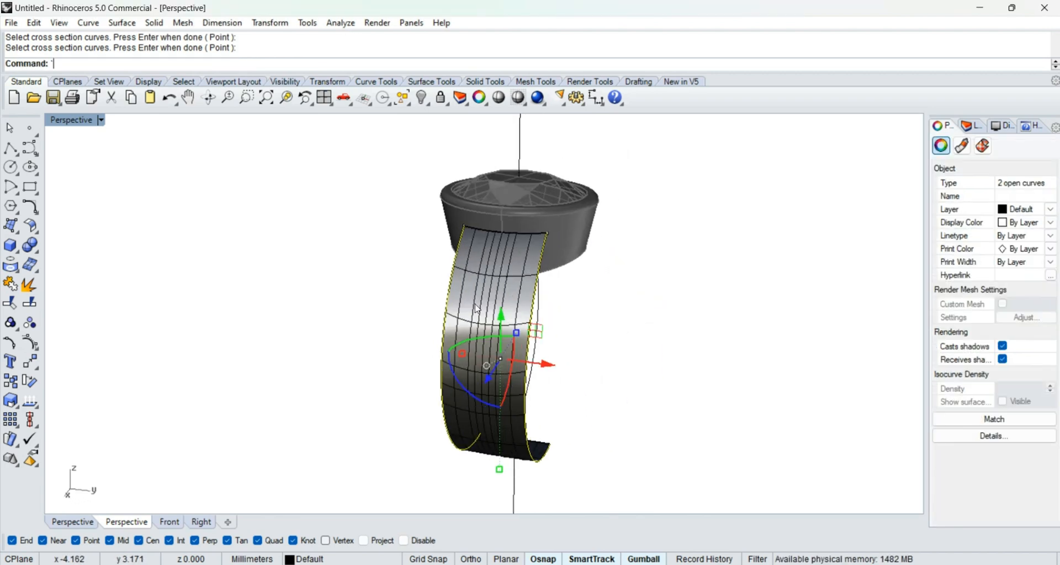
{"action": "middle_click", "coordinate": [476, 308]}
{"action": "left_click", "coordinate": [437, 315]}
{"action": "scroll", "coordinate": [553, 306], "scroll_direction": "down", "scroll_amount": 5}
{"action": "right_click_drag", "start_coordinate": [553, 306], "coordinate": [614, 258]}
{"action": "left_click", "coordinate": [614, 257]}
{"action": "scroll", "coordinate": [614, 257], "scroll_direction": "up", "scroll_amount": 4}
{"action": "right_click_drag", "start_coordinate": [565, 280], "coordinate": [593, 326]}
{"action": "scroll", "coordinate": [532, 287], "scroll_direction": "down", "scroll_amount": 4}
{"action": "scroll", "coordinate": [532, 287], "scroll_direction": "up", "scroll_amount": 6}
{"action": "right_click_drag", "start_coordinate": [532, 287], "coordinate": [531, 289]}
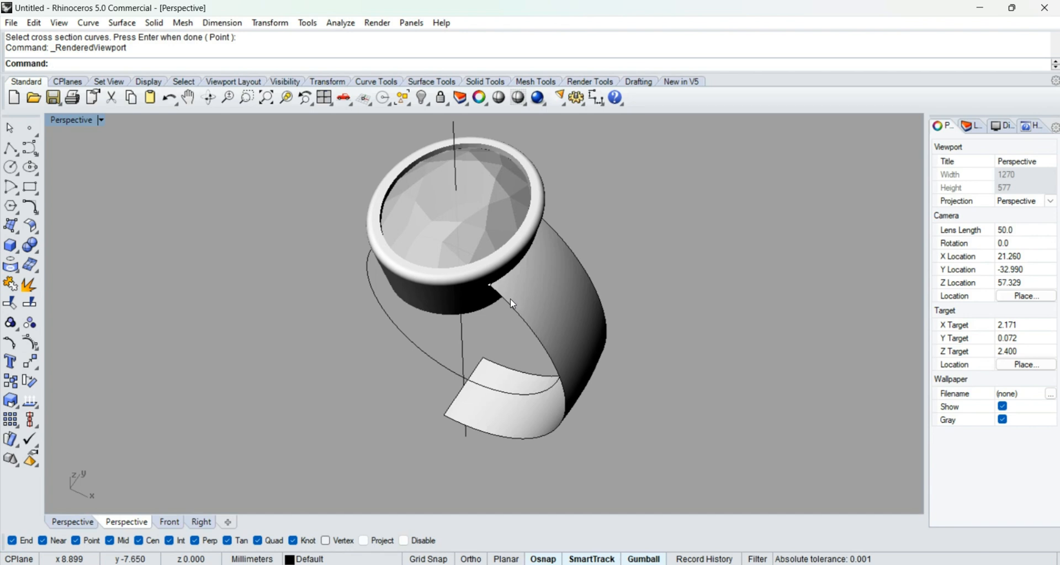
Step: Switch to the Front view and set it to Shaded display
{"action": "scroll", "coordinate": [511, 300], "scroll_direction": "down", "scroll_amount": 5}
{"action": "type", "text": "F"}
{"action": "key", "text": "Return"}
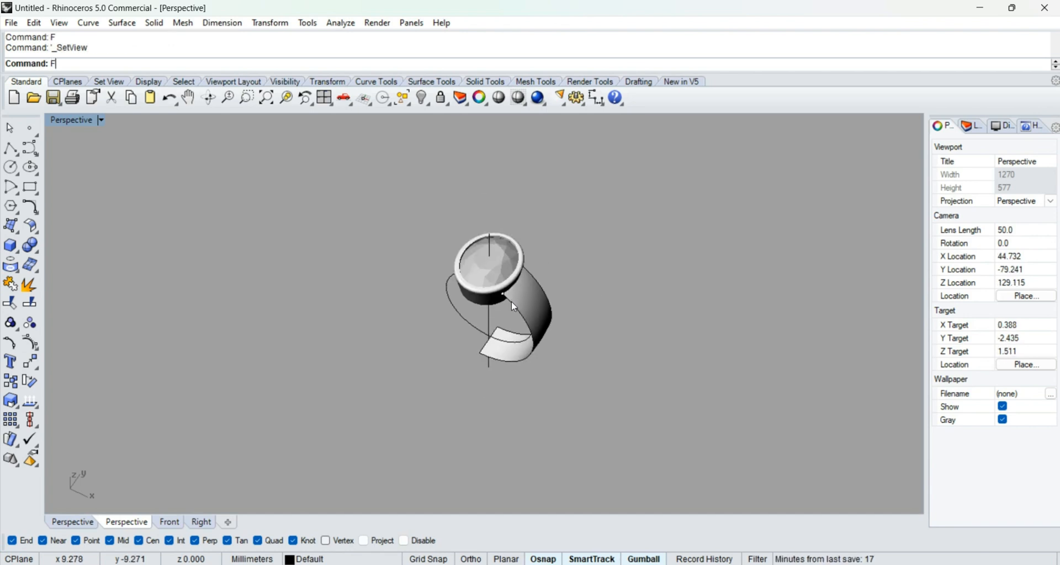
{"action": "scroll", "coordinate": [492, 301], "scroll_direction": "up", "scroll_amount": 5}
{"action": "middle_click", "coordinate": [420, 291]}
{"action": "left_click", "coordinate": [457, 286]}
Step: Offset the inner finger circle outward by 1.50 mm
{"action": "left_click", "coordinate": [413, 271]}
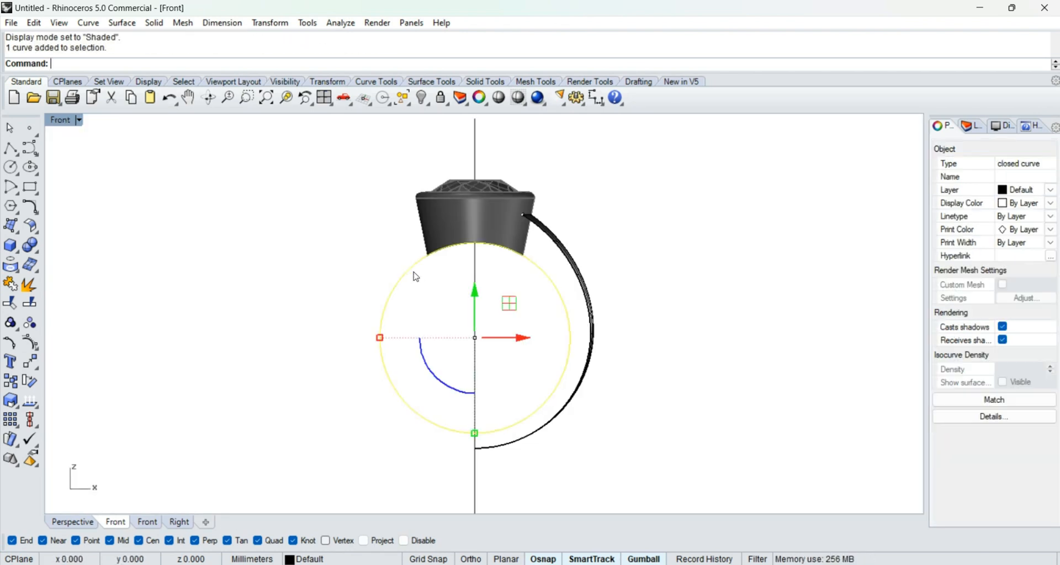
{"action": "right_click_drag", "start_coordinate": [452, 323], "coordinate": [463, 283]}
{"action": "type", "text": "O"}
{"action": "key", "text": "Return"}
{"action": "scroll", "coordinate": [468, 388], "scroll_direction": "up", "scroll_amount": 6}
{"action": "type", "text": "1.50"}
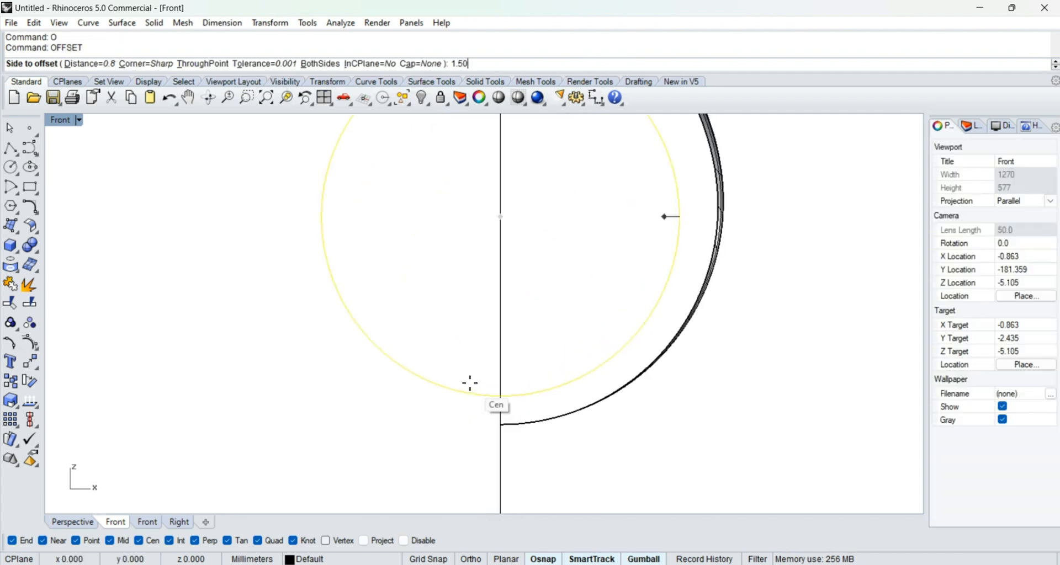
{"action": "key", "text": "Return"}
{"action": "left_click", "coordinate": [465, 424]}
Step: Scale the offset circle from its bottom point until its top is level with the shank surface's upper end
{"action": "scroll", "coordinate": [480, 442], "scroll_direction": "down", "scroll_amount": 5}
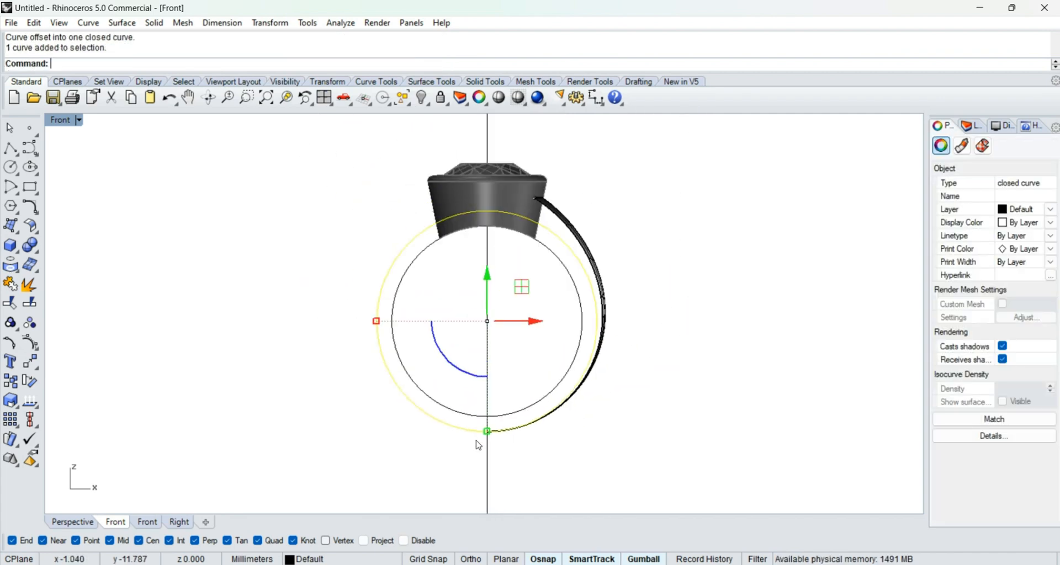
{"action": "type", "text": "S"}
{"action": "key", "text": "Return"}
{"action": "scroll", "coordinate": [482, 440], "scroll_direction": "up", "scroll_amount": 5}
{"action": "left_click", "coordinate": [489, 430]}
{"action": "right_click_drag", "start_coordinate": [480, 205], "coordinate": [459, 386]}
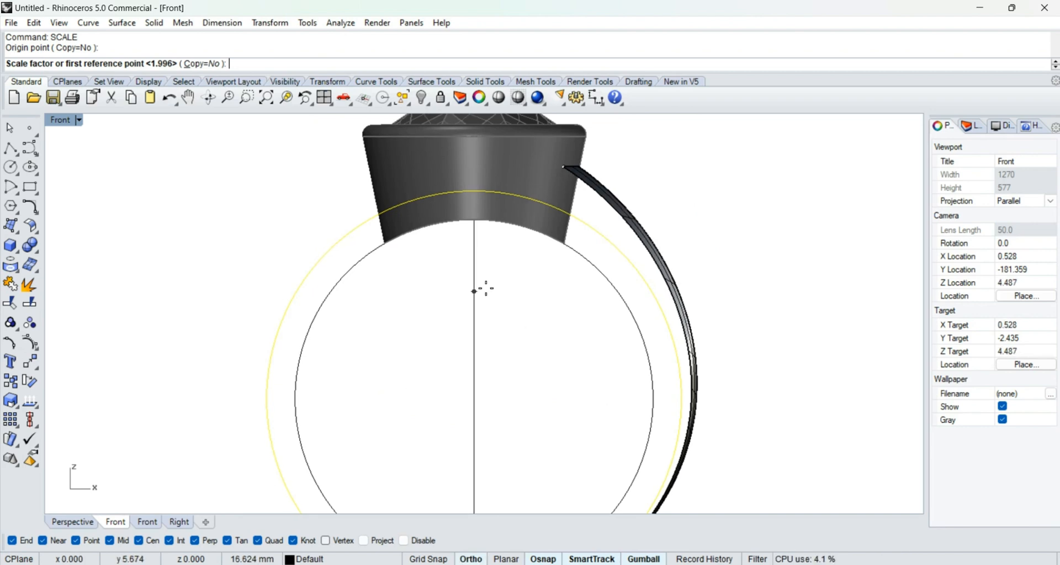
{"action": "left_click", "coordinate": [486, 279], "text": "shift"}
{"action": "left_click", "coordinate": [486, 258], "text": "shift"}
{"action": "right_click_drag", "start_coordinate": [488, 259], "coordinate": [449, 373]}
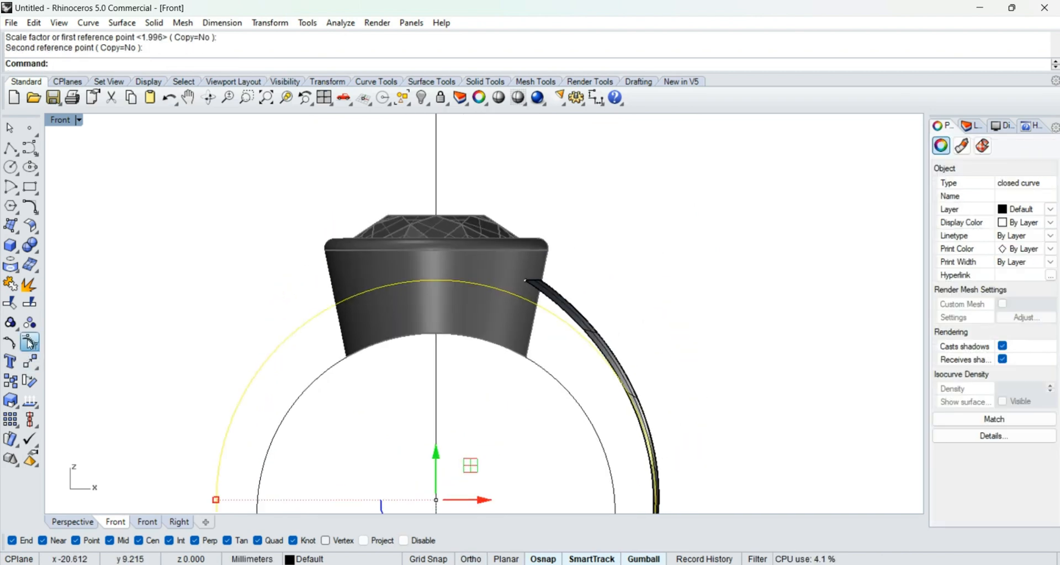
Step: Turn on the scaled circle's control points and raise the top middle point to form a peak over the bezel
{"action": "left_click", "coordinate": [30, 342]}
{"action": "left_click", "coordinate": [436, 249]}
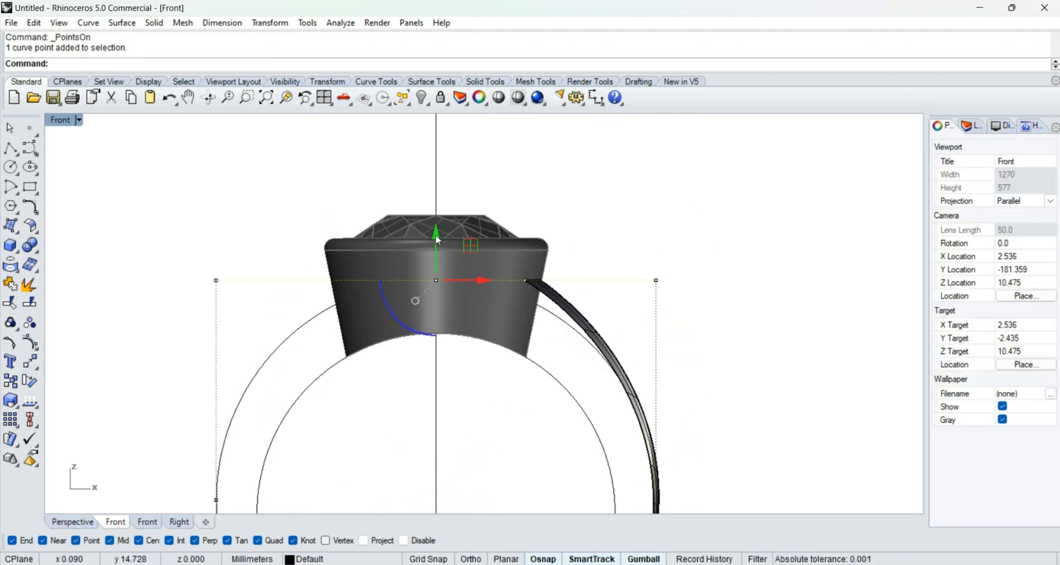
{"action": "left_click", "coordinate": [295, 316]}
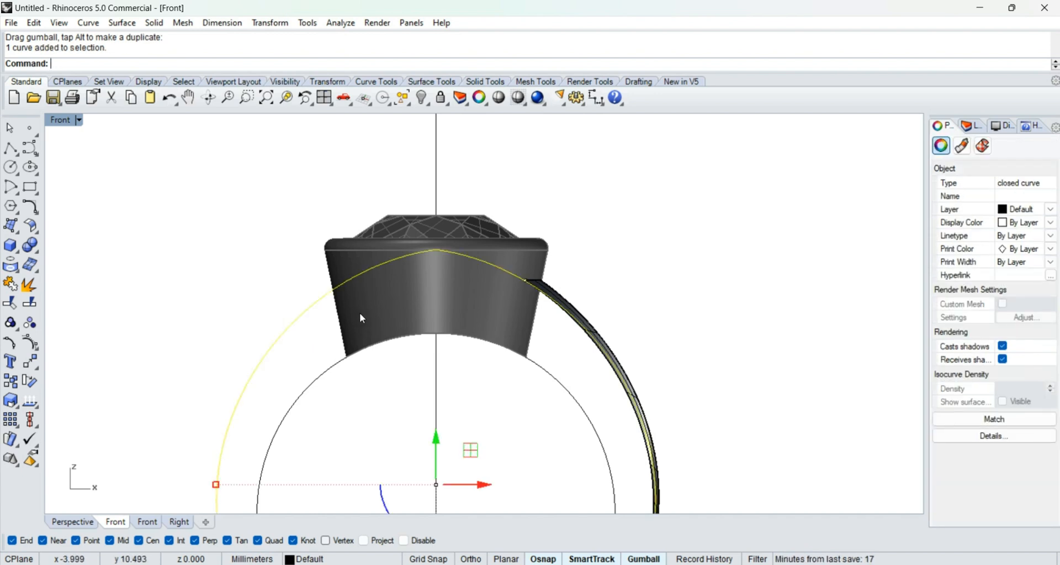
{"action": "right_click_drag", "start_coordinate": [410, 314], "coordinate": [475, 309]}
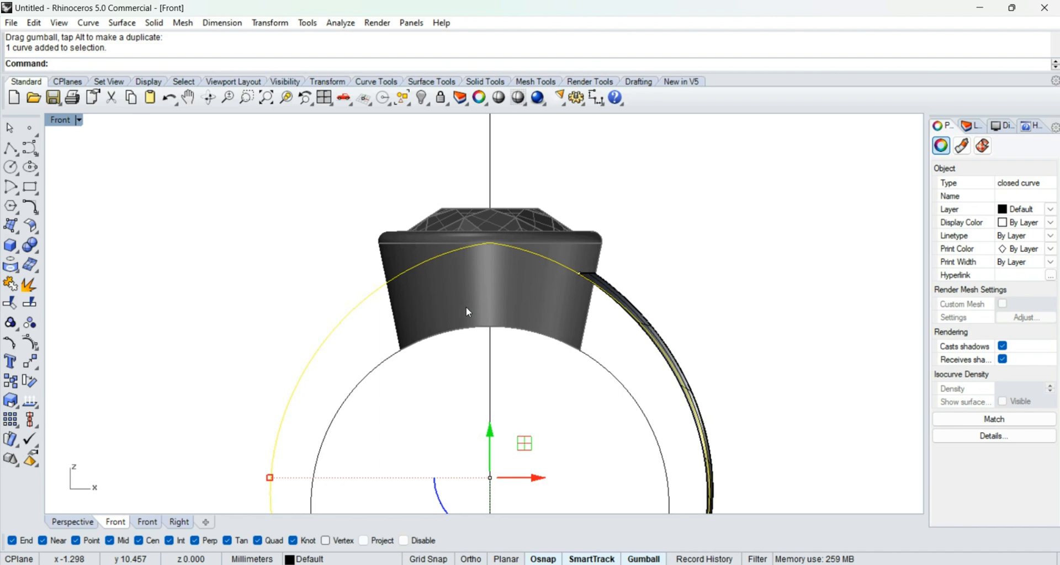
Step: Extrude the peaked outer curve in the Top view as a solid to both sides by 7/2
{"action": "type", "text": "T"}
{"action": "key", "text": "Return"}
{"action": "right_click_drag", "start_coordinate": [415, 313], "coordinate": [438, 358]}
{"action": "type", "text": "EC"}
{"action": "key", "text": "Return"}
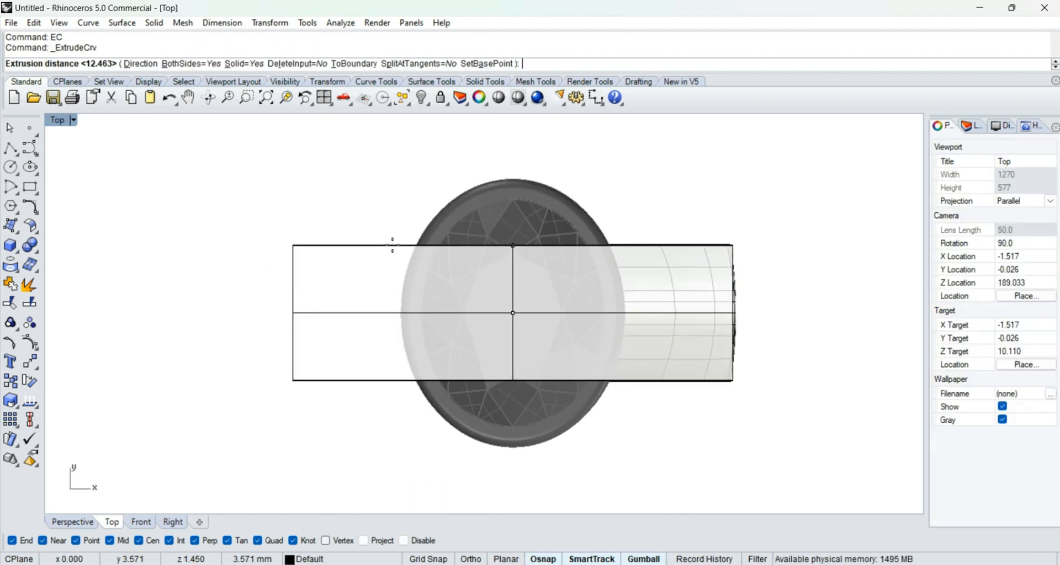
{"action": "type", "text": "7/2"}
{"action": "key", "text": "Return"}
Step: Examine from several angles in the Perspective view how the extruded band meets the bezel
{"action": "type", "text": "P"}
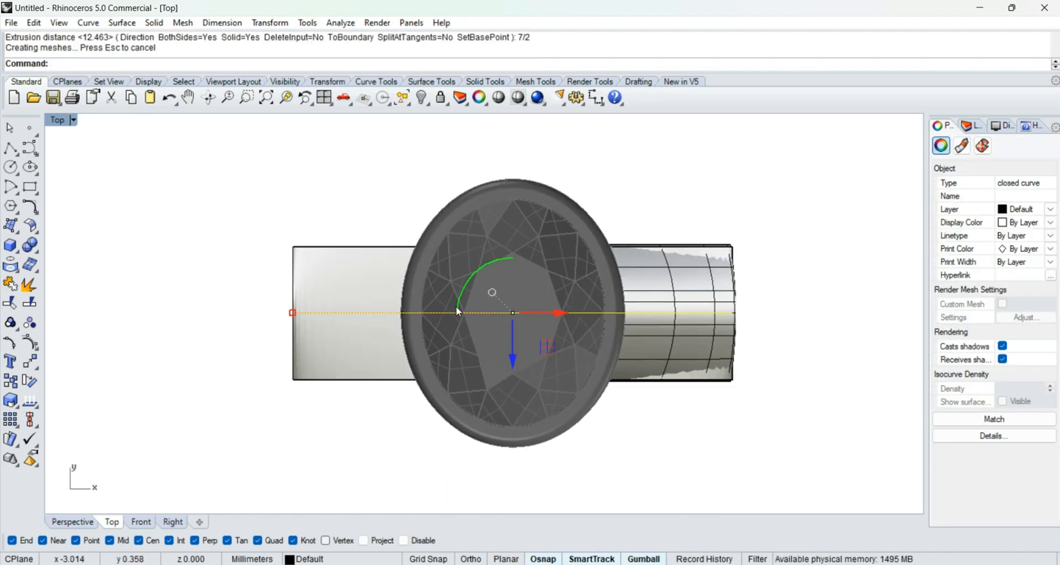
{"action": "key", "text": "Return"}
{"action": "right_click_drag", "start_coordinate": [568, 324], "coordinate": [518, 314]}
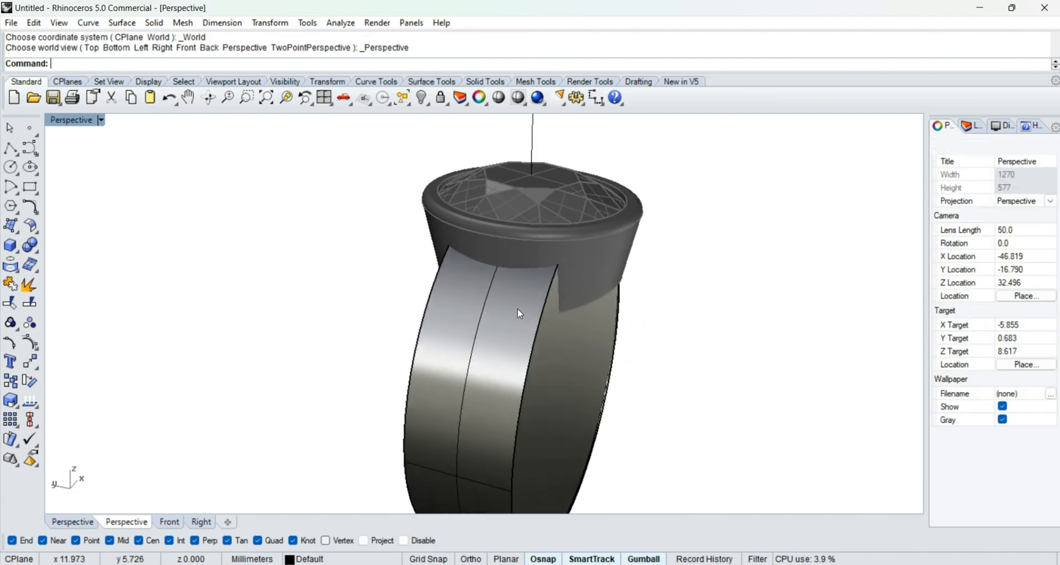
{"action": "right_click_drag", "start_coordinate": [453, 292], "coordinate": [607, 302]}
{"action": "scroll", "coordinate": [486, 294], "scroll_direction": "up", "scroll_amount": 2}
{"action": "right_click_drag", "start_coordinate": [486, 294], "coordinate": [629, 307]}
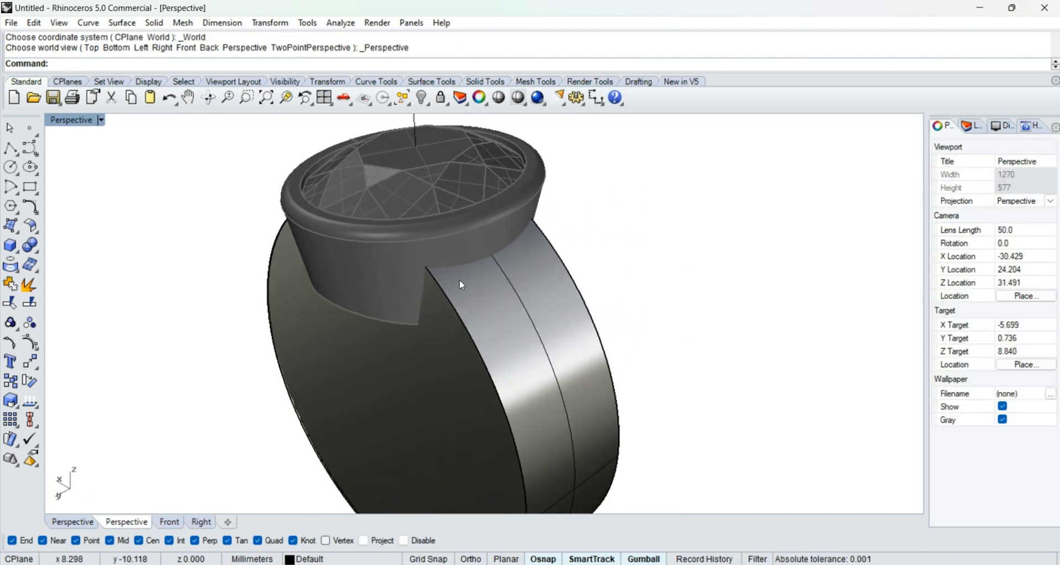
{"action": "scroll", "coordinate": [461, 284], "scroll_direction": "up", "scroll_amount": 2}
{"action": "right_click_drag", "start_coordinate": [437, 284], "coordinate": [457, 259]}
{"action": "scroll", "coordinate": [455, 260], "scroll_direction": "up", "scroll_amount": 4}
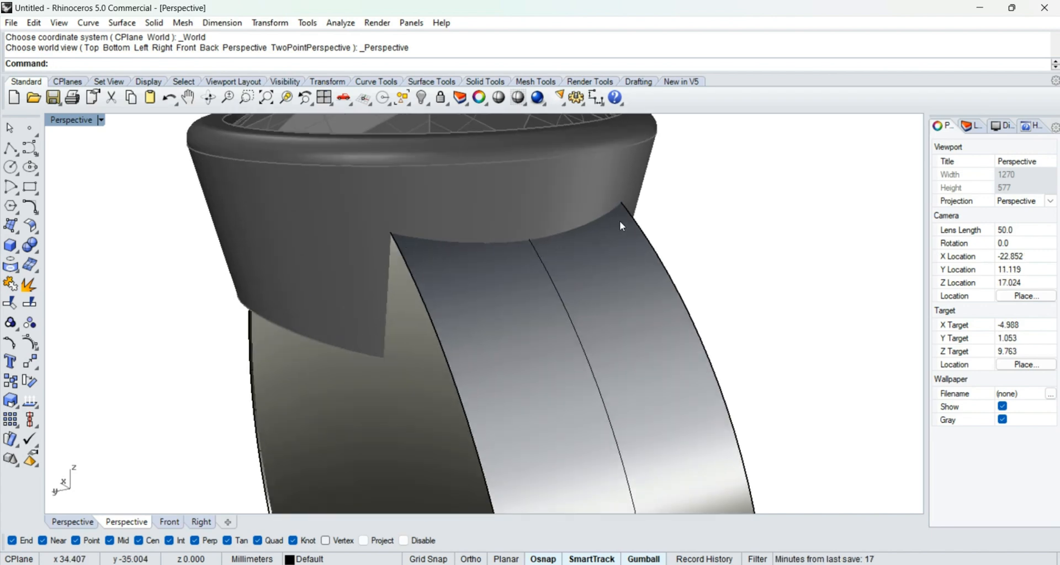
{"action": "right_click_drag", "start_coordinate": [618, 227], "coordinate": [497, 226]}
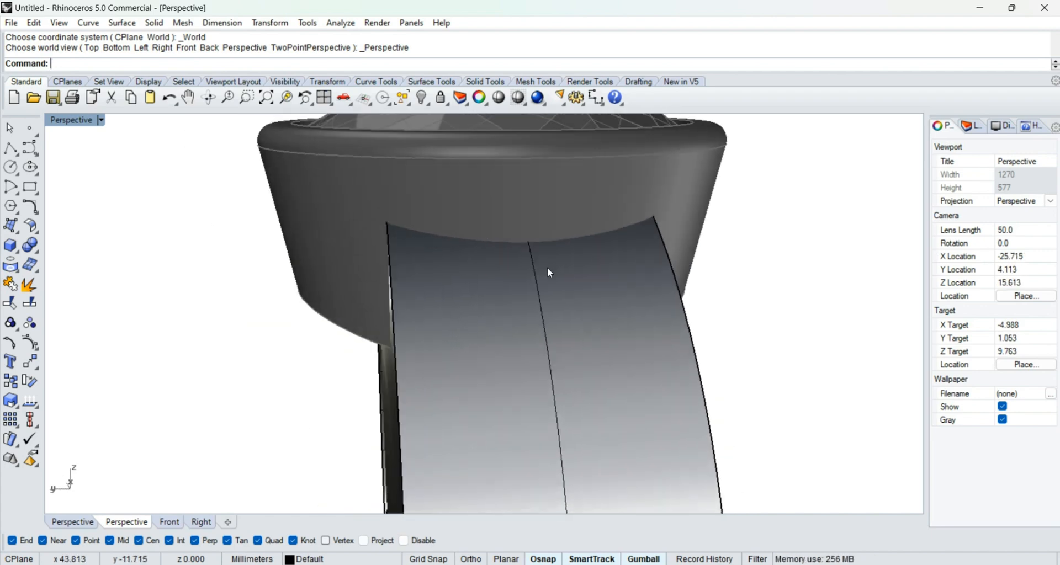
{"action": "right_click_drag", "start_coordinate": [547, 268], "coordinate": [465, 346]}
Step: Delete the extruded band solid
{"action": "left_click", "coordinate": [465, 345]}
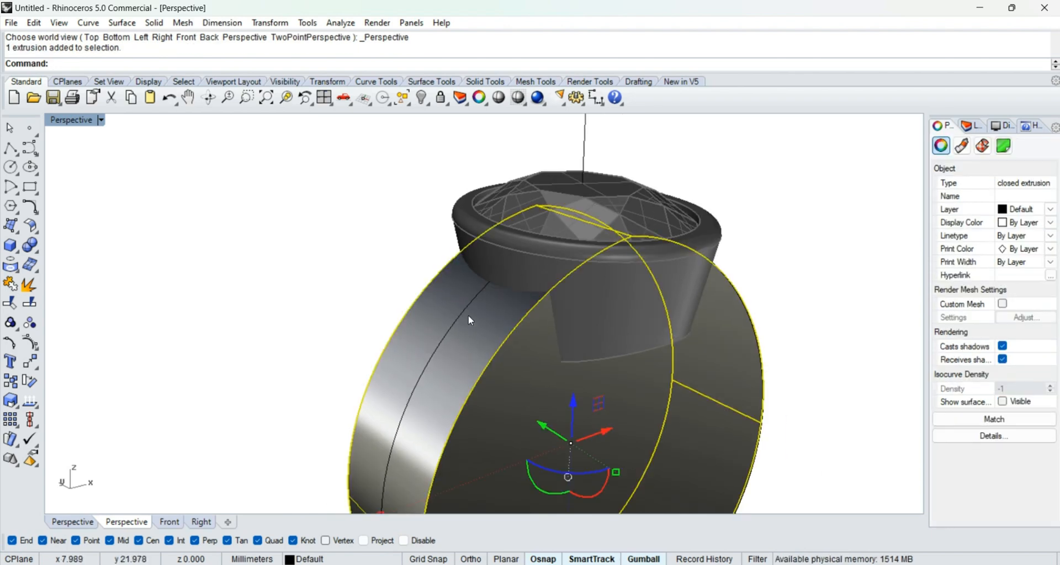
{"action": "scroll", "coordinate": [421, 276], "scroll_direction": "down", "scroll_amount": 6}
{"action": "type", "text": "d"}
{"action": "key", "text": "Return"}
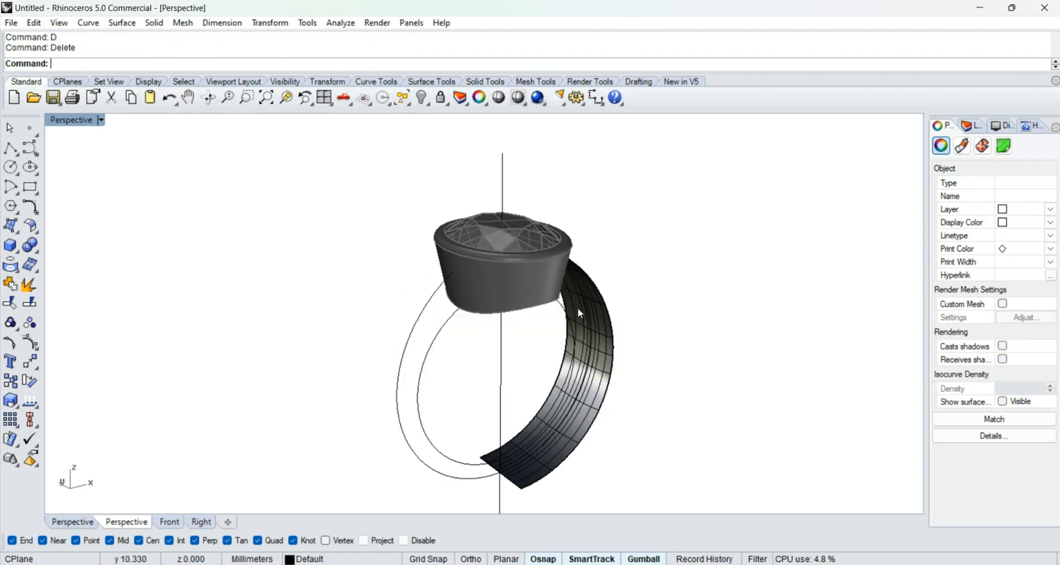
Step: Set the Perspective view to Rendered display and examine where the swept shank surface meets the bezel
{"action": "right_click_drag", "start_coordinate": [578, 307], "coordinate": [524, 326]}
{"action": "middle_click", "coordinate": [525, 325]}
{"action": "left_click", "coordinate": [479, 333]}
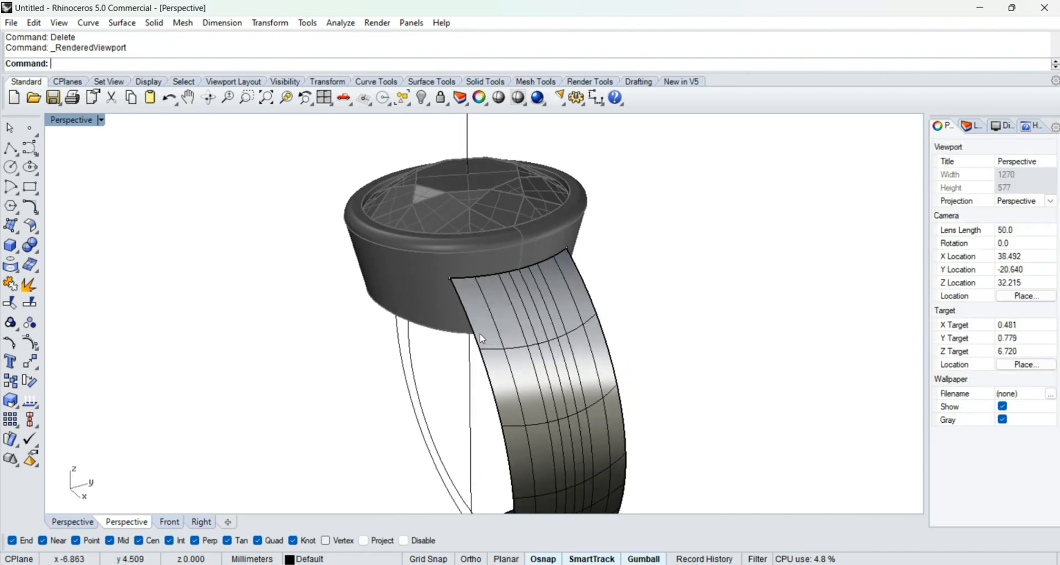
{"action": "scroll", "coordinate": [486, 292], "scroll_direction": "up", "scroll_amount": 3}
{"action": "right_click_drag", "start_coordinate": [506, 219], "coordinate": [456, 241]}
{"action": "scroll", "coordinate": [419, 216], "scroll_direction": "up", "scroll_amount": 4}
{"action": "scroll", "coordinate": [515, 205], "scroll_direction": "down", "scroll_amount": 8}
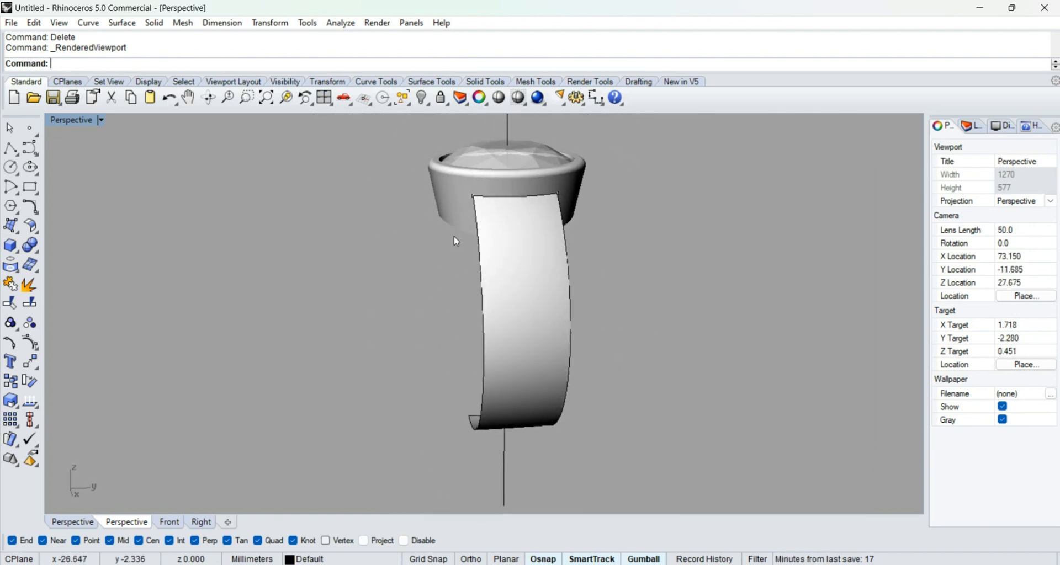
{"action": "scroll", "coordinate": [507, 191], "scroll_direction": "up", "scroll_amount": 6}
{"action": "right_click_drag", "start_coordinate": [497, 199], "coordinate": [700, 234]}
{"action": "scroll", "coordinate": [522, 282], "scroll_direction": "down", "scroll_amount": 2}
Step: Undo the deletion of the extruded band and compare its junction with the bezel
{"action": "key", "text": "ctrl+z"}
{"action": "right_click_drag", "start_coordinate": [442, 275], "coordinate": [464, 209]}
{"action": "key", "text": "Escape"}
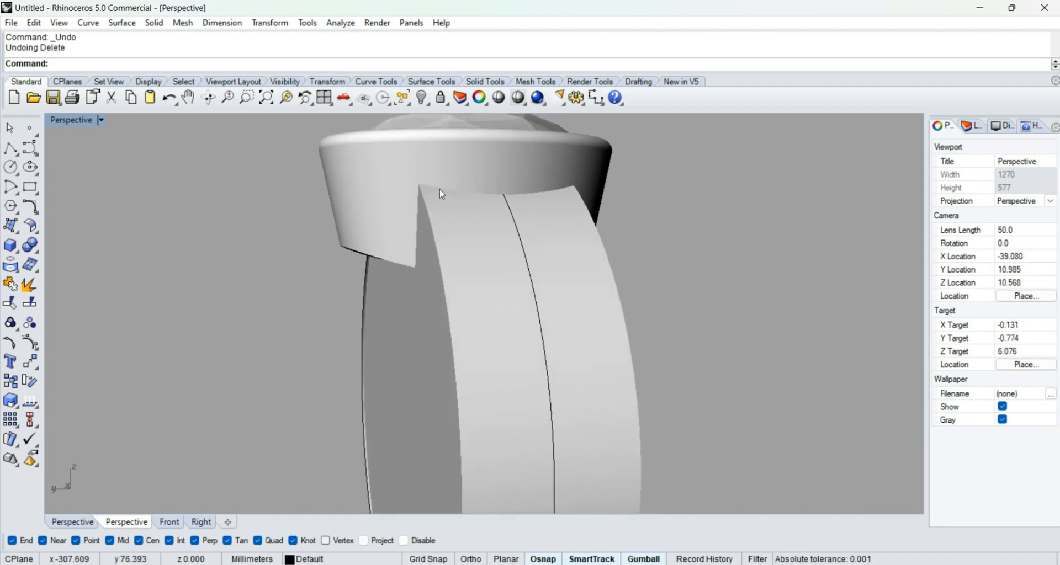
{"action": "scroll", "coordinate": [506, 274], "scroll_direction": "down", "scroll_amount": 2}
{"action": "right_click_drag", "start_coordinate": [506, 275], "coordinate": [458, 287]}
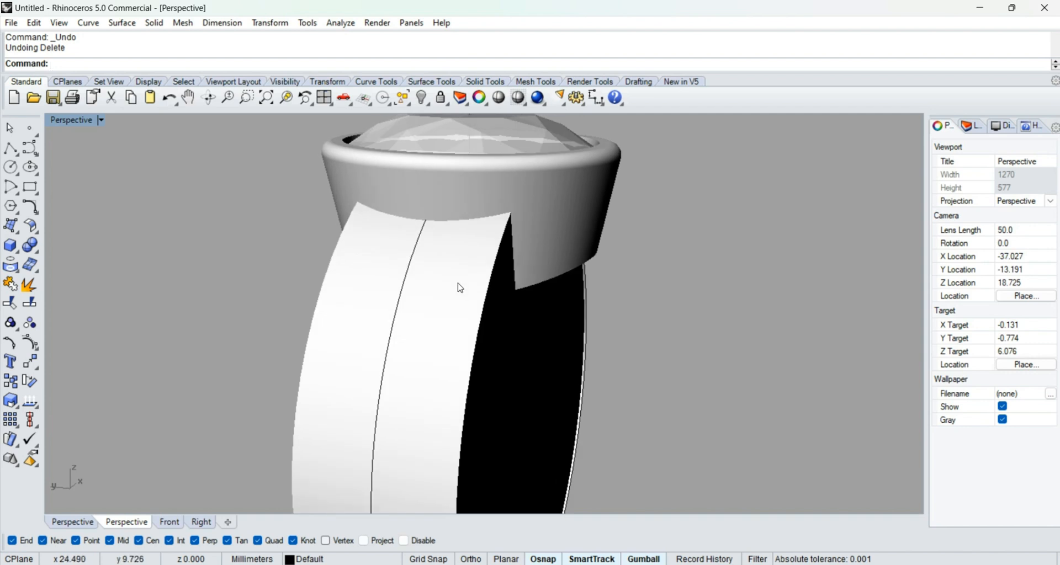
Step: Delete the restored band extrusion, keeping the swept shank surface
{"action": "left_click", "coordinate": [457, 286]}
{"action": "scroll", "coordinate": [490, 254], "scroll_direction": "down", "scroll_amount": 3}
{"action": "key", "text": "Delete"}
{"action": "right_click_drag", "start_coordinate": [495, 254], "coordinate": [264, 267]}
Step: Extrude the swept shank surface straight as a solid in the Front view, from base point 0 along negative X, well past the ring
{"action": "left_click", "coordinate": [569, 294]}
{"action": "right_click_drag", "start_coordinate": [569, 294], "coordinate": [504, 366]}
{"action": "scroll", "coordinate": [484, 304], "scroll_direction": "down", "scroll_amount": 3}
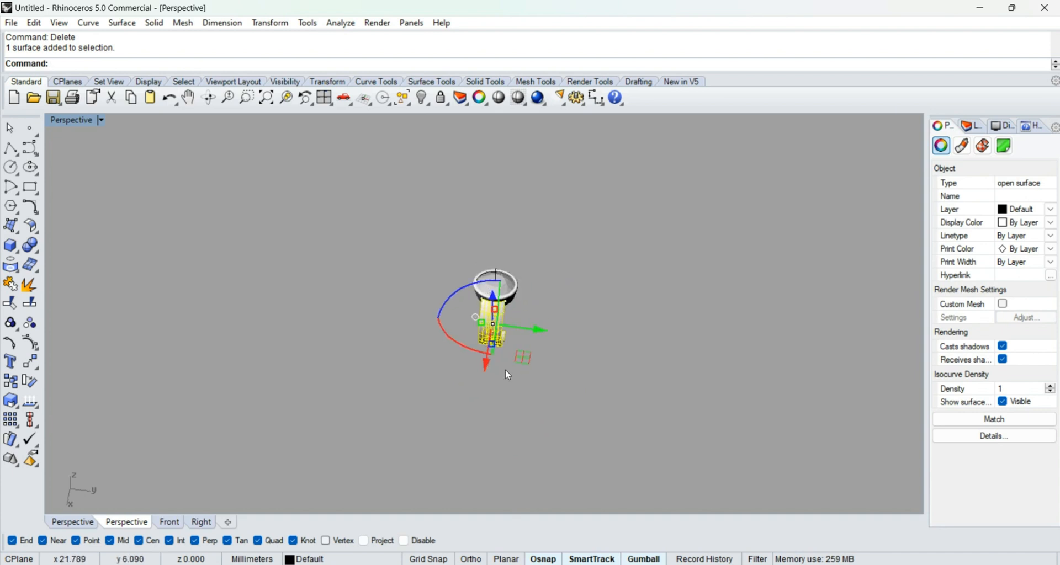
{"action": "type", "text": "f"}
{"action": "key", "text": "Return"}
{"action": "scroll", "coordinate": [505, 289], "scroll_direction": "up", "scroll_amount": 8}
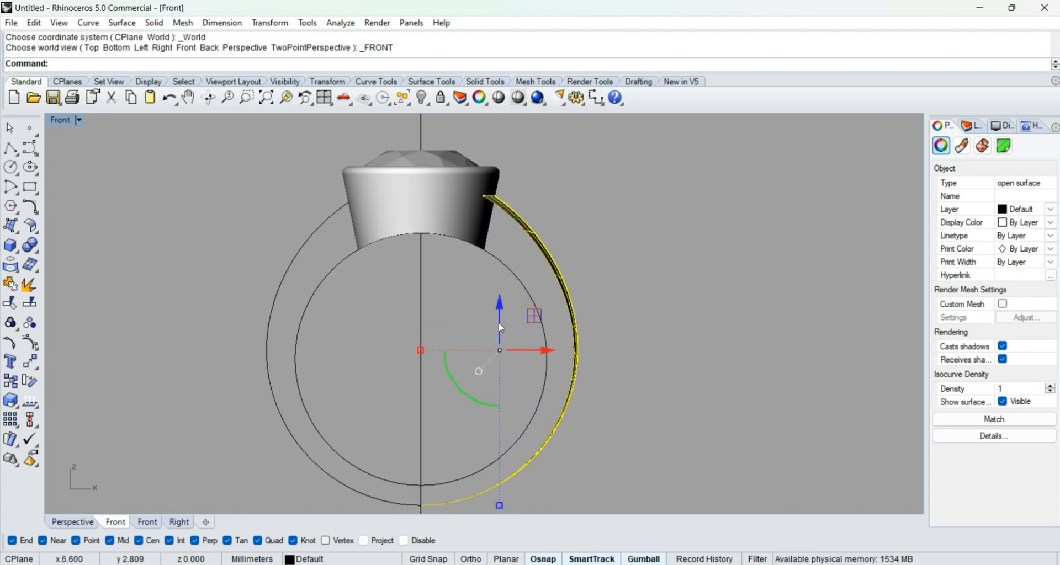
{"action": "left_click", "coordinate": [160, 25]}
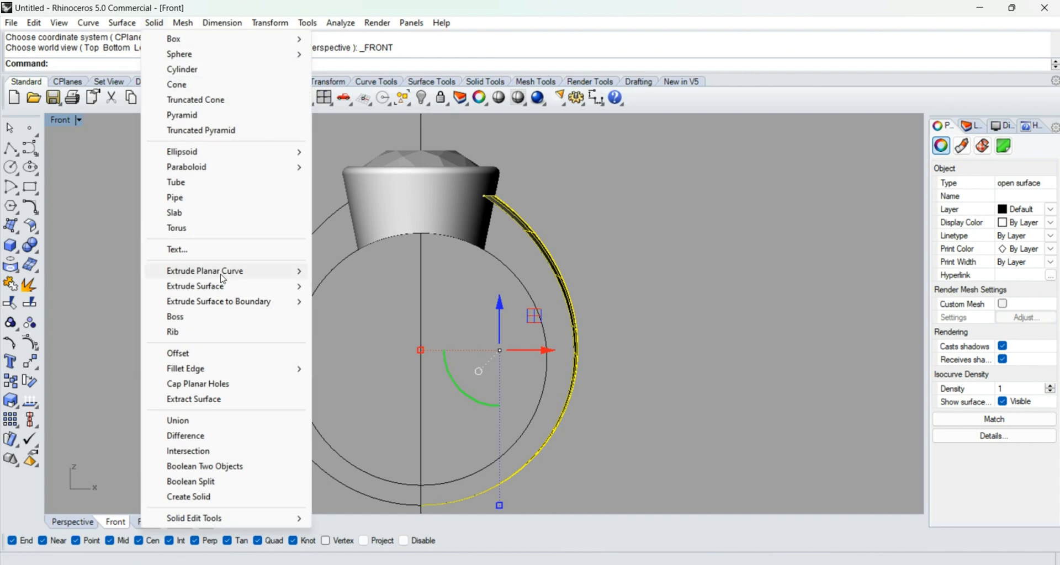
{"action": "mouse_move", "coordinate": [221, 290]}
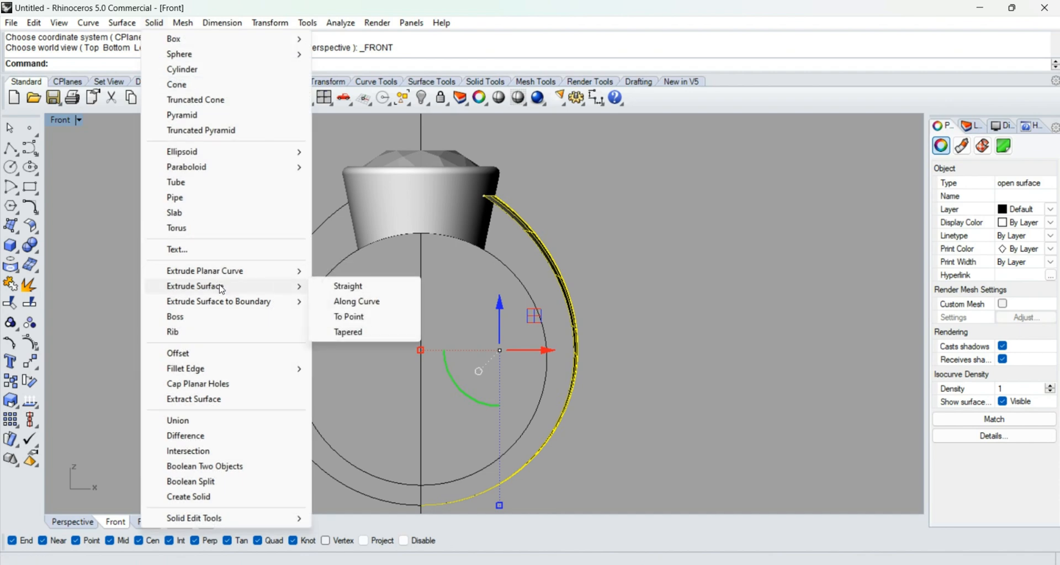
{"action": "left_click", "coordinate": [353, 286]}
{"action": "type", "text": "d"}
{"action": "key", "text": "Return"}
{"action": "type", "text": "0"}
{"action": "key", "text": "Return"}
{"action": "key", "text": "F8"}
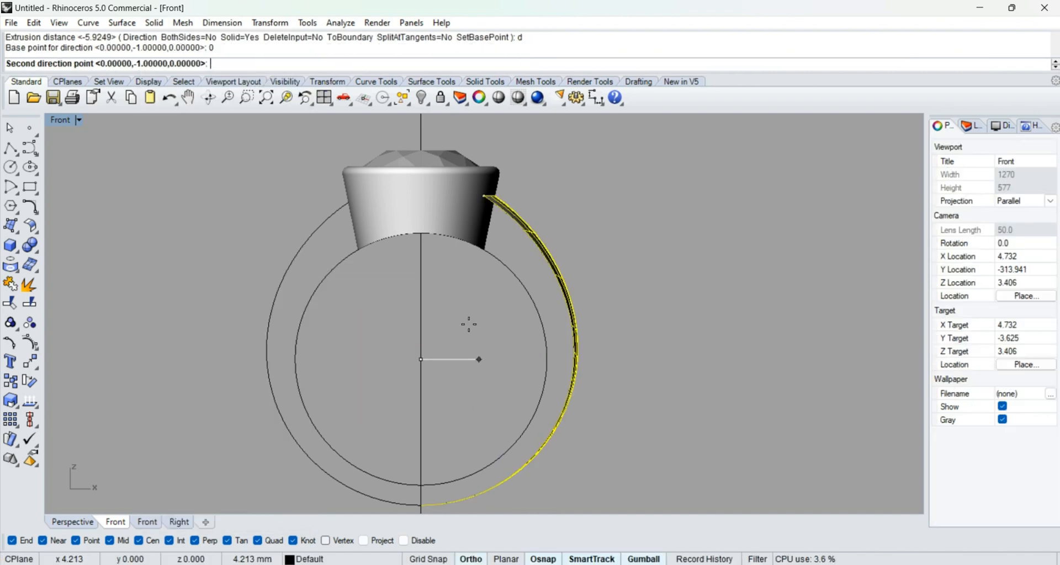
{"action": "left_click", "coordinate": [351, 334], "text": "shift"}
{"action": "right_click_drag", "start_coordinate": [316, 338], "coordinate": [470, 305]}
{"action": "scroll", "coordinate": [458, 303], "scroll_direction": "down", "scroll_amount": 4}
{"action": "left_click", "coordinate": [183, 285]}
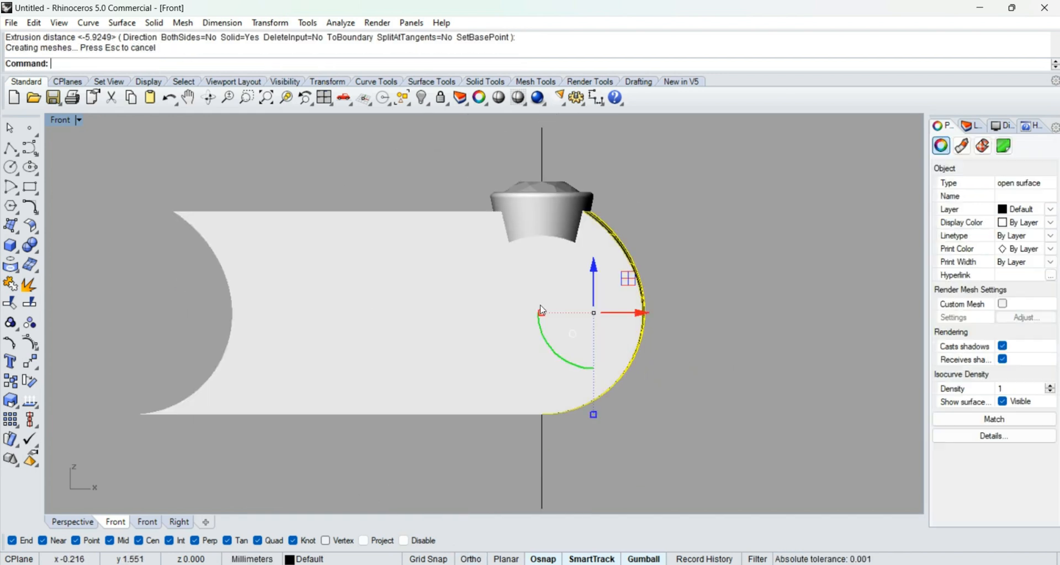
Step: Delete the original swept surface and view the extruded solid in the Perspective view with Shaded display
{"action": "key", "text": "Return"}
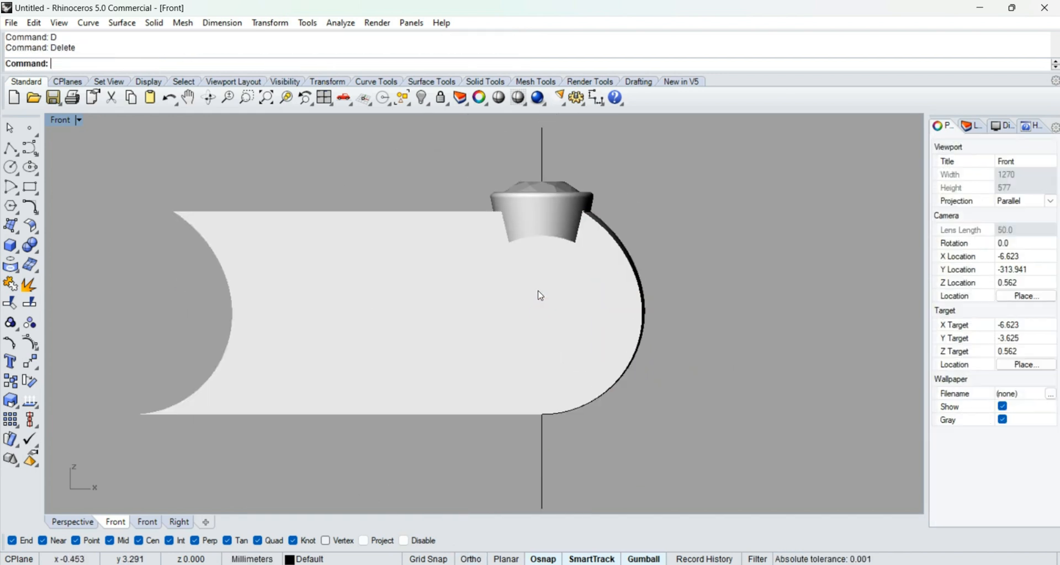
{"action": "middle_click", "coordinate": [539, 293]}
{"action": "left_click", "coordinate": [575, 284]}
{"action": "right_click_drag", "start_coordinate": [575, 339], "coordinate": [563, 321]}
{"action": "type", "text": "P"}
{"action": "key", "text": "Return"}
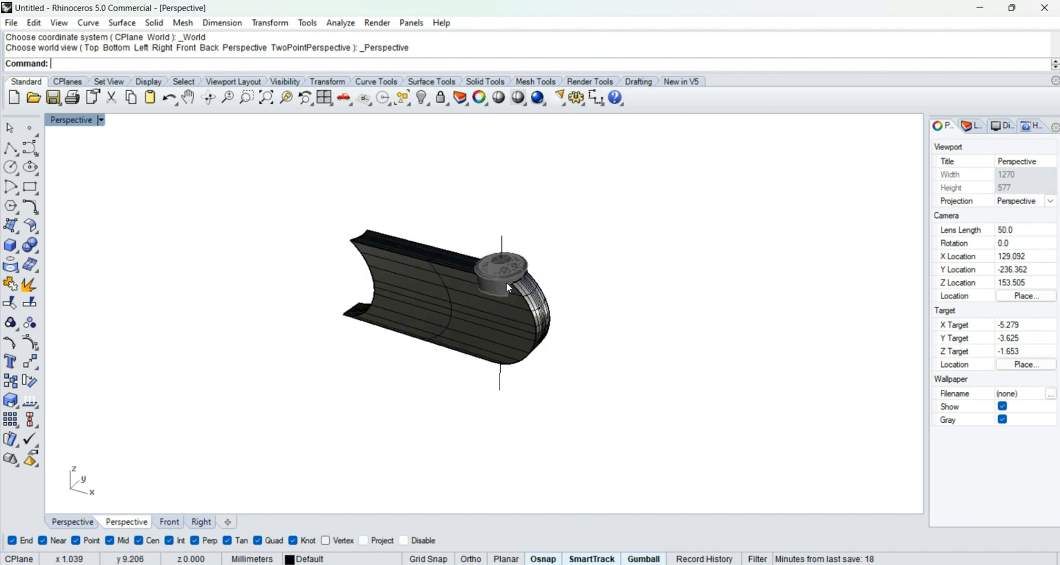
{"action": "scroll", "coordinate": [514, 310], "scroll_direction": "up", "scroll_amount": 3}
{"action": "right_click_drag", "start_coordinate": [449, 376], "coordinate": [516, 386]}
Step: Create a vertical cutting plane through the extruded solid in the Front view, starting at 0
{"action": "left_click", "coordinate": [488, 310]}
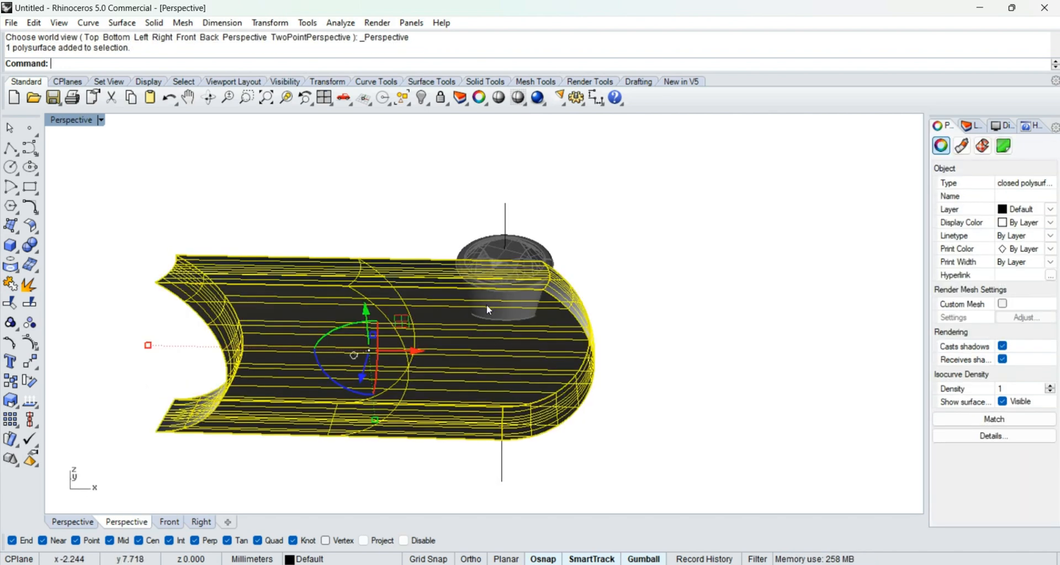
{"action": "key", "text": "ctrl+F2"}
{"action": "type", "text": "C"}
{"action": "key", "text": "Return"}
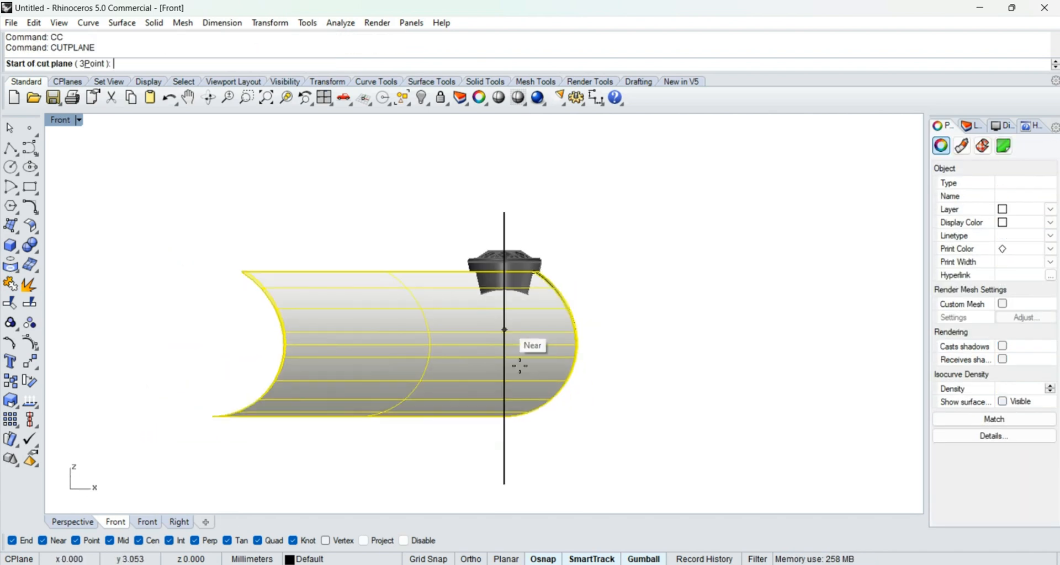
{"action": "type", "text": "0"}
{"action": "key", "text": "Return"}
{"action": "left_click", "coordinate": [508, 441], "text": "shift"}
{"action": "key", "text": "Return"}
Step: Extrude the cutting plane along negative X past the solid's end, and delete the plane together with the vertical centre line
{"action": "scroll", "coordinate": [495, 503], "scroll_direction": "up", "scroll_amount": 4}
{"action": "left_click_drag", "start_coordinate": [532, 424], "coordinate": [448, 441]}
{"action": "scroll", "coordinate": [665, 314], "scroll_direction": "down", "scroll_amount": 6}
{"action": "type", "text": "EE"}
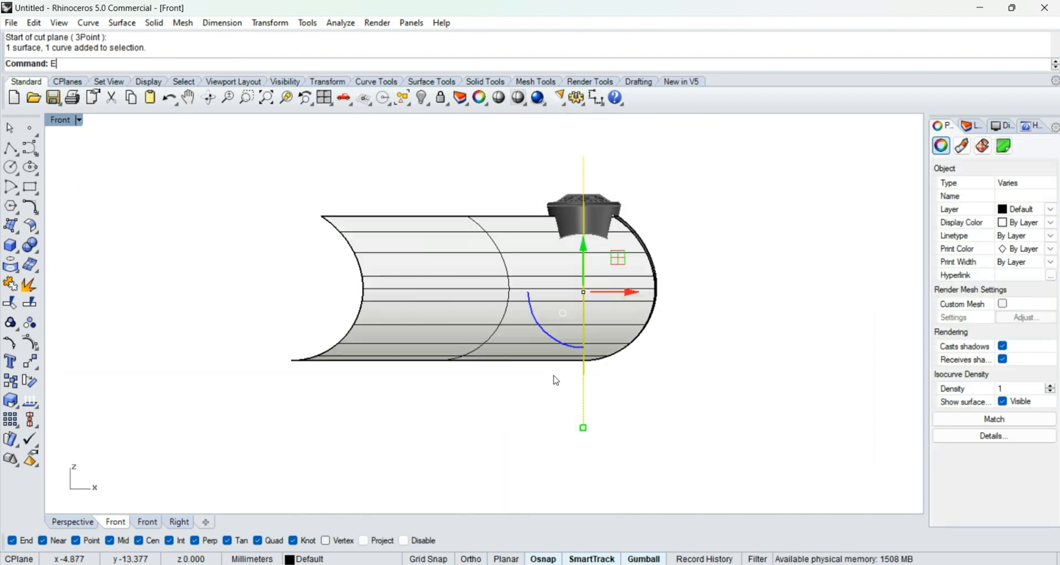
{"action": "key", "text": "Return"}
{"action": "left_click", "coordinate": [184, 331]}
{"action": "type", "text": "D"}
{"action": "key", "text": "Return"}
Step: Subtract the cutting block from the extruded shank solid with Boolean Difference and show the remaining half in the Perspective view
{"action": "left_click", "coordinate": [635, 340]}
{"action": "type", "text": "BD"}
{"action": "key", "text": "Return"}
{"action": "left_click", "coordinate": [525, 326]}
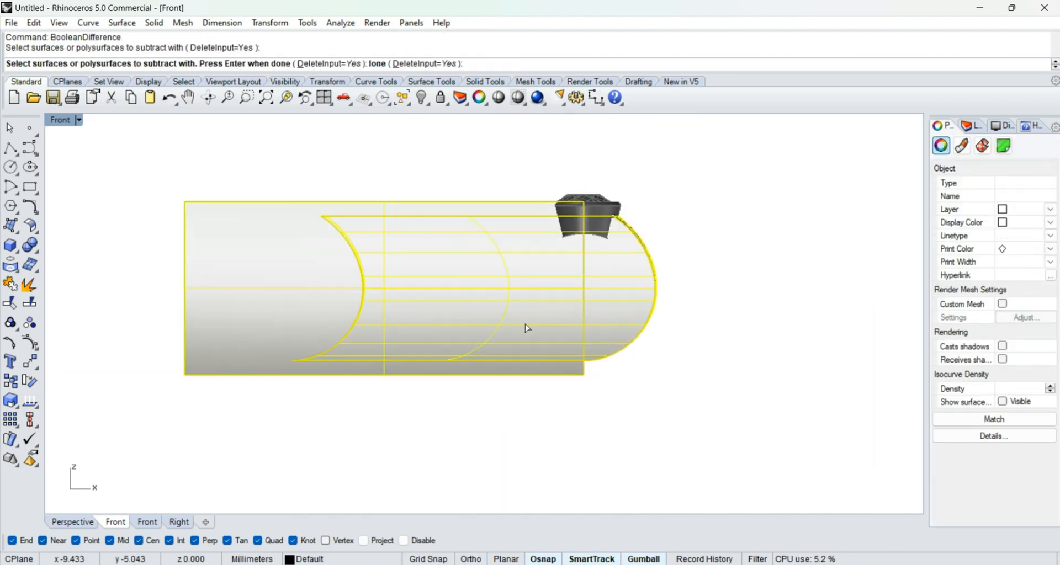
{"action": "key", "text": "Return"}
{"action": "scroll", "coordinate": [561, 252], "scroll_direction": "up", "scroll_amount": 4}
{"action": "type", "text": "PT"}
{"action": "right_click_drag", "start_coordinate": [536, 282], "coordinate": [568, 327]}
{"action": "key", "text": "Return"}
Step: Extrude the inner finger circle in the Top view into a solid cylinder across the shank's width
{"action": "scroll", "coordinate": [549, 302], "scroll_direction": "up", "scroll_amount": 4}
{"action": "left_click", "coordinate": [565, 258]}
{"action": "scroll", "coordinate": [565, 263], "scroll_direction": "down", "scroll_amount": 4}
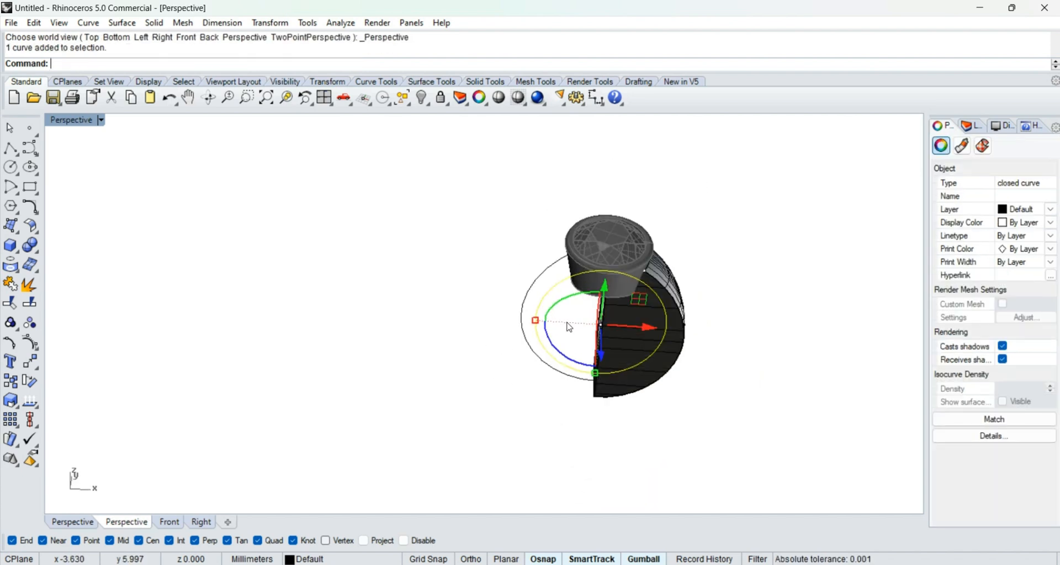
{"action": "type", "text": "T"}
{"action": "key", "text": "Return"}
{"action": "type", "text": "EE"}
{"action": "key", "text": "Return"}
{"action": "left_click", "coordinate": [621, 214]}
Step: Subtract the finger cylinder from the half shank solid with Boolean Difference in the Front view
{"action": "type", "text": "F"}
{"action": "scroll", "coordinate": [652, 255], "scroll_direction": "up", "scroll_amount": 4}
{"action": "left_click", "coordinate": [648, 249]}
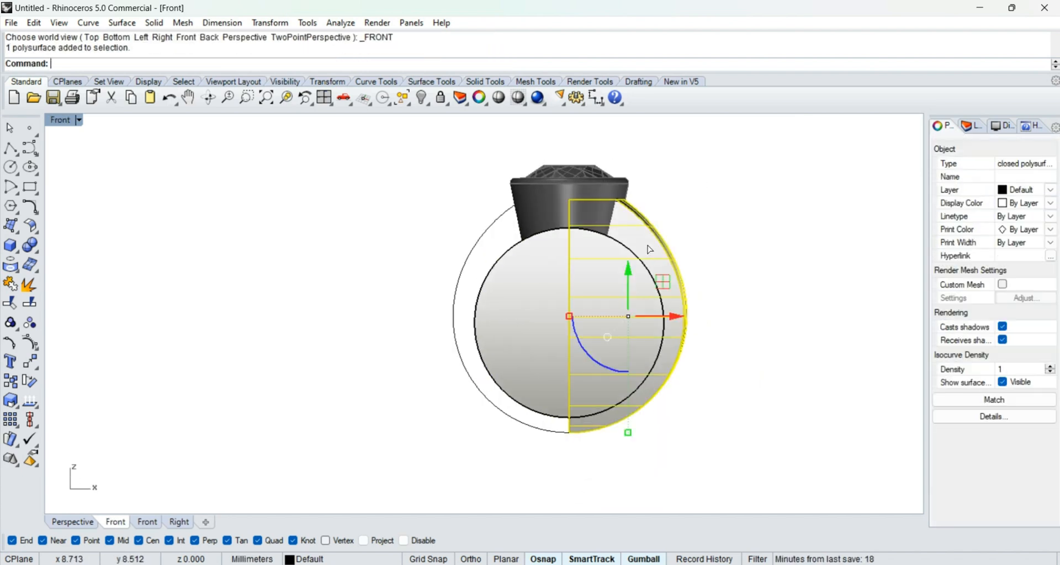
{"action": "scroll", "coordinate": [625, 264], "scroll_direction": "up", "scroll_amount": 6}
{"action": "type", "text": "BD"}
{"action": "key", "text": "Return"}
{"action": "left_click", "coordinate": [611, 288]}
{"action": "key", "text": "Return"}
Step: Examine the hollowed half shank with Rendered display in the Perspective and Right views
{"action": "right_click_drag", "start_coordinate": [671, 268], "coordinate": [480, 304]}
{"action": "type", "text": "P"}
{"action": "key", "text": "Return"}
{"action": "scroll", "coordinate": [486, 321], "scroll_direction": "up", "scroll_amount": 4}
{"action": "middle_click", "coordinate": [478, 355]}
{"action": "left_click", "coordinate": [463, 350]}
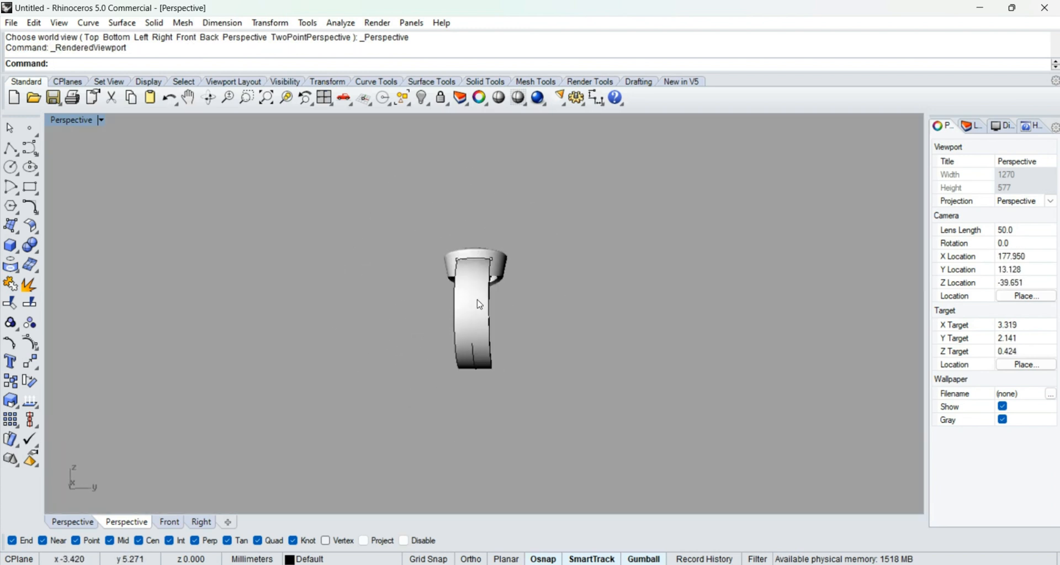
{"action": "type", "text": "R"}
{"action": "key", "text": "Return"}
{"action": "scroll", "coordinate": [477, 316], "scroll_direction": "up", "scroll_amount": 6}
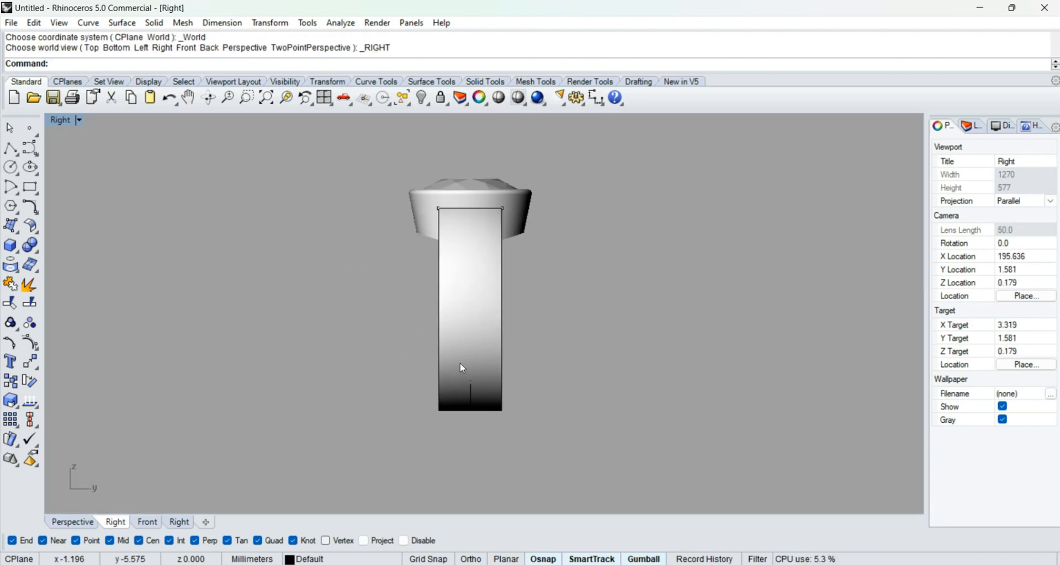
{"action": "type", "text": "P"}
{"action": "key", "text": "Return"}
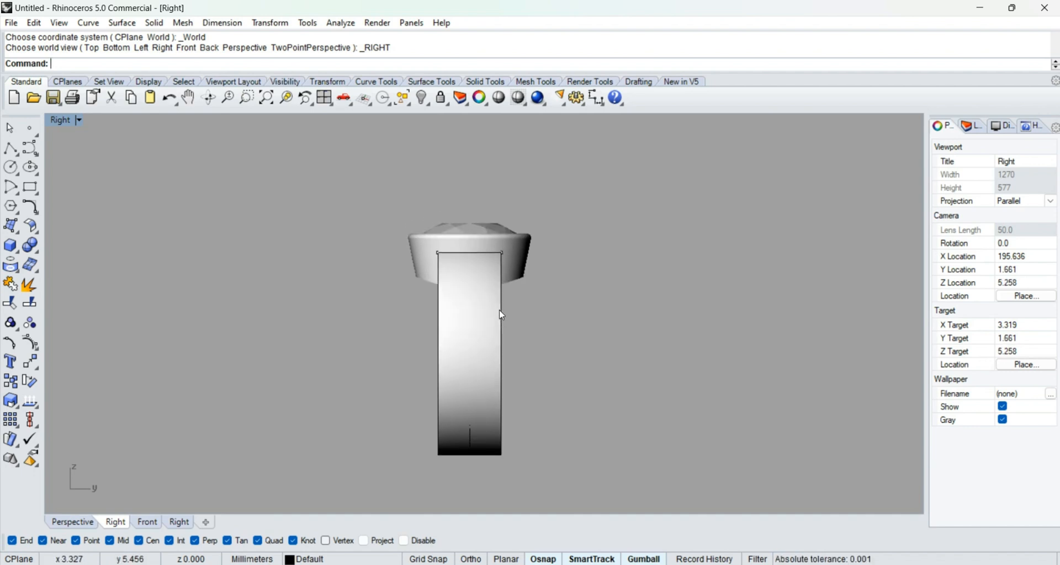
Step: Draw a vertical construction line through the origin in the Right view, using BothSides so it extends beyond the ring's ends
{"action": "scroll", "coordinate": [483, 276], "scroll_direction": "up", "scroll_amount": 5}
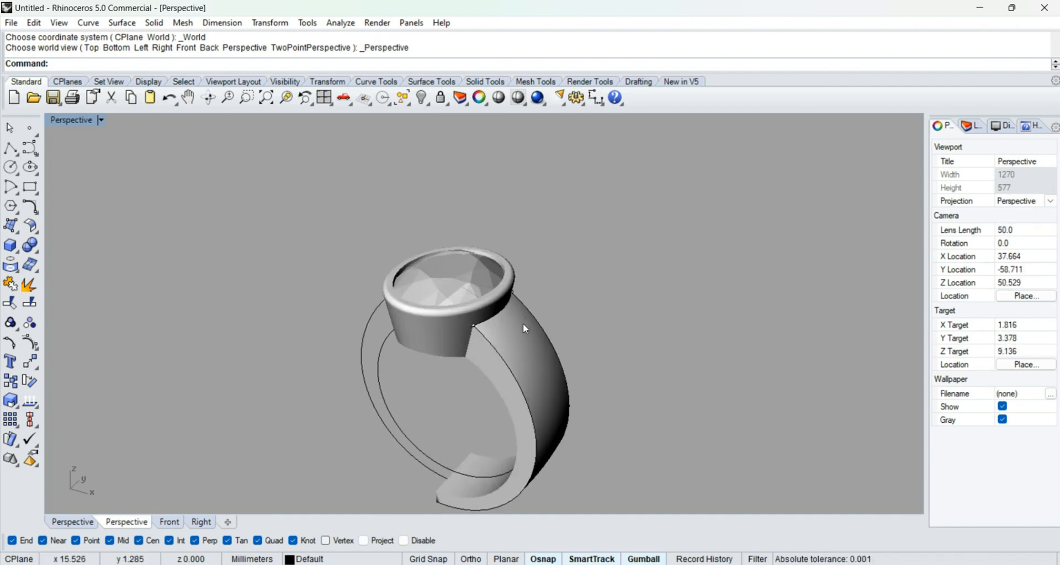
{"action": "scroll", "coordinate": [514, 329], "scroll_direction": "down", "scroll_amount": 3}
{"action": "scroll", "coordinate": [513, 398], "scroll_direction": "up", "scroll_amount": 4}
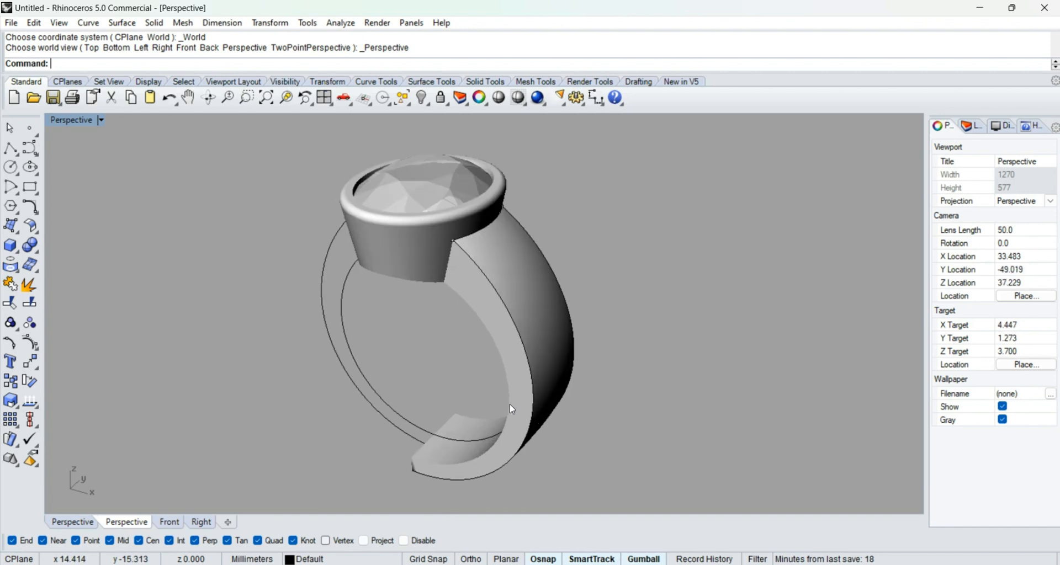
{"action": "scroll", "coordinate": [505, 397], "scroll_direction": "down", "scroll_amount": 1}
{"action": "scroll", "coordinate": [495, 336], "scroll_direction": "down", "scroll_amount": 9}
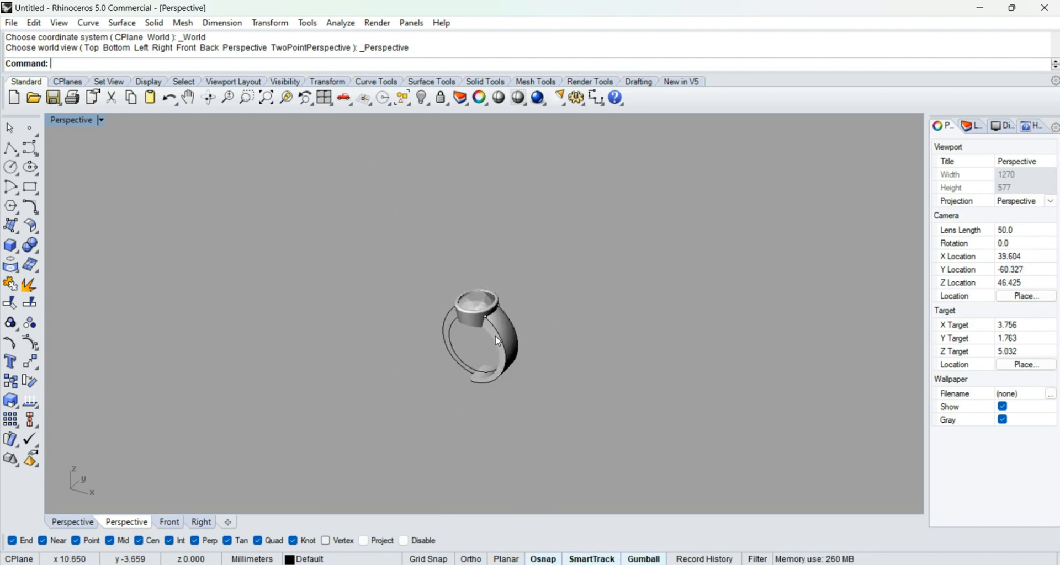
{"action": "type", "text": "R"}
{"action": "key", "text": "Return"}
{"action": "right_click_drag", "start_coordinate": [499, 342], "coordinate": [501, 294]}
{"action": "type", "text": "L"}
{"action": "key", "text": "Return"}
{"action": "type", "text": "0"}
{"action": "key", "text": "Return"}
{"action": "type", "text": "b"}
{"action": "key", "text": "Return"}
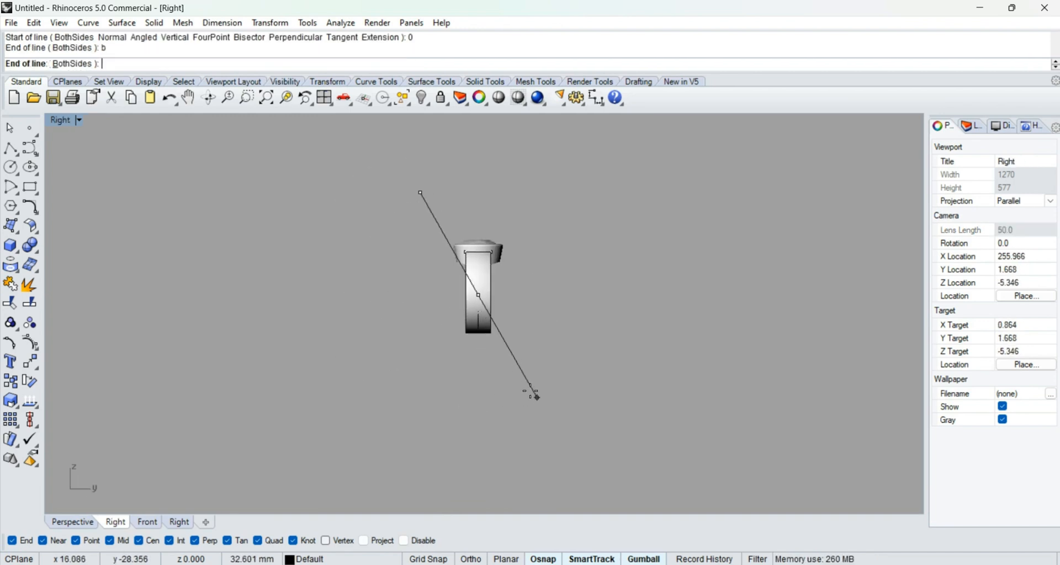
{"action": "left_click", "coordinate": [535, 398], "text": "shift"}
Step: Offset the vertical construction line by 1.5 mm to both sides in the Right view
{"action": "left_click", "coordinate": [478, 359]}
{"action": "scroll", "coordinate": [509, 346], "scroll_direction": "up", "scroll_amount": 6}
{"action": "type", "text": "O"}
{"action": "key", "text": "Return"}
{"action": "type", "text": "b"}
{"action": "key", "text": "Return"}
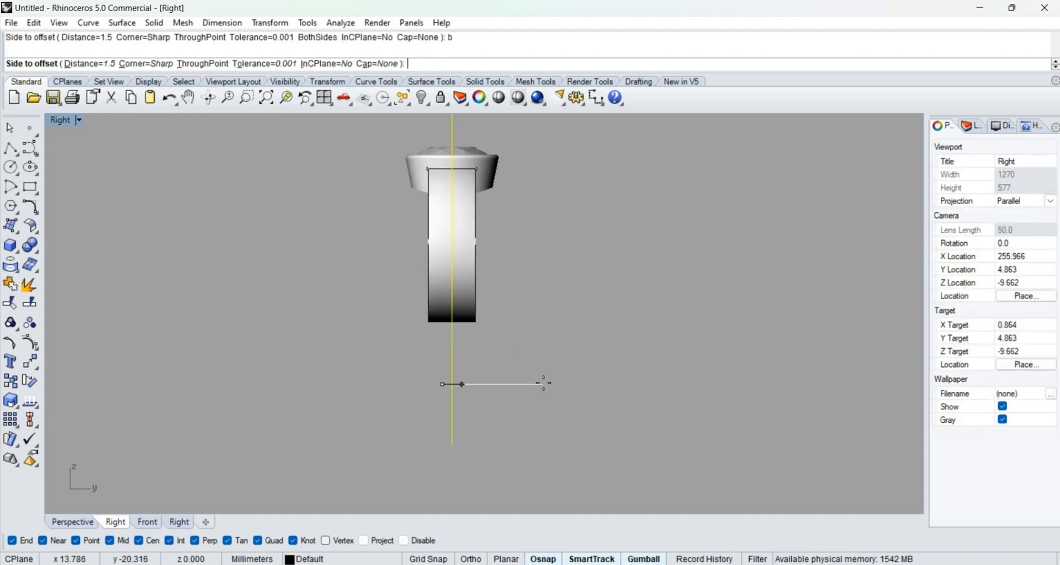
{"action": "type", "text": "1.5"}
{"action": "key", "text": "Return"}
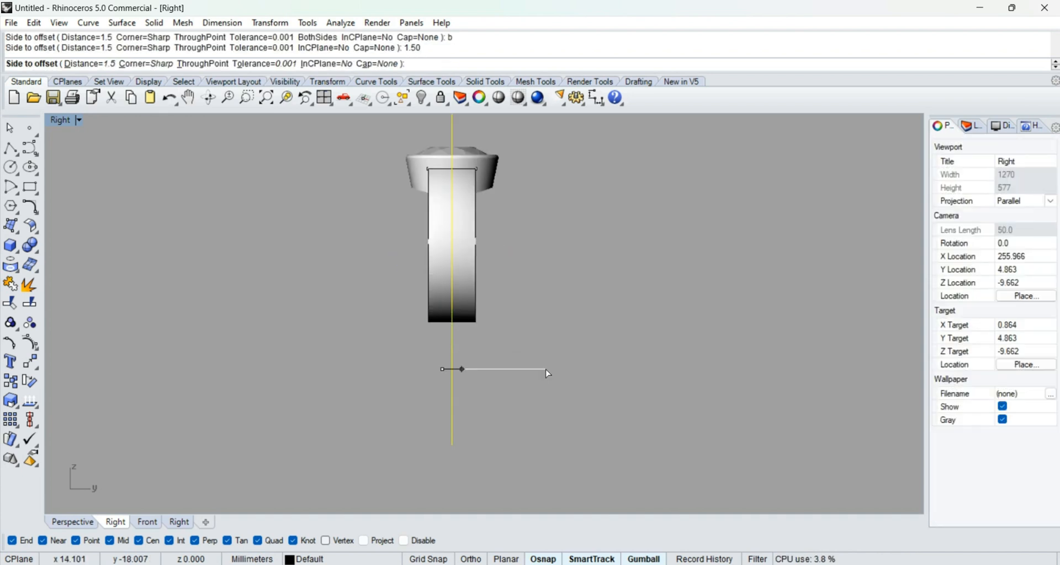
{"action": "left_click", "coordinate": [548, 374]}
{"action": "scroll", "coordinate": [452, 340], "scroll_direction": "up", "scroll_amount": 3}
{"action": "scroll", "coordinate": [425, 353], "scroll_direction": "down", "scroll_amount": 1}
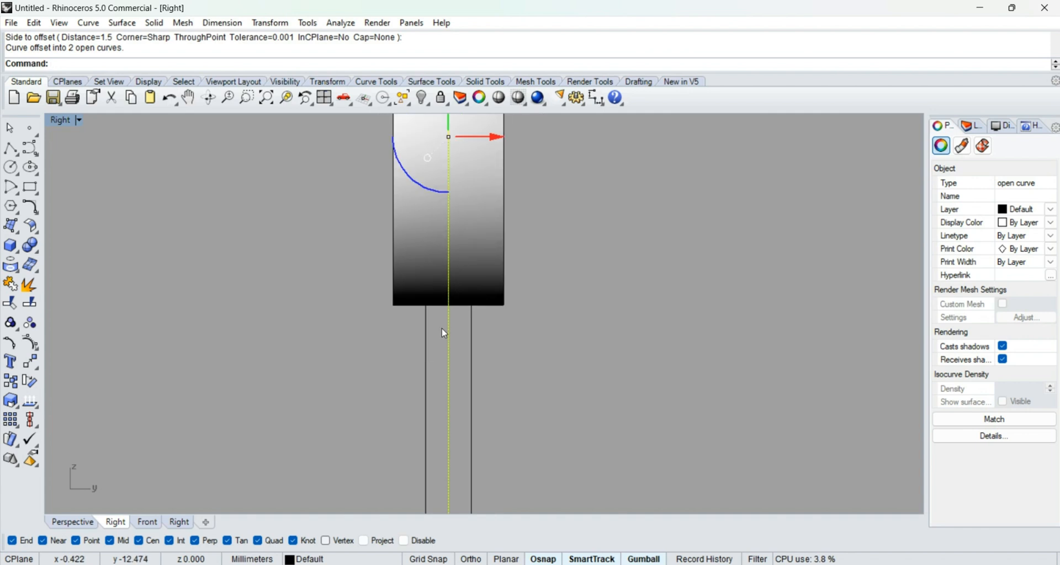
Step: Start Taper on the half shank with a vertical axis from its top-edge midpoint past its bottom, setting Flat=Yes and Infinite=Yes
{"action": "scroll", "coordinate": [445, 333], "scroll_direction": "down", "scroll_amount": 3}
{"action": "left_click", "coordinate": [463, 410]}
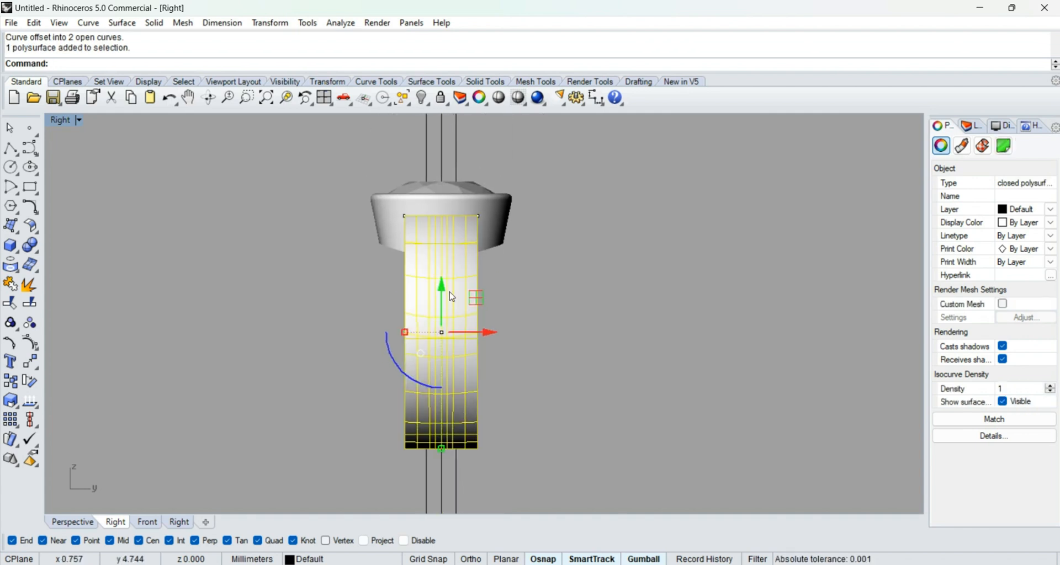
{"action": "type", "text": "Taper"}
{"action": "key", "text": "Return"}
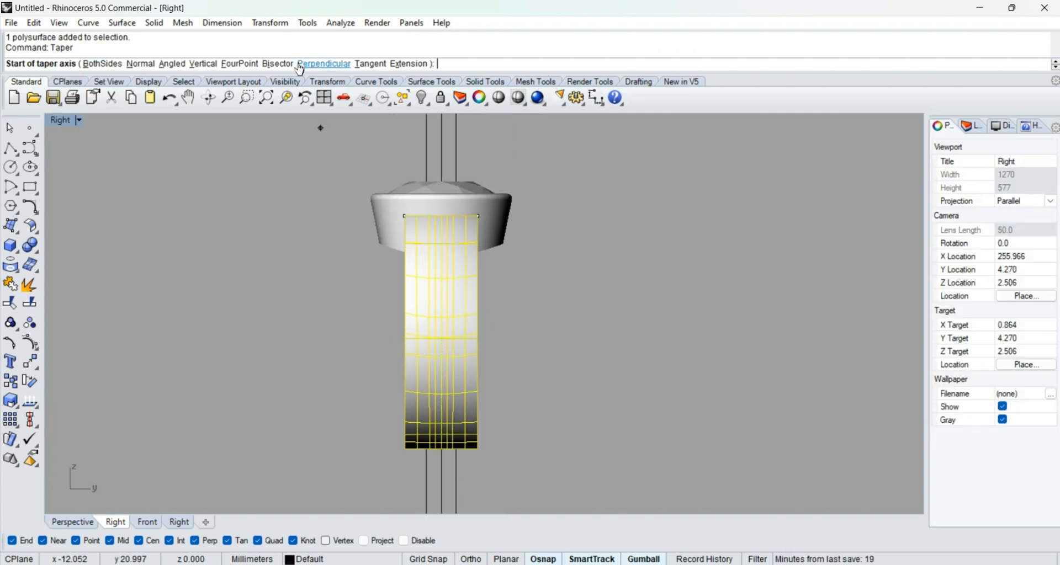
{"action": "left_click", "coordinate": [270, 23]}
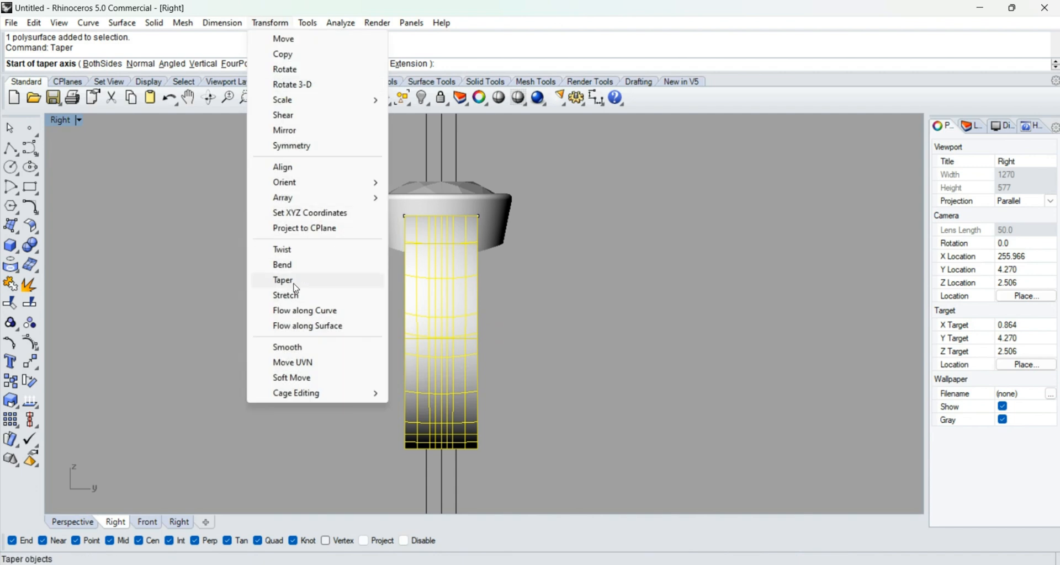
{"action": "left_click", "coordinate": [296, 282]}
{"action": "scroll", "coordinate": [448, 234], "scroll_direction": "up", "scroll_amount": 5}
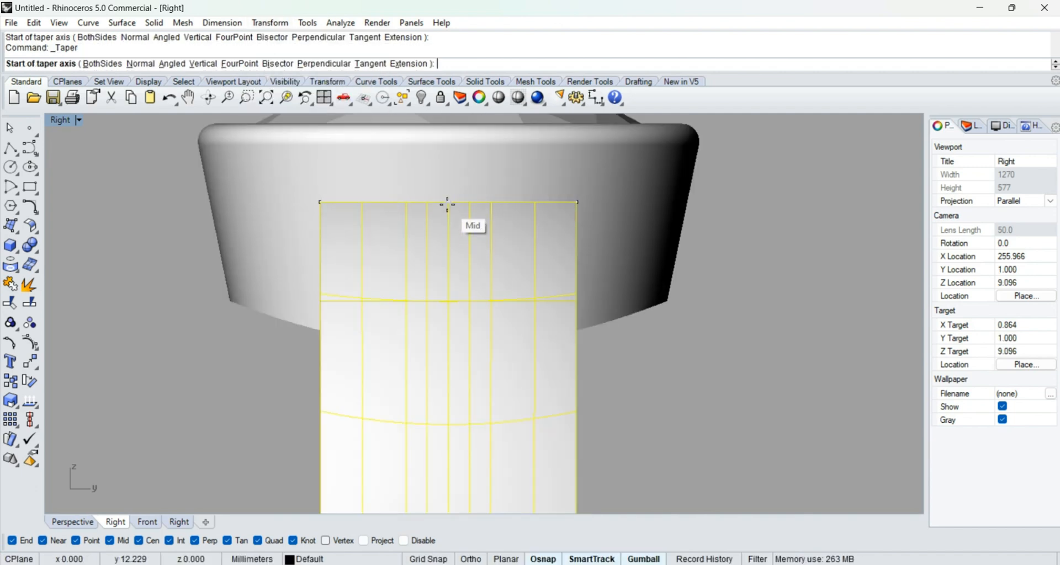
{"action": "scroll", "coordinate": [449, 207], "scroll_direction": "up", "scroll_amount": 4}
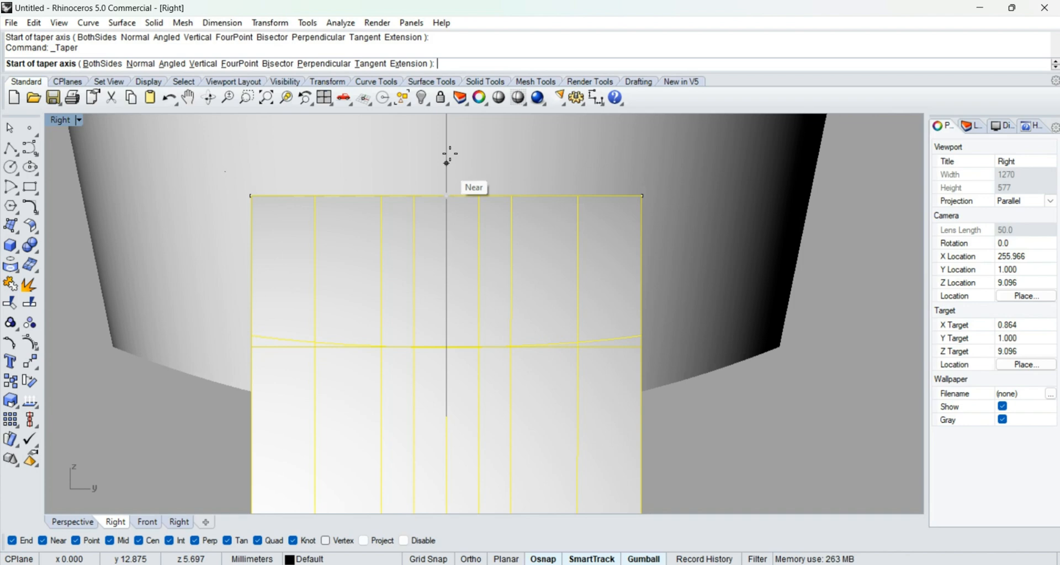
{"action": "left_click", "coordinate": [447, 197]}
{"action": "scroll", "coordinate": [454, 201], "scroll_direction": "down", "scroll_amount": 6}
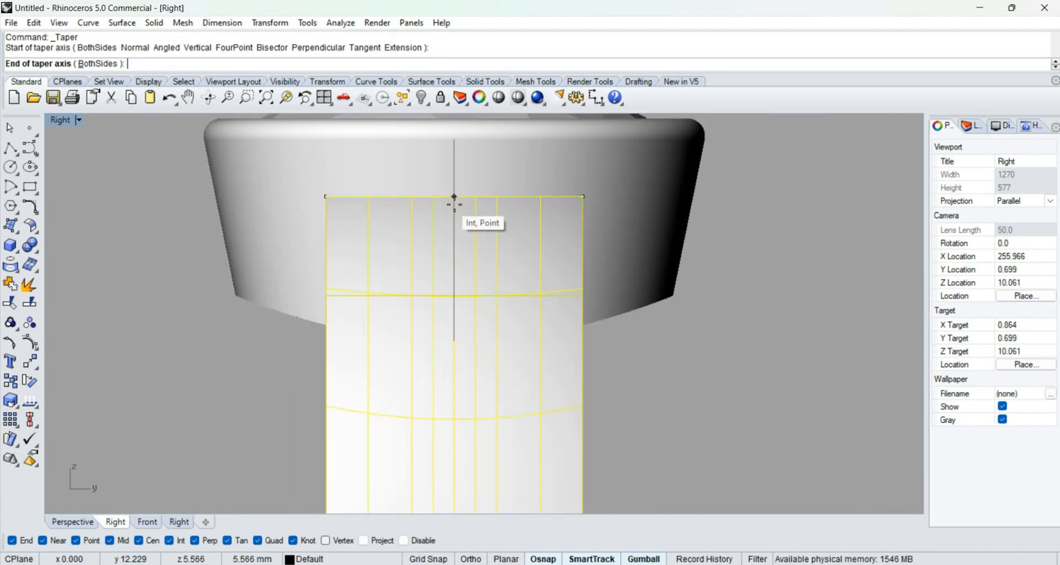
{"action": "scroll", "coordinate": [583, 368], "scroll_direction": "down", "scroll_amount": 3}
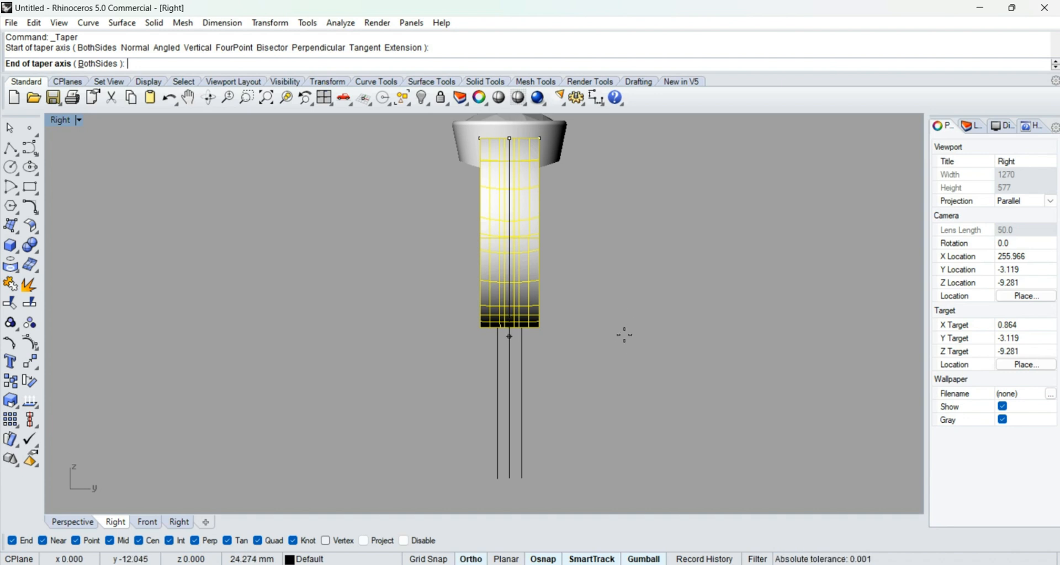
{"action": "left_click", "coordinate": [627, 332], "text": "shift"}
{"action": "right_click_drag", "start_coordinate": [338, 285], "coordinate": [349, 347]}
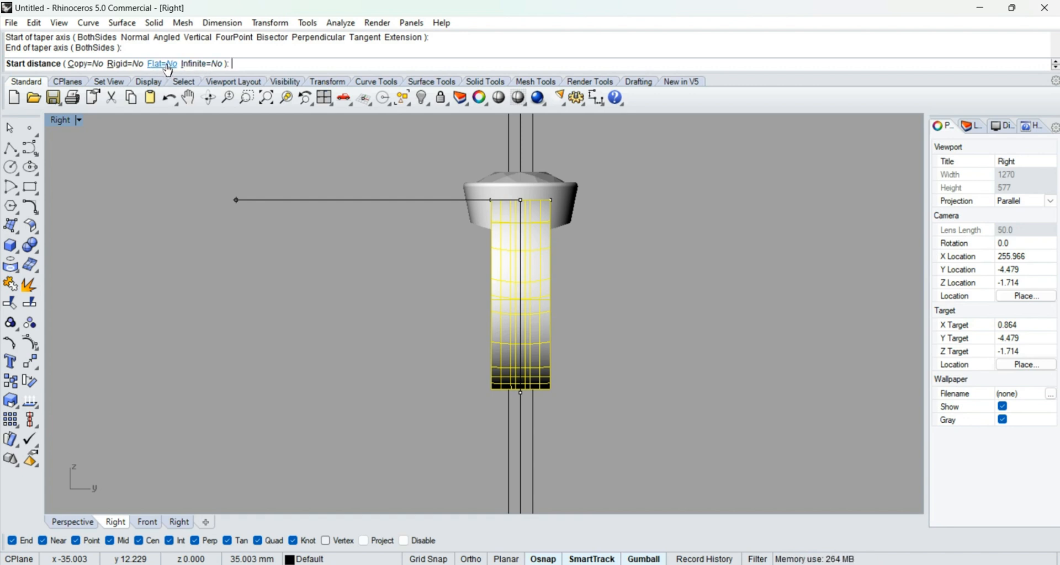
{"action": "left_click", "coordinate": [164, 64]}
{"action": "left_click", "coordinate": [195, 64]}
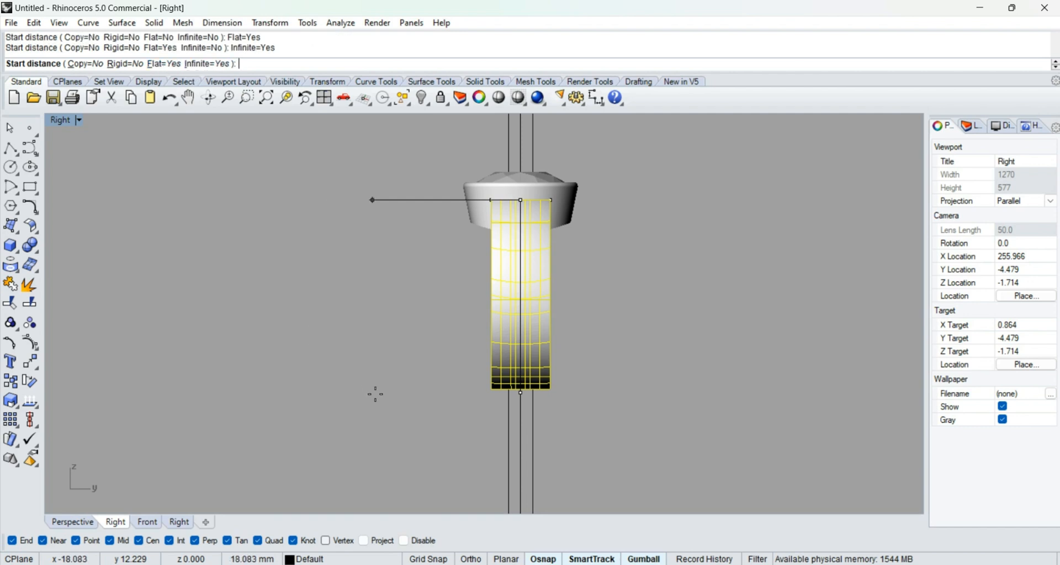
Step: Try to narrow the half shank's lower end to the offset guide lines, and undo the taper
{"action": "scroll", "coordinate": [375, 394], "scroll_direction": "up", "scroll_amount": 4}
{"action": "left_click", "coordinate": [201, 362]}
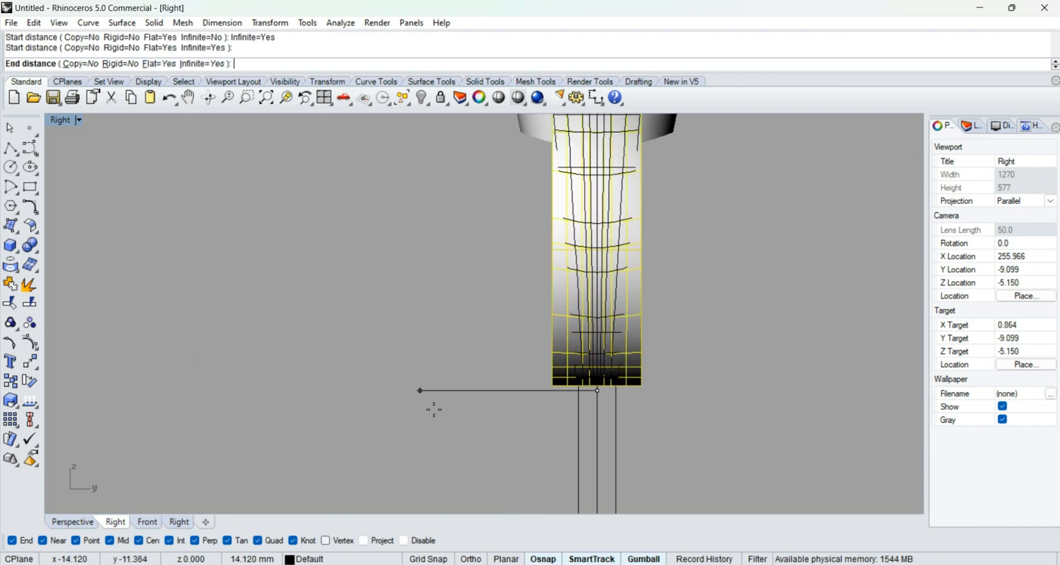
{"action": "left_click", "coordinate": [456, 417]}
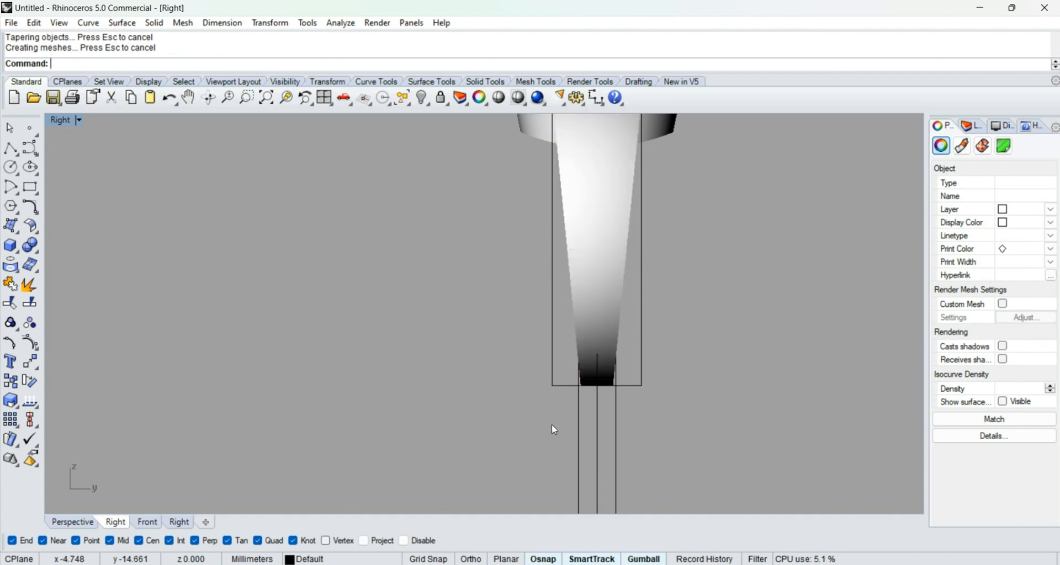
{"action": "scroll", "coordinate": [574, 400], "scroll_direction": "up", "scroll_amount": 5}
{"action": "scroll", "coordinate": [571, 360], "scroll_direction": "up", "scroll_amount": 2}
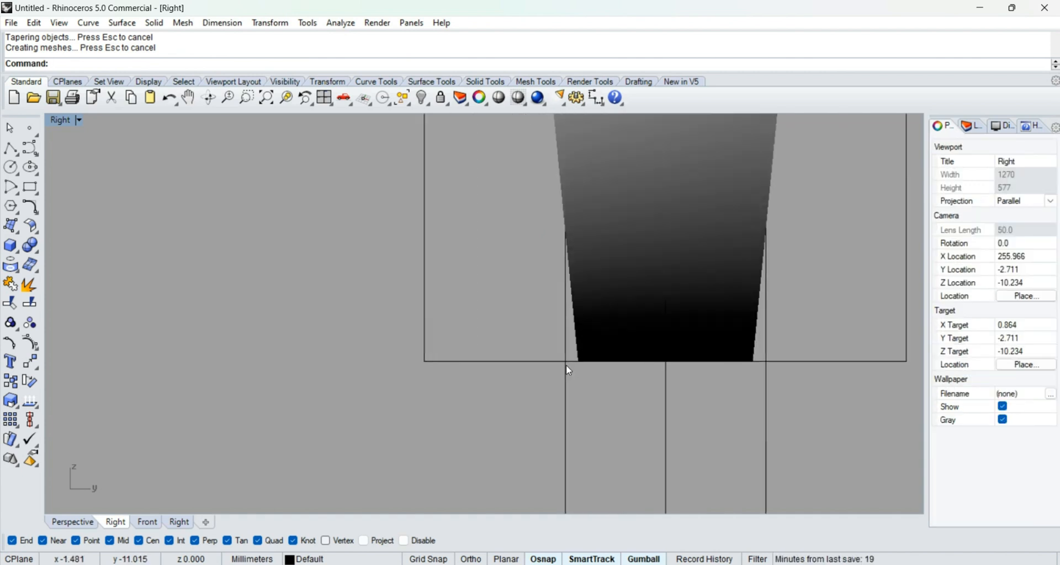
{"action": "key", "text": "ctrl+z"}
Step: Taper the half shank along its vertical centre line in the Right view, narrowing the lower end toward the offset guide lines
{"action": "scroll", "coordinate": [554, 405], "scroll_direction": "down", "scroll_amount": 3}
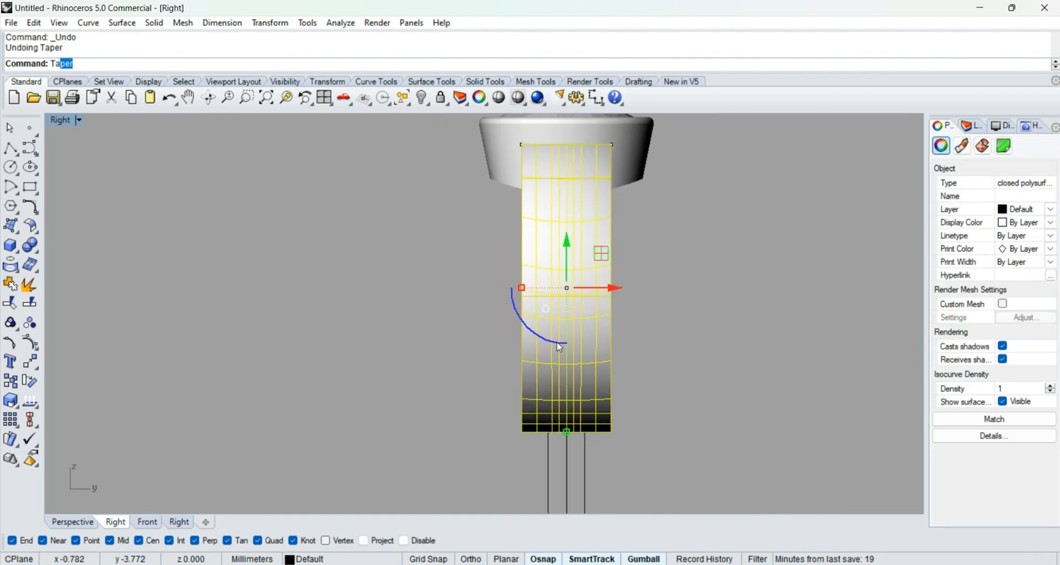
{"action": "key", "text": "Return"}
{"action": "scroll", "coordinate": [569, 203], "scroll_direction": "up", "scroll_amount": 4}
{"action": "left_click", "coordinate": [546, 212]}
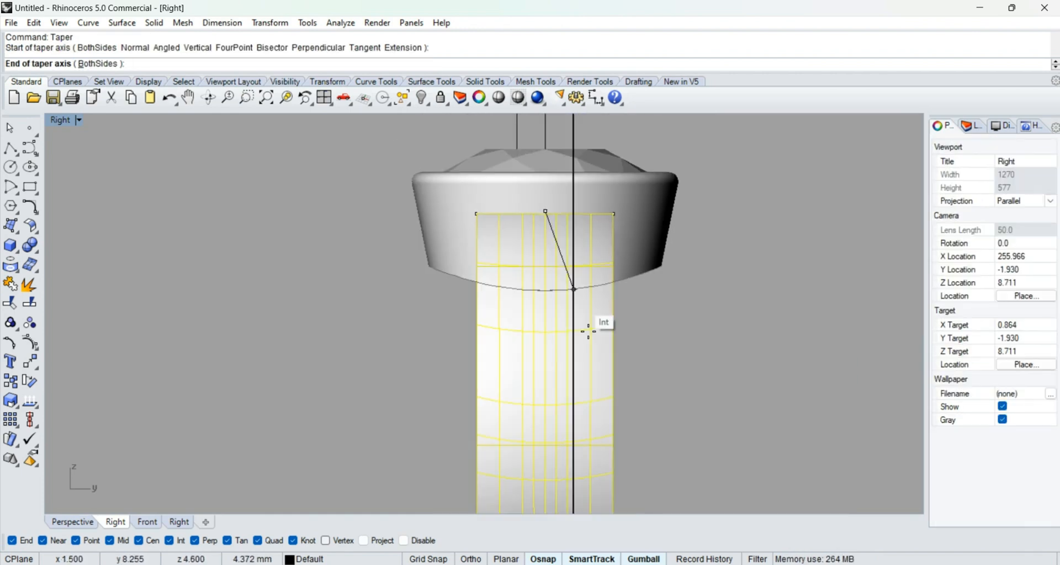
{"action": "right_click_drag", "start_coordinate": [589, 332], "coordinate": [574, 252]}
{"action": "left_click", "coordinate": [525, 210]}
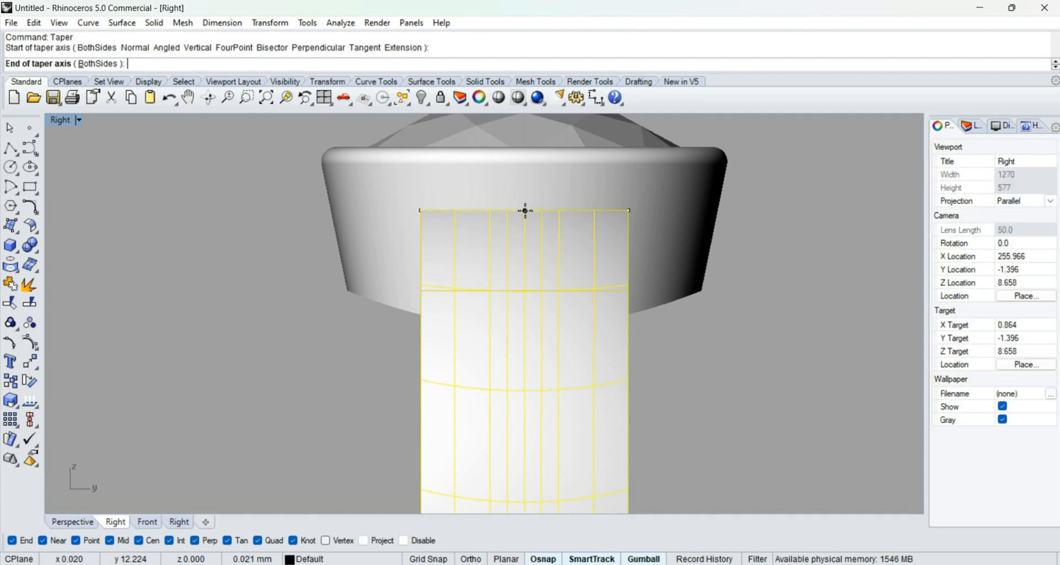
{"action": "scroll", "coordinate": [530, 198], "scroll_direction": "down", "scroll_amount": 5}
{"action": "left_click", "coordinate": [525, 430]}
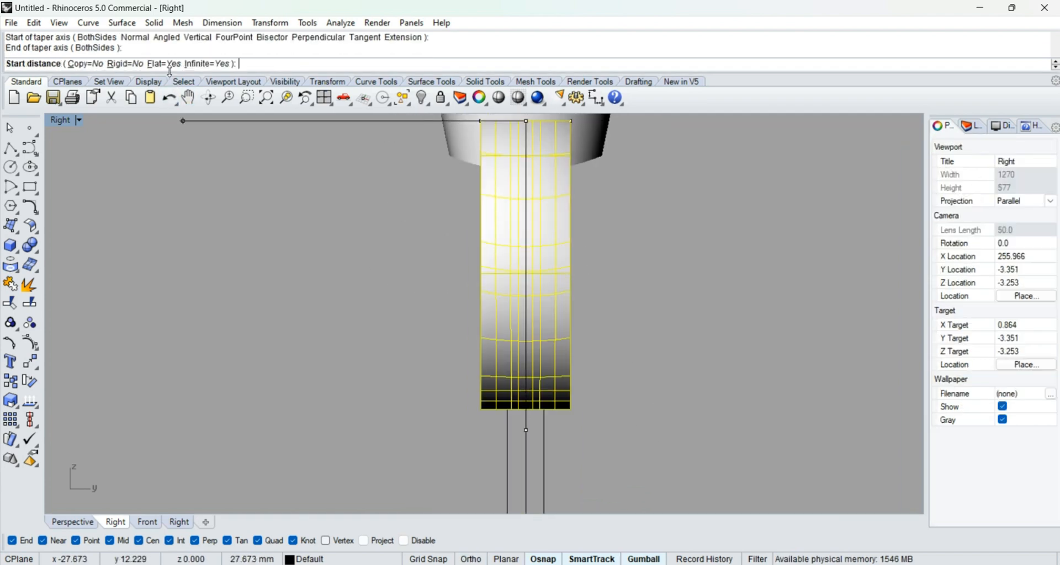
{"action": "scroll", "coordinate": [389, 374], "scroll_direction": "up", "scroll_amount": 3}
{"action": "scroll", "coordinate": [442, 405], "scroll_direction": "up", "scroll_amount": 2}
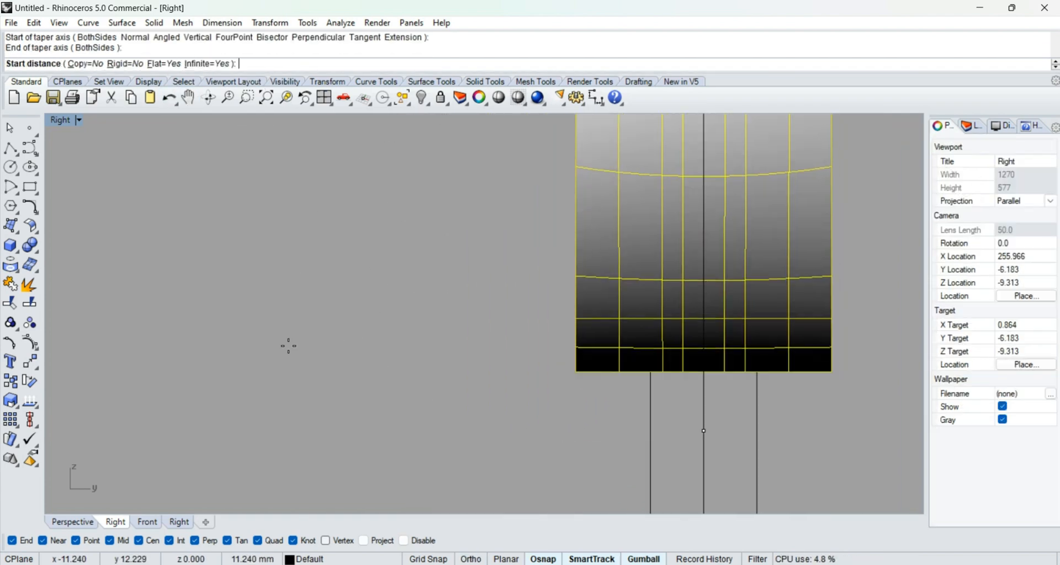
{"action": "left_click", "coordinate": [381, 359]}
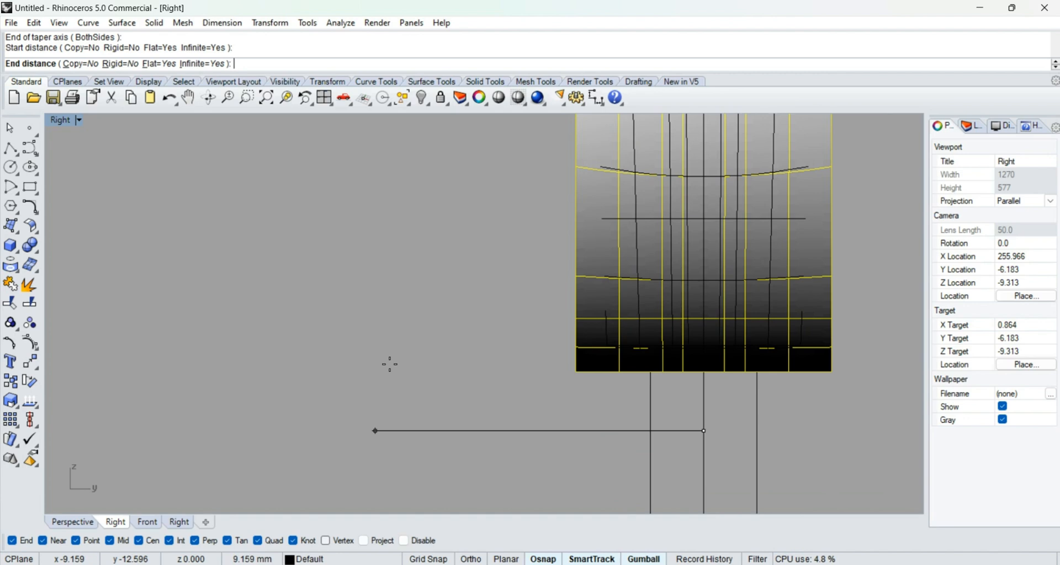
{"action": "left_click", "coordinate": [507, 384]}
{"action": "scroll", "coordinate": [469, 383], "scroll_direction": "down", "scroll_amount": 2}
{"action": "scroll", "coordinate": [472, 381], "scroll_direction": "down", "scroll_amount": 4}
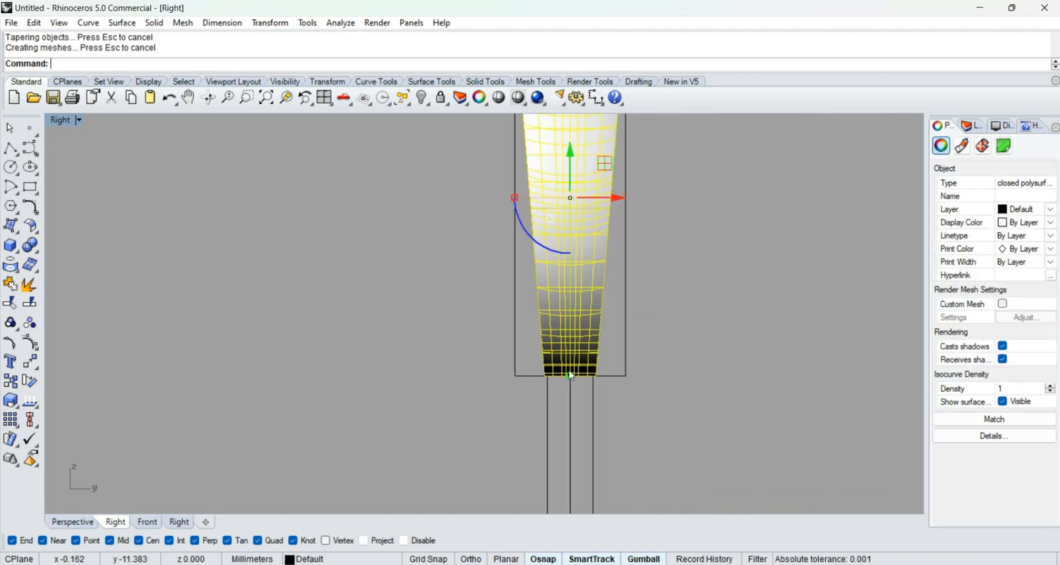
{"action": "right_click_drag", "start_coordinate": [557, 315], "coordinate": [531, 406]}
{"action": "key", "text": "Return"}
{"action": "right_click_drag", "start_coordinate": [546, 166], "coordinate": [538, 272]}
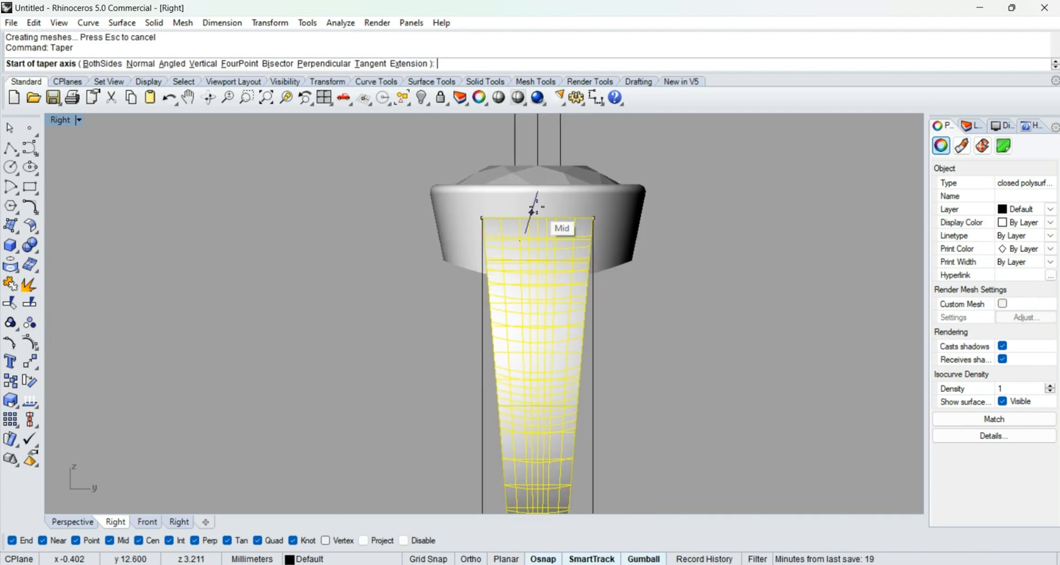
{"action": "left_click", "coordinate": [537, 217]}
{"action": "right_click_drag", "start_coordinate": [595, 444], "coordinate": [587, 265]}
{"action": "right_click_drag", "start_coordinate": [544, 119], "coordinate": [530, 227]}
{"action": "scroll", "coordinate": [538, 156], "scroll_direction": "up", "scroll_amount": 4}
{"action": "key", "text": "Escape"}
Step: Taper the half shank once more from its top-edge midpoint so its lower end matches the spacing of the offset guide lines
{"action": "key", "text": "Return"}
{"action": "left_click", "coordinate": [534, 176]}
{"action": "scroll", "coordinate": [598, 458], "scroll_direction": "down", "scroll_amount": 4}
{"action": "right_click_drag", "start_coordinate": [598, 458], "coordinate": [570, 247]}
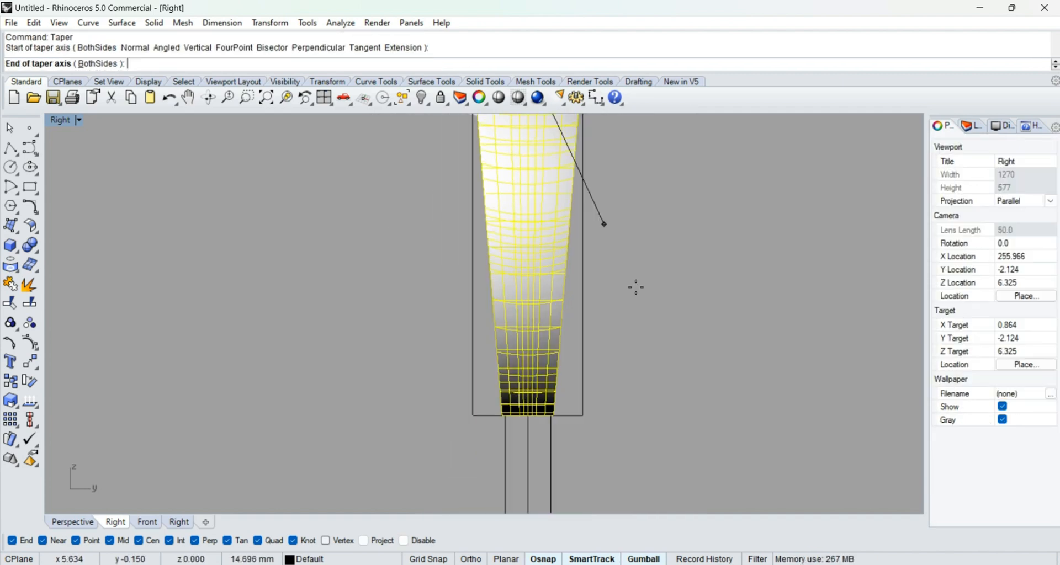
{"action": "left_click", "coordinate": [670, 435], "text": "shift"}
{"action": "scroll", "coordinate": [472, 435], "scroll_direction": "up", "scroll_amount": 5}
{"action": "left_click", "coordinate": [298, 416], "text": "shift"}
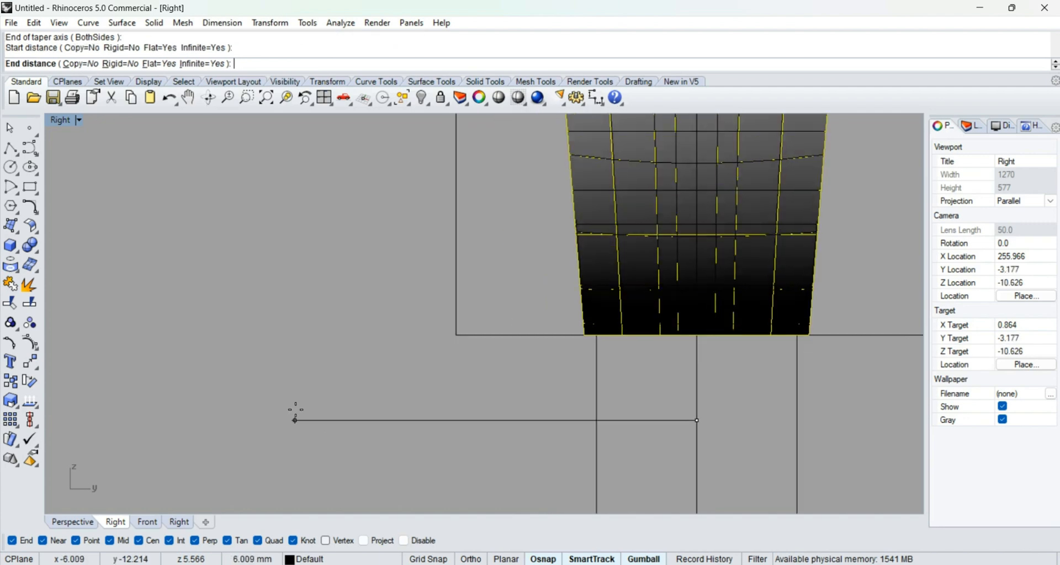
{"action": "left_click", "coordinate": [333, 416]}
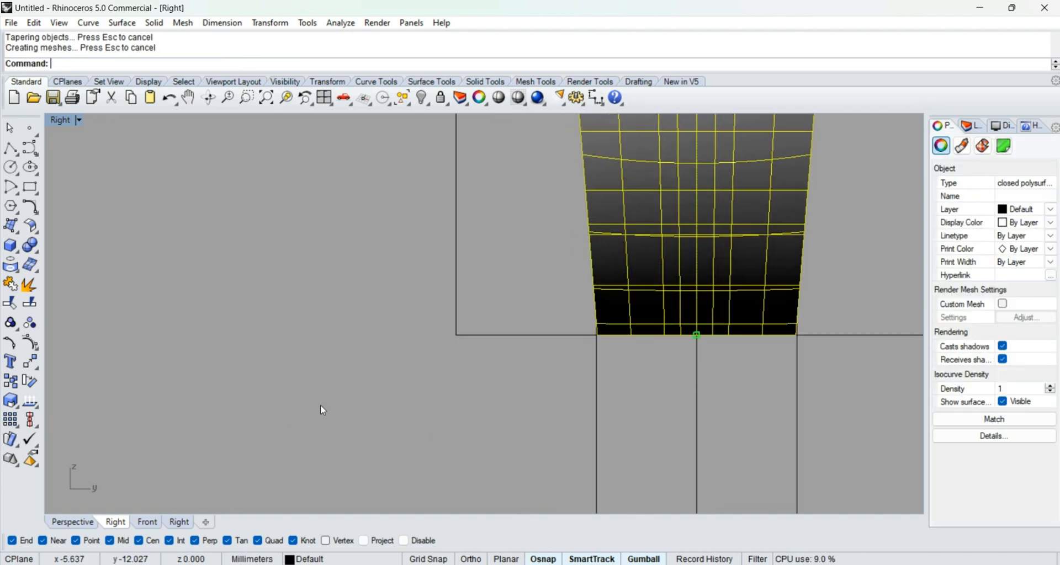
Step: Delete the vertical guide lines and the selected outline curve beneath the tapered shank in the Right view
{"action": "scroll", "coordinate": [386, 411], "scroll_direction": "down", "scroll_amount": 3}
{"action": "left_click", "coordinate": [582, 392]}
{"action": "left_click", "coordinate": [577, 378]}
{"action": "key", "text": "Delete"}
{"action": "left_click_drag", "start_coordinate": [604, 458], "coordinate": [486, 414]}
{"action": "key", "text": "Delete"}
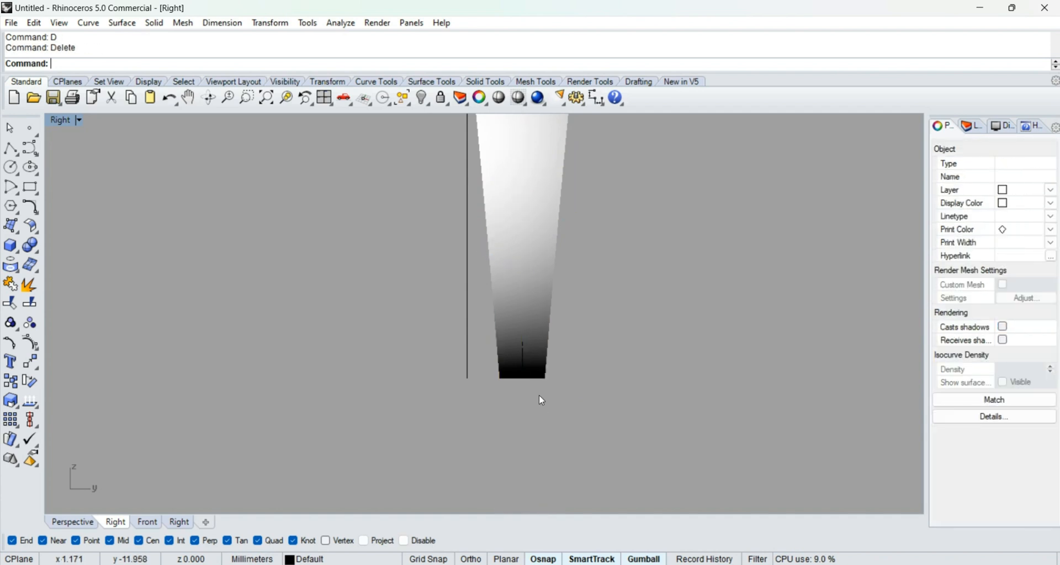
Step: Select all remaining curves with SelCrv in the Perspective view and delete them
{"action": "scroll", "coordinate": [550, 379], "scroll_direction": "down", "scroll_amount": 6}
{"action": "key", "text": "ctrl+F4"}
{"action": "scroll", "coordinate": [504, 275], "scroll_direction": "up", "scroll_amount": 6}
{"action": "type", "text": "SC"}
{"action": "key", "text": "Return"}
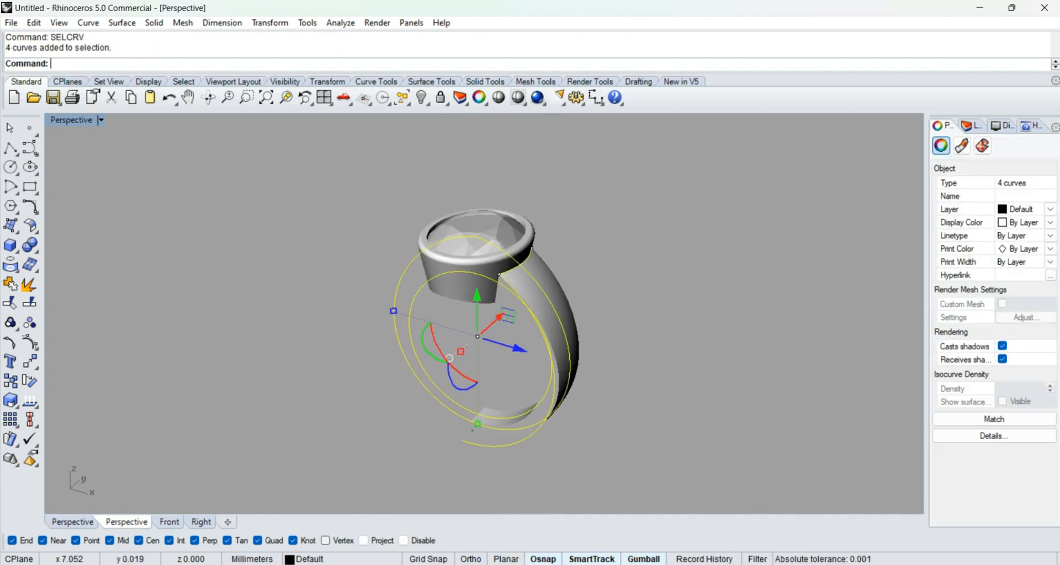
{"action": "type", "text": "D"}
{"action": "key", "text": "Return"}
Step: Set the Perspective view to Rendered display and delete the leftover points at the shank's upper end
{"action": "middle_click", "coordinate": [524, 312]}
{"action": "left_click", "coordinate": [486, 324]}
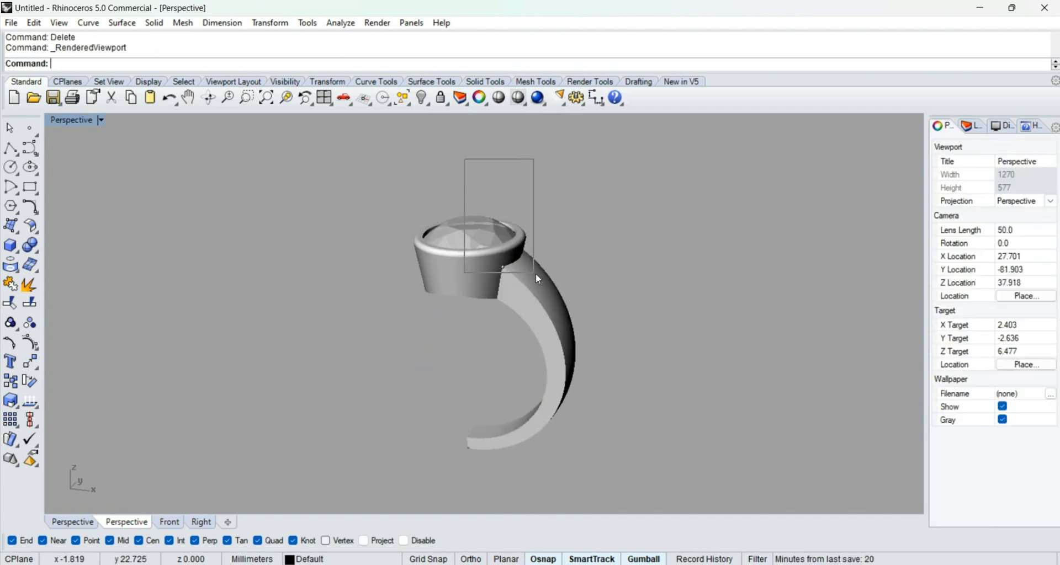
{"action": "left_click_drag", "start_coordinate": [535, 274], "coordinate": [564, 291]}
{"action": "type", "text": "D"}
{"action": "key", "text": "Return"}
Step: Mirror the half shank with a copy across the vertical axis through the origin to complete the shank
{"action": "left_click", "coordinate": [541, 310]}
{"action": "type", "text": "M"}
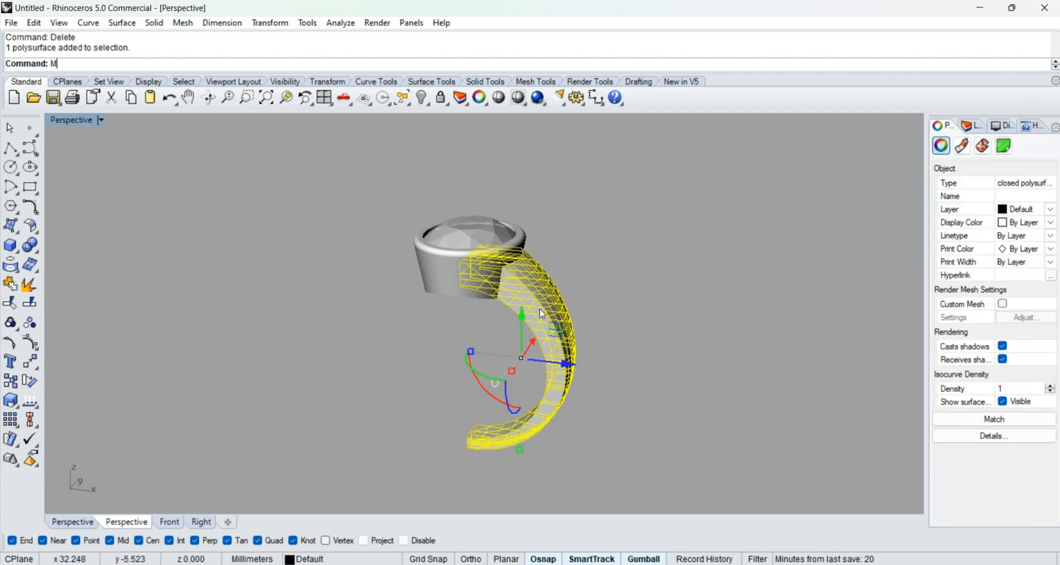
{"action": "type", "text": "i"}
{"action": "key", "text": "Return"}
{"action": "type", "text": "0"}
{"action": "key", "text": "Return"}
{"action": "type", "text": "f"}
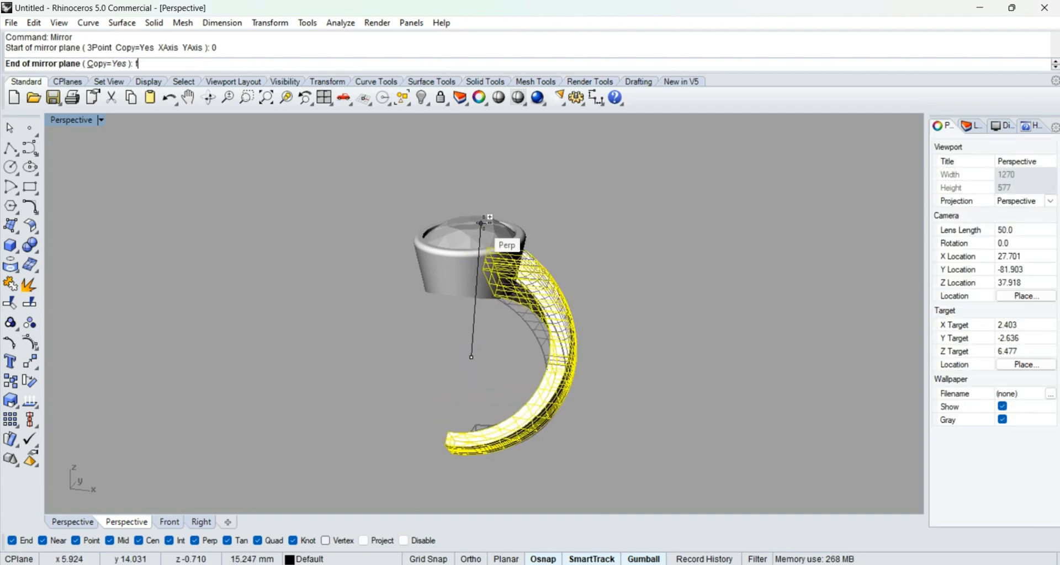
{"action": "key", "text": "Return"}
{"action": "left_click", "coordinate": [463, 192], "text": "shift"}
Step: Return to the Perspective view and switch it from Rendered to a shaded display showing the surface isocurves
{"action": "type", "text": "p"}
{"action": "key", "text": "Return"}
{"action": "left_click", "coordinate": [662, 256]}
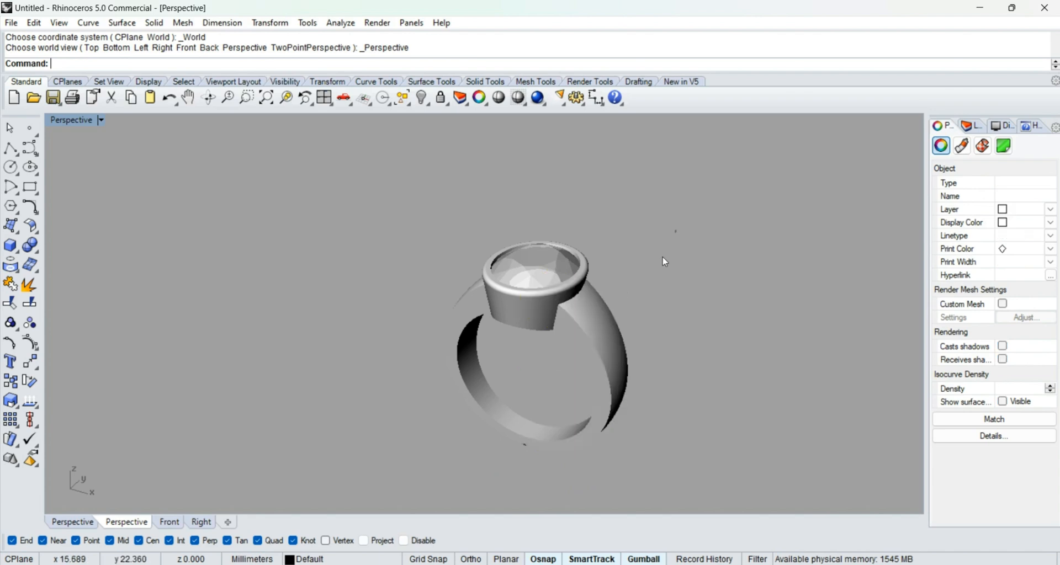
{"action": "mouse_move", "coordinate": [665, 262]}
{"action": "right_mouse_down"}
{"action": "mouse_move", "coordinate": [608, 376]}
{"action": "mouse_move", "coordinate": [669, 247]}
{"action": "mouse_move", "coordinate": [471, 275]}
{"action": "mouse_move", "coordinate": [483, 223]}
{"action": "right_mouse_up"}
{"action": "scroll", "coordinate": [471, 275], "scroll_direction": "up", "scroll_amount": 4}
{"action": "middle_click", "coordinate": [472, 282]}
{"action": "left_click", "coordinate": [505, 274]}
Step: Unlock the locked objects and hide the oval gemstone in the bezel
{"action": "type", "text": "U"}
{"action": "key", "text": "Return"}
{"action": "left_click", "coordinate": [465, 241]}
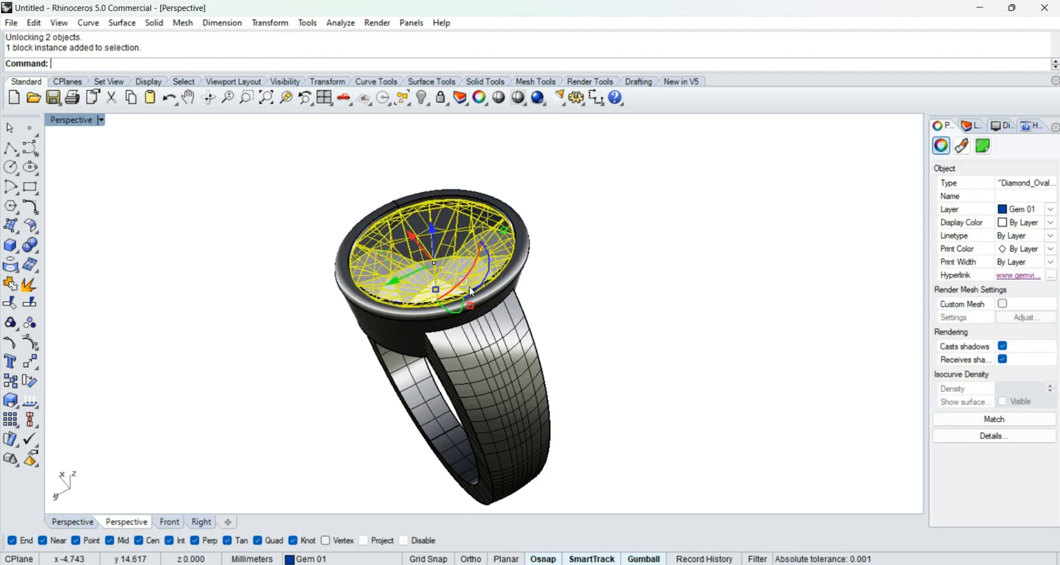
{"action": "type", "text": "H"}
{"action": "key", "text": "Return"}
Step: Turn off the visible surface isocurves for the bezel and both shank halves
{"action": "right_click_drag", "start_coordinate": [422, 295], "coordinate": [670, 406]}
{"action": "key", "text": "ctrl+a"}
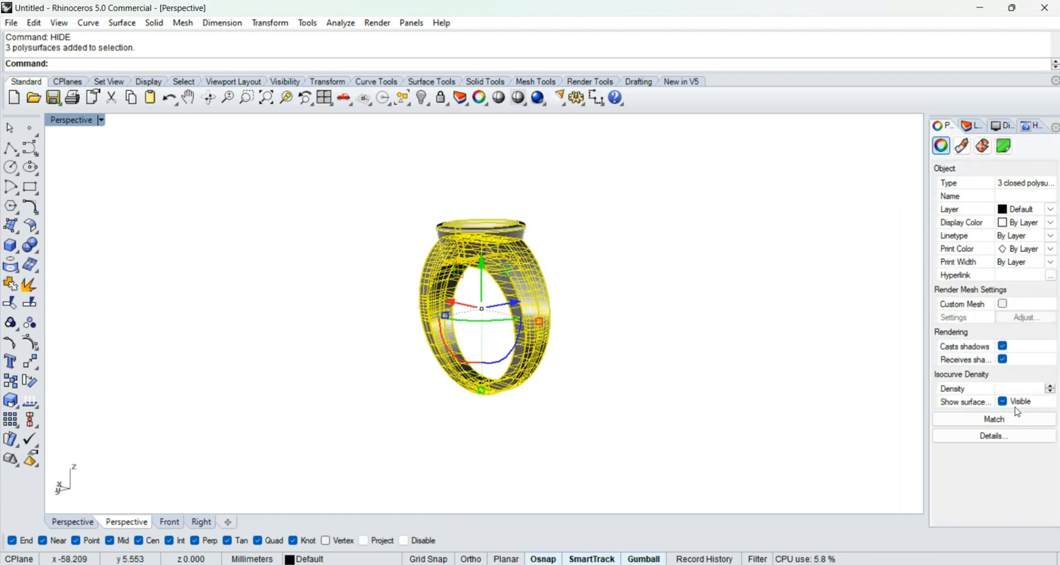
{"action": "left_click", "coordinate": [689, 313]}
{"action": "right_click_drag", "start_coordinate": [688, 313], "coordinate": [420, 309]}
Step: Set the display color of all three ring polysurfaces to Gold
{"action": "left_click_drag", "start_coordinate": [365, 367], "coordinate": [359, 371]}
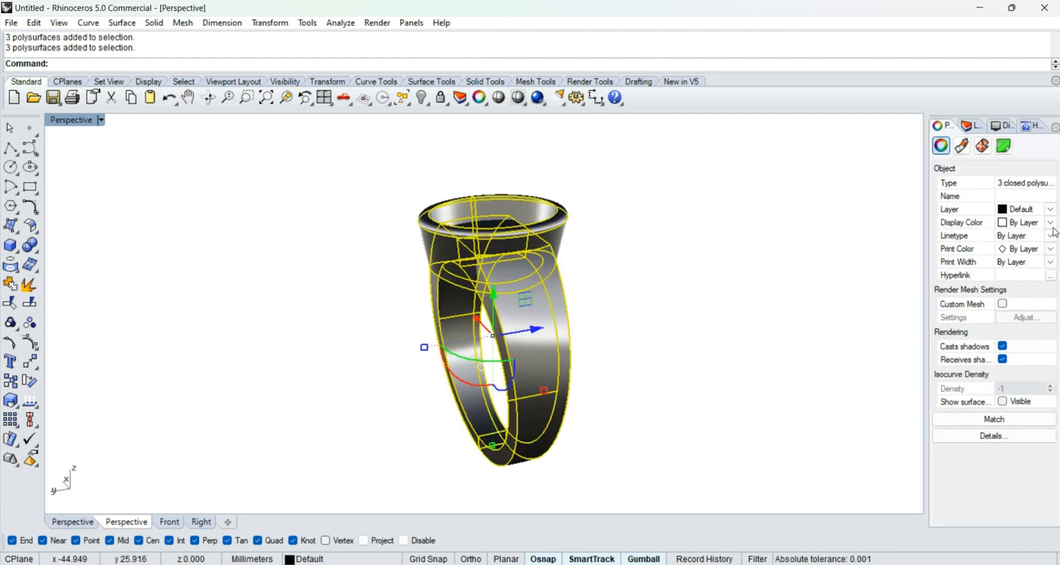
{"action": "left_click", "coordinate": [1051, 223]}
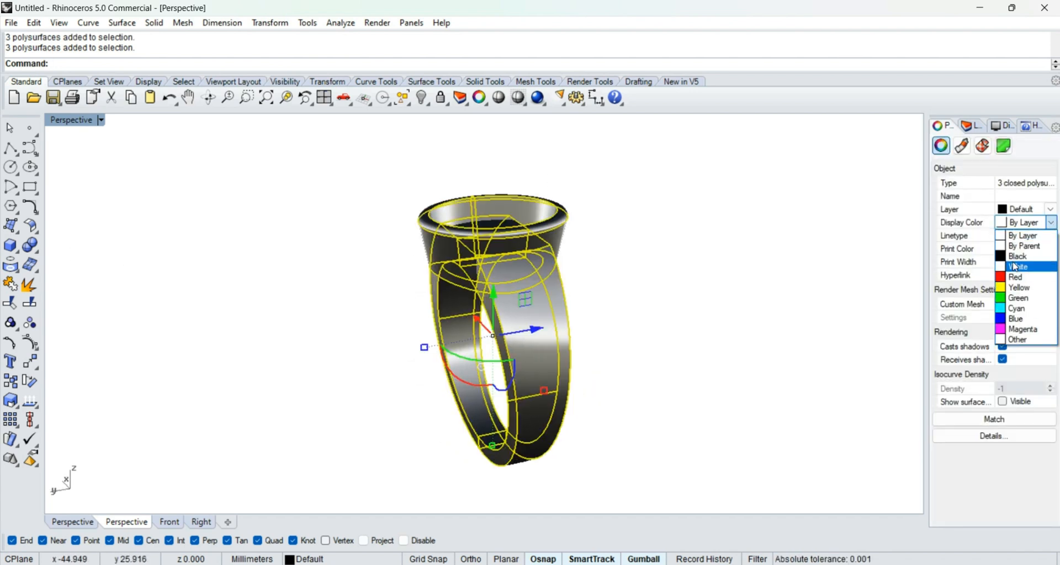
{"action": "left_click", "coordinate": [1008, 341]}
{"action": "left_click", "coordinate": [421, 259]}
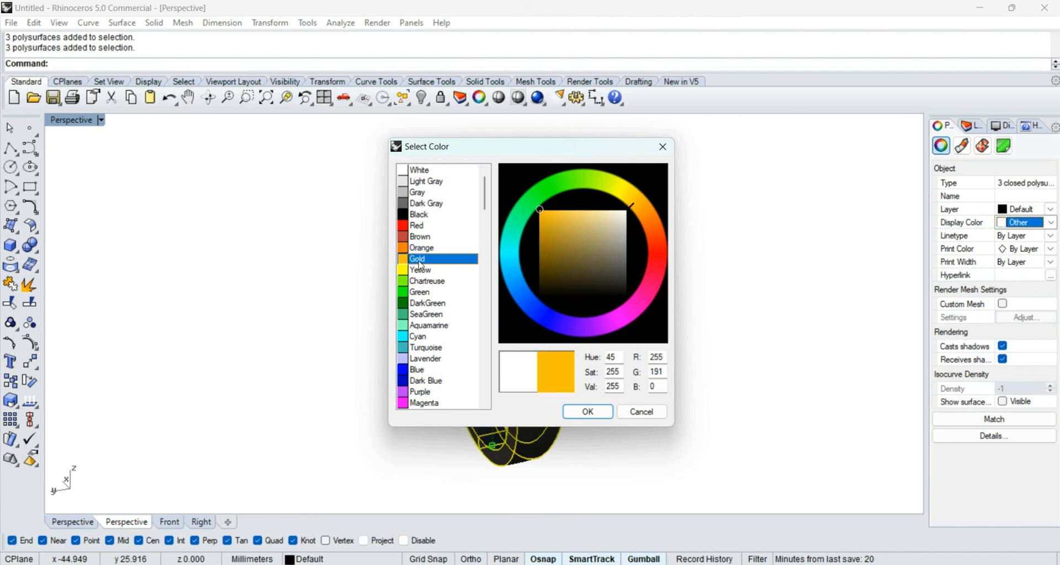
{"action": "left_click", "coordinate": [610, 417]}
{"action": "left_click", "coordinate": [466, 319]}
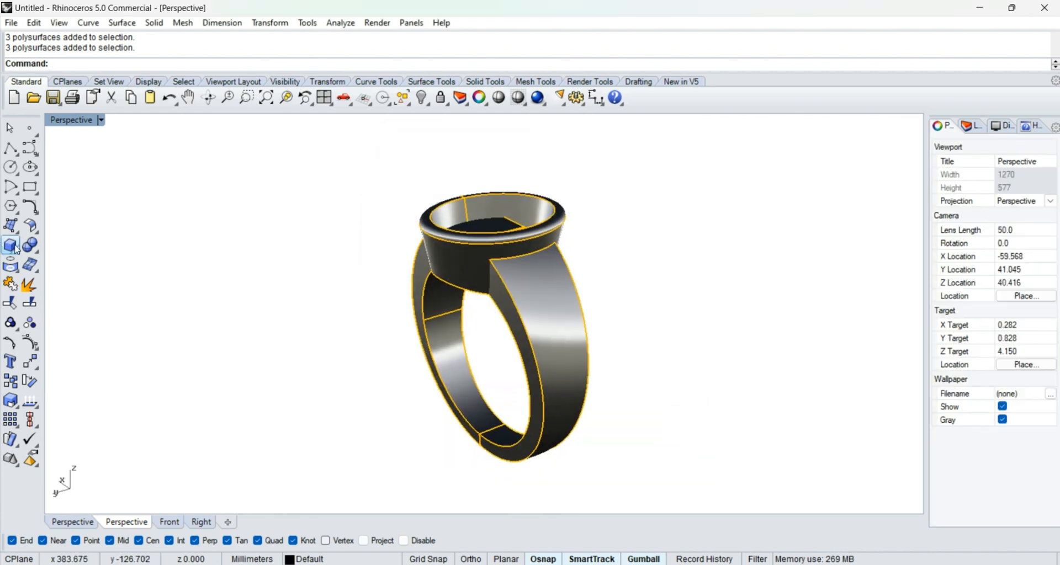
Step: Extract the outer surface of one shank half, copy it to the clipboard and undo the extraction
{"action": "left_click", "coordinate": [35, 250]}
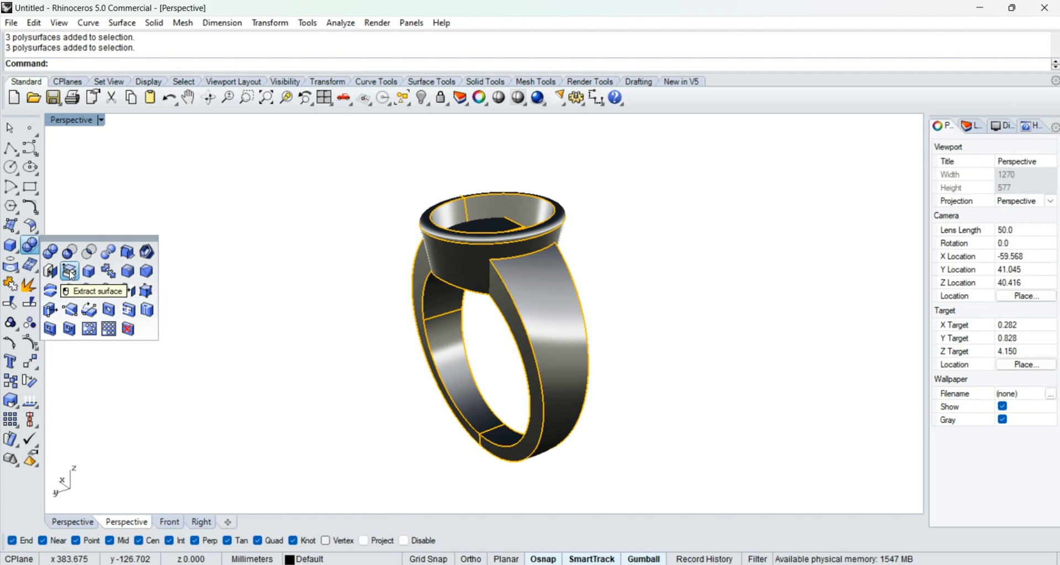
{"action": "left_click", "coordinate": [70, 271]}
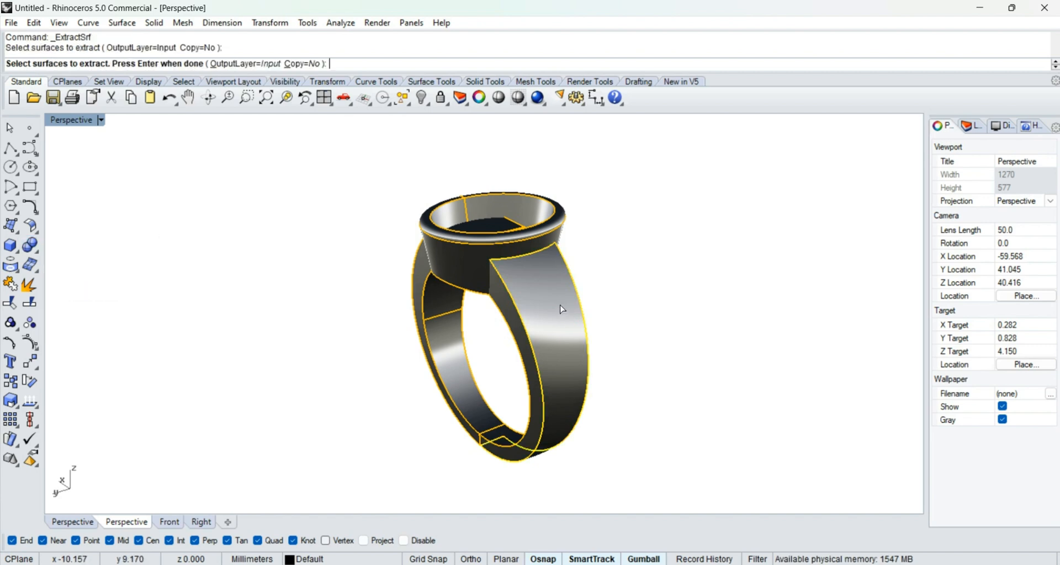
{"action": "left_click", "coordinate": [550, 321]}
{"action": "key", "text": "Return"}
{"action": "key", "text": "ctrl+c"}
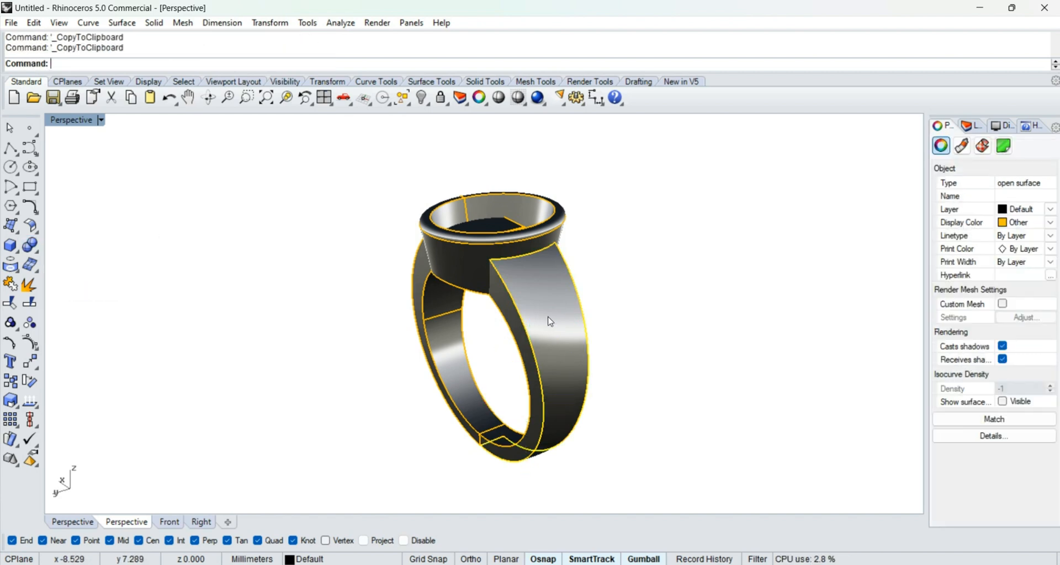
{"action": "key", "text": "ctrl+z"}
Step: Lock all ring objects and paste the copied outer shank surface in place
{"action": "type", "text": "LL"}
{"action": "key", "text": "Return"}
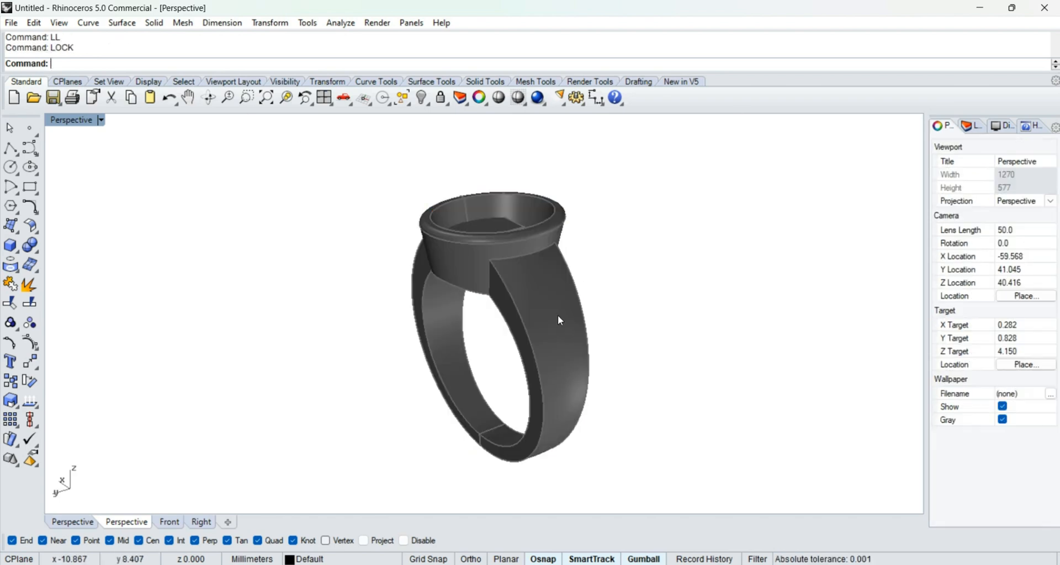
{"action": "key", "text": "ctrl+v"}
{"action": "scroll", "coordinate": [581, 309], "scroll_direction": "up", "scroll_amount": 6}
{"action": "key", "text": "Escape"}
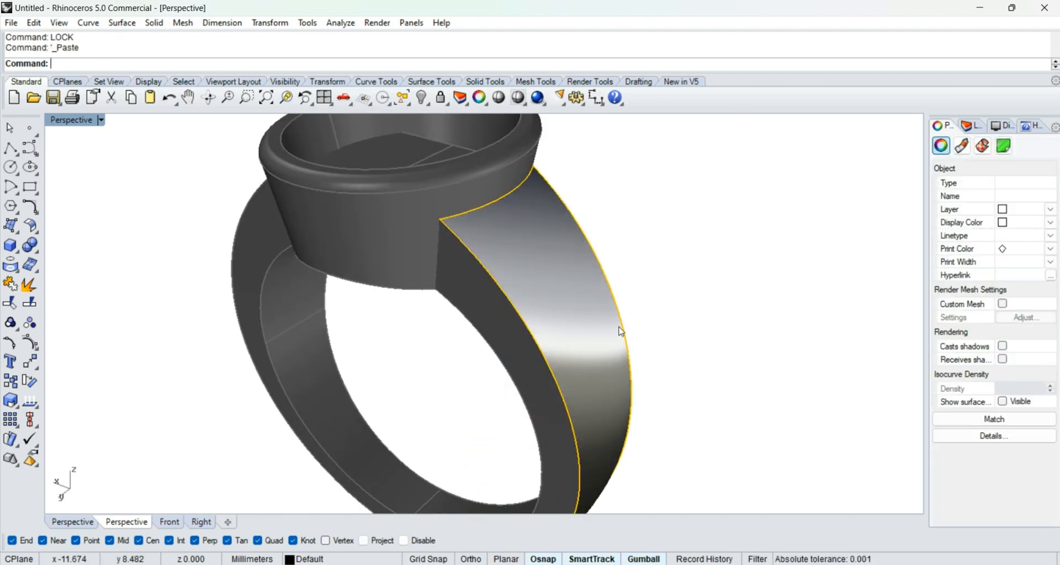
Step: Offset the pasted outer surface 0.6 mm inward as a non-solid in the Front view and delete the source surface
{"action": "right_click_drag", "start_coordinate": [619, 327], "coordinate": [552, 407]}
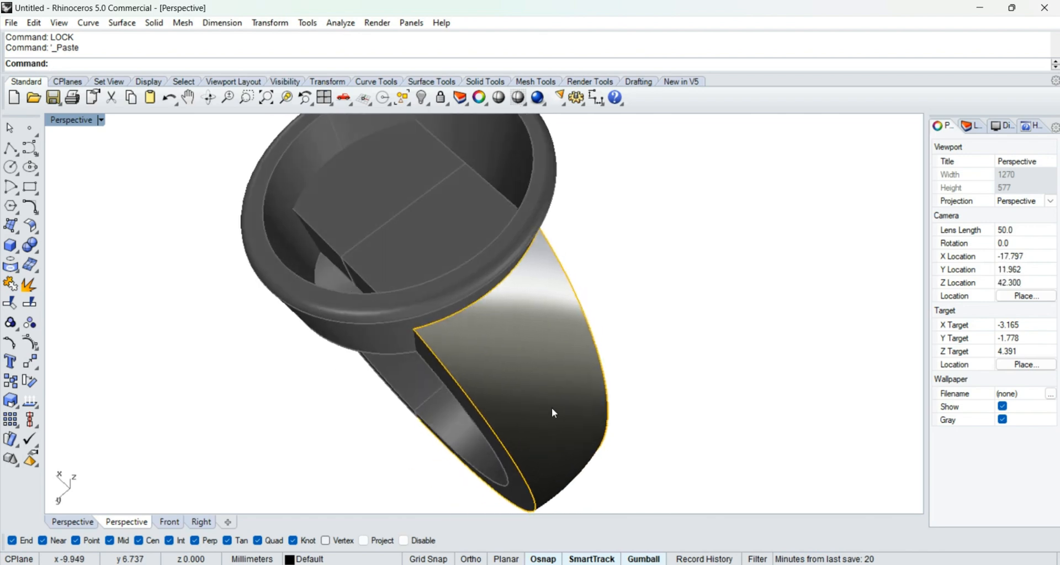
{"action": "left_click", "coordinate": [535, 347]}
{"action": "scroll", "coordinate": [536, 341], "scroll_direction": "down", "scroll_amount": 8}
{"action": "right_click_drag", "start_coordinate": [536, 341], "coordinate": [558, 281]}
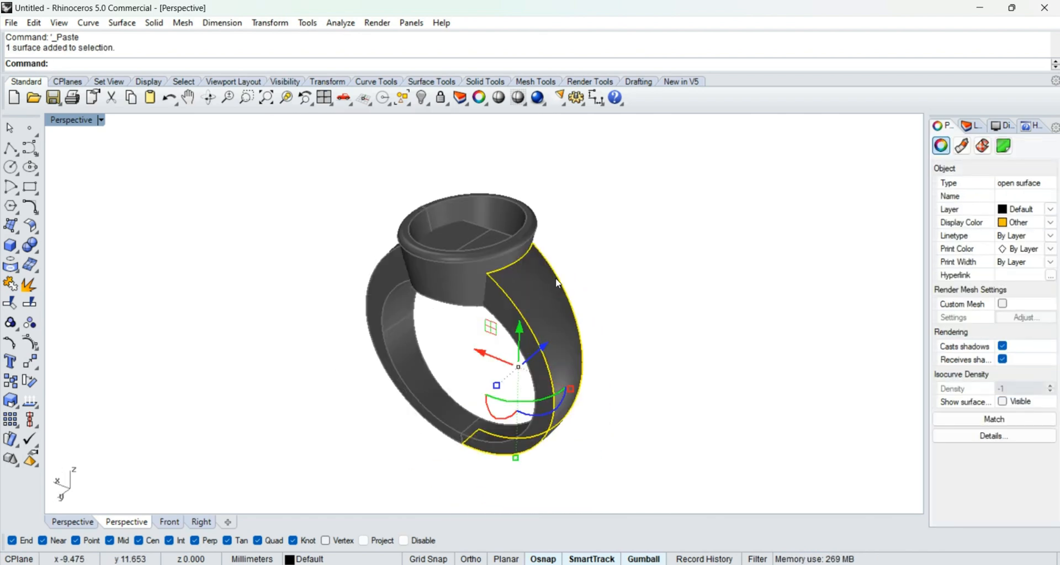
{"action": "key", "text": "ctrl+F2"}
{"action": "scroll", "coordinate": [443, 298], "scroll_direction": "up", "scroll_amount": 4}
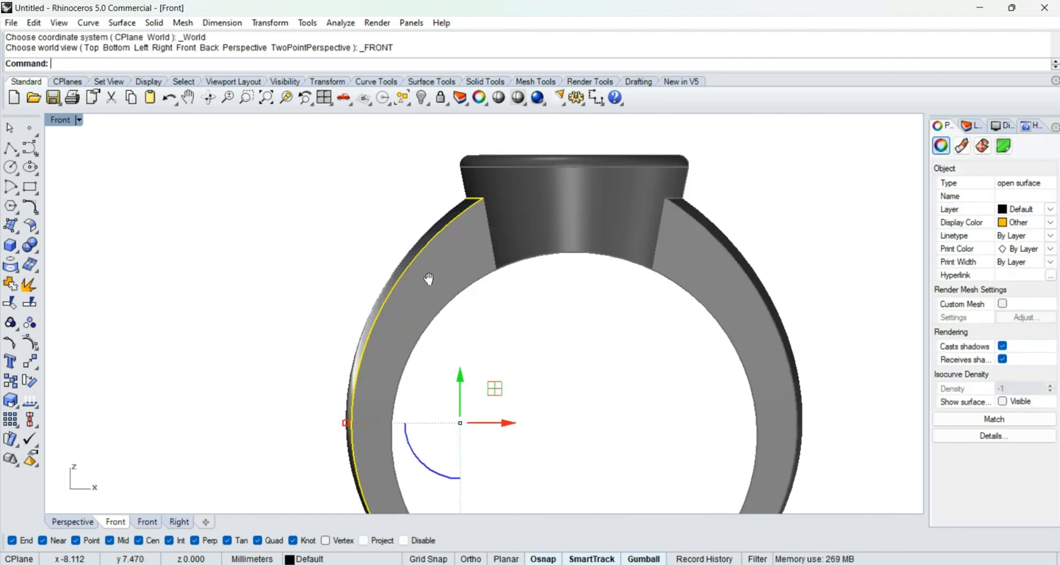
{"action": "left_click", "coordinate": [122, 22]}
{"action": "left_click", "coordinate": [156, 374]}
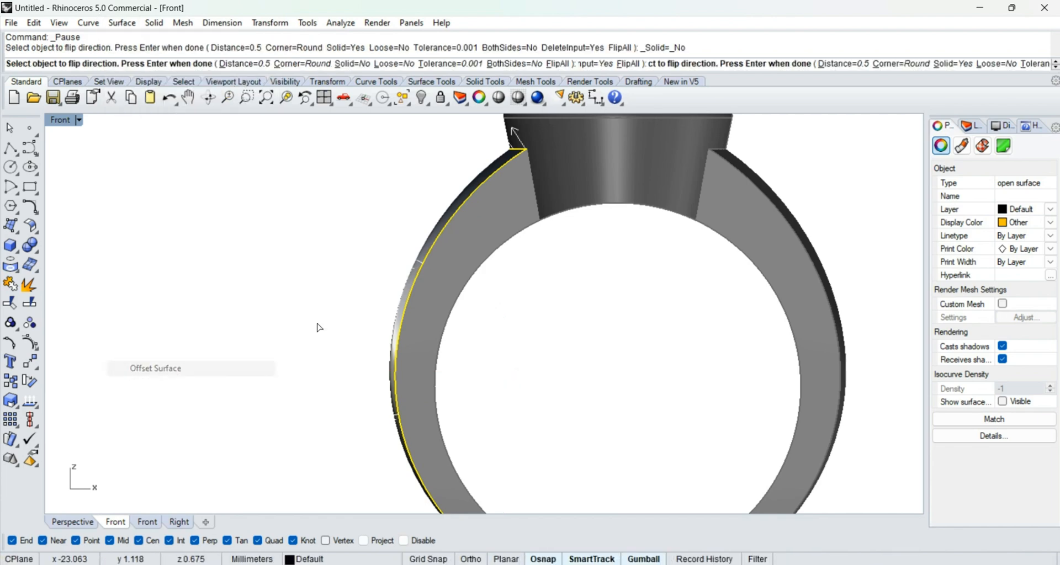
{"action": "right_click_drag", "start_coordinate": [389, 258], "coordinate": [364, 319]}
{"action": "type", "text": "f"}
{"action": "key", "text": "Return"}
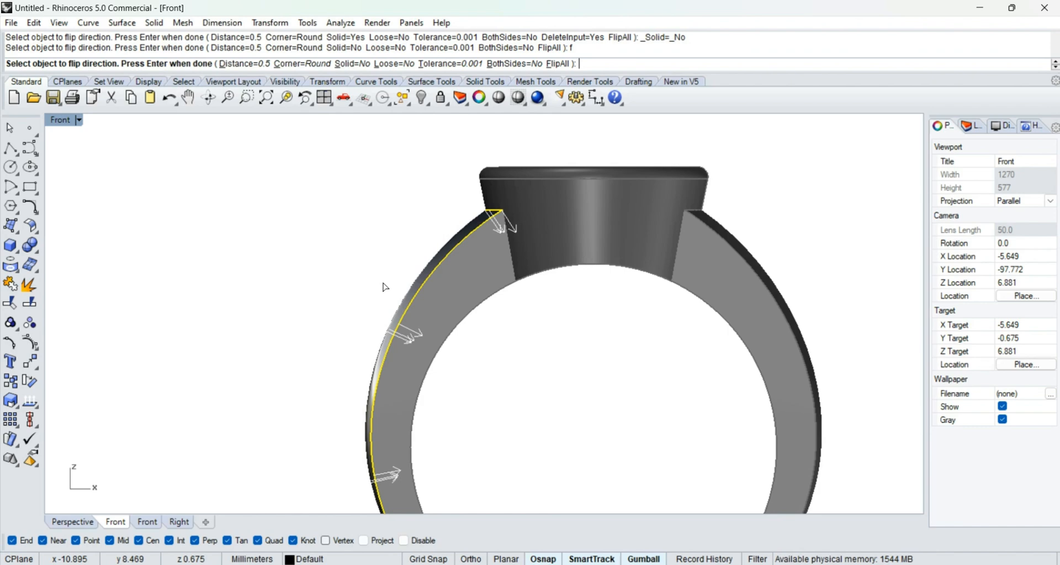
{"action": "key", "text": "Return"}
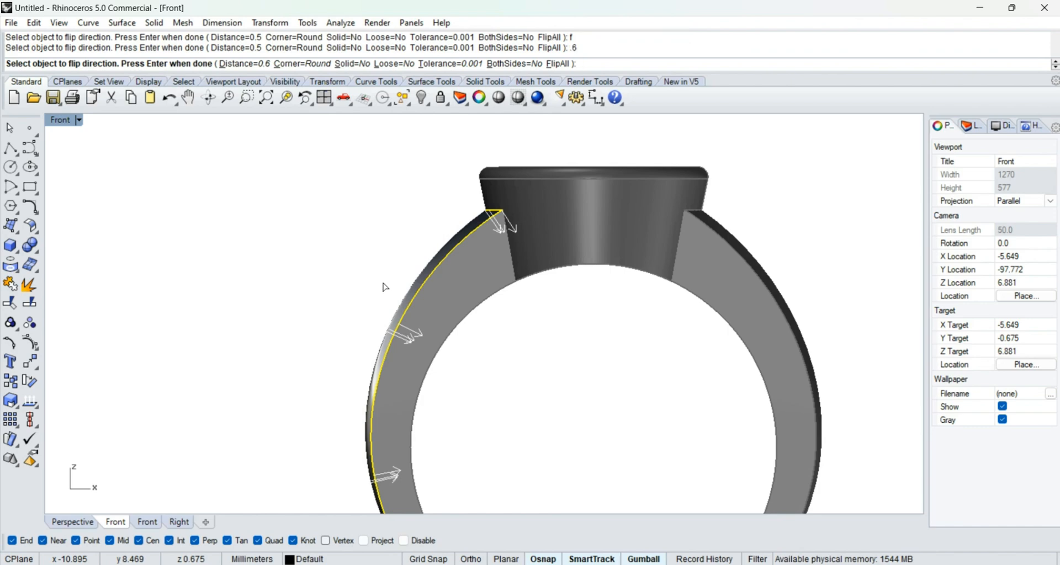
{"action": "key", "text": "Return"}
{"action": "key", "text": "Delete"}
{"action": "left_click", "coordinate": [439, 267]}
{"action": "scroll", "coordinate": [460, 276], "scroll_direction": "down", "scroll_amount": 3}
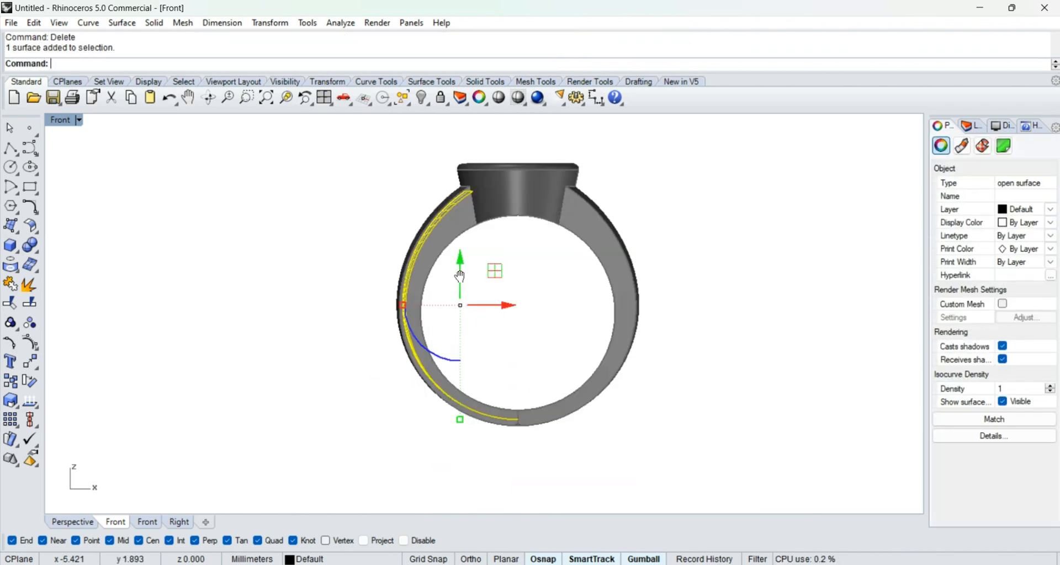
{"action": "right_click_drag", "start_coordinate": [459, 276], "coordinate": [463, 256]}
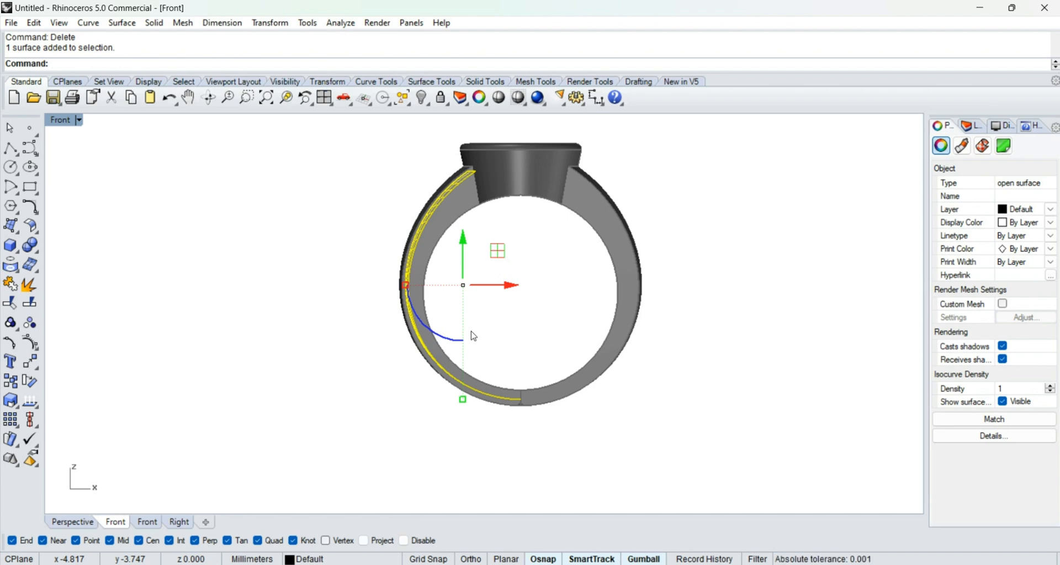
{"action": "type", "text": "P"}
{"action": "key", "text": "Return"}
{"action": "scroll", "coordinate": [514, 353], "scroll_direction": "up", "scroll_amount": 3}
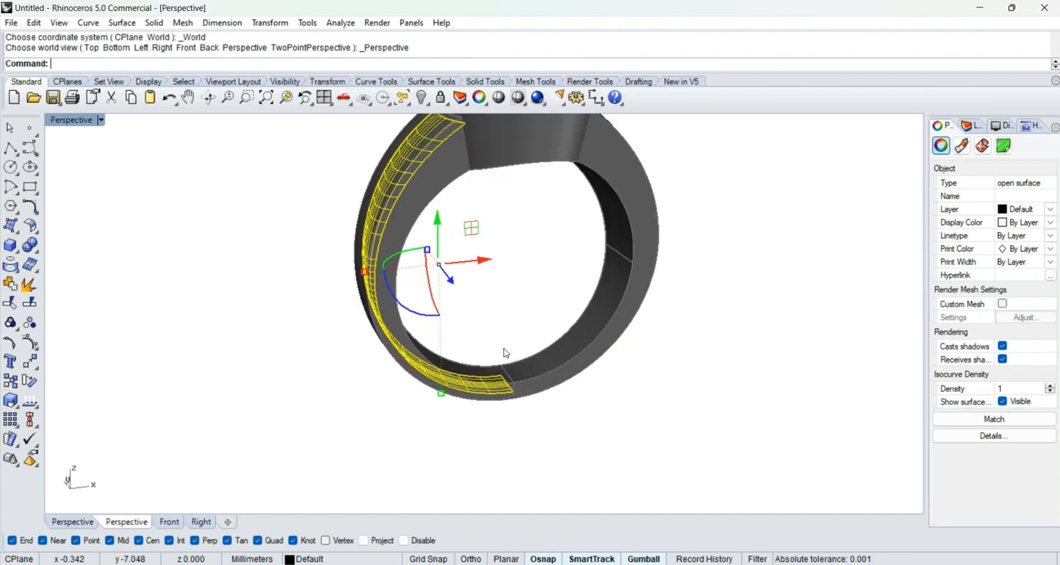
Step: Draw a horizontal guide line in the Front view from the origin out past the shank's left side
{"action": "type", "text": "F"}
{"action": "key", "text": "Return"}
{"action": "type", "text": "LINE"}
{"action": "key", "text": "Return"}
{"action": "type", "text": "0"}
{"action": "key", "text": "Return"}
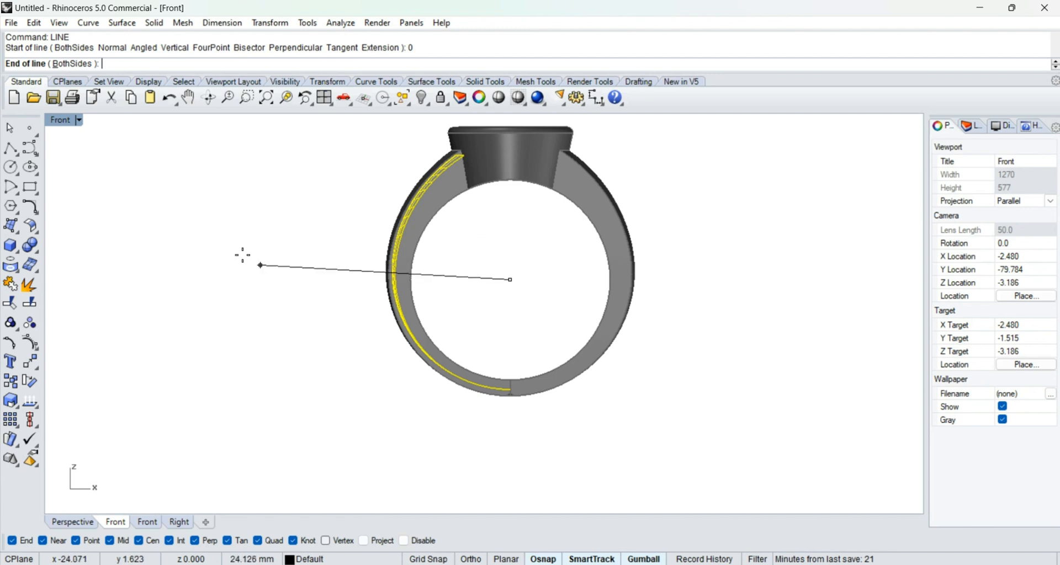
{"action": "left_click", "coordinate": [210, 242], "text": "shift"}
Step: Bend the lower half of the offset surface inward from the horizontal guide line, with object snaps disabled, so it crosses the shank's inner edge
{"action": "scroll", "coordinate": [381, 276], "scroll_direction": "up", "scroll_amount": 3}
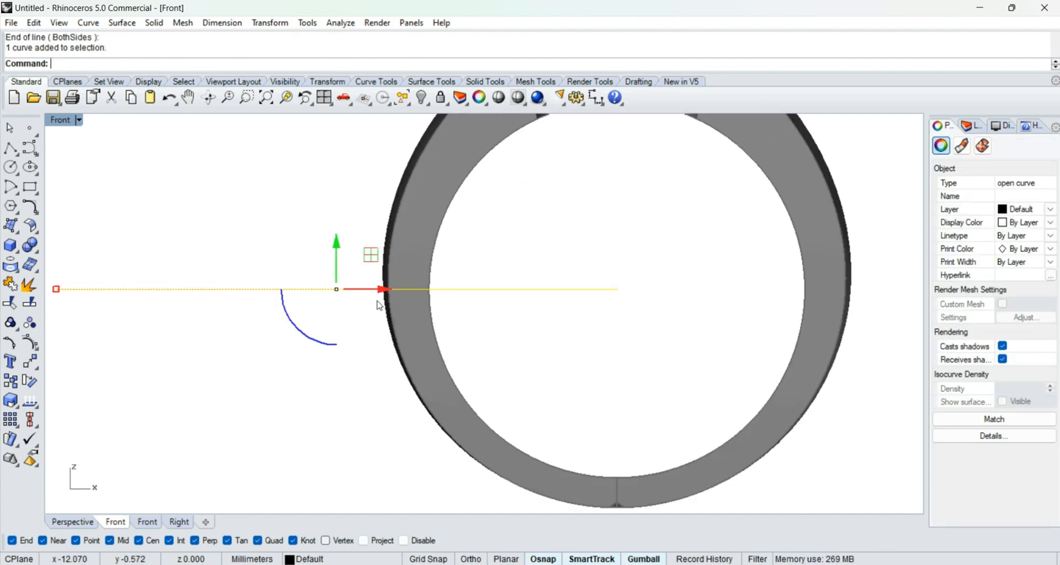
{"action": "scroll", "coordinate": [378, 302], "scroll_direction": "down", "scroll_amount": 4}
{"action": "left_click_drag", "start_coordinate": [476, 274], "coordinate": [358, 329]}
{"action": "scroll", "coordinate": [423, 276], "scroll_direction": "up", "scroll_amount": 4}
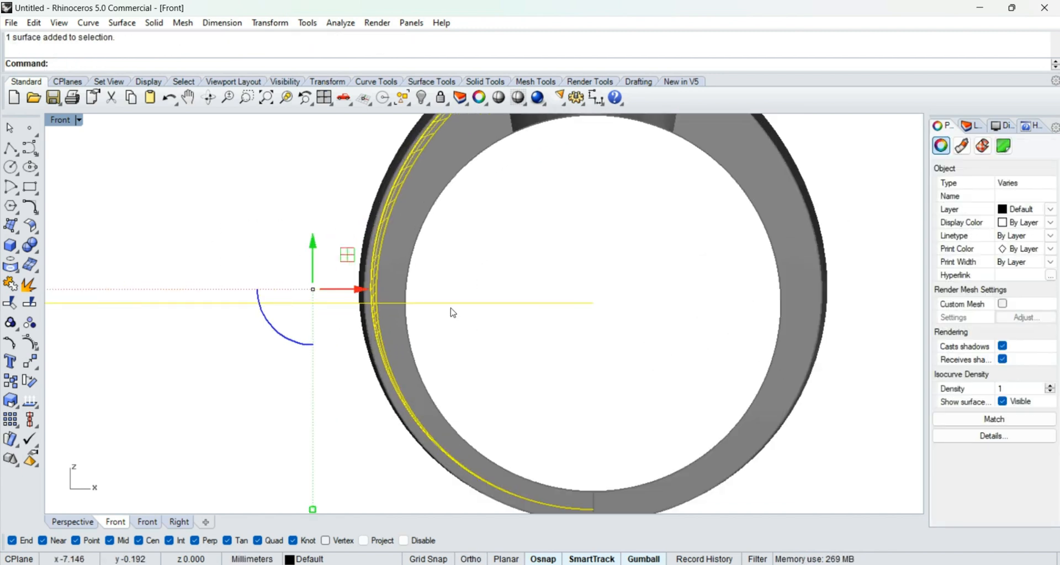
{"action": "scroll", "coordinate": [453, 313], "scroll_direction": "down", "scroll_amount": 3}
{"action": "left_click", "coordinate": [445, 418]}
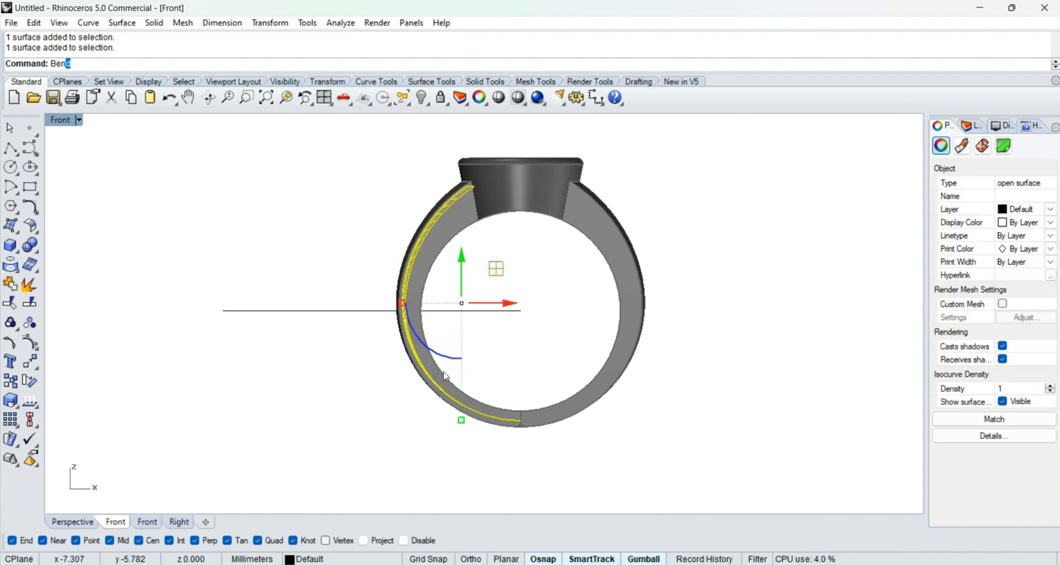
{"action": "type", "text": "Ben"}
{"action": "key", "text": "Return"}
{"action": "left_click", "coordinate": [404, 541]}
{"action": "scroll", "coordinate": [402, 298], "scroll_direction": "up", "scroll_amount": 3}
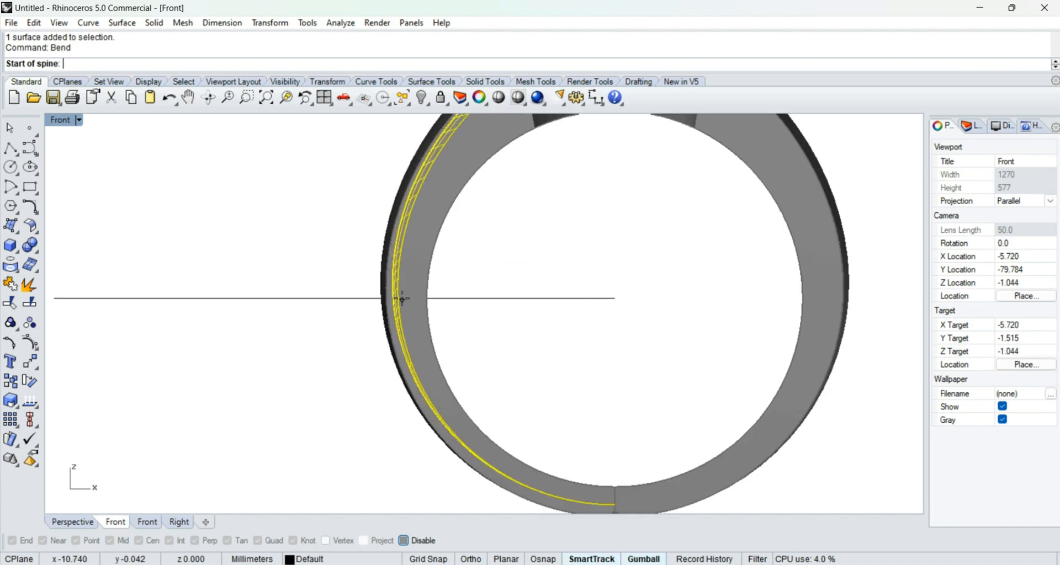
{"action": "left_click", "coordinate": [389, 292]}
{"action": "scroll", "coordinate": [486, 423], "scroll_direction": "up", "scroll_amount": 2}
{"action": "left_click", "coordinate": [485, 425]}
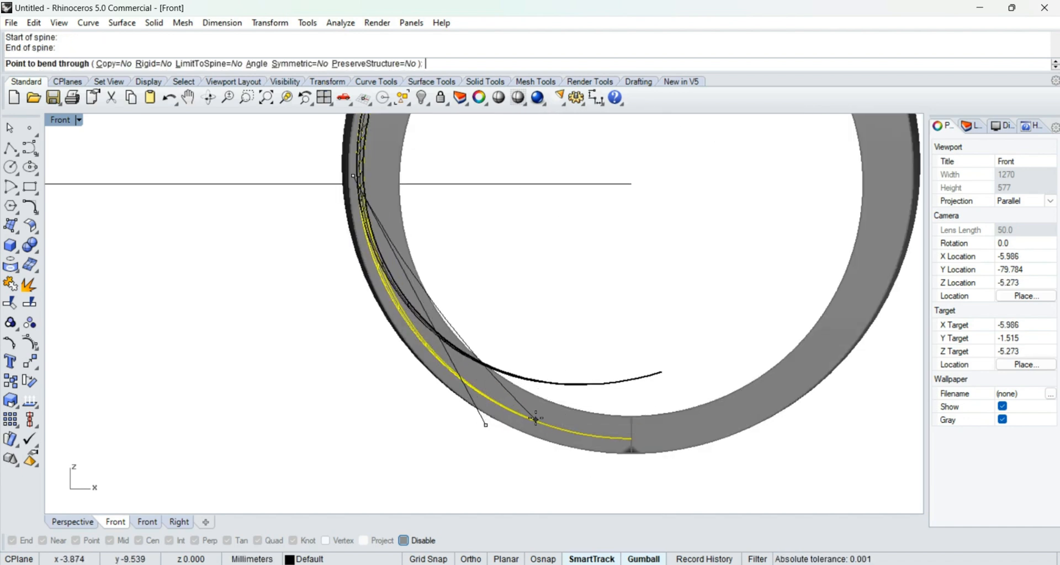
{"action": "left_click", "coordinate": [509, 371]}
Step: Draw a diagonal line from the origin through the point where the bent surface crosses the shank's inner edge
{"action": "type", "text": "line"}
{"action": "key", "text": "Return"}
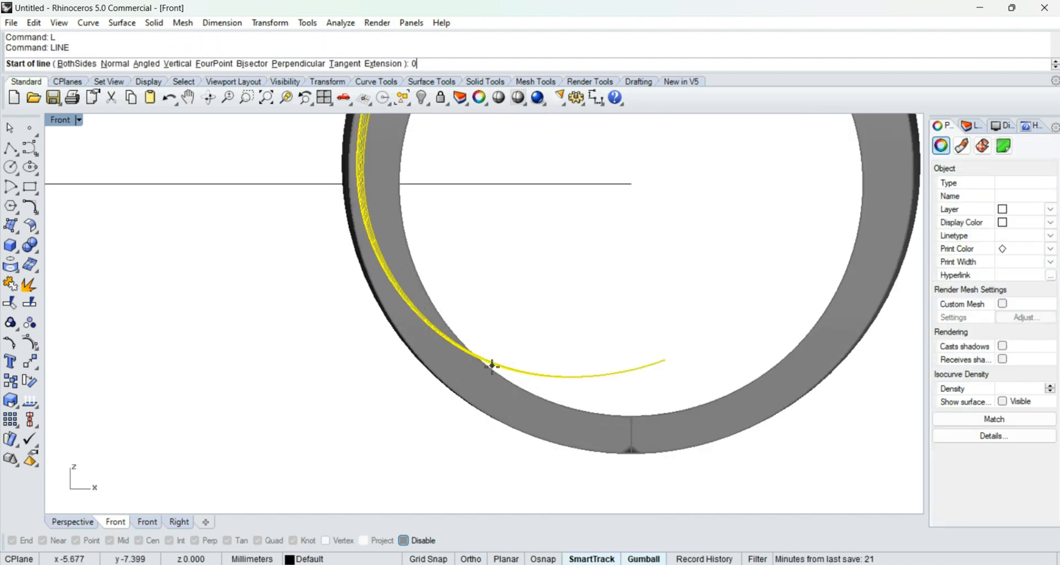
{"action": "type", "text": "0"}
{"action": "key", "text": "Return"}
{"action": "scroll", "coordinate": [454, 412], "scroll_direction": "up", "scroll_amount": 1}
{"action": "left_click", "coordinate": [448, 405]}
Step: Split the bent surface with the diagonal line
{"action": "scroll", "coordinate": [458, 418], "scroll_direction": "down", "scroll_amount": 4}
{"action": "type", "text": "split"}
{"action": "key", "text": "Return"}
{"action": "left_click", "coordinate": [504, 345]}
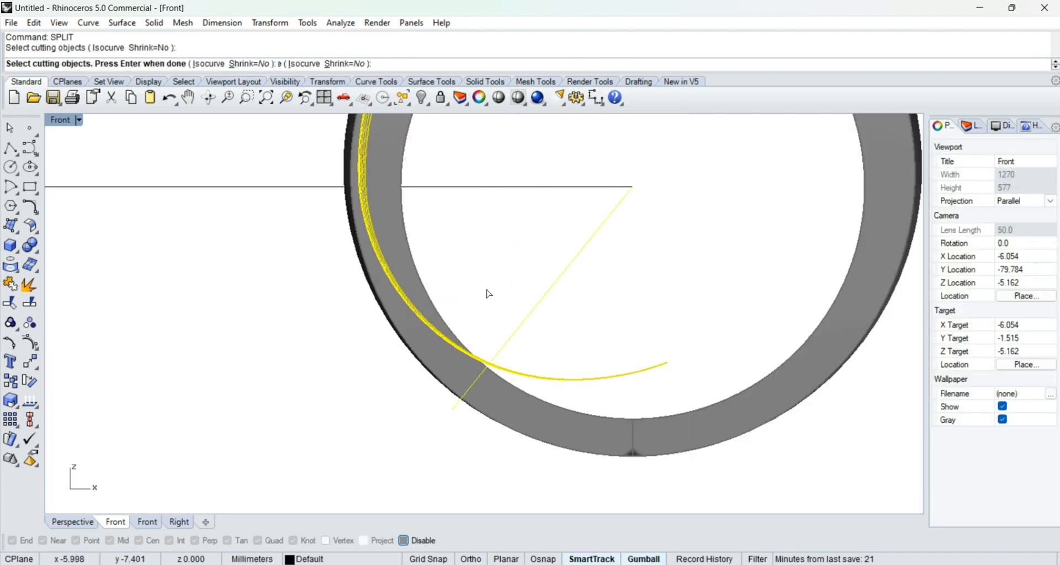
{"action": "key", "text": "Return"}
Step: Delete the split-off lower piece of the bent surface and both guide lines in the Perspective view
{"action": "left_click", "coordinate": [560, 366]}
{"action": "type", "text": "p"}
{"action": "key", "text": "Return"}
{"action": "scroll", "coordinate": [548, 376], "scroll_direction": "up", "scroll_amount": 2}
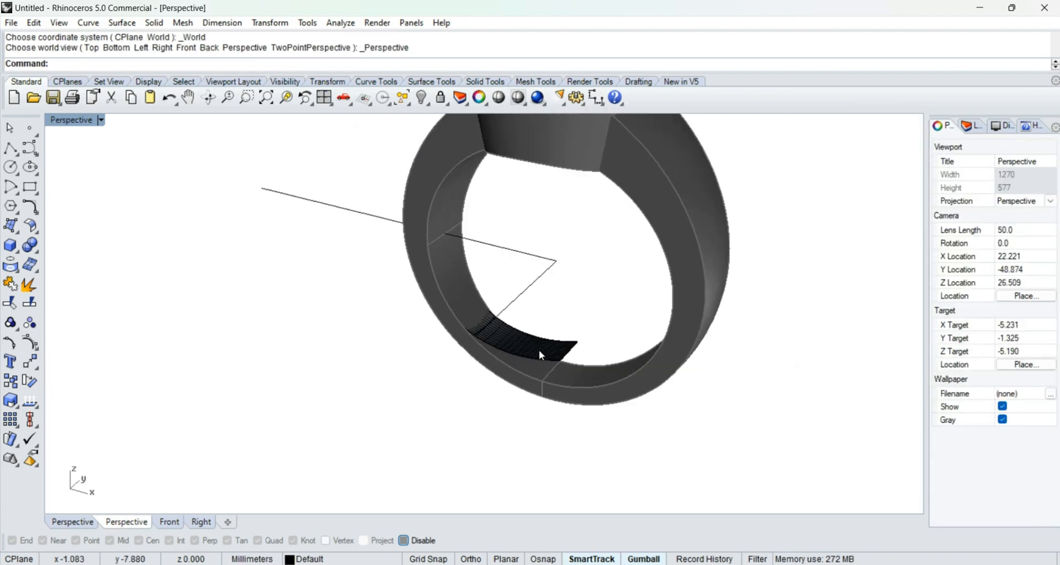
{"action": "left_click", "coordinate": [539, 351]}
{"action": "type", "text": "d"}
{"action": "key", "text": "Return"}
{"action": "scroll", "coordinate": [520, 305], "scroll_direction": "up", "scroll_amount": 2}
{"action": "scroll", "coordinate": [520, 305], "scroll_direction": "up", "scroll_amount": 2}
{"action": "left_click", "coordinate": [541, 268]}
{"action": "type", "text": "d"}
{"action": "key", "text": "Return"}
{"action": "left_click", "coordinate": [518, 223]}
{"action": "key", "text": "d"}
{"action": "key", "text": "Return"}
{"action": "scroll", "coordinate": [497, 366], "scroll_direction": "down", "scroll_amount": 10}
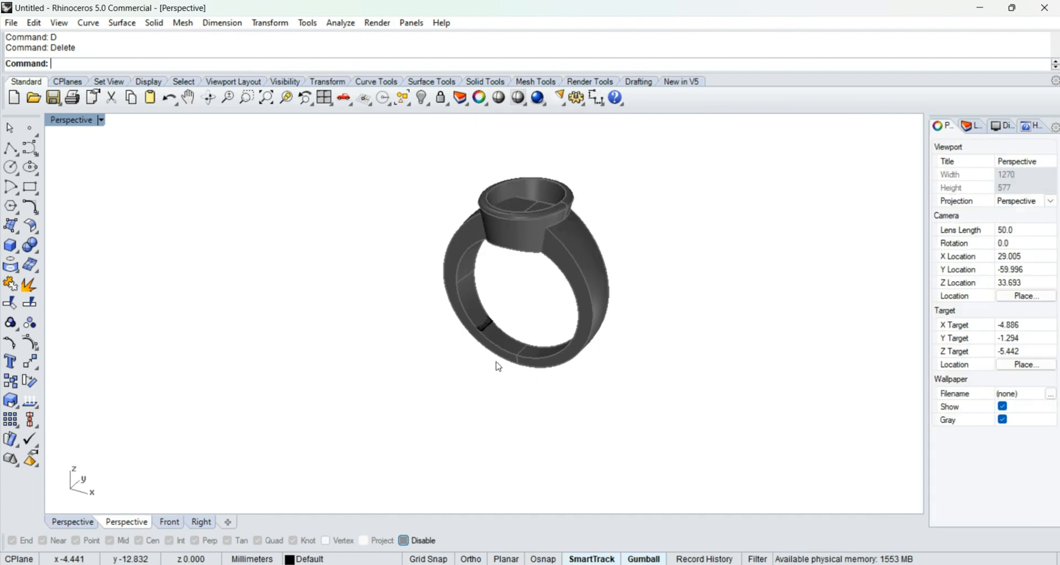
Step: Examine how the bent surface lines up with the shank's edges in the Right and Perspective views
{"action": "right_click_drag", "start_coordinate": [497, 365], "coordinate": [549, 382]}
{"action": "left_click_drag", "start_coordinate": [550, 381], "coordinate": [374, 207]}
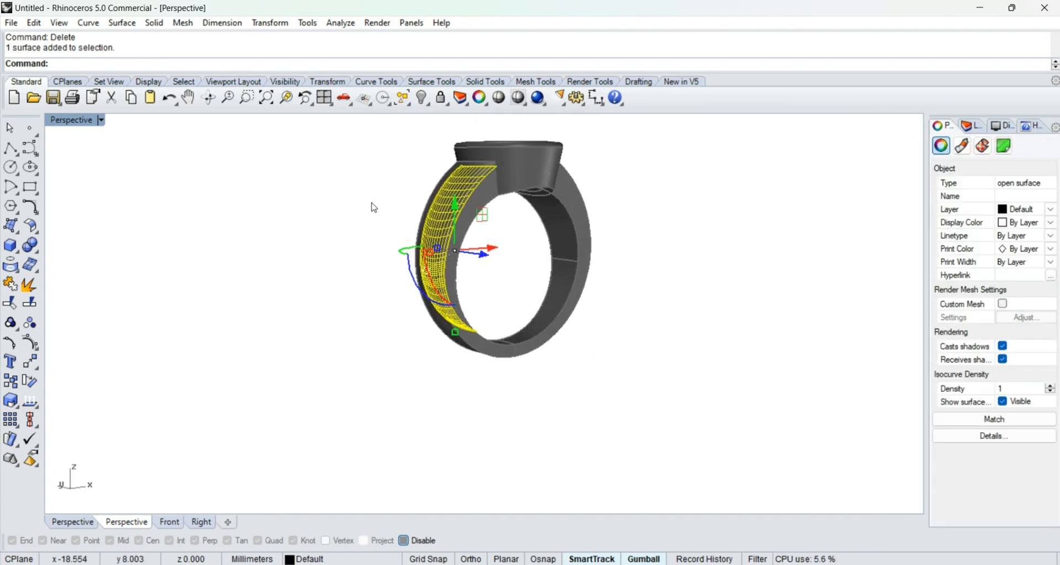
{"action": "type", "text": "R"}
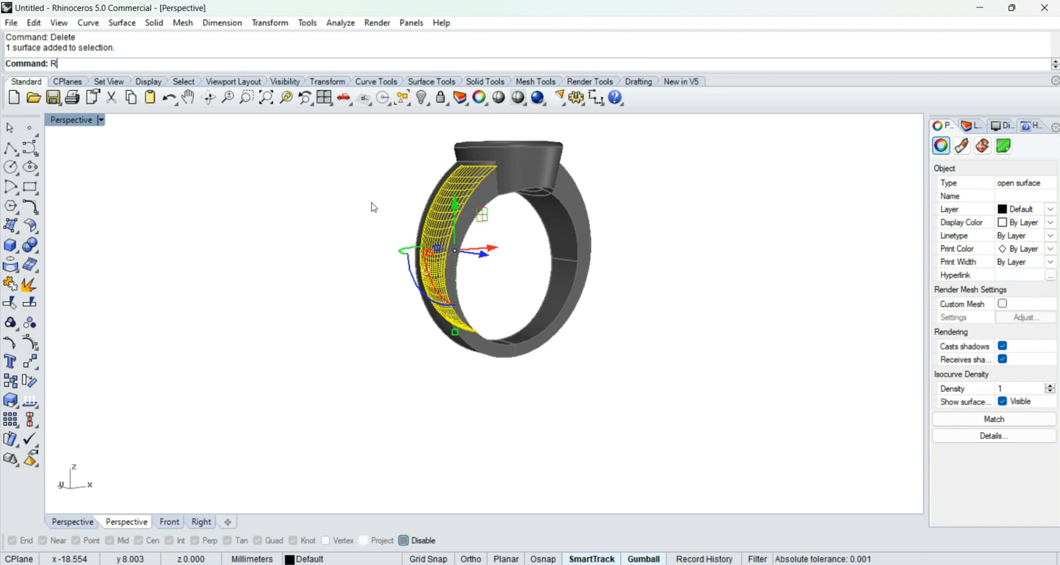
{"action": "type", "text": "ight"}
{"action": "key", "text": "Return"}
{"action": "scroll", "coordinate": [464, 208], "scroll_direction": "up", "scroll_amount": 8}
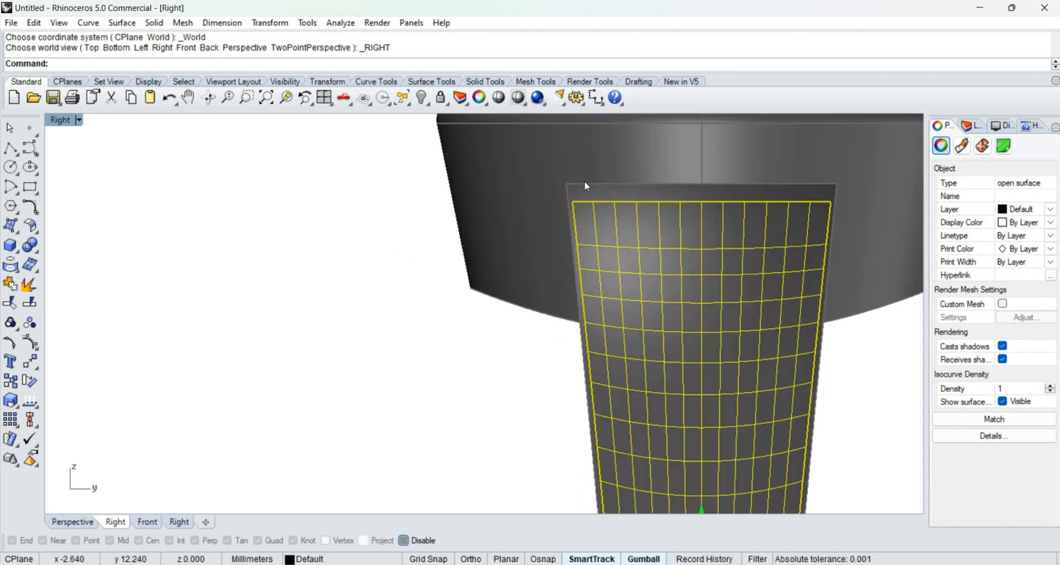
{"action": "scroll", "coordinate": [571, 227], "scroll_direction": "down", "scroll_amount": 5}
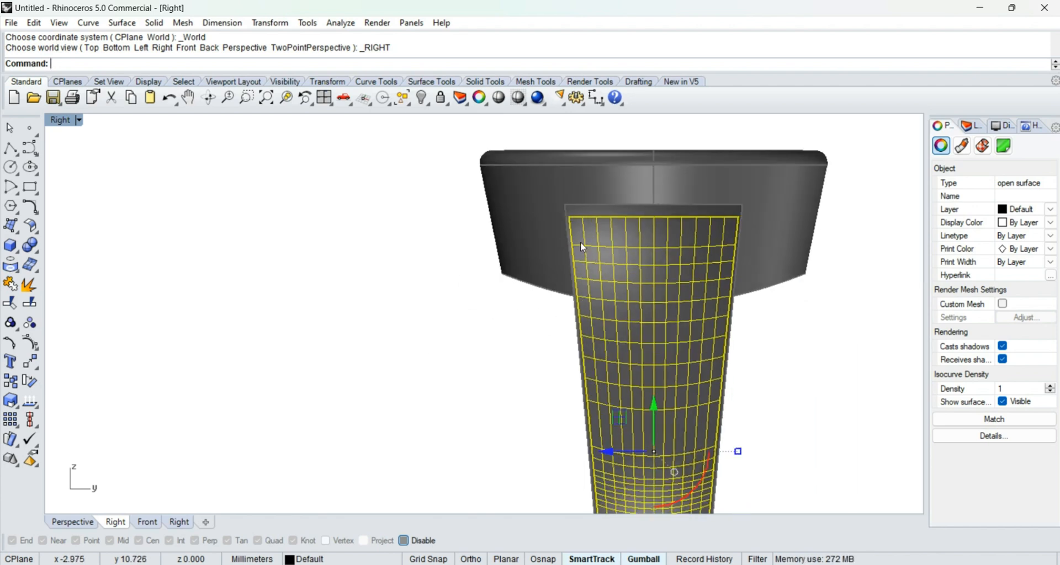
{"action": "right_click_drag", "start_coordinate": [581, 242], "coordinate": [516, 203]}
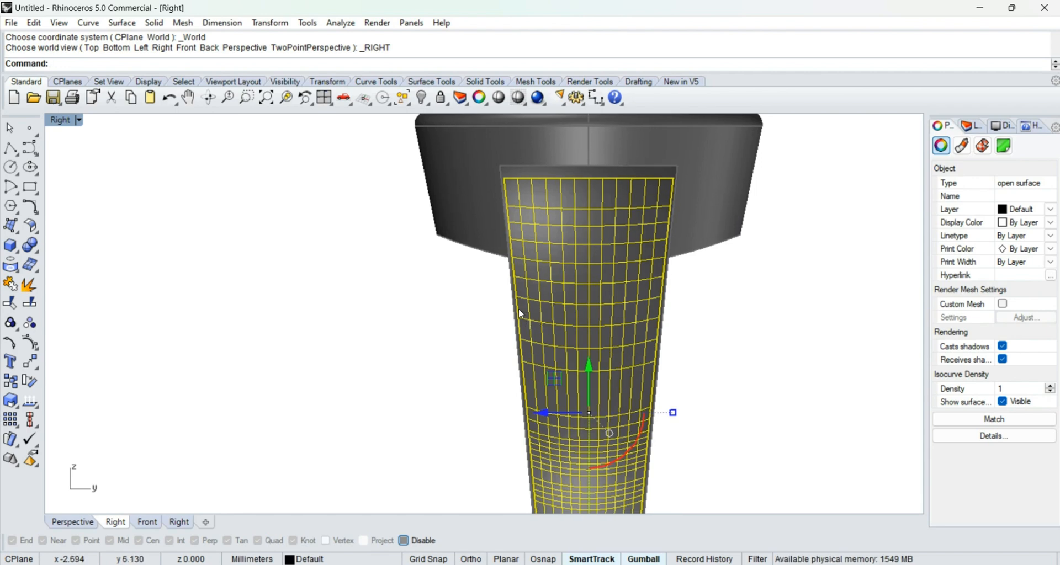
{"action": "scroll", "coordinate": [517, 278], "scroll_direction": "down", "scroll_amount": 6}
{"action": "right_click_drag", "start_coordinate": [540, 411], "coordinate": [525, 323]}
{"action": "scroll", "coordinate": [534, 439], "scroll_direction": "up", "scroll_amount": 1}
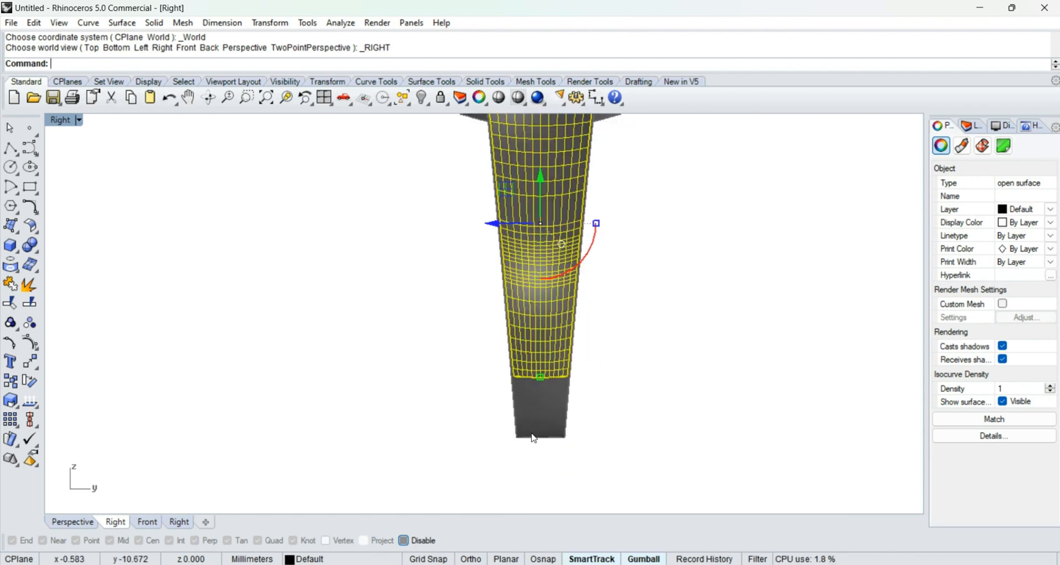
{"action": "right_click_drag", "start_coordinate": [528, 399], "coordinate": [524, 425]}
{"action": "type", "text": "p"}
{"action": "key", "text": "Return"}
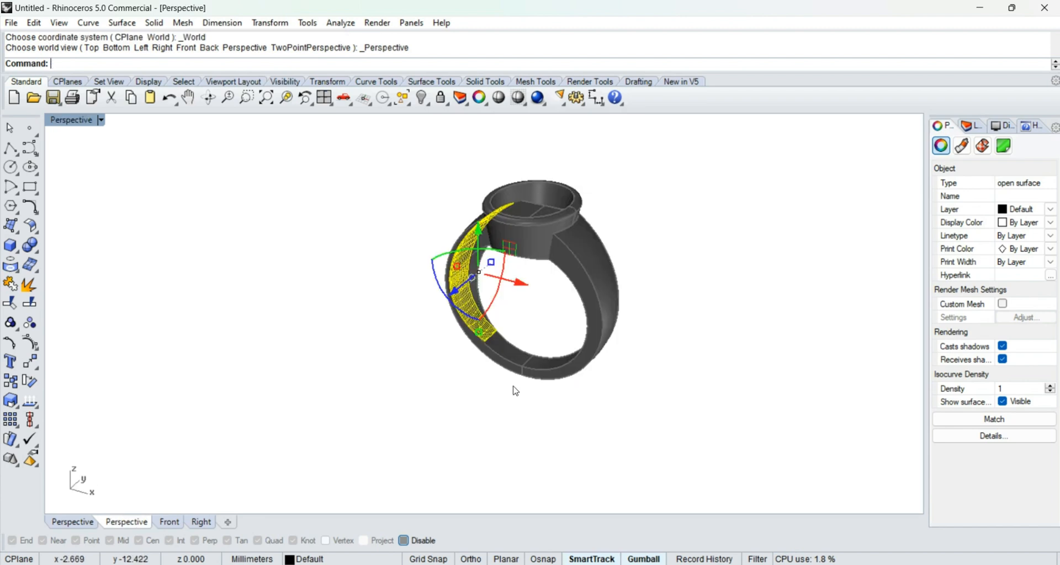
{"action": "right_click_drag", "start_coordinate": [513, 390], "coordinate": [445, 375]}
{"action": "type", "text": "r"}
{"action": "key", "text": "Return"}
{"action": "scroll", "coordinate": [514, 350], "scroll_direction": "up", "scroll_amount": 4}
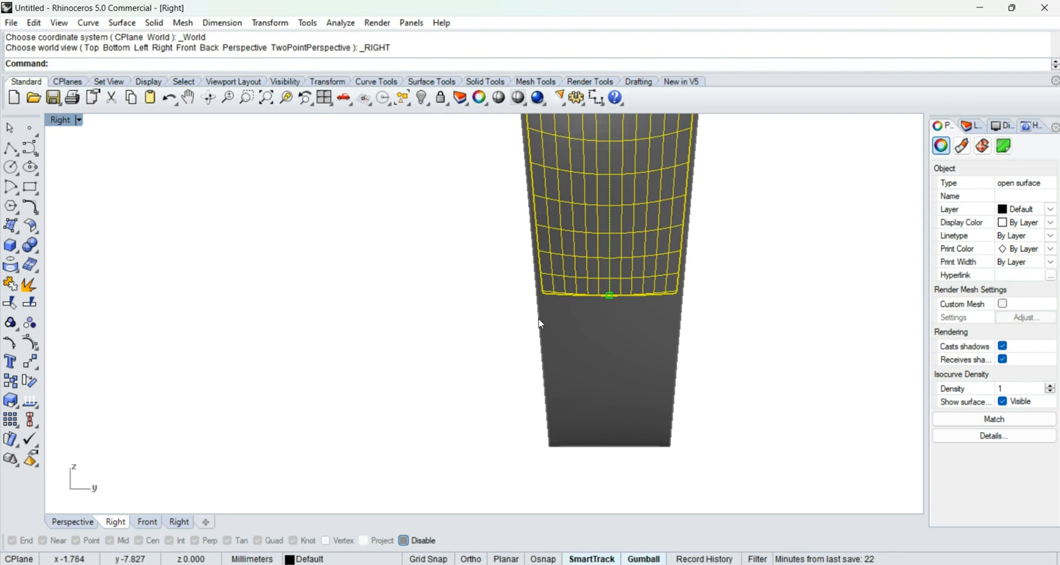
{"action": "scroll", "coordinate": [533, 334], "scroll_direction": "down", "scroll_amount": 2}
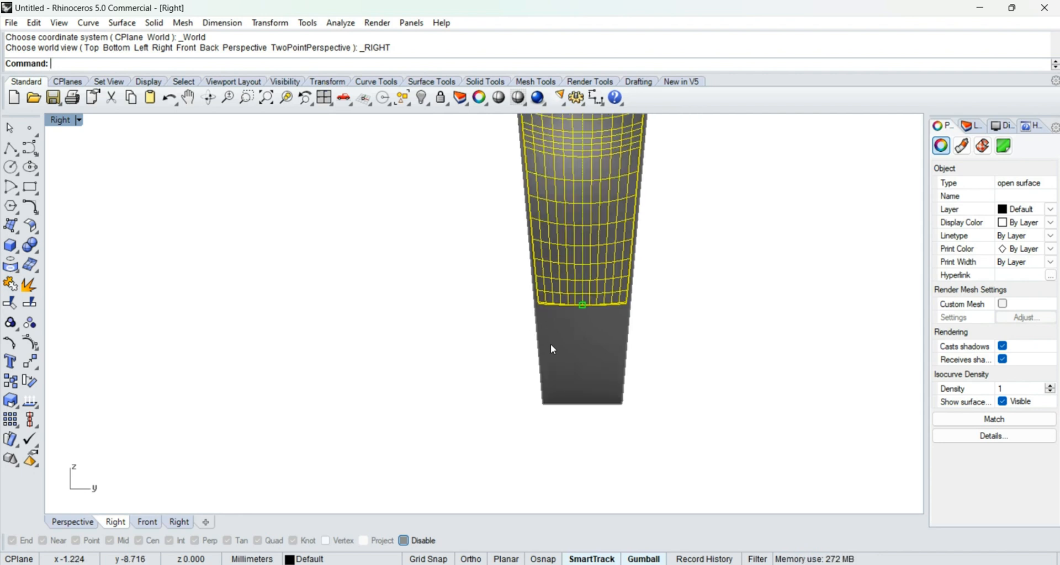
Step: Create a cutting plane along the shank's slanted side edge in the Right view, with object snaps enabled
{"action": "right_click_drag", "start_coordinate": [551, 344], "coordinate": [506, 328]}
{"action": "type", "text": "cc"}
{"action": "key", "text": "Return"}
{"action": "scroll", "coordinate": [509, 383], "scroll_direction": "up", "scroll_amount": 3}
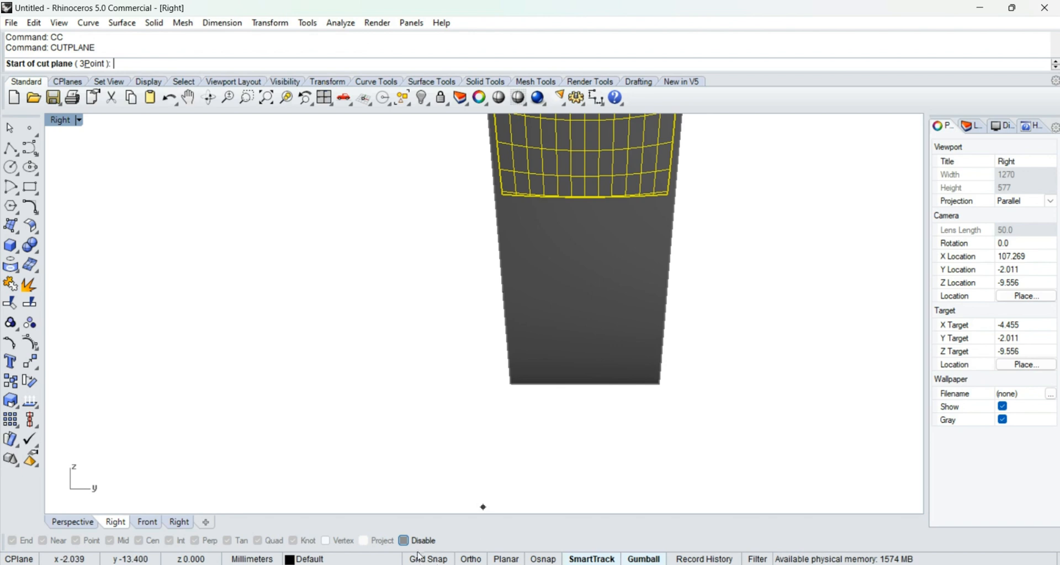
{"action": "left_click", "coordinate": [417, 541]}
{"action": "left_click", "coordinate": [504, 389]}
{"action": "left_click", "coordinate": [491, 244]}
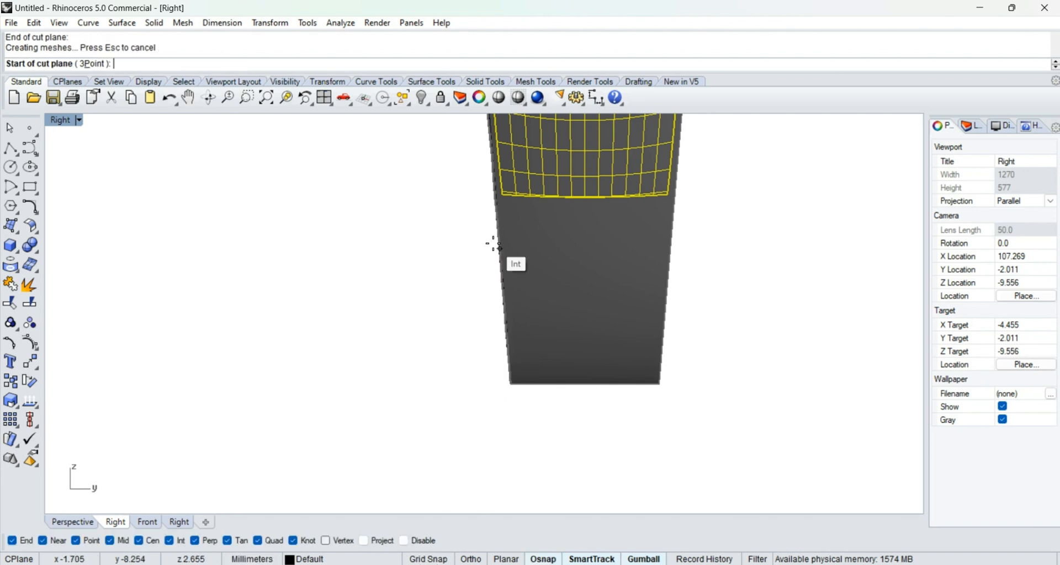
{"action": "right_click_drag", "start_coordinate": [502, 274], "coordinate": [499, 342]}
Step: Show the Right view in wireframe and offset the slanted cutting plane 1 mm toward the shank's centre
{"action": "middle_click", "coordinate": [505, 321]}
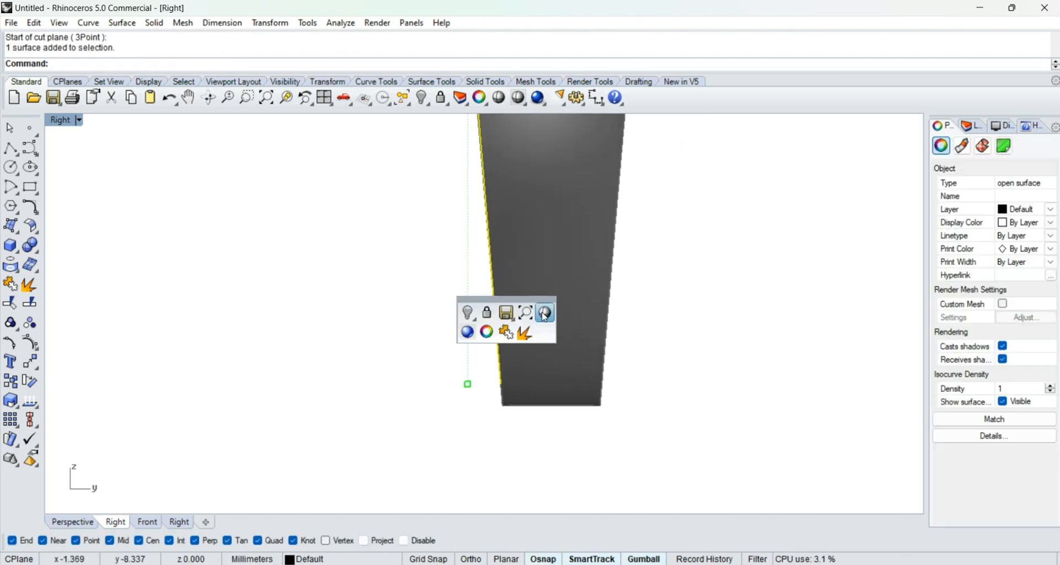
{"action": "left_click", "coordinate": [544, 314]}
{"action": "right_click_drag", "start_coordinate": [497, 291], "coordinate": [503, 361]}
{"action": "left_click", "coordinate": [132, 23]}
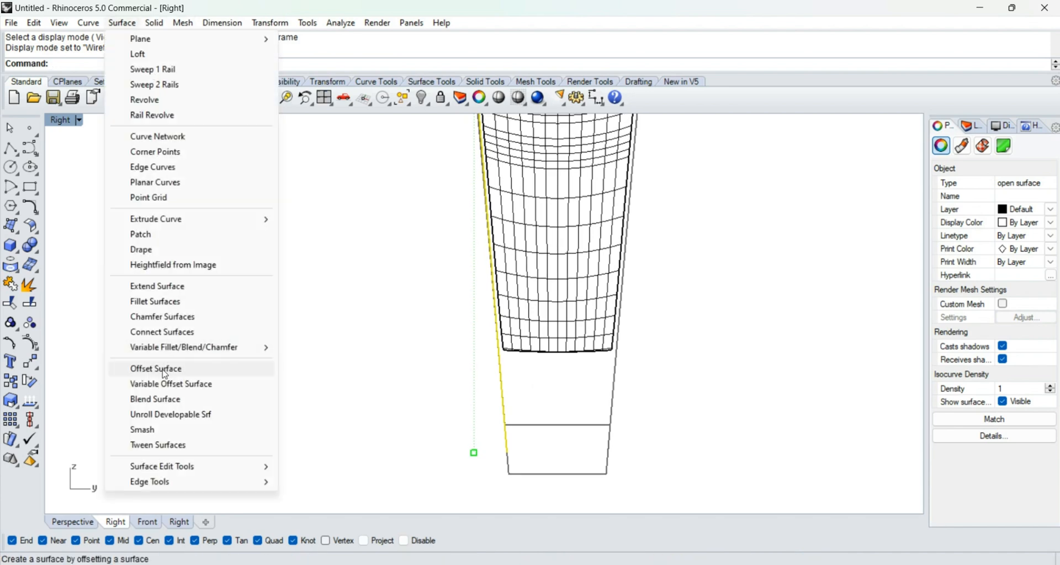
{"action": "left_click", "coordinate": [221, 368]}
{"action": "type", "text": "f"}
{"action": "key", "text": "Return"}
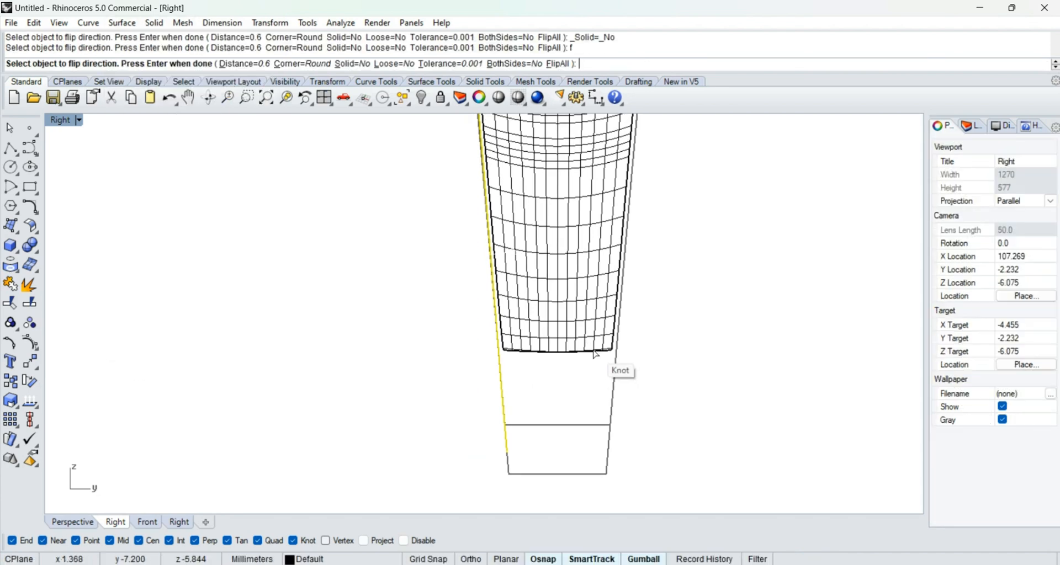
{"action": "key", "text": "Return"}
{"action": "key", "text": "Return"}
Step: Delete the original slanted cutting plane on the shank's side edge
{"action": "scroll", "coordinate": [540, 366], "scroll_direction": "down", "scroll_amount": 4}
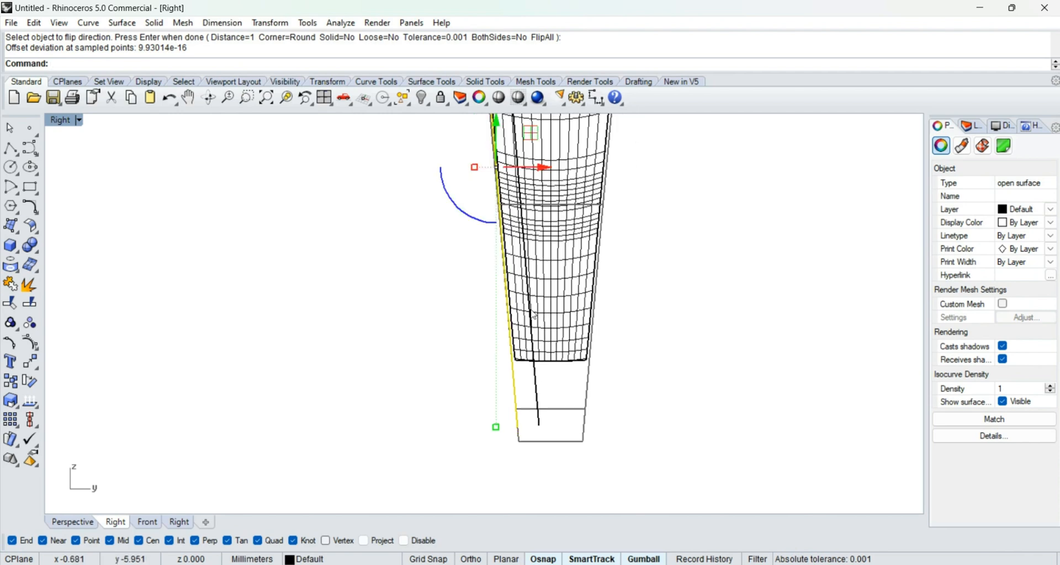
{"action": "right_click_drag", "start_coordinate": [524, 269], "coordinate": [522, 396]}
{"action": "right_click_drag", "start_coordinate": [537, 200], "coordinate": [531, 354]}
{"action": "type", "text": "D"}
{"action": "key", "text": "Return"}
Step: Mirror a copy of the offset plane across the vertical axis through the origin and return the Right view to shaded display
{"action": "left_click", "coordinate": [491, 211]}
{"action": "right_click_drag", "start_coordinate": [534, 212], "coordinate": [524, 276]}
{"action": "type", "text": "MI"}
{"action": "key", "text": "Return"}
{"action": "type", "text": "0"}
{"action": "key", "text": "Return"}
{"action": "left_click", "coordinate": [570, 253]}
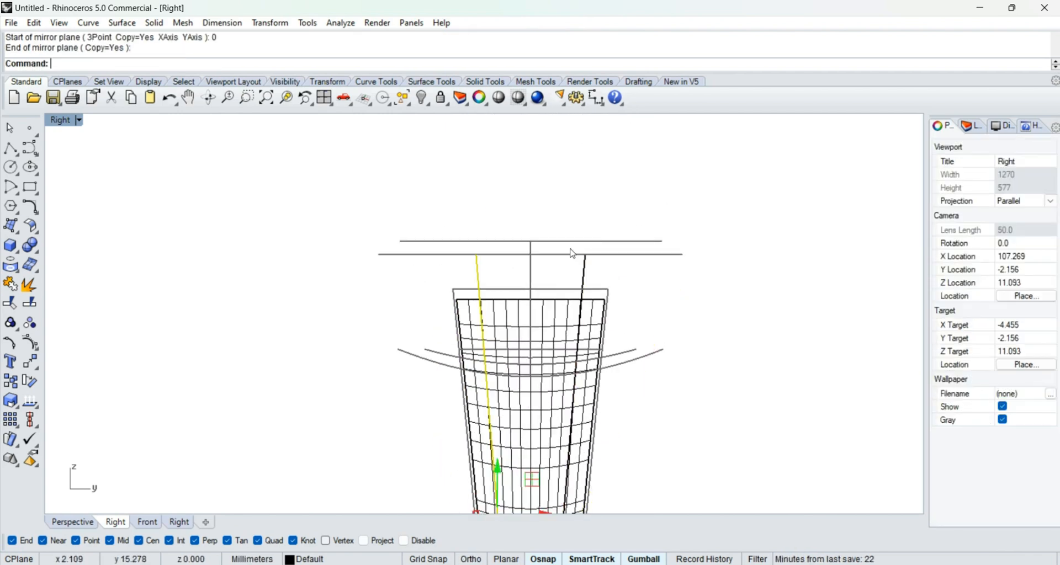
{"action": "middle_click", "coordinate": [571, 252]}
{"action": "left_click", "coordinate": [609, 251]}
Step: Try to split the bent surface with the two slanted planes and select its side pieces in the Perspective view
{"action": "left_click", "coordinate": [539, 358]}
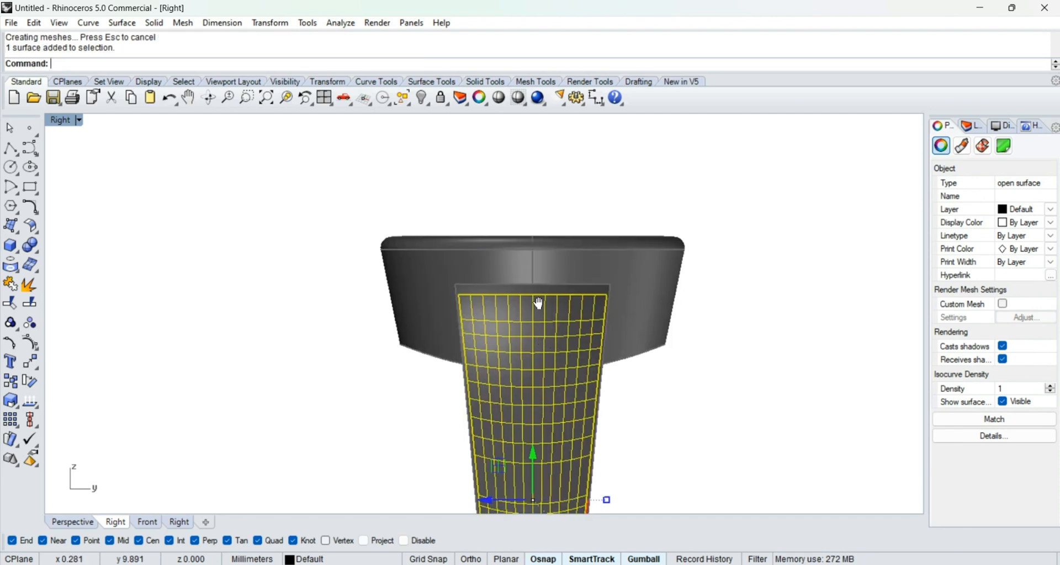
{"action": "scroll", "coordinate": [543, 271], "scroll_direction": "down", "scroll_amount": 2}
{"action": "type", "text": "SPLIT"}
{"action": "key", "text": "Return"}
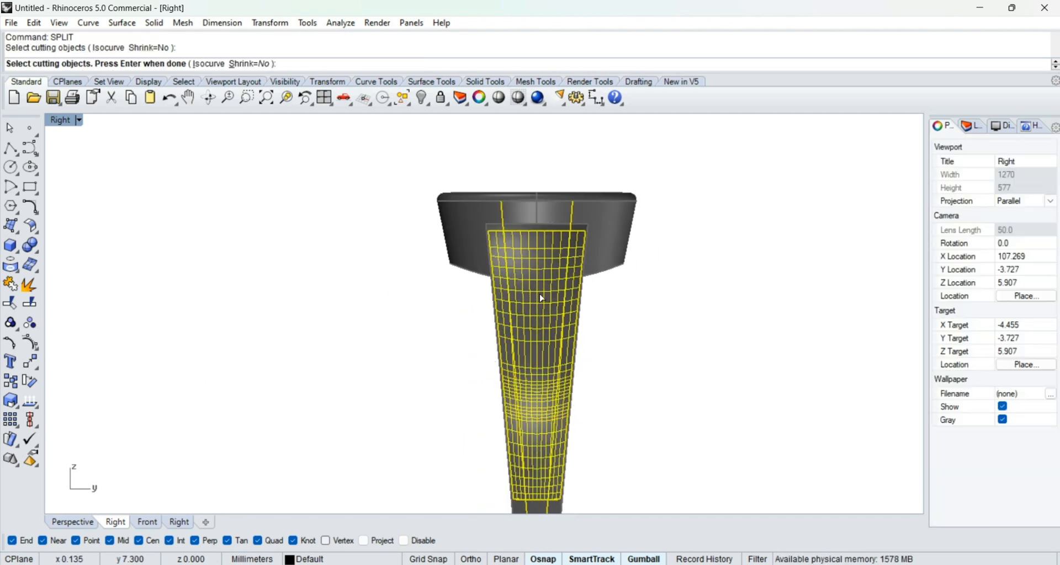
{"action": "key", "text": "Return"}
{"action": "type", "text": "P"}
{"action": "key", "text": "Return"}
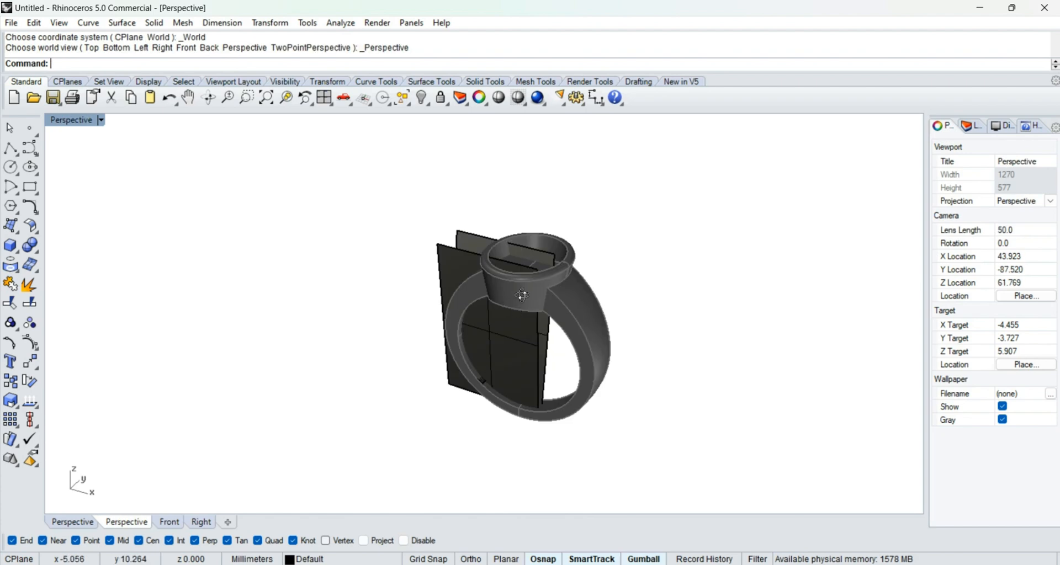
{"action": "right_click_drag", "start_coordinate": [519, 292], "coordinate": [485, 322]}
{"action": "scroll", "coordinate": [486, 322], "scroll_direction": "up", "scroll_amount": 3}
{"action": "left_click", "coordinate": [485, 323]}
{"action": "left_click", "coordinate": [518, 227], "text": "shift"}
{"action": "right_click_drag", "start_coordinate": [520, 230], "coordinate": [498, 234]}
{"action": "type", "text": "R"}
{"action": "key", "text": "Return"}
Step: Split the bent surface in the Perspective view, using the two slanted planes as cutting objects
{"action": "left_click", "coordinate": [522, 310]}
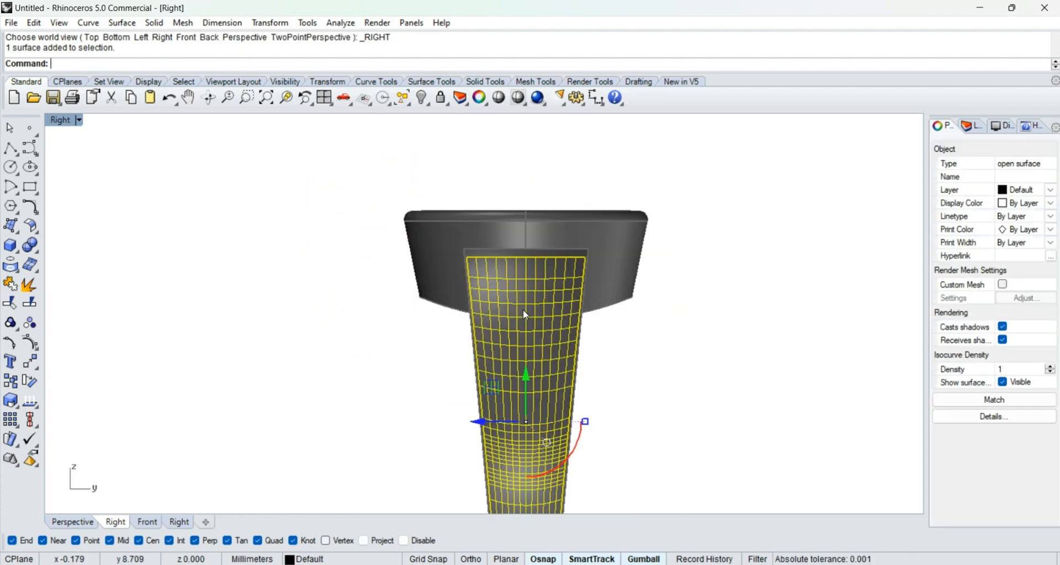
{"action": "scroll", "coordinate": [521, 296], "scroll_direction": "down", "scroll_amount": 3}
{"action": "type", "text": "P"}
{"action": "key", "text": "Return"}
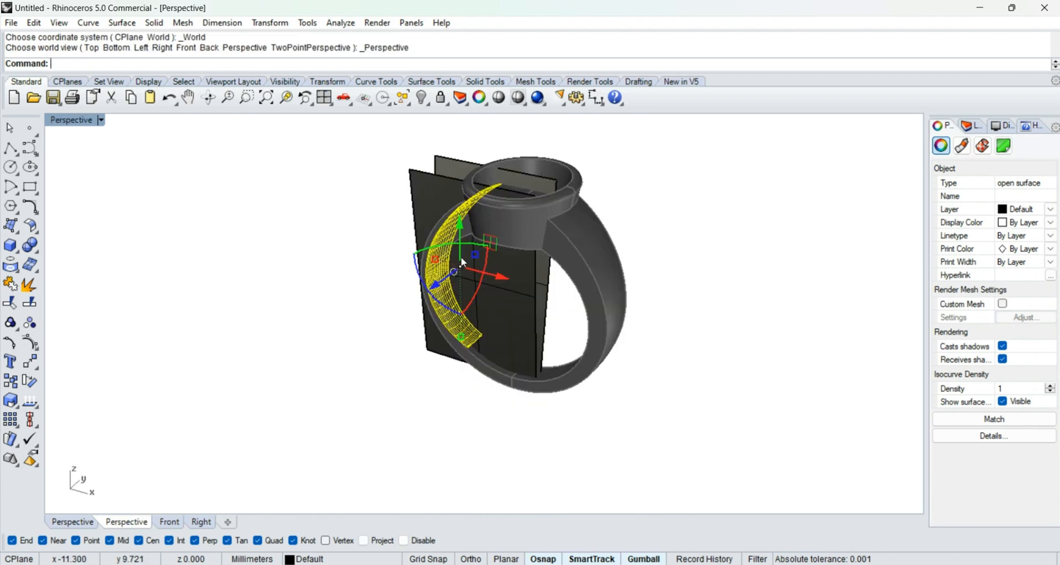
{"action": "scroll", "coordinate": [505, 234], "scroll_direction": "up", "scroll_amount": 3}
{"action": "right_click_drag", "start_coordinate": [505, 234], "coordinate": [500, 260]}
{"action": "type", "text": "SS"}
{"action": "key", "text": "Return"}
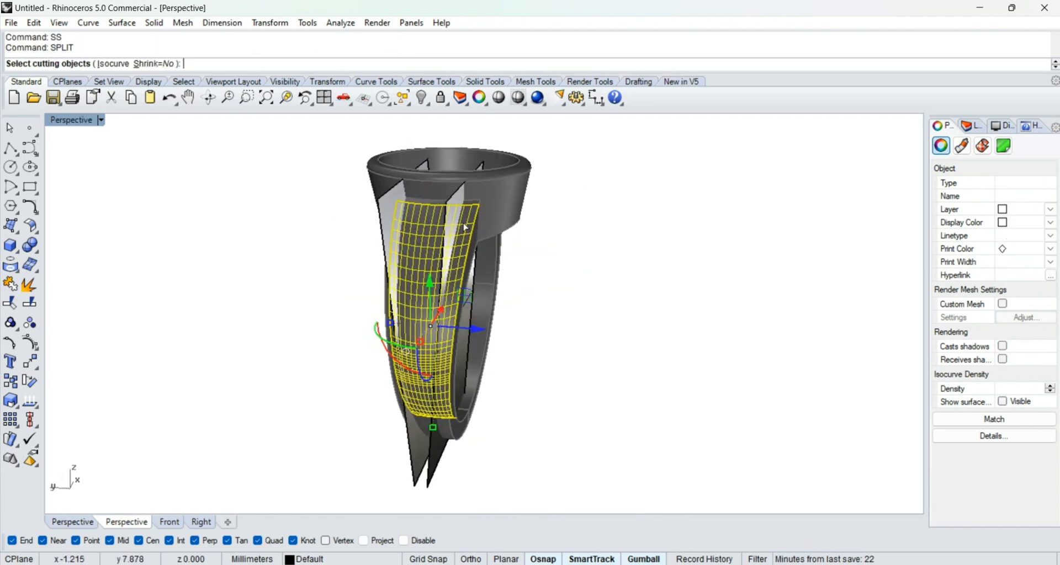
{"action": "left_click", "coordinate": [457, 197]}
{"action": "scroll", "coordinate": [402, 205], "scroll_direction": "up", "scroll_amount": 6}
{"action": "left_click", "coordinate": [404, 208]}
{"action": "key", "text": "Return"}
Step: Delete the two narrow side strips of the split surface and both slanted cutting planes, keeping the middle strip
{"action": "left_click", "coordinate": [445, 229], "text": "ctrl"}
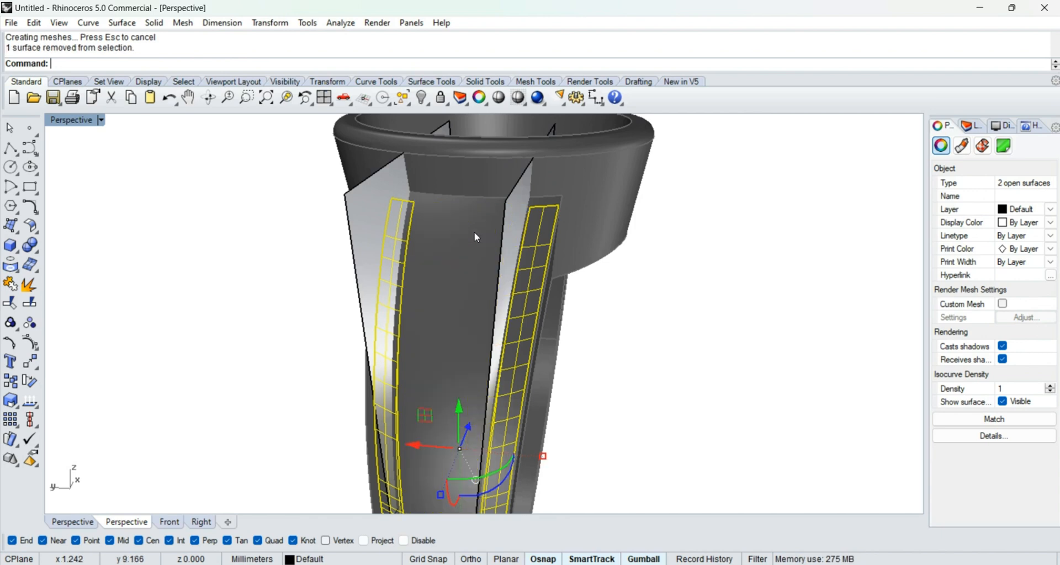
{"action": "right_click_drag", "start_coordinate": [475, 232], "coordinate": [421, 188]}
{"action": "key", "text": "Delete"}
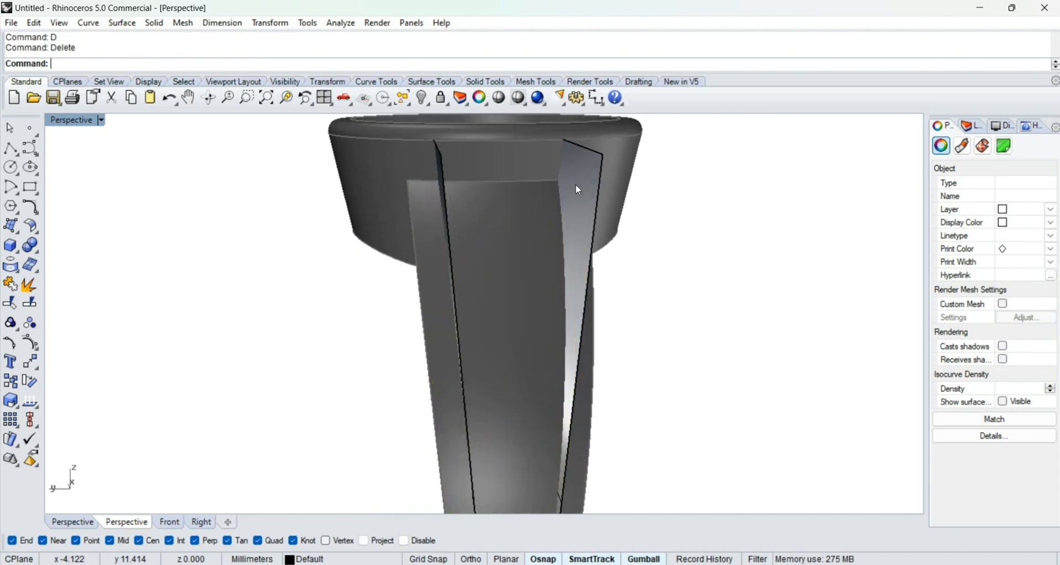
{"action": "left_click", "coordinate": [584, 167]}
{"action": "key", "text": "Delete"}
{"action": "left_click", "coordinate": [441, 171]}
{"action": "key", "text": "Delete"}
{"action": "scroll", "coordinate": [519, 258], "scroll_direction": "down", "scroll_amount": 3}
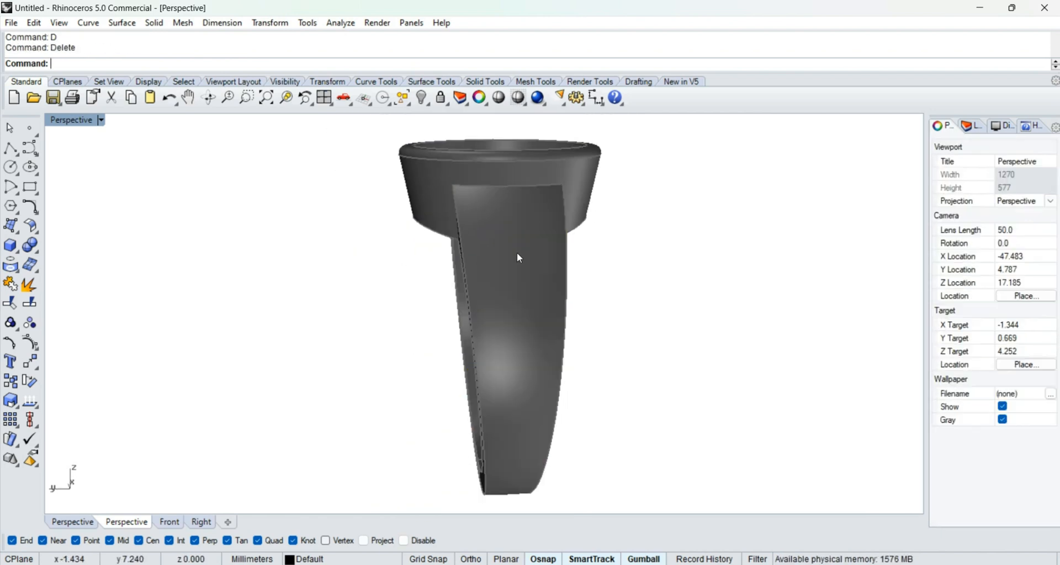
Step: Examine the middle strip's position within the shank in the Perspective, Front and Right views, in wireframe and shaded display
{"action": "left_click", "coordinate": [505, 240]}
{"action": "right_click_drag", "start_coordinate": [451, 267], "coordinate": [266, 298]}
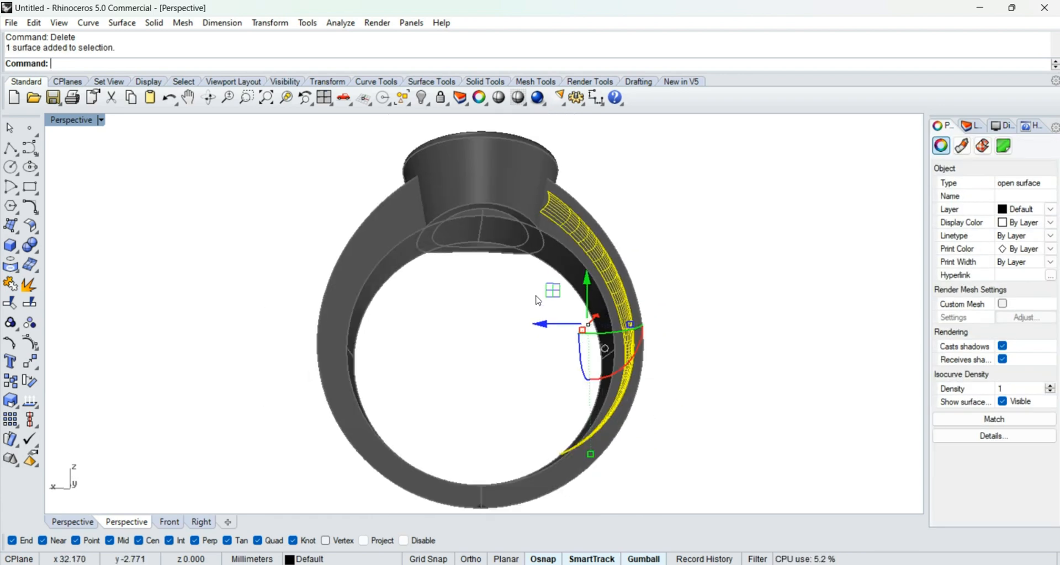
{"action": "key", "text": "ctrl+F2"}
{"action": "middle_click", "coordinate": [376, 270]}
{"action": "left_click", "coordinate": [416, 259]}
{"action": "scroll", "coordinate": [352, 324], "scroll_direction": "up", "scroll_amount": 4}
{"action": "left_click", "coordinate": [345, 342]}
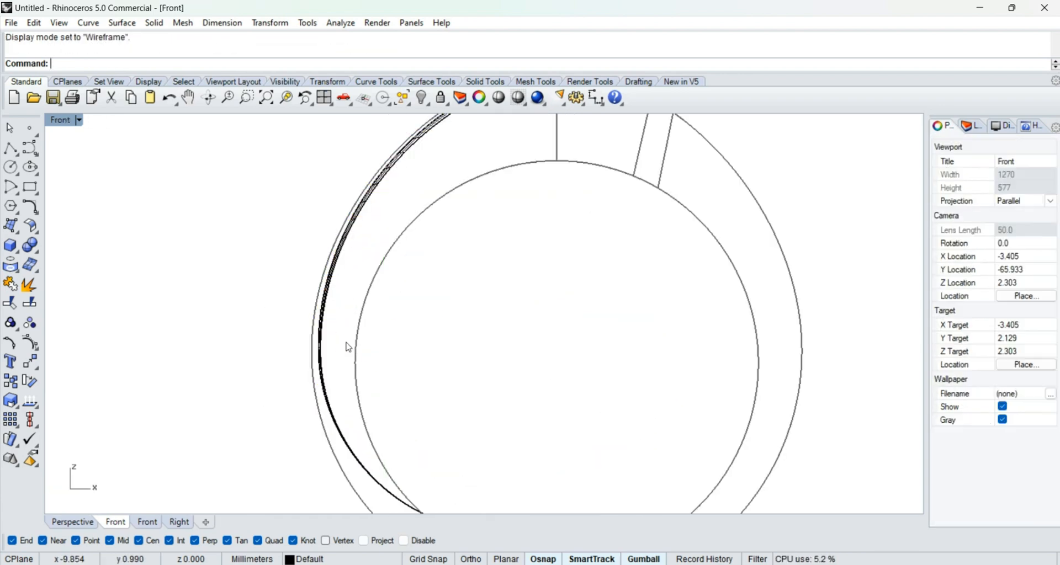
{"action": "left_click", "coordinate": [326, 296]}
{"action": "scroll", "coordinate": [329, 301], "scroll_direction": "down", "scroll_amount": 3}
{"action": "middle_click", "coordinate": [390, 204]}
{"action": "left_click", "coordinate": [434, 204]}
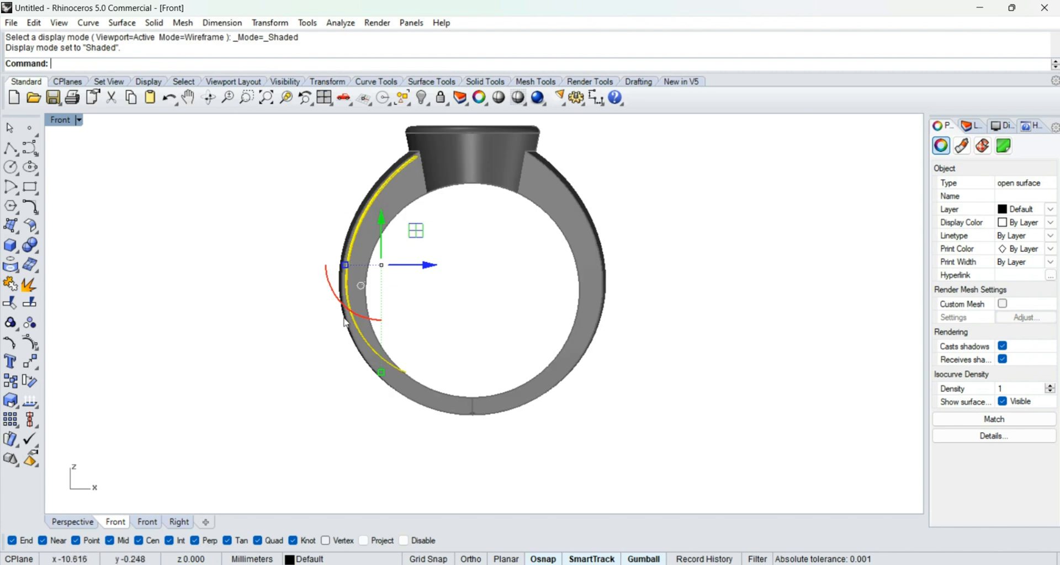
{"action": "key", "text": "ctrl+F3"}
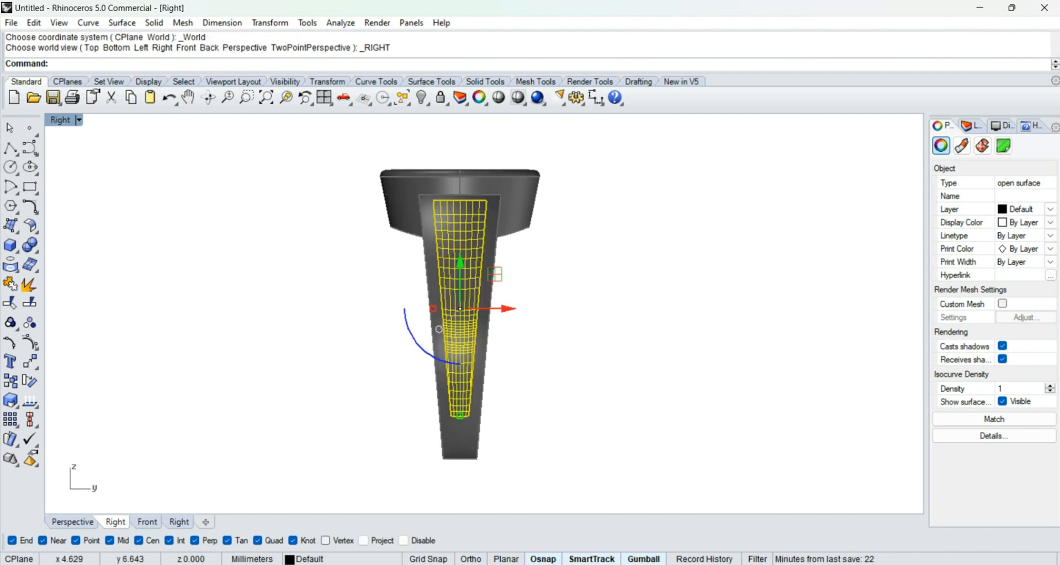
Step: Extrude the middle strip horizontally in the Front view into a solid reaching past the ring's opposite side, then delete the source strip
{"action": "key", "text": "ctrl+F2"}
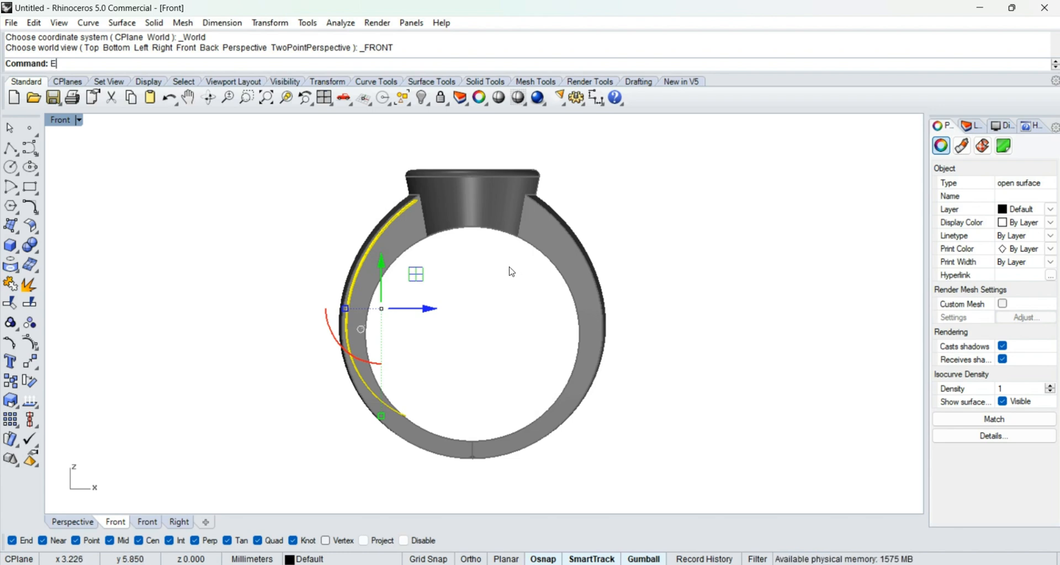
{"action": "key", "text": "Return"}
{"action": "type", "text": "d"}
{"action": "key", "text": "Return"}
{"action": "left_click", "coordinate": [424, 300]}
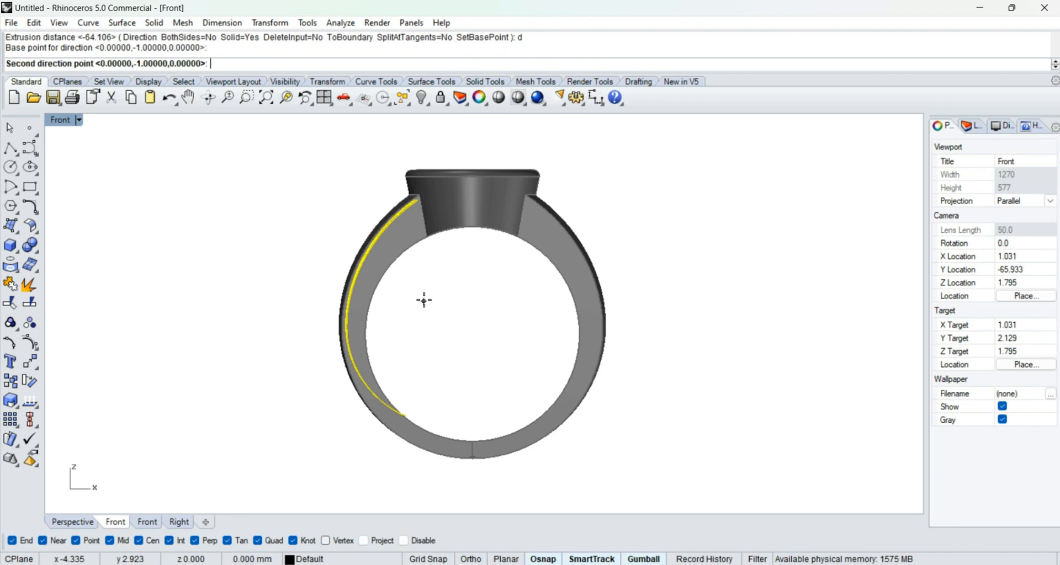
{"action": "left_click", "coordinate": [514, 299]}
{"action": "left_click", "coordinate": [795, 310]}
{"action": "type", "text": "D"}
{"action": "key", "text": "Return"}
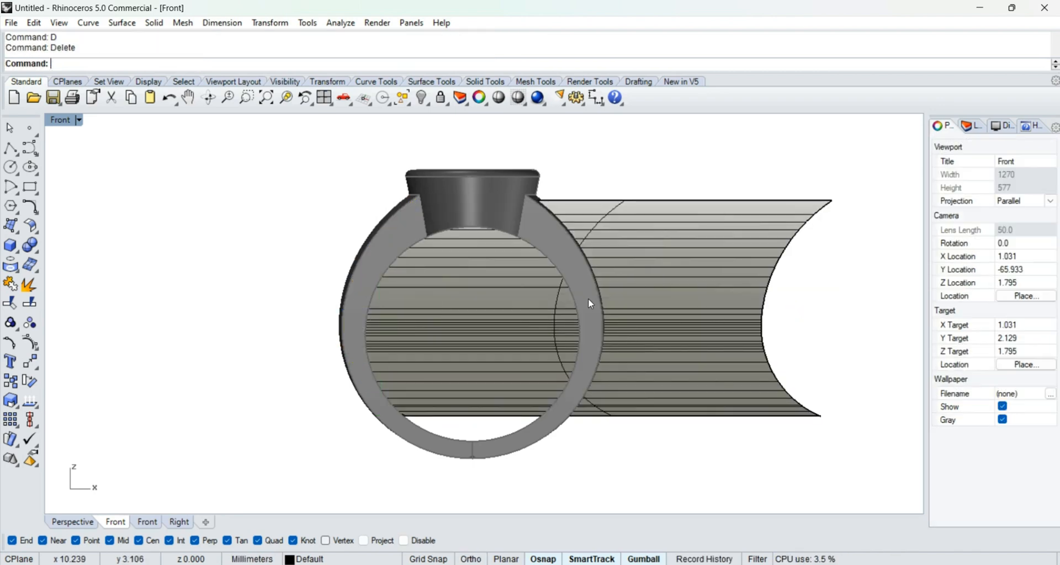
Step: Create a vertical cutting plane through the origin across the extruded solid in the Front view
{"action": "left_click", "coordinate": [588, 298]}
{"action": "type", "text": "CU"}
{"action": "key", "text": "Return"}
{"action": "type", "text": "0"}
{"action": "key", "text": "Return"}
{"action": "scroll", "coordinate": [456, 286], "scroll_direction": "up", "scroll_amount": 4}
{"action": "left_click", "coordinate": [492, 252]}
{"action": "key", "text": "Return"}
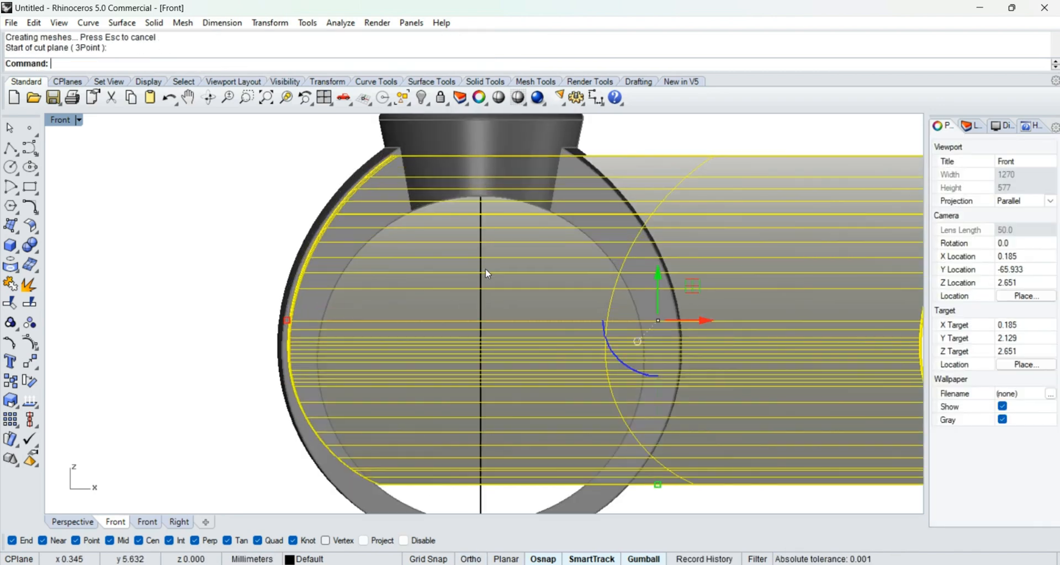
Step: Split the extruded solid with the vertical plane and delete the half on the positive X side
{"action": "scroll", "coordinate": [486, 267], "scroll_direction": "down", "scroll_amount": 4}
{"action": "type", "text": "SS"}
{"action": "key", "text": "Return"}
{"action": "left_click", "coordinate": [482, 277]}
{"action": "key", "text": "Return"}
{"action": "left_click", "coordinate": [458, 276], "text": "ctrl"}
{"action": "type", "text": "D"}
{"action": "key", "text": "Return"}
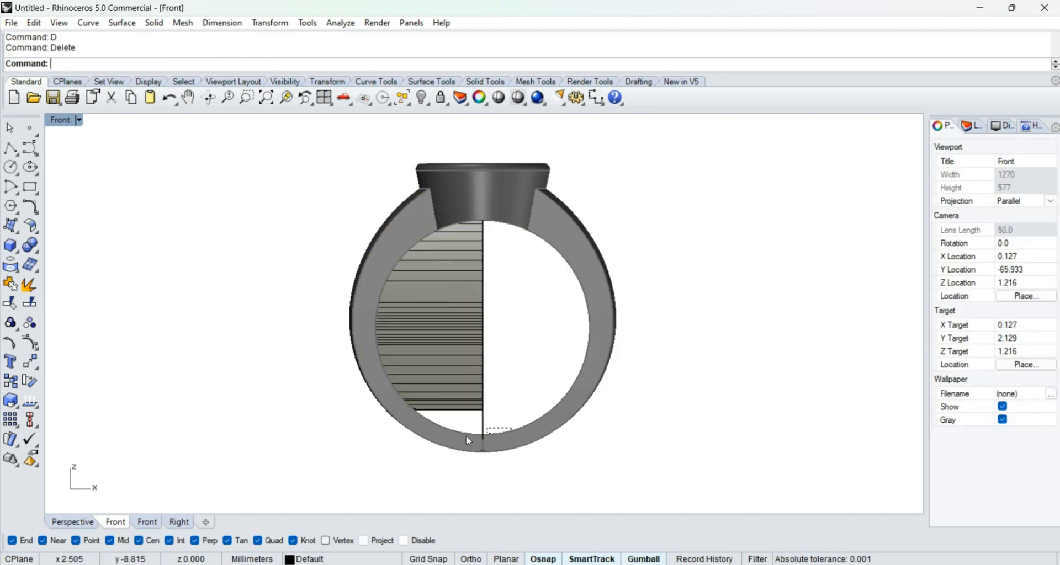
Step: Mirror the half cutter solid about the vertical plane through the origin in the Front view and join both halves
{"action": "left_click", "coordinate": [468, 380]}
{"action": "type", "text": "MI"}
{"action": "key", "text": "Return"}
{"action": "type", "text": "0"}
{"action": "key", "text": "Return"}
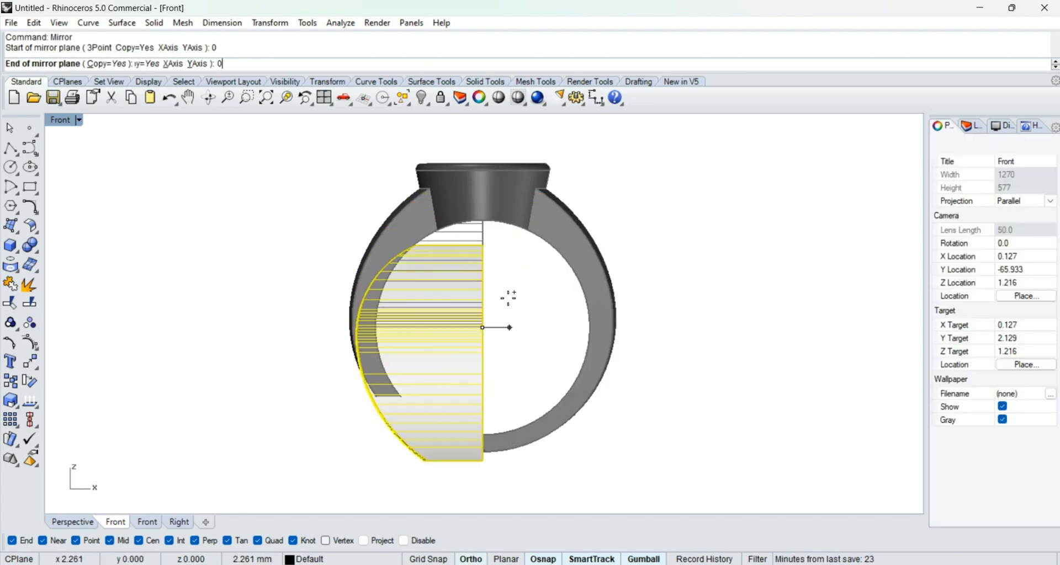
{"action": "left_click", "coordinate": [505, 279], "text": "shift"}
{"action": "left_click", "coordinate": [529, 293], "text": "shift"}
{"action": "type", "text": "J"}
{"action": "key", "text": "Return"}
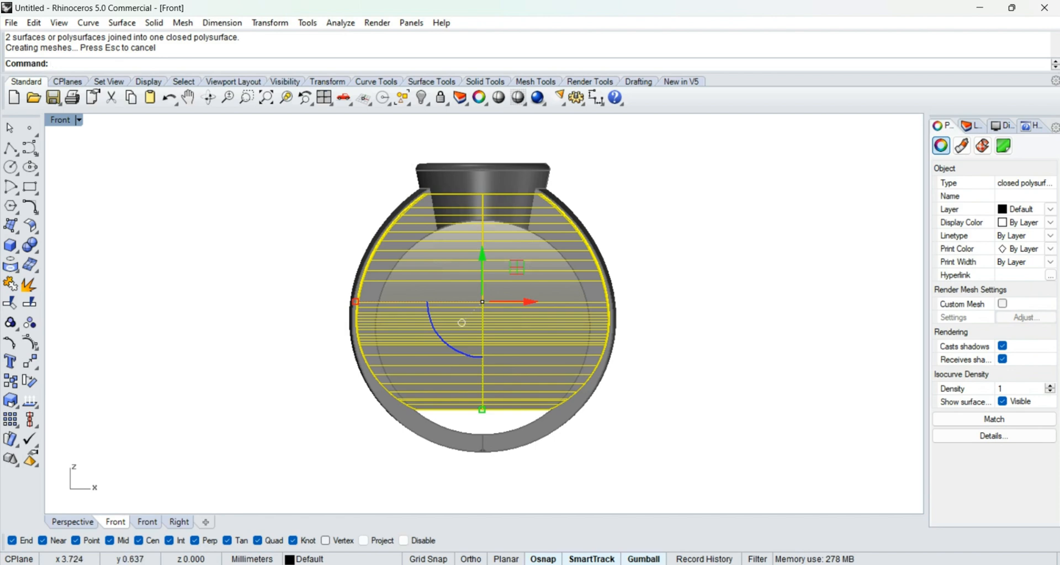
Step: Switch to the Perspective view and unlock the locked ring bodies
{"action": "key", "text": "ctrl+F4"}
{"action": "right_click_drag", "start_coordinate": [512, 334], "coordinate": [421, 226]}
{"action": "key", "text": "Escape"}
{"action": "type", "text": "UNLOCK"}
{"action": "key", "text": "Return"}
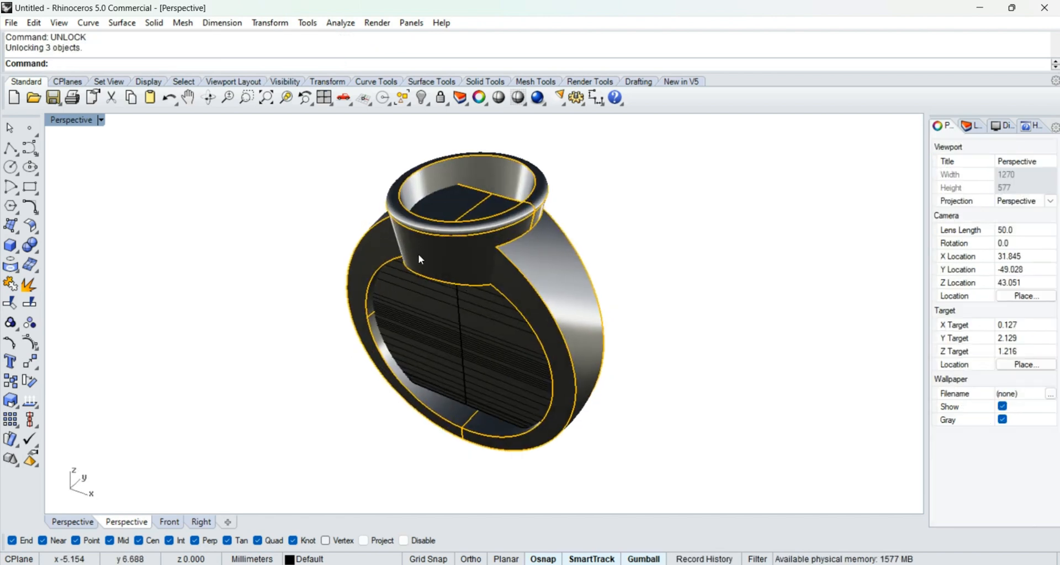
Step: Extract the bezel's tapered inner wall surface, copy it to the clipboard, and undo the extraction
{"action": "left_click", "coordinate": [28, 251]}
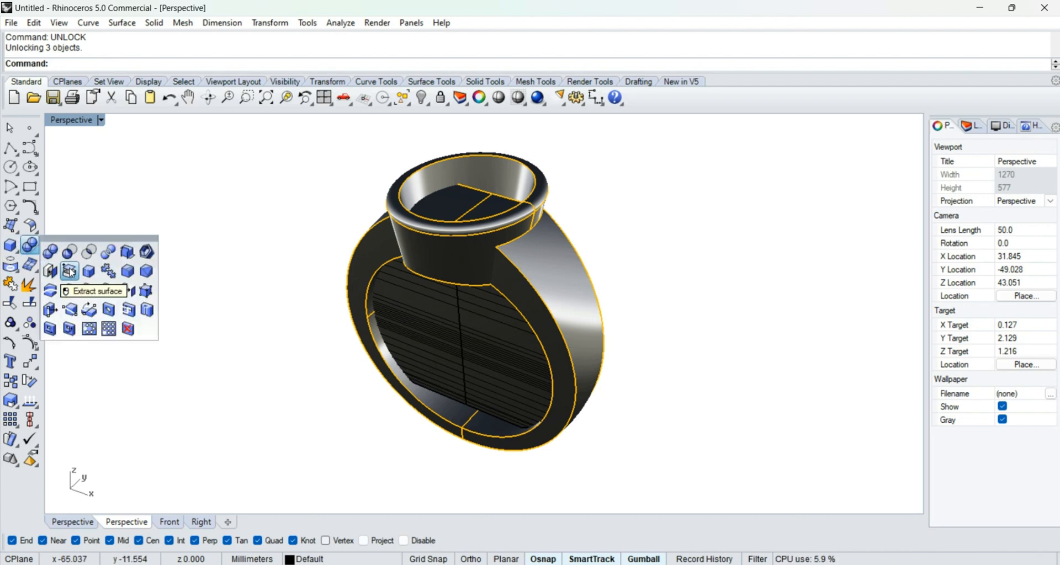
{"action": "left_click", "coordinate": [70, 272]}
{"action": "scroll", "coordinate": [486, 176], "scroll_direction": "up", "scroll_amount": 5}
{"action": "left_click", "coordinate": [467, 202]}
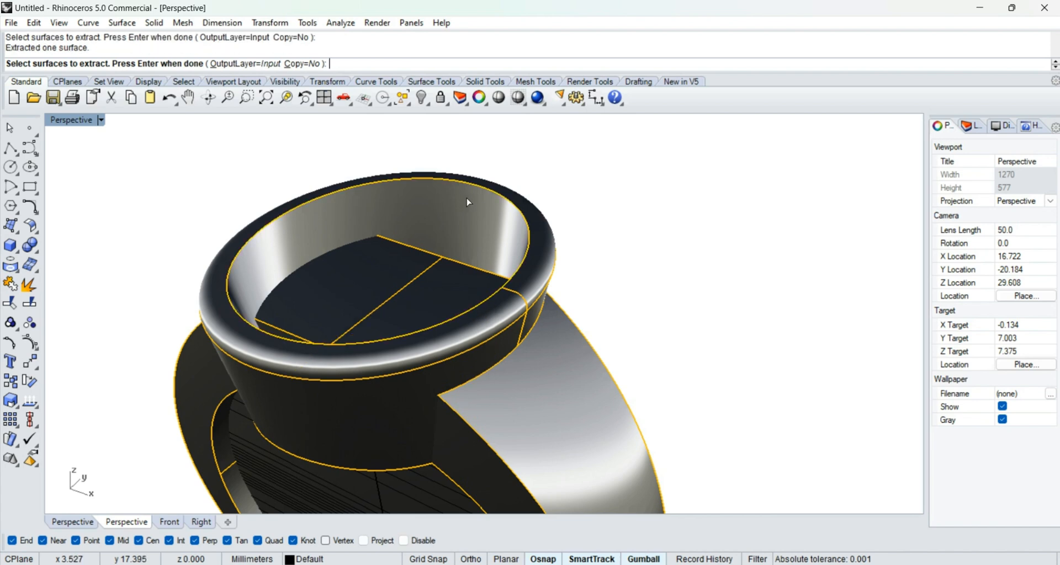
{"action": "key", "text": "Return"}
{"action": "key", "text": "ctrl+c"}
{"action": "key", "text": "ctrl+c"}
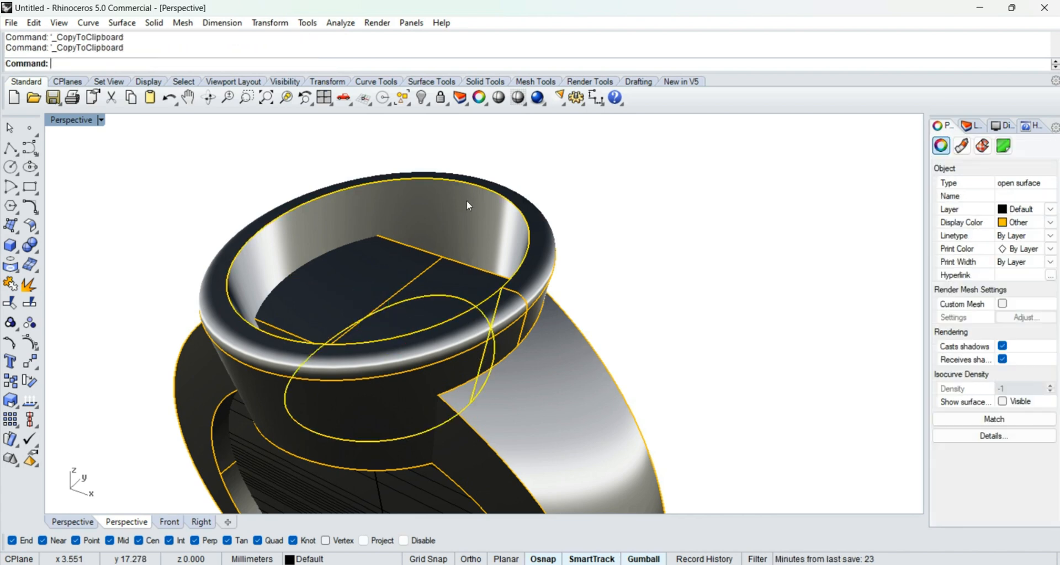
{"action": "key", "text": "ctrl+z"}
{"action": "scroll", "coordinate": [472, 205], "scroll_direction": "down", "scroll_amount": 3}
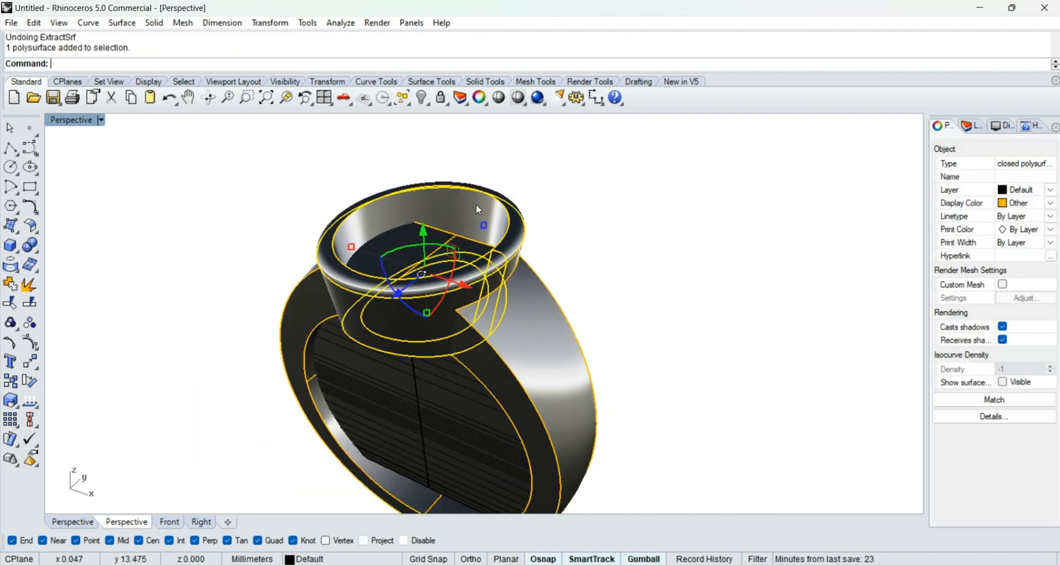
Step: Subtract the joined cutter solid from both shank bodies and the bezel with Boolean Difference
{"action": "left_click", "coordinate": [519, 299], "text": "shift"}
{"action": "scroll", "coordinate": [497, 238], "scroll_direction": "down", "scroll_amount": 2}
{"action": "right_click_drag", "start_coordinate": [471, 257], "coordinate": [447, 282]}
{"action": "left_click", "coordinate": [580, 247]}
{"action": "left_click", "coordinate": [553, 264]}
{"action": "left_click", "coordinate": [366, 262], "text": "shift"}
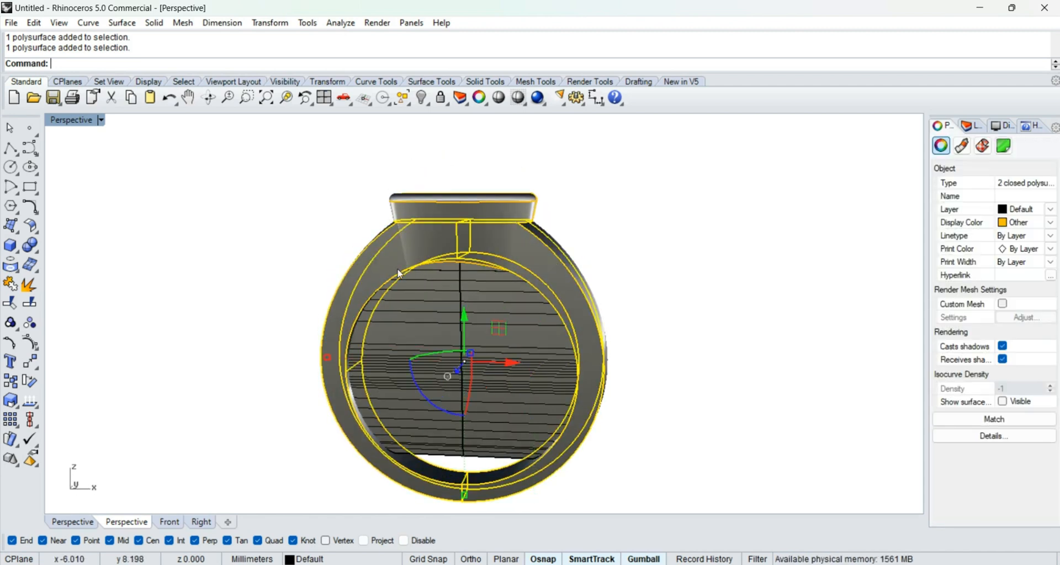
{"action": "left_click", "coordinate": [435, 203], "text": "shift"}
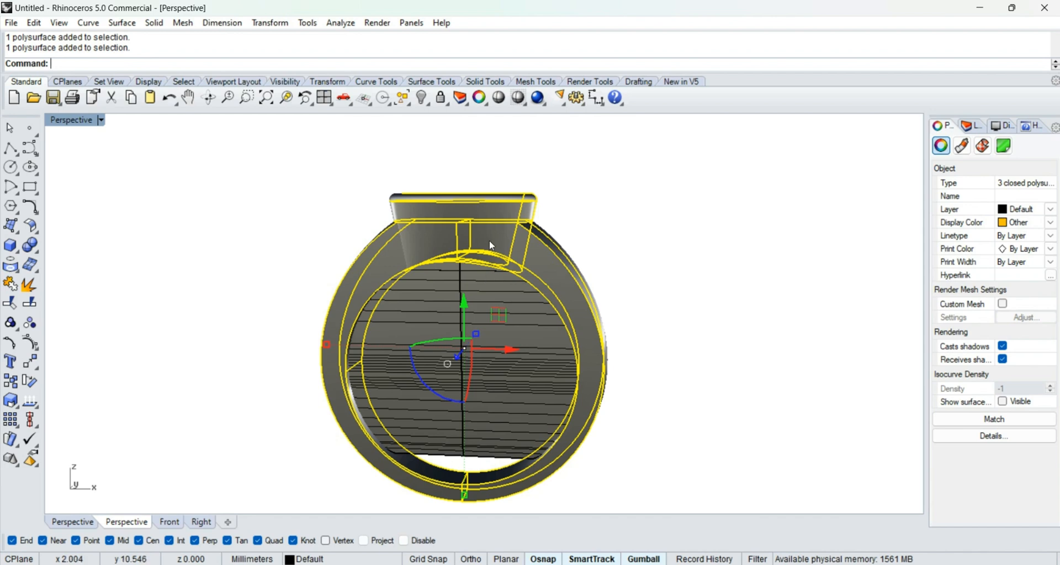
{"action": "right_click_drag", "start_coordinate": [489, 240], "coordinate": [470, 246]}
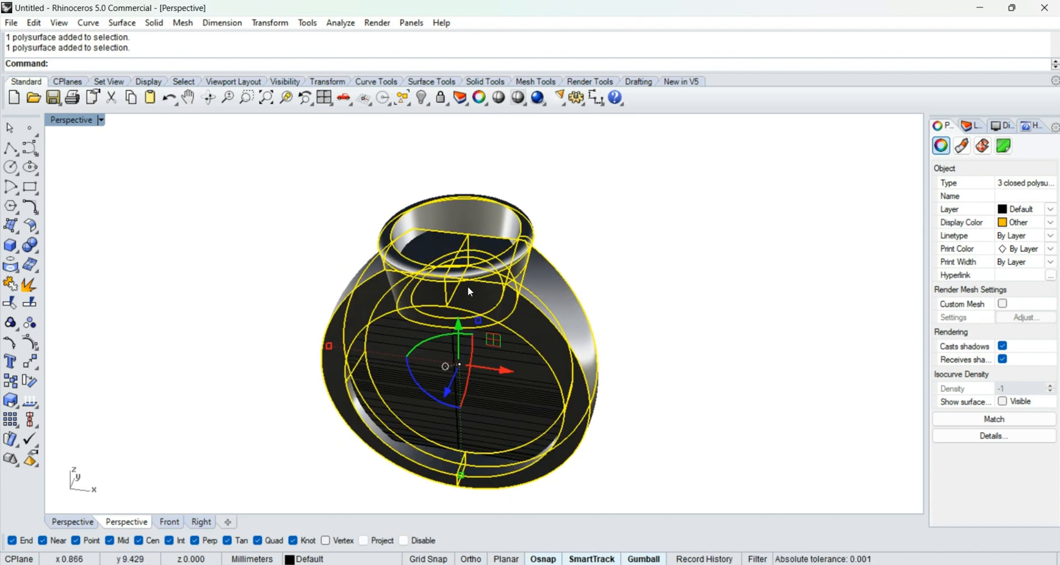
{"action": "right_click_drag", "start_coordinate": [468, 291], "coordinate": [500, 239]}
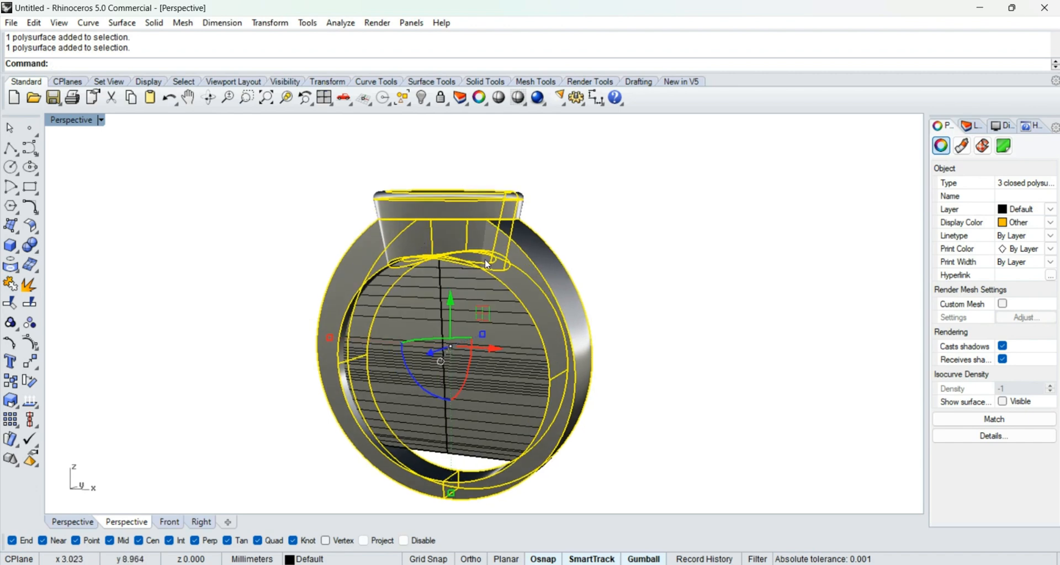
{"action": "left_click", "coordinate": [31, 249]}
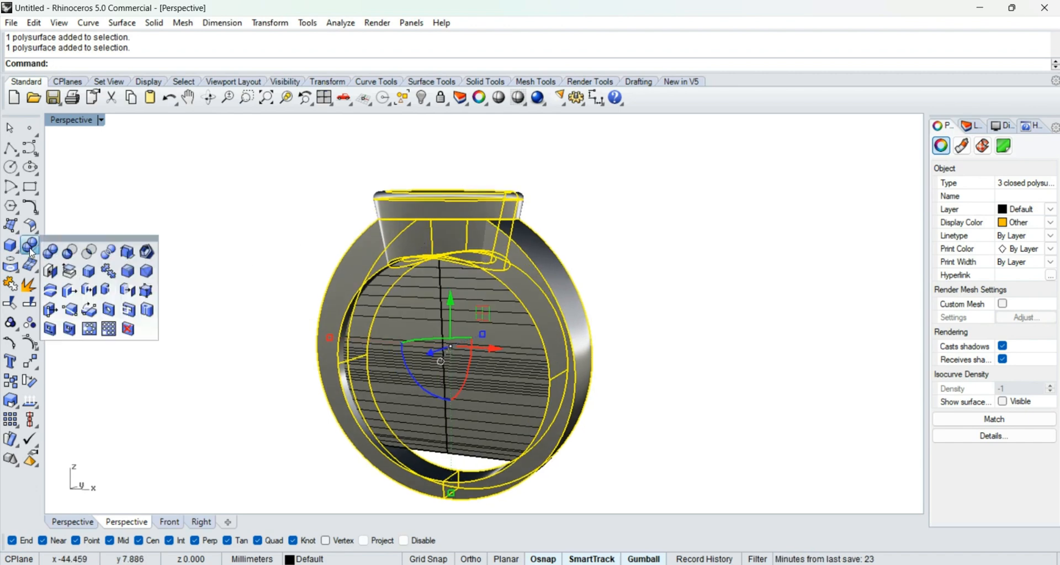
{"action": "left_click", "coordinate": [69, 252]}
{"action": "right_click", "coordinate": [475, 375]}
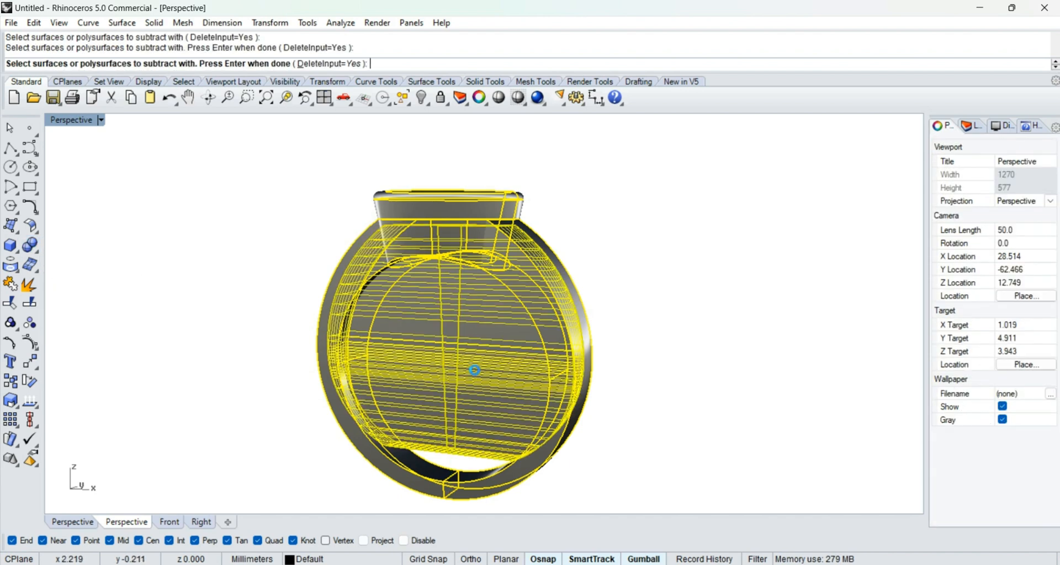
Step: Lock the three ring solids and paste the copied inner bezel wall surface in place
{"action": "right_click_drag", "start_coordinate": [610, 382], "coordinate": [599, 458]}
{"action": "left_click_drag", "start_coordinate": [588, 184], "coordinate": [249, 443]}
{"action": "type", "text": "LL"}
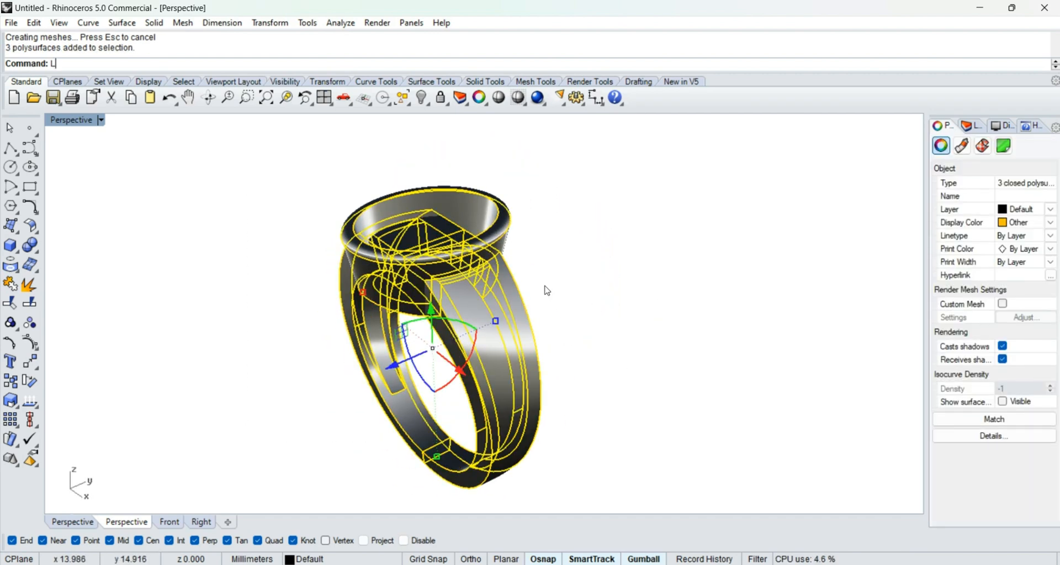
{"action": "key", "text": "Return"}
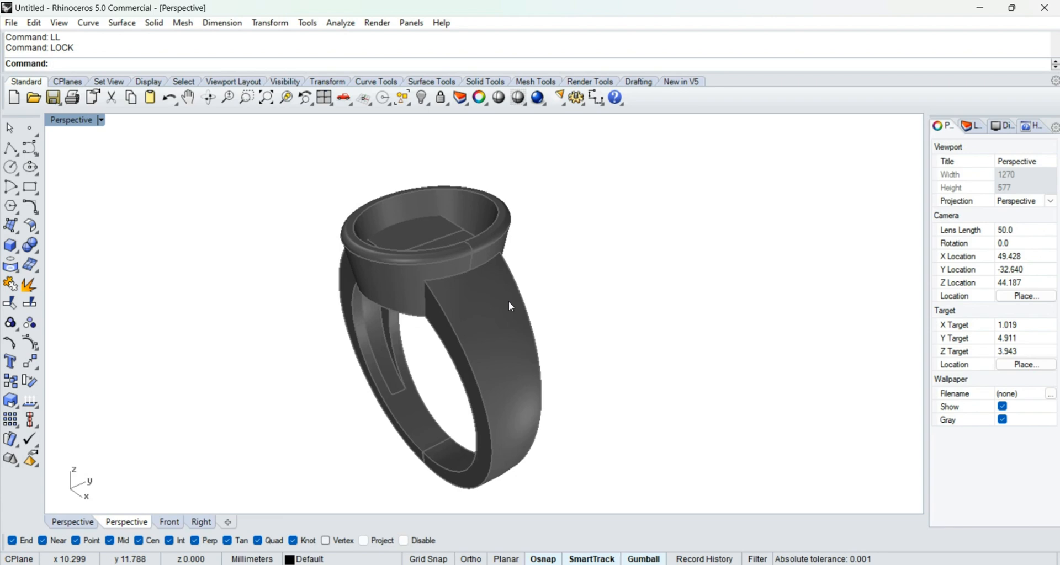
{"action": "key", "text": "ctrl+v"}
{"action": "right_click_drag", "start_coordinate": [508, 301], "coordinate": [494, 205]}
{"action": "key", "text": "Escape"}
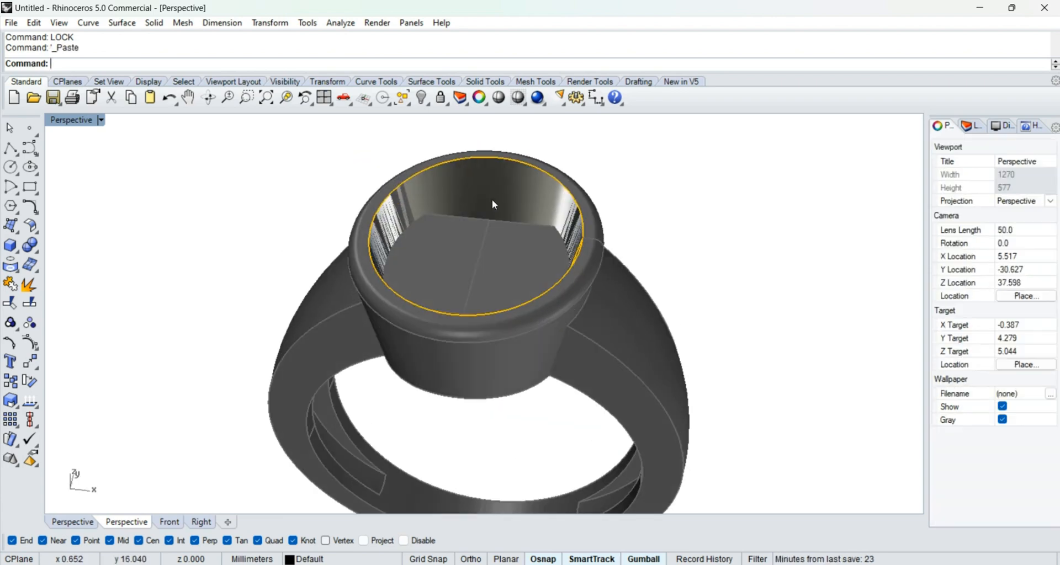
Step: Untrim the lower curved edge of the pasted inner wall surface so it extends below the bezel
{"action": "right_click_drag", "start_coordinate": [556, 282], "coordinate": [460, 191]}
{"action": "left_click", "coordinate": [542, 277]}
{"action": "scroll", "coordinate": [463, 192], "scroll_direction": "up", "scroll_amount": 5}
{"action": "scroll", "coordinate": [516, 298], "scroll_direction": "down", "scroll_amount": 5}
{"action": "key", "text": "Escape"}
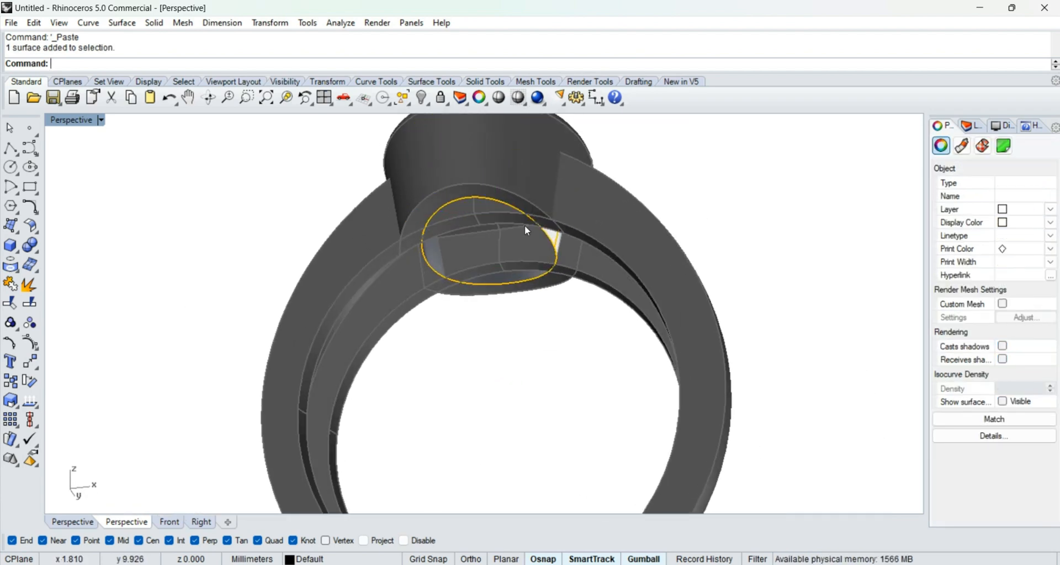
{"action": "scroll", "coordinate": [509, 220], "scroll_direction": "up", "scroll_amount": 4}
{"action": "type", "text": "trim"}
{"action": "key", "text": "Return"}
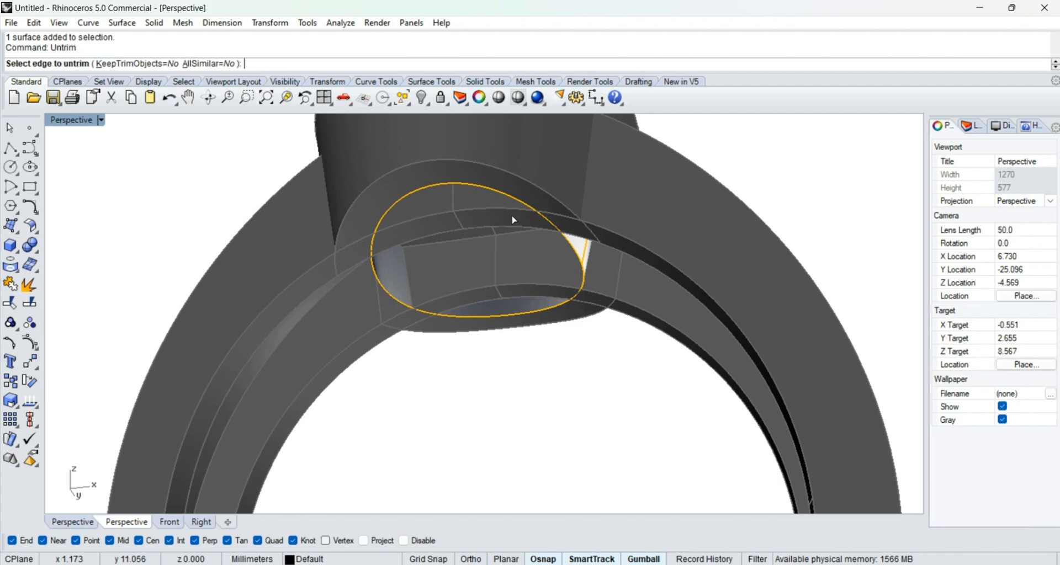
{"action": "left_click", "coordinate": [517, 203]}
{"action": "right_click_drag", "start_coordinate": [499, 292], "coordinate": [530, 330]}
{"action": "key", "text": "ctrl+F2"}
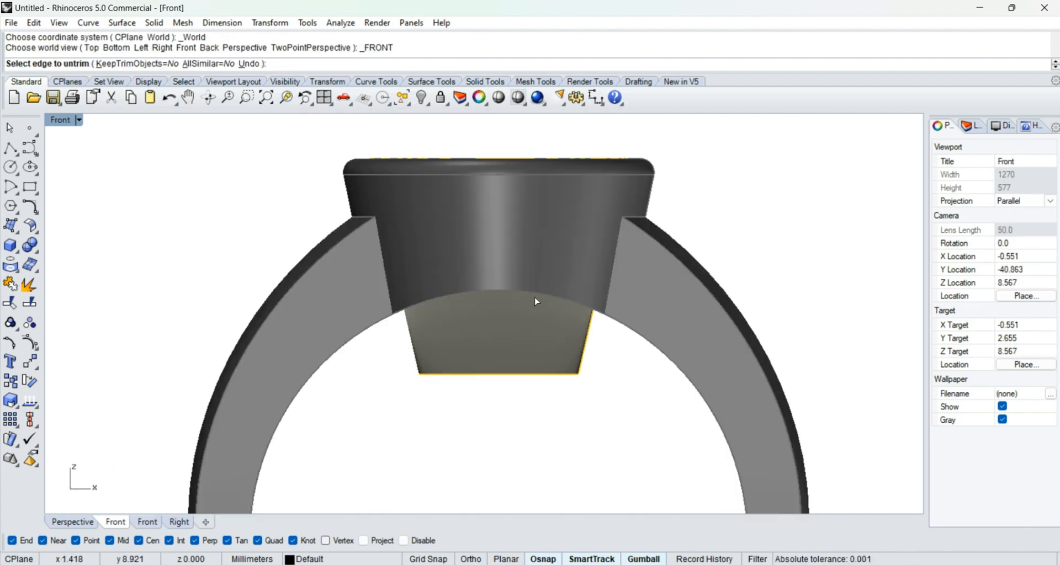
{"action": "right_click", "coordinate": [564, 317]}
Step: Cap the open ends of the untrimmed inner wall surface to make it a closed solid
{"action": "scroll", "coordinate": [565, 317], "scroll_direction": "down", "scroll_amount": 4}
{"action": "left_click", "coordinate": [577, 215]}
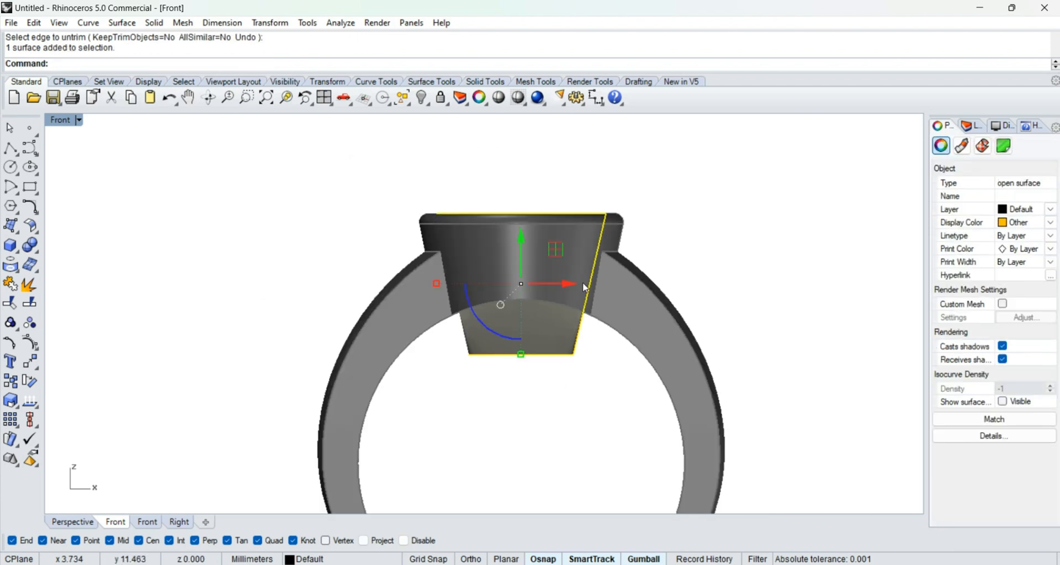
{"action": "key", "text": "ctrl+F4"}
{"action": "right_click_drag", "start_coordinate": [569, 329], "coordinate": [509, 292]}
{"action": "type", "text": "CAP"}
{"action": "key", "text": "Return"}
{"action": "scroll", "coordinate": [556, 254], "scroll_direction": "down", "scroll_amount": 5}
{"action": "key", "text": "Escape"}
Step: Unlock the ring solids and subtract the capped bezel-opening solid from the two shank bodies with Boolean Difference
{"action": "key", "text": "ctrl+alt+l"}
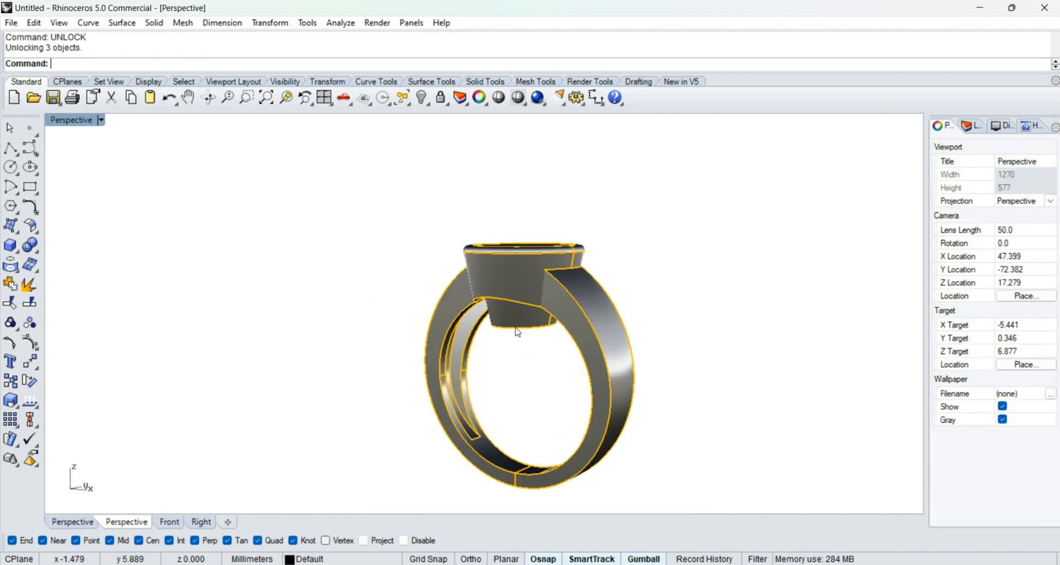
{"action": "left_click", "coordinate": [601, 363]}
{"action": "left_click", "coordinate": [462, 435], "text": "shift"}
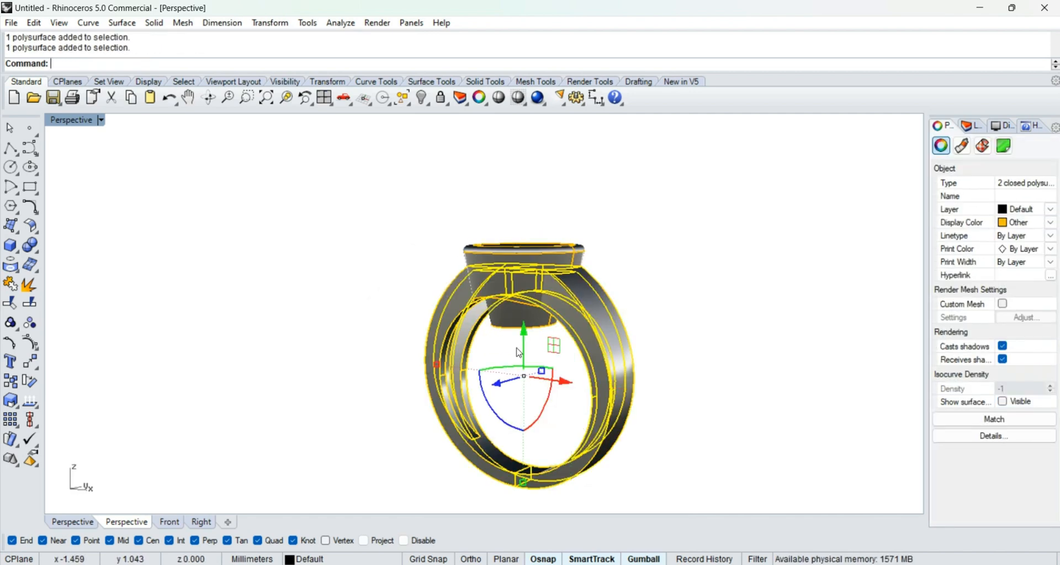
{"action": "scroll", "coordinate": [529, 306], "scroll_direction": "up", "scroll_amount": 5}
{"action": "type", "text": "BD"}
{"action": "key", "text": "Return"}
{"action": "left_click", "coordinate": [508, 357]}
{"action": "key", "text": "Return"}
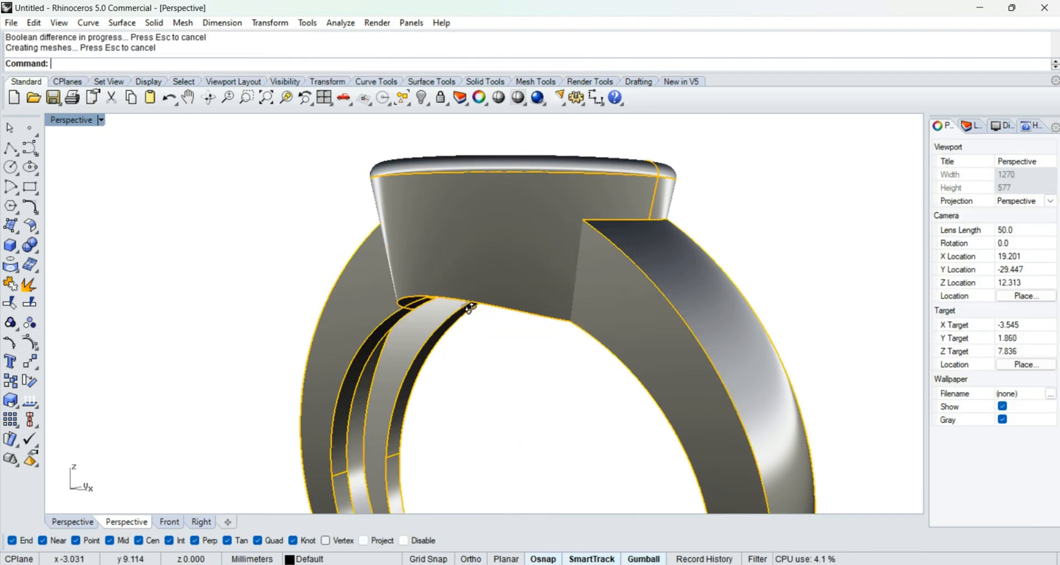
Step: Examine the hollowed bezel opening and the cutouts inside the shank from several angles in rendered display
{"action": "right_click_drag", "start_coordinate": [470, 308], "coordinate": [500, 383]}
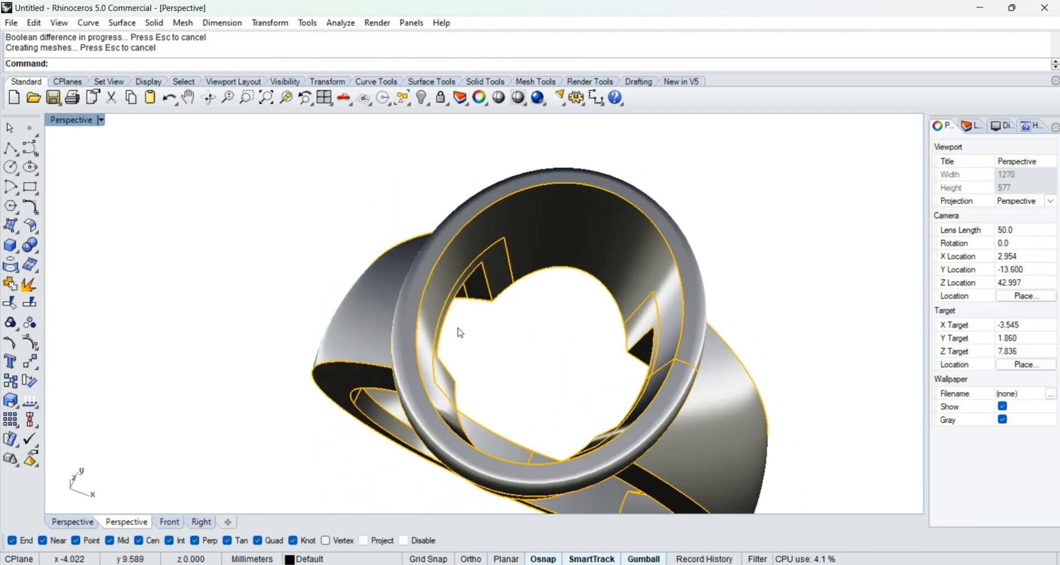
{"action": "middle_click", "coordinate": [439, 342]}
{"action": "left_click", "coordinate": [409, 355]}
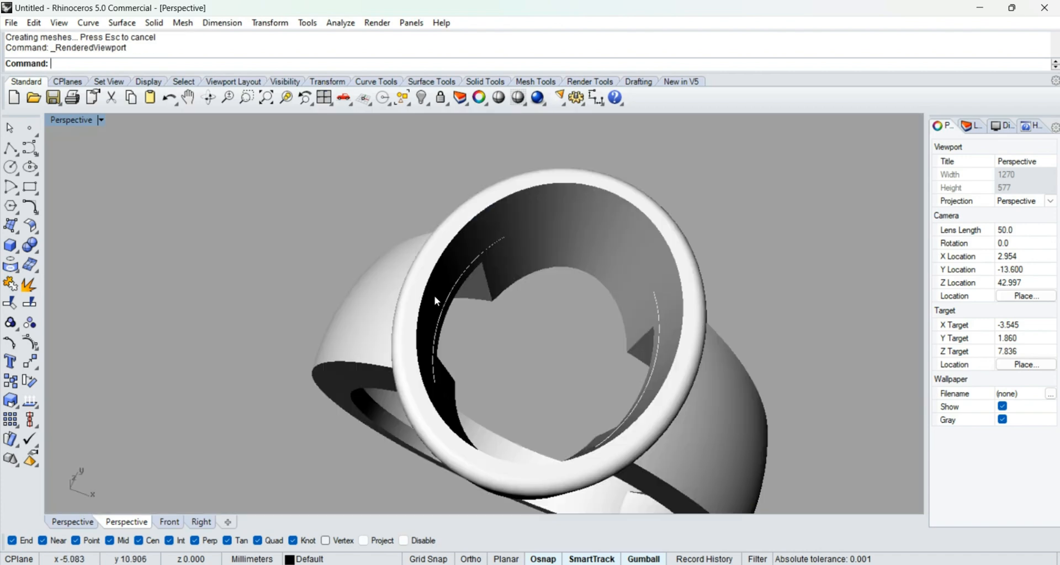
{"action": "scroll", "coordinate": [435, 300], "scroll_direction": "down", "scroll_amount": 6}
{"action": "right_click_drag", "start_coordinate": [435, 343], "coordinate": [457, 187]}
{"action": "scroll", "coordinate": [513, 307], "scroll_direction": "up", "scroll_amount": 6}
{"action": "scroll", "coordinate": [458, 187], "scroll_direction": "down", "scroll_amount": 6}
{"action": "right_click_drag", "start_coordinate": [516, 208], "coordinate": [392, 208]}
{"action": "scroll", "coordinate": [392, 208], "scroll_direction": "up", "scroll_amount": 5}
{"action": "scroll", "coordinate": [391, 207], "scroll_direction": "up", "scroll_amount": 2}
{"action": "right_click_drag", "start_coordinate": [446, 248], "coordinate": [608, 213]}
{"action": "scroll", "coordinate": [525, 214], "scroll_direction": "down", "scroll_amount": 4}
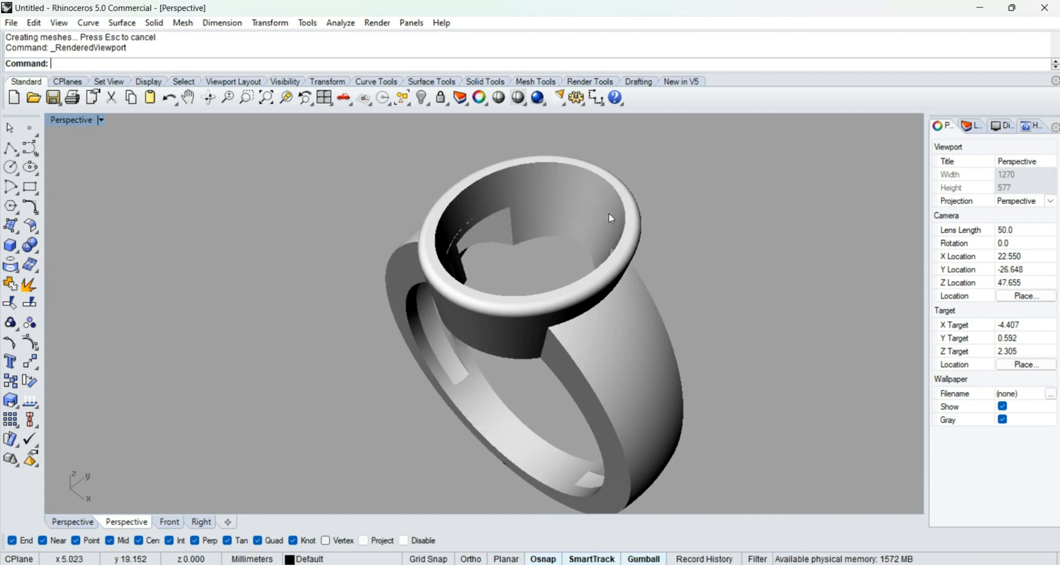
Step: Show the hidden objects and view the finished ring with its gemstone from the side
{"action": "scroll", "coordinate": [529, 293], "scroll_direction": "down", "scroll_amount": 2}
{"action": "type", "text": "show"}
{"action": "key", "text": "Return"}
{"action": "right_click_drag", "start_coordinate": [554, 336], "coordinate": [602, 309]}
{"action": "scroll", "coordinate": [612, 307], "scroll_direction": "up", "scroll_amount": 2}
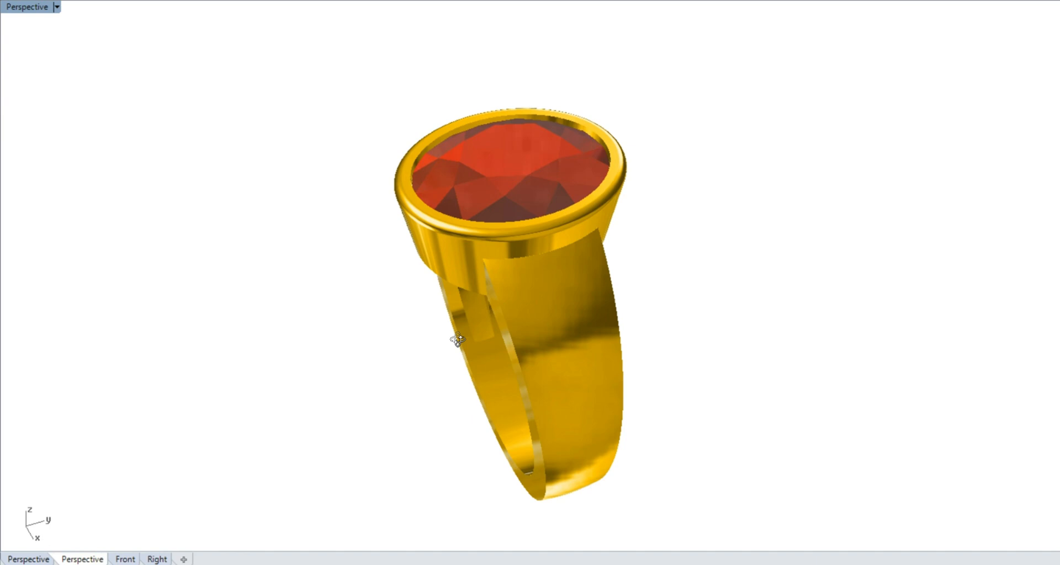
{"action": "right_click_drag", "start_coordinate": [376, 326], "coordinate": [412, 325]}
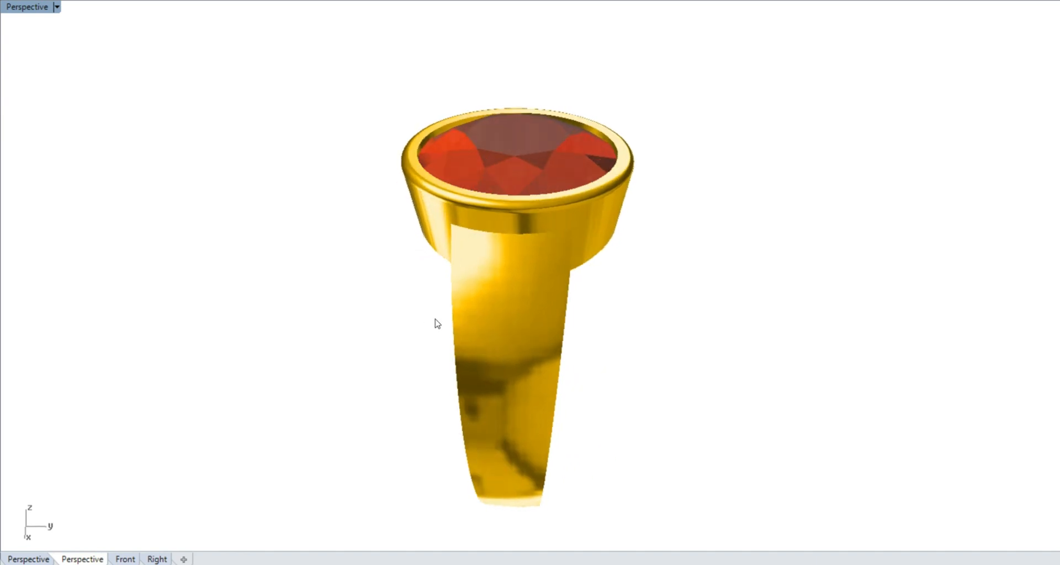